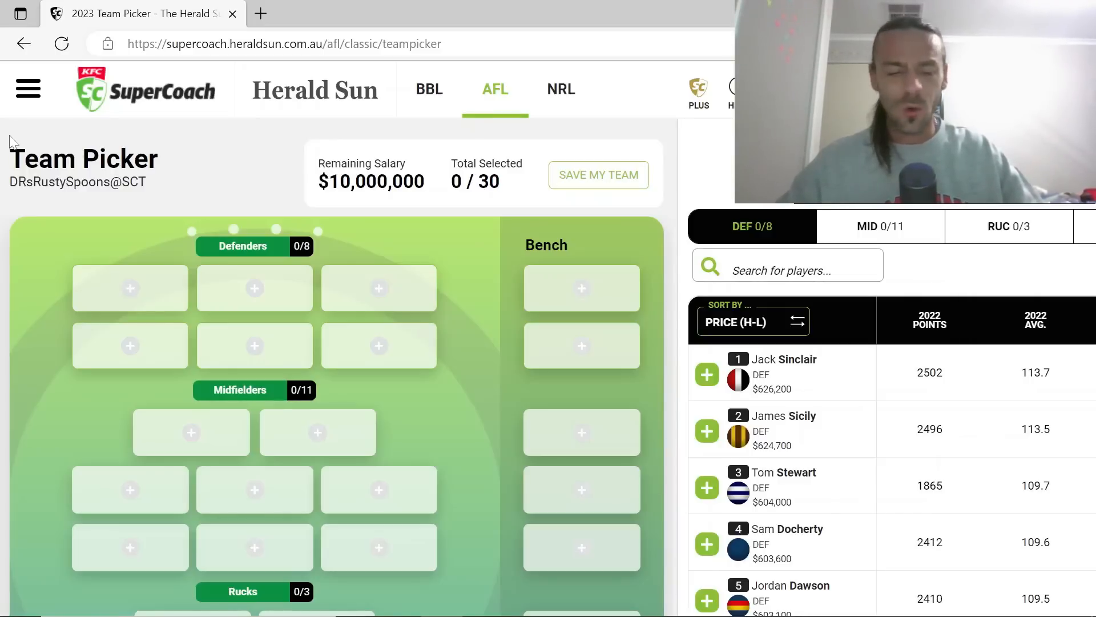
Add defenders James Sicily ($624,700) and Jordan Dawson ($603,100) to the empty AFL team
key(ctrl+minus)
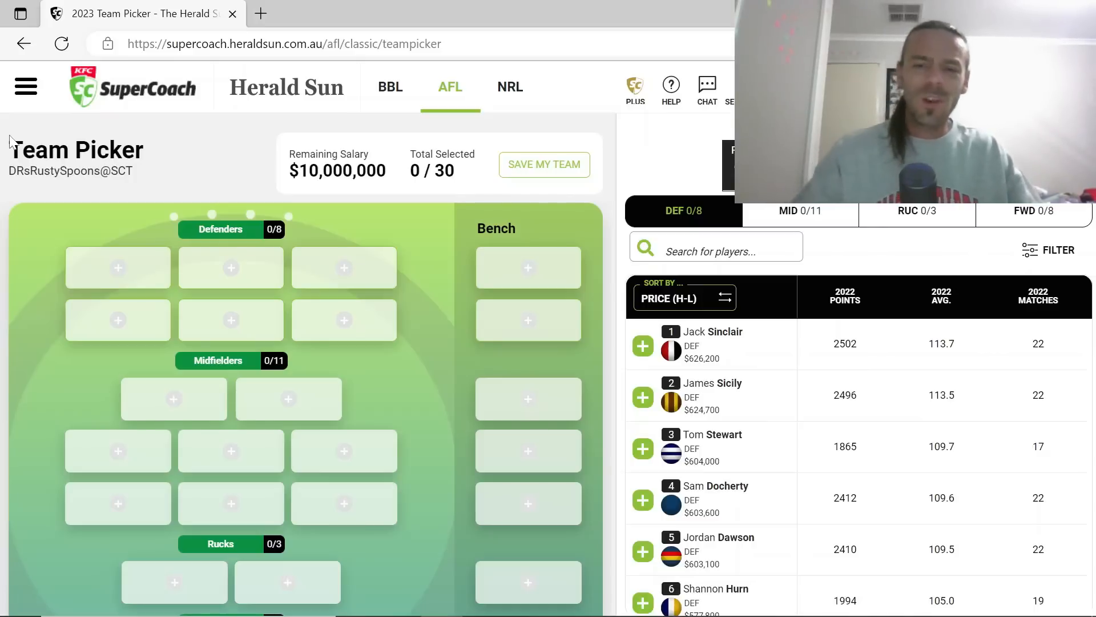
click(644, 398)
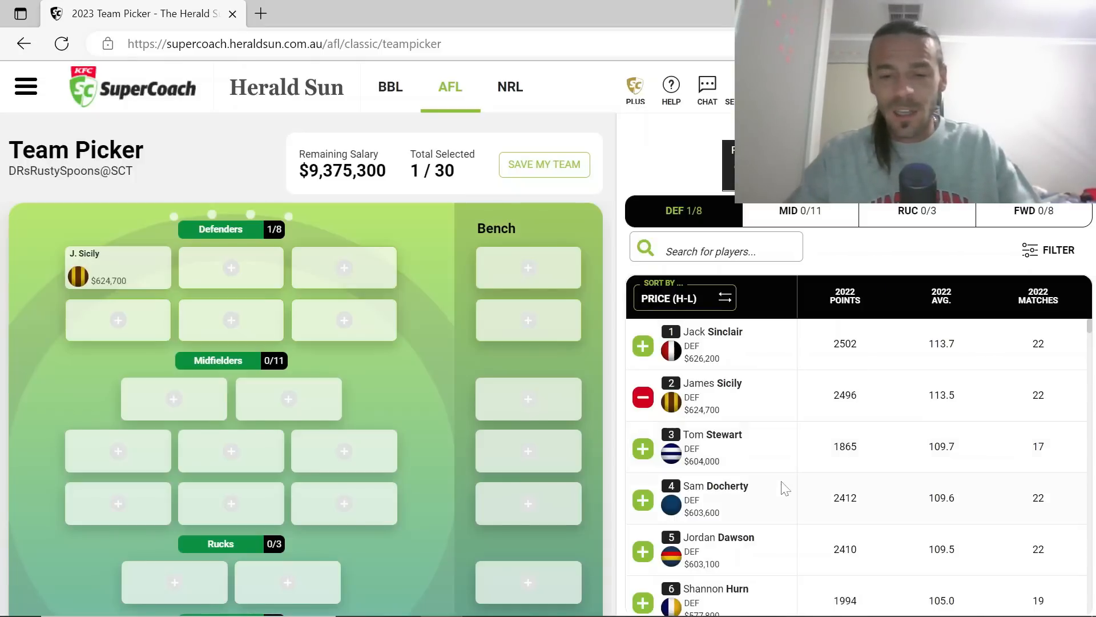
click(643, 552)
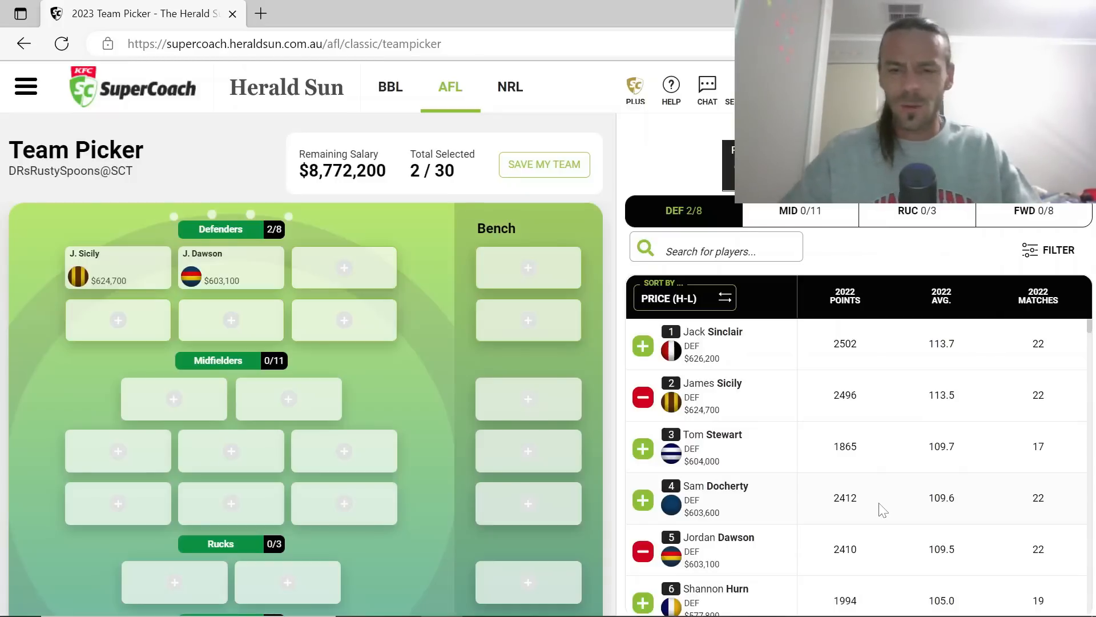
Find Nick Daicos ($502,500) further down the price-sorted defender list and add him as the third defender
scroll(882, 510, down, 1)
scroll(882, 510, down, 1)
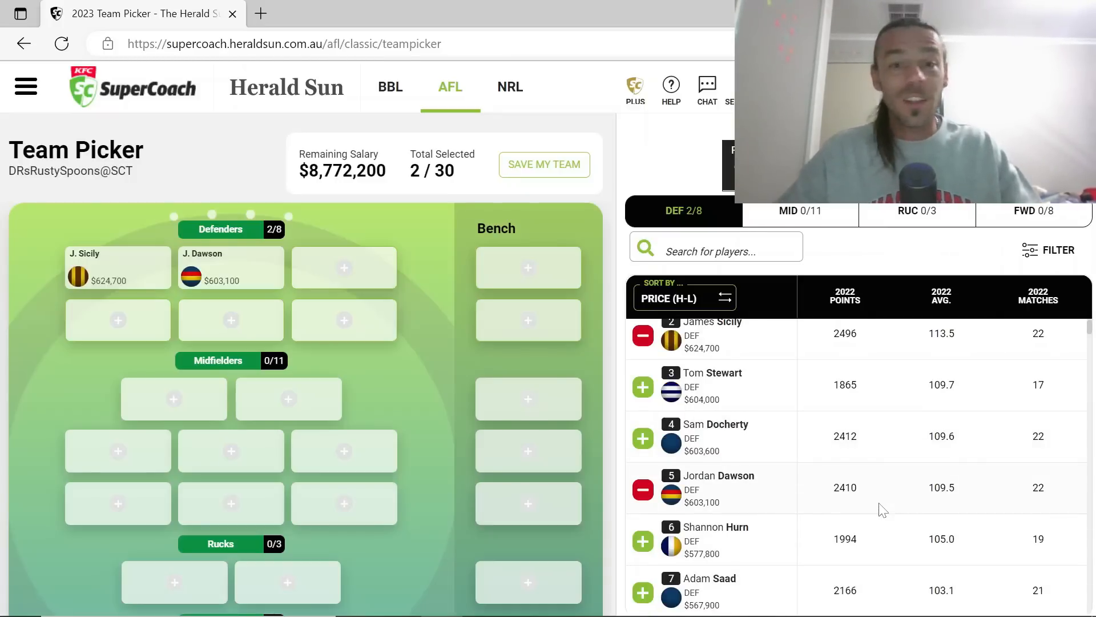
scroll(882, 509, down, 4)
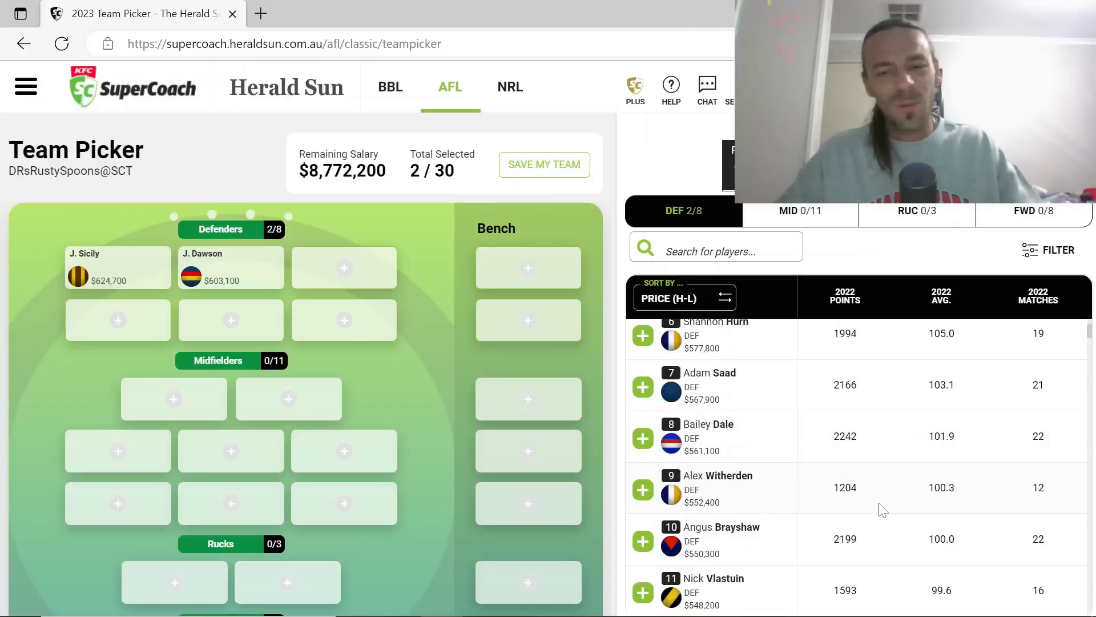
scroll(883, 510, down, 1)
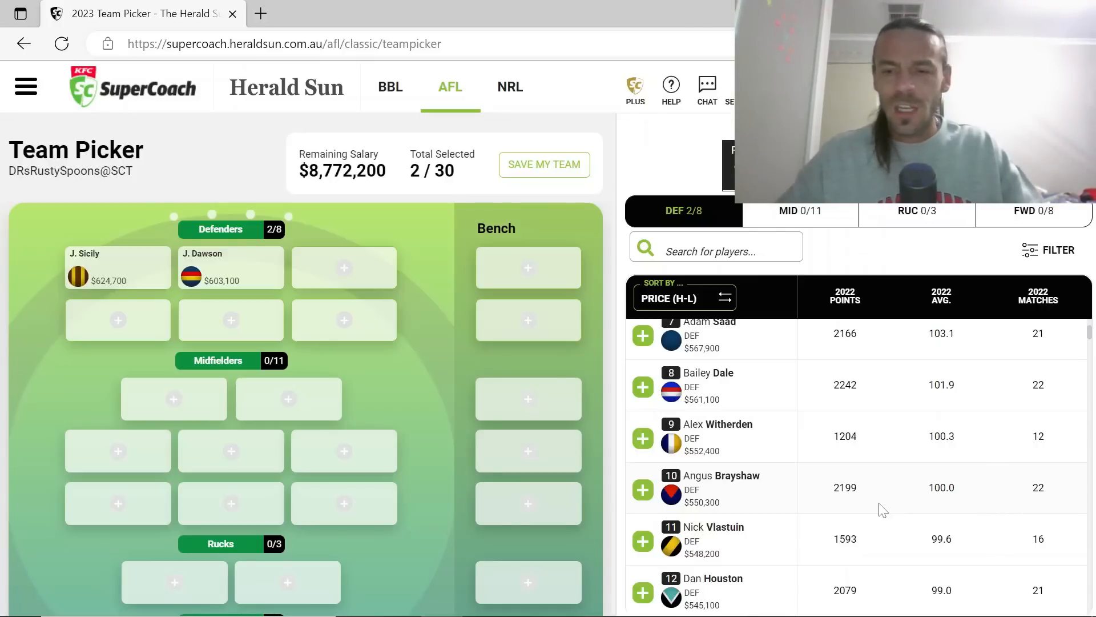
scroll(883, 510, down, 1)
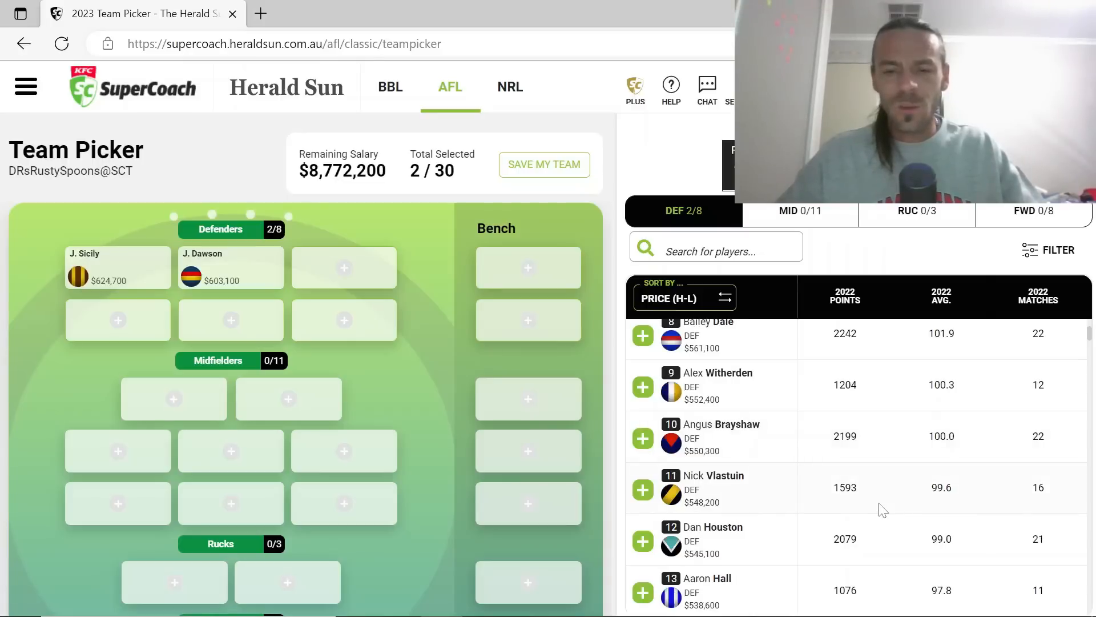
scroll(883, 510, down, 1)
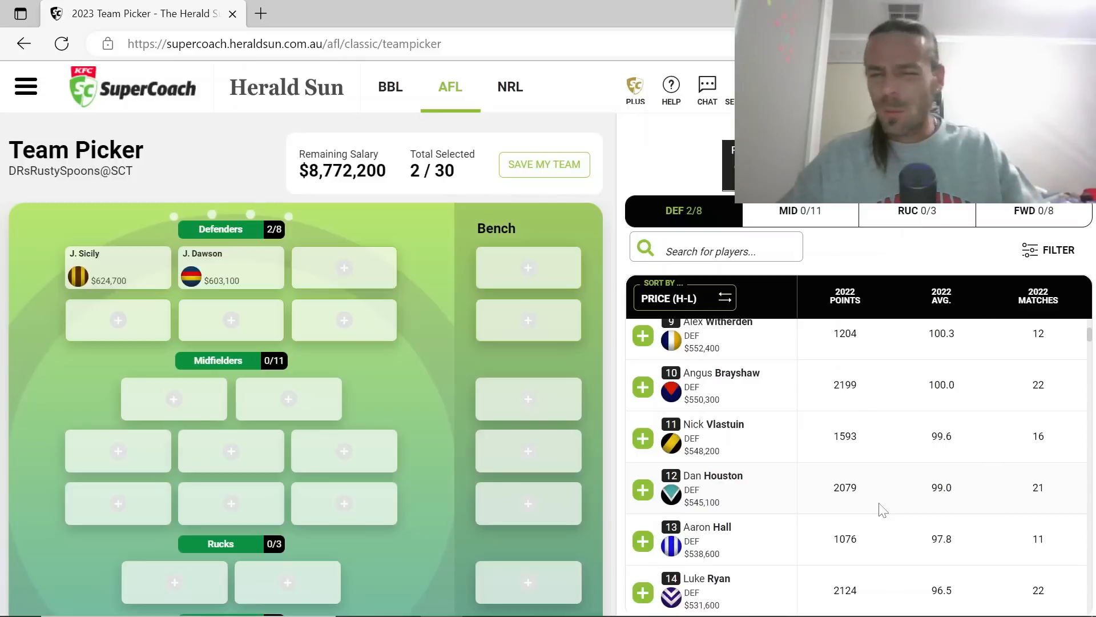
scroll(882, 510, down, 1)
scroll(883, 510, down, 1)
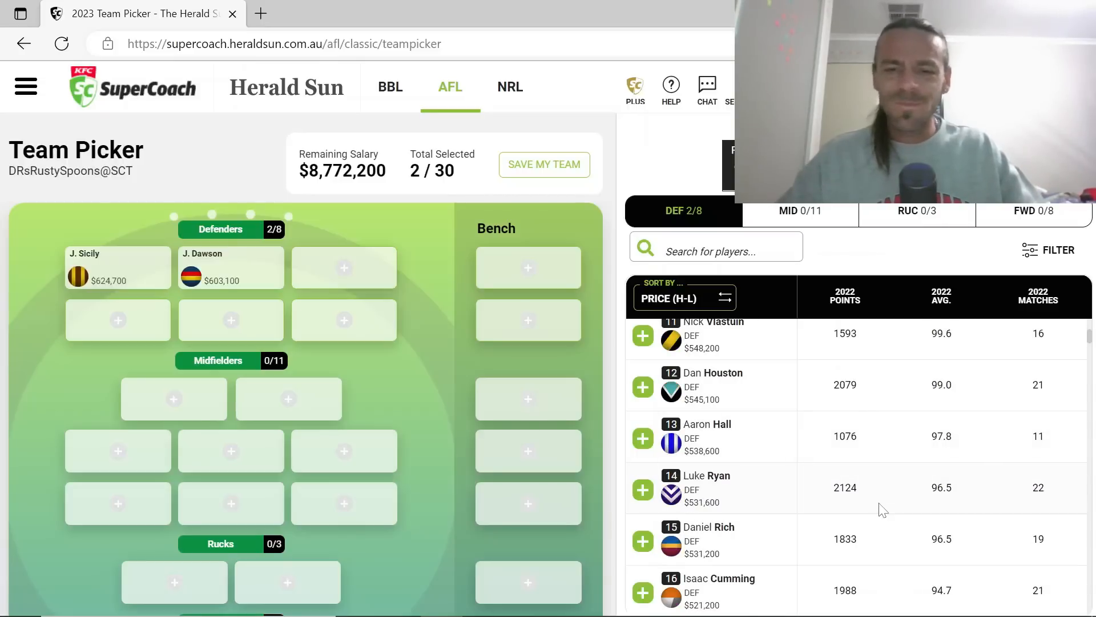
scroll(883, 510, down, 1)
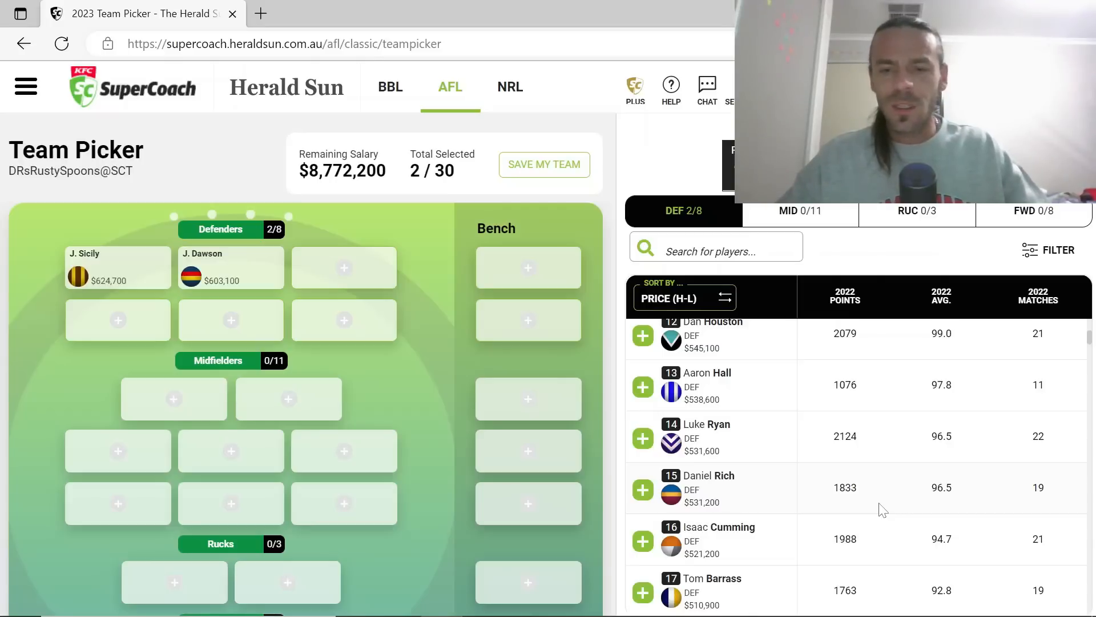
scroll(884, 510, down, 1)
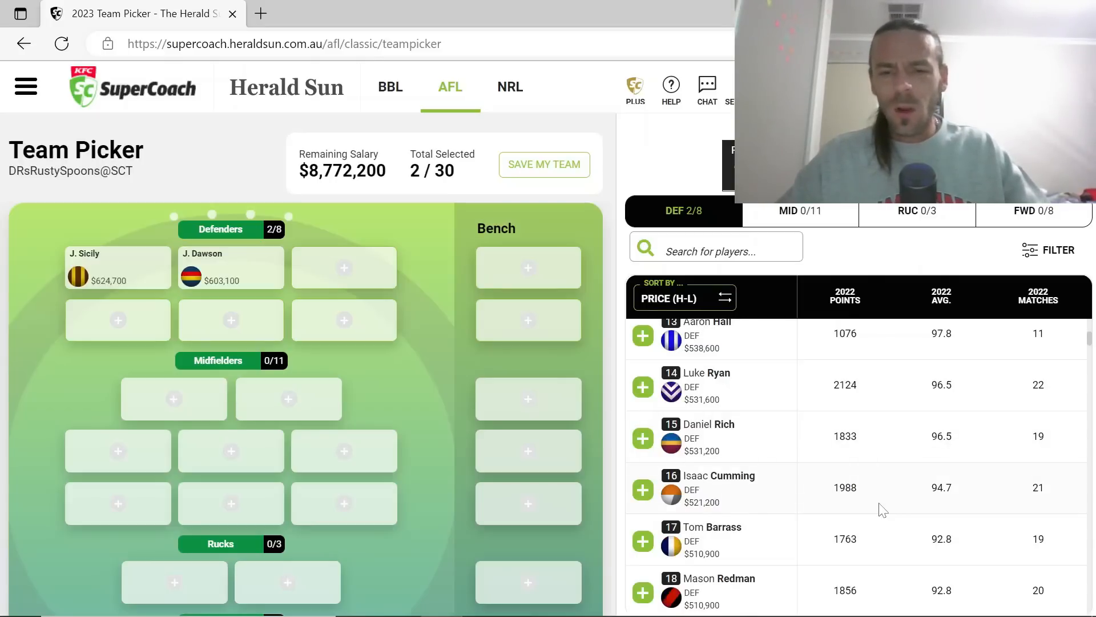
scroll(883, 510, down, 2)
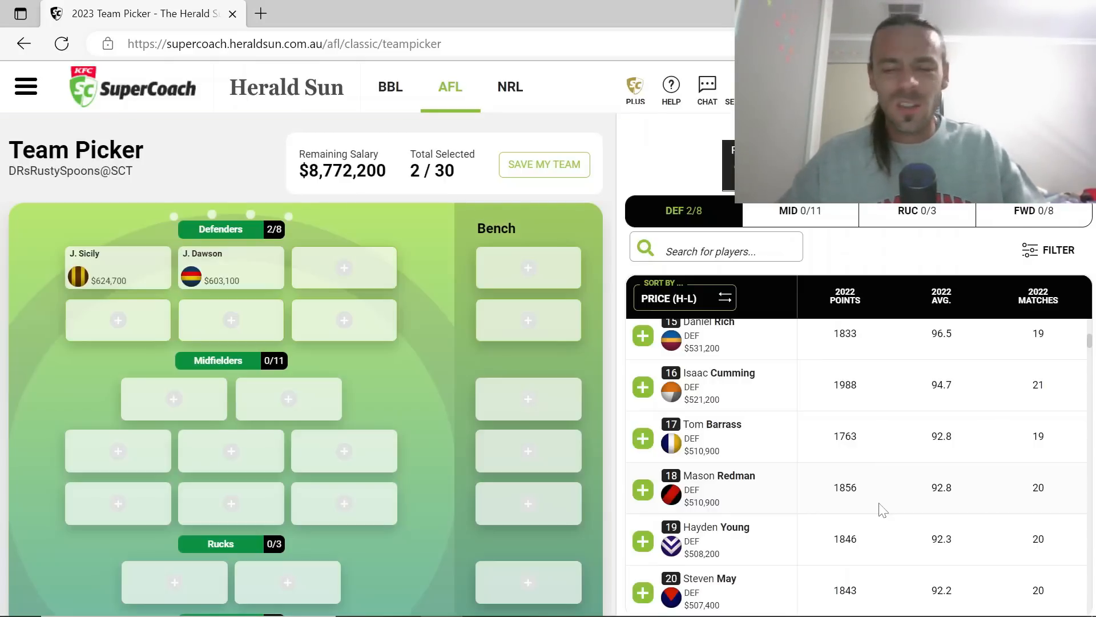
scroll(883, 510, down, 2)
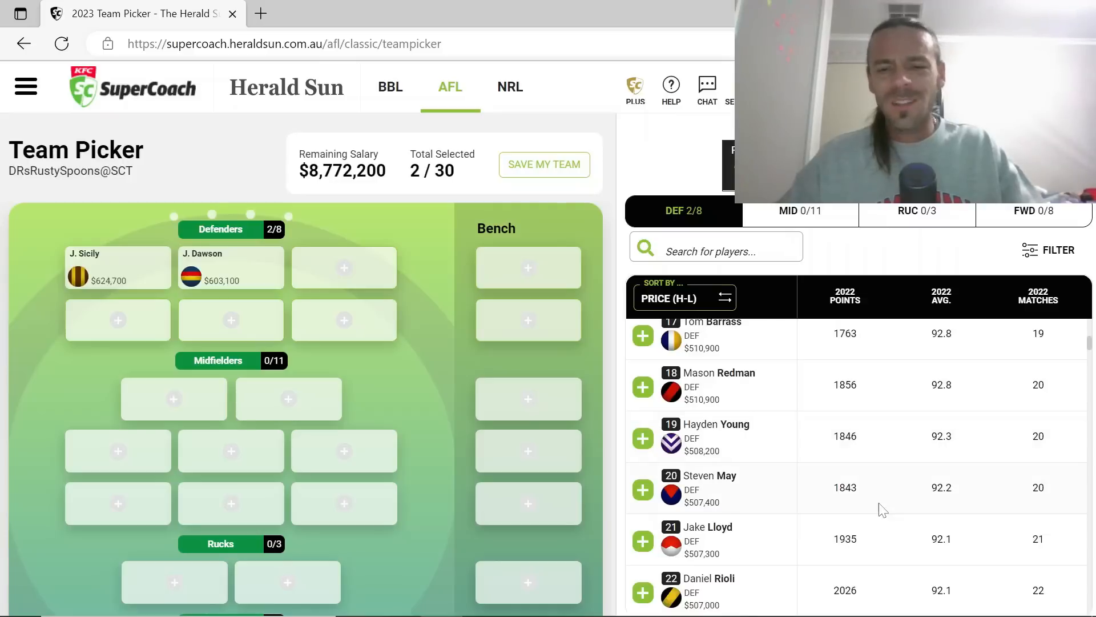
scroll(883, 510, down, 1)
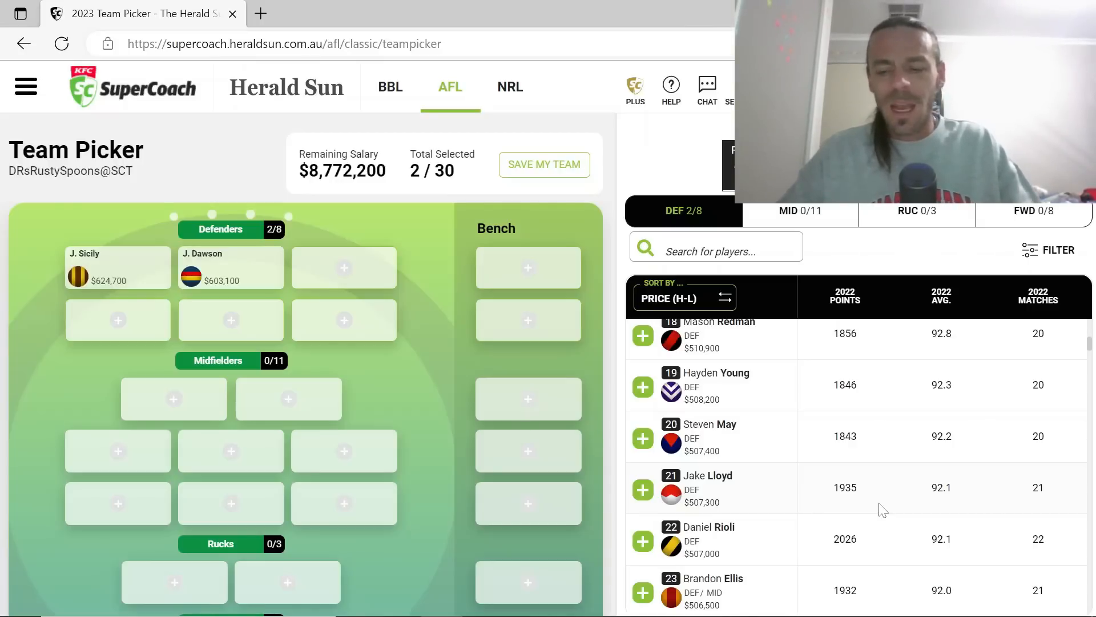
scroll(883, 510, down, 2)
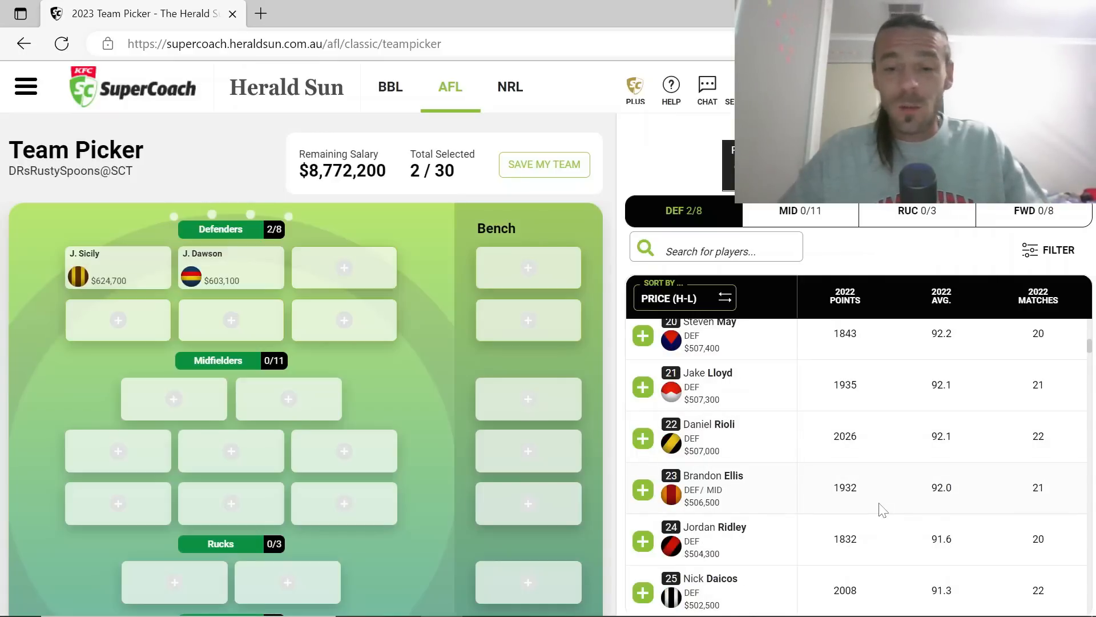
scroll(883, 510, down, 1)
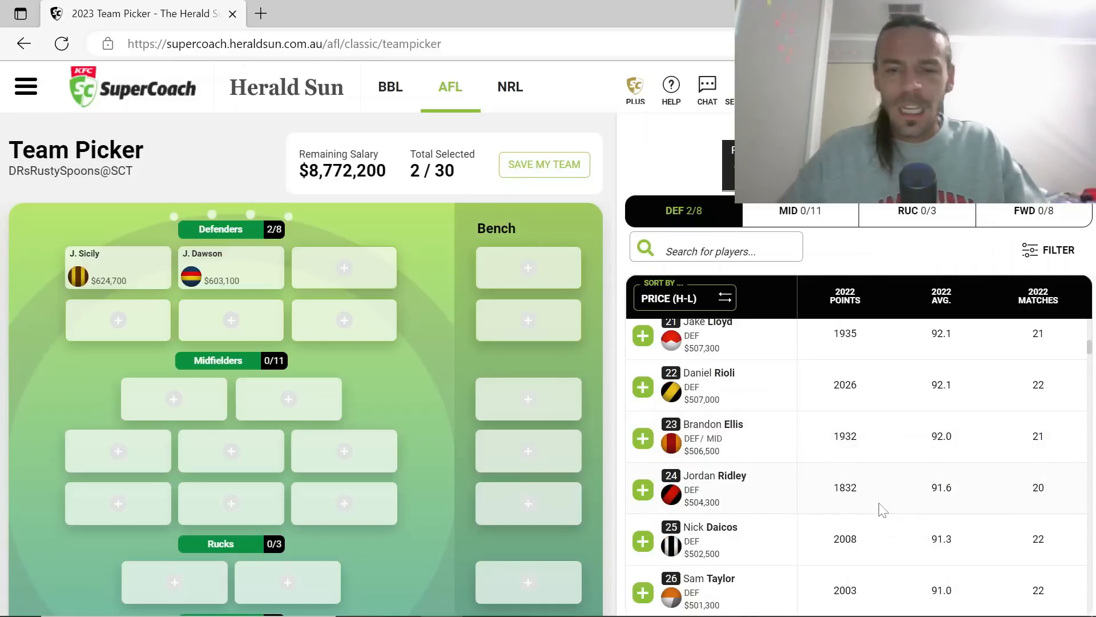
scroll(883, 510, down, 1)
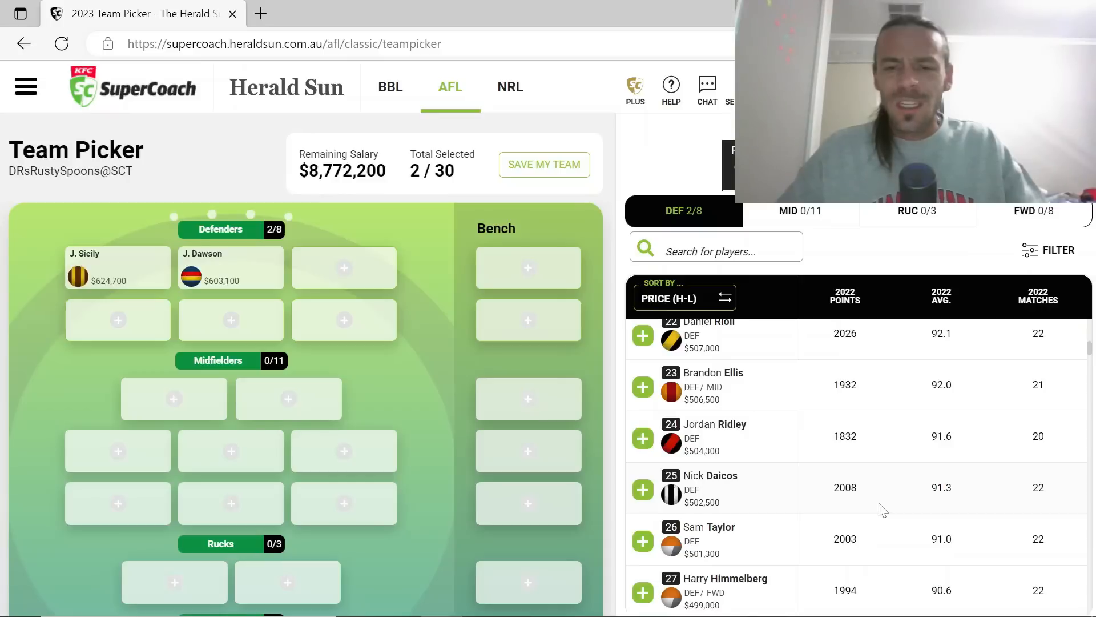
scroll(883, 510, down, 1)
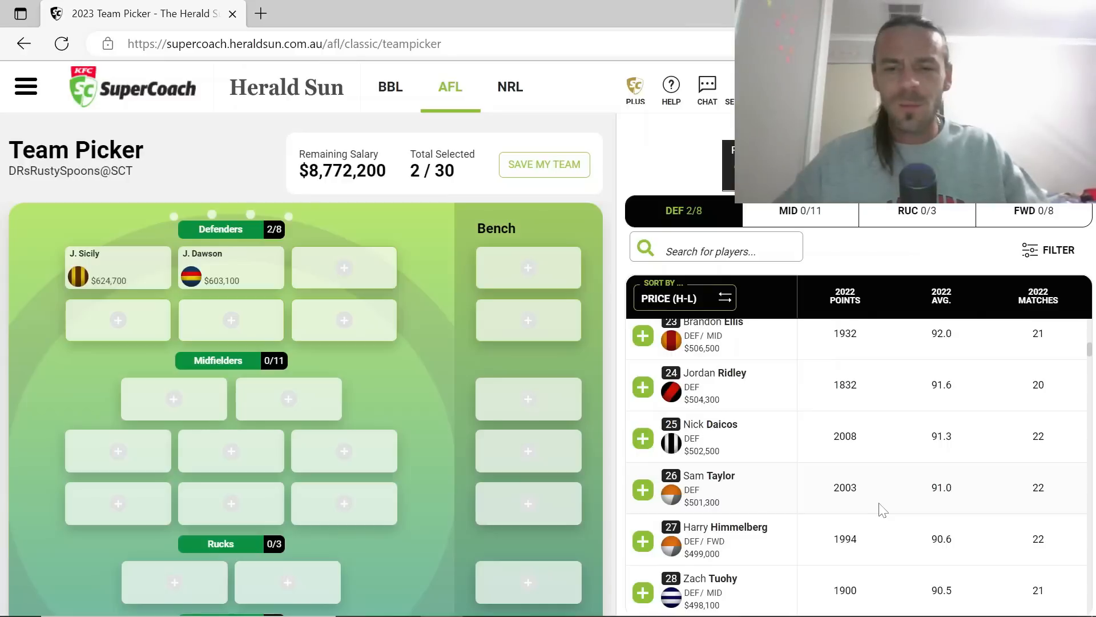
click(644, 438)
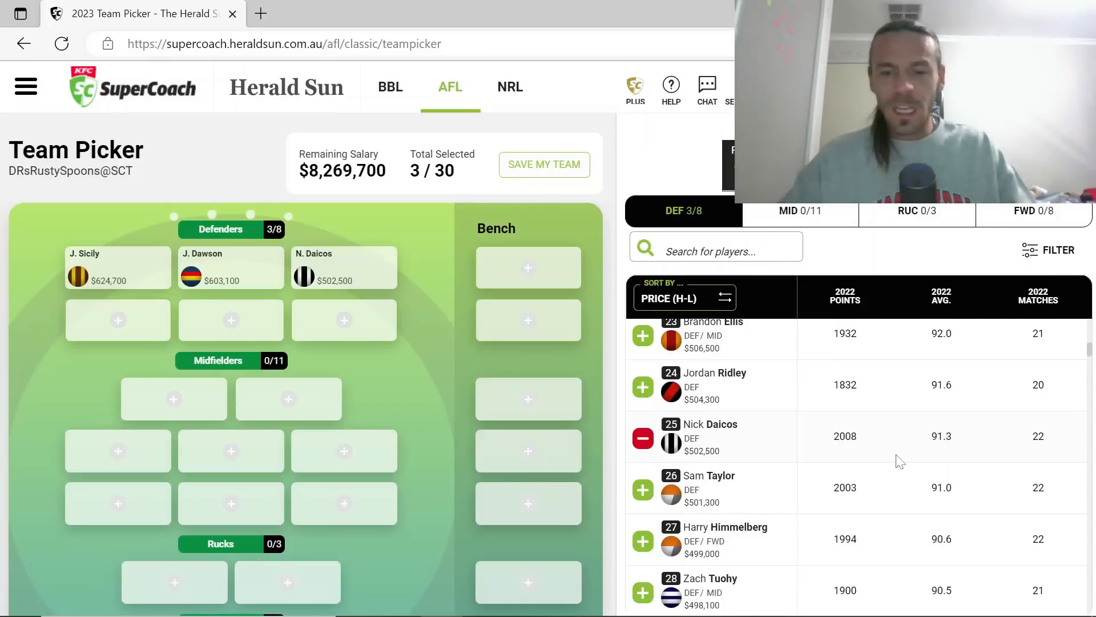
Examine the mid-priced defenders below Nick Daicos in the price-sorted list, from about $500,000 down to about $376,000, for further candidates
scroll(900, 462, down, 2)
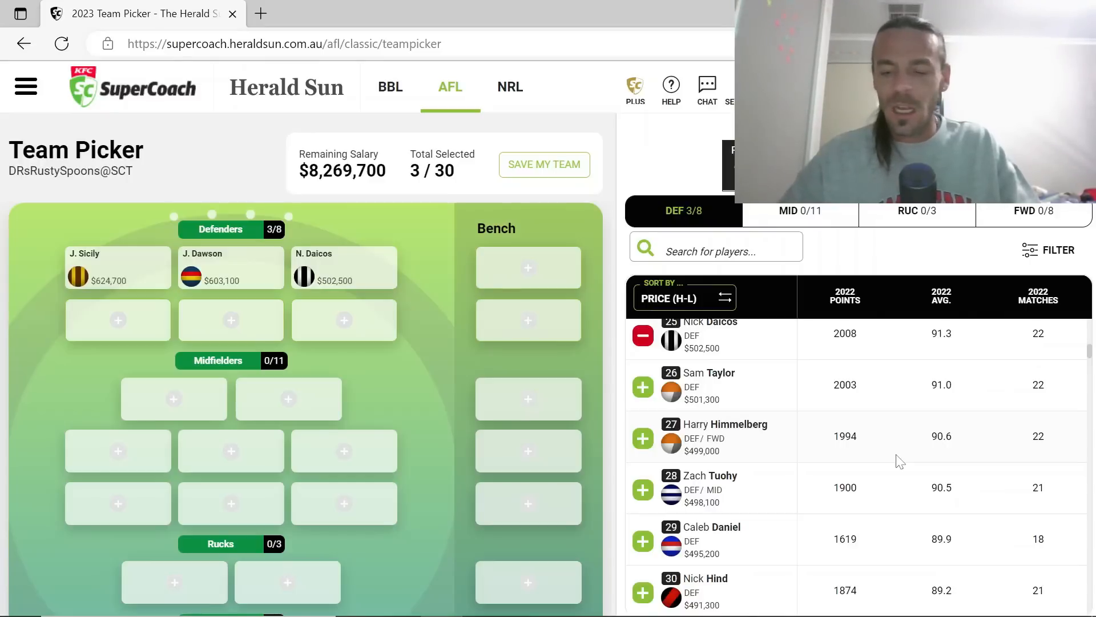
scroll(901, 462, down, 1)
scroll(900, 461, down, 3)
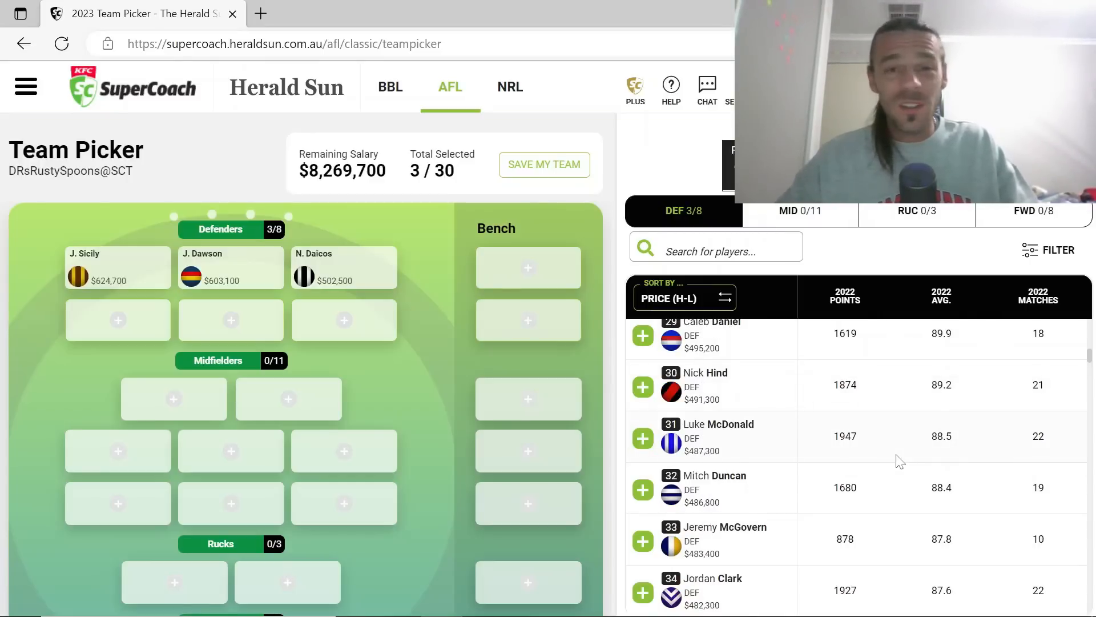
scroll(901, 462, down, 1)
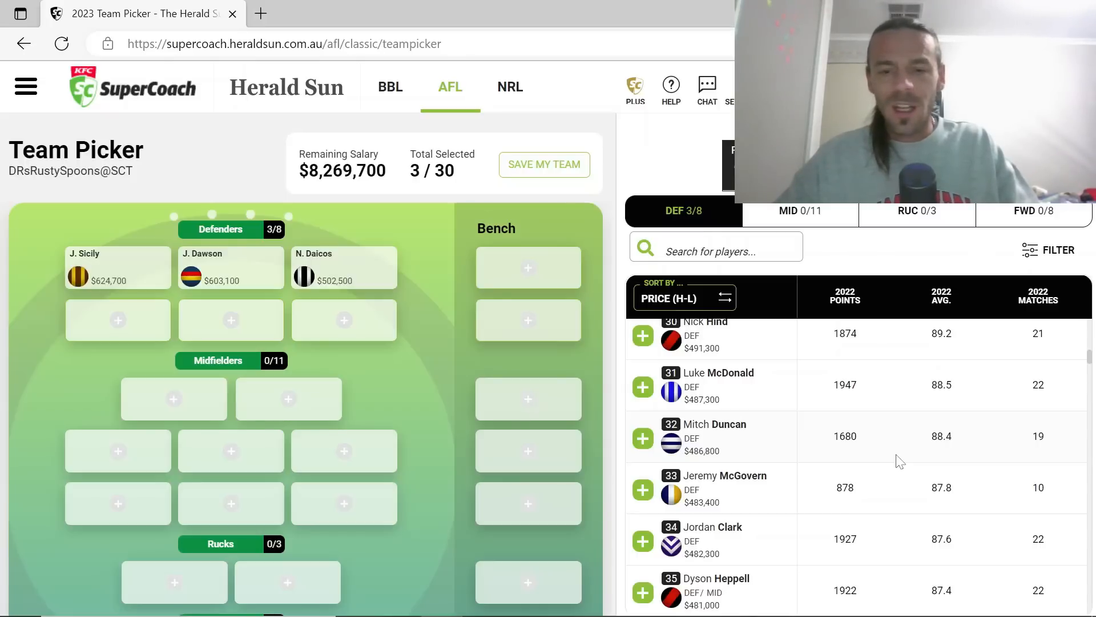
scroll(901, 461, down, 2)
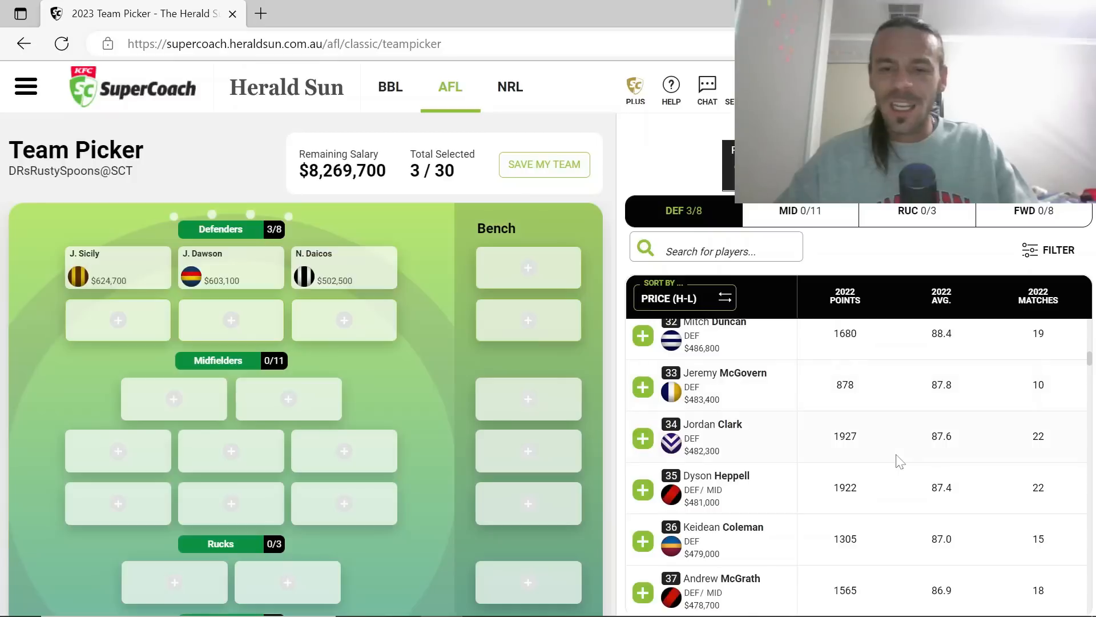
scroll(901, 462, down, 1)
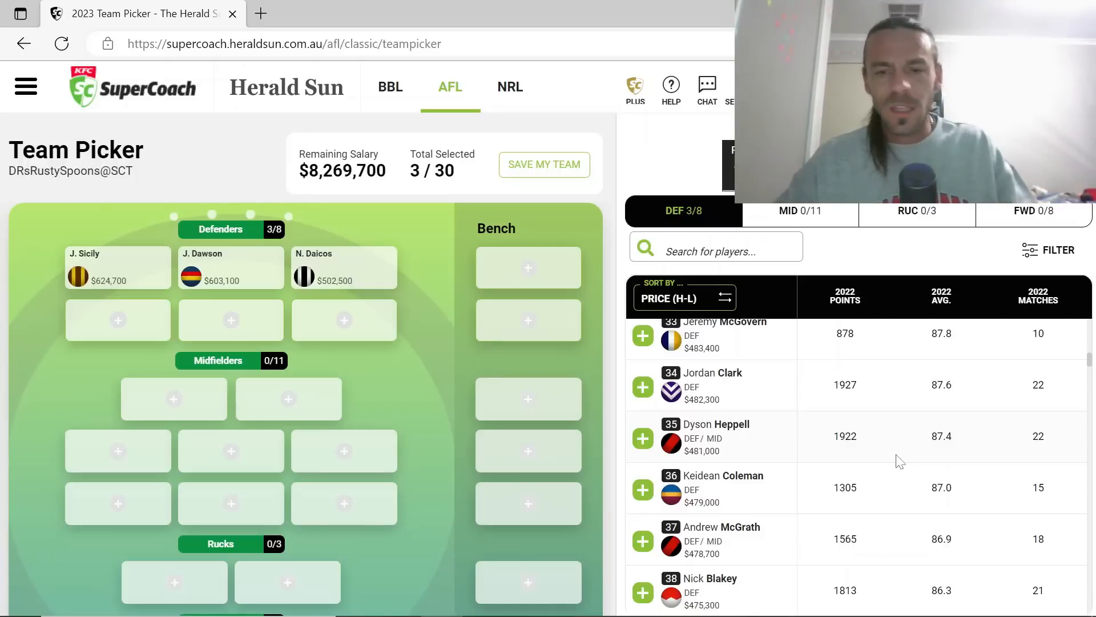
scroll(900, 461, down, 1)
scroll(900, 461, down, 1)
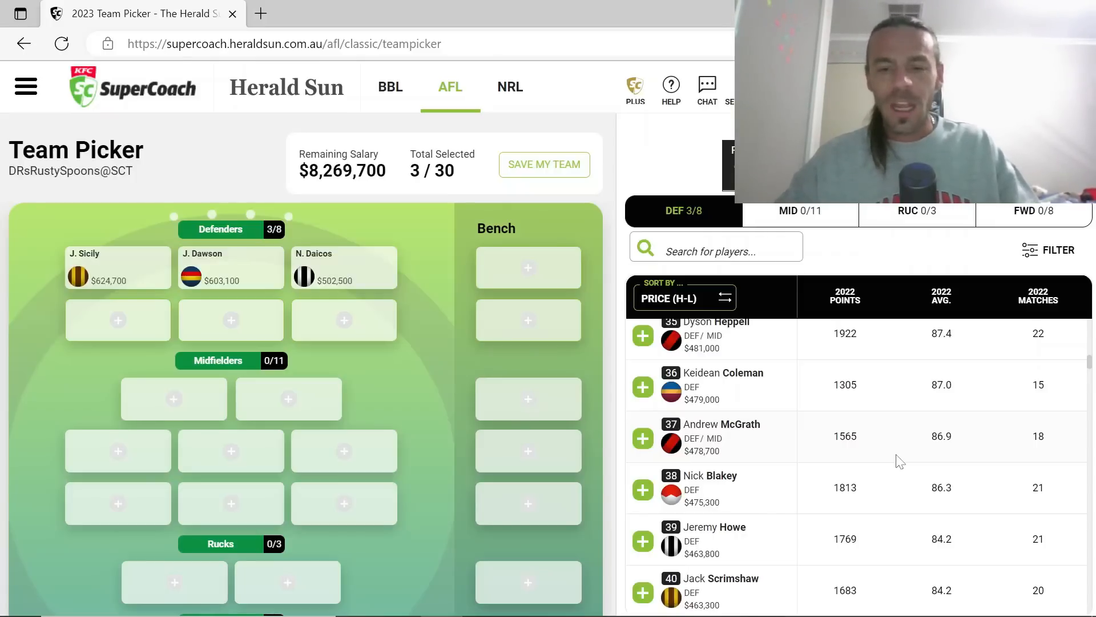
scroll(900, 460, down, 1)
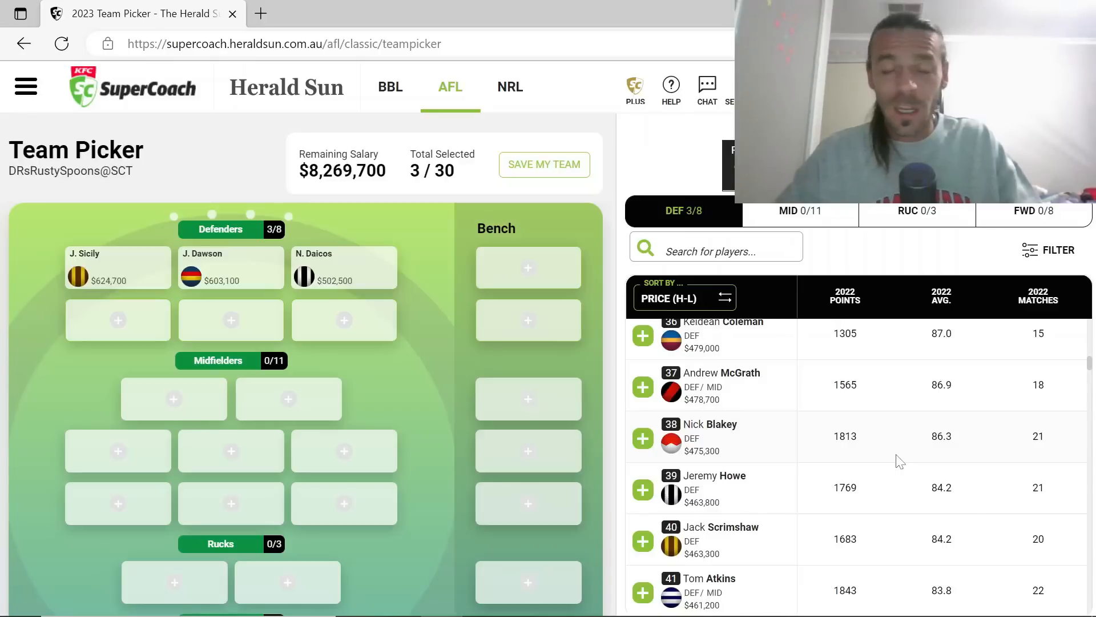
scroll(900, 461, down, 1)
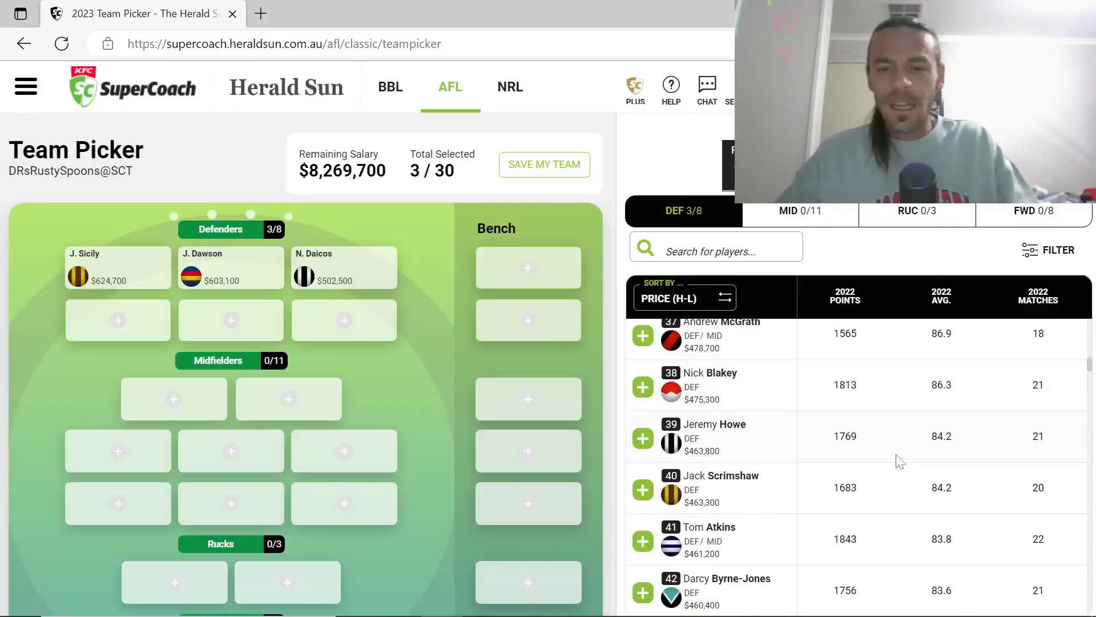
scroll(900, 461, down, 1)
scroll(900, 461, down, 1)
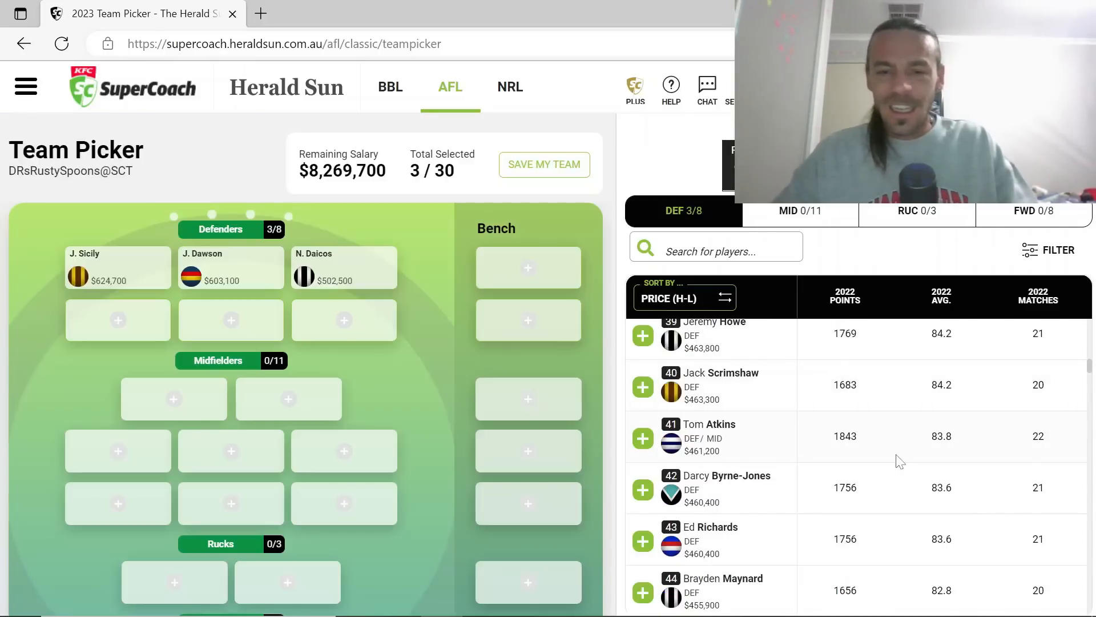
scroll(900, 461, down, 1)
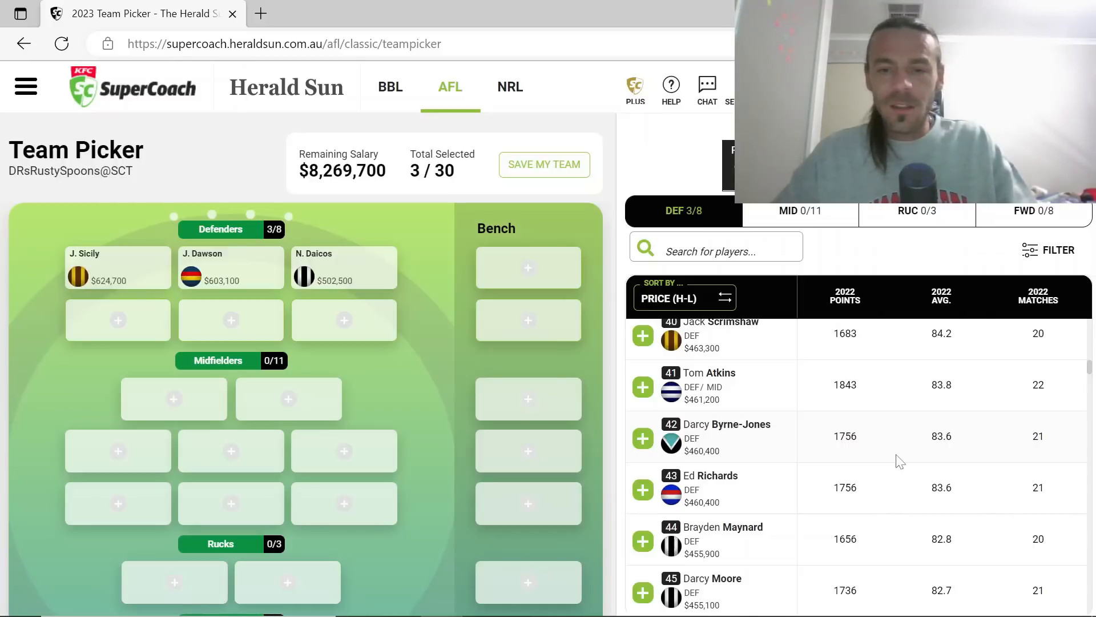
scroll(901, 461, down, 1)
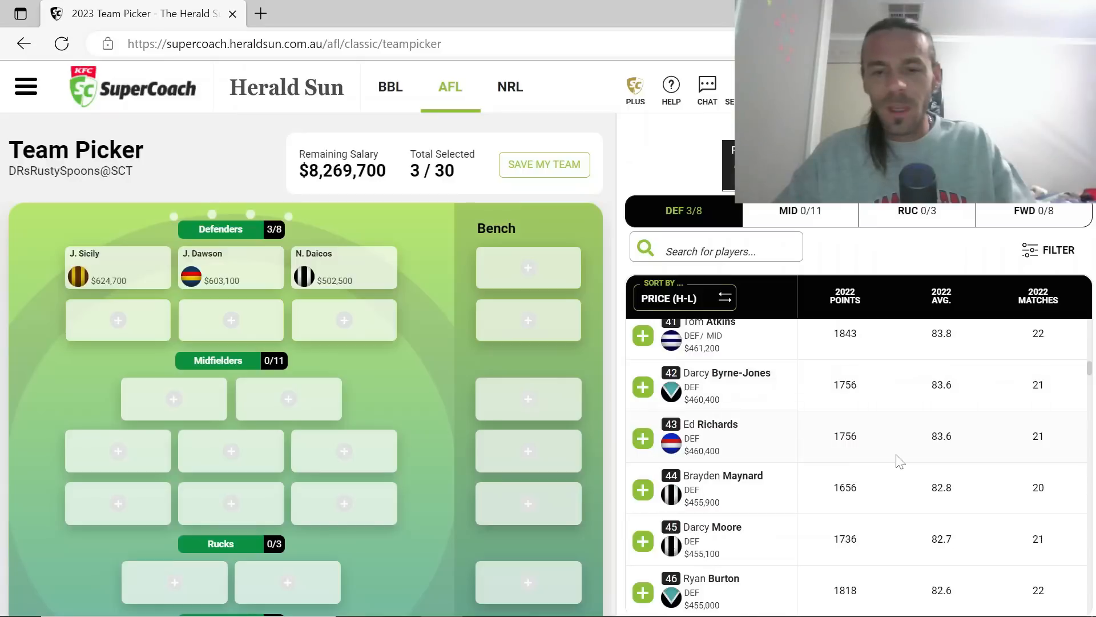
scroll(901, 461, down, 1)
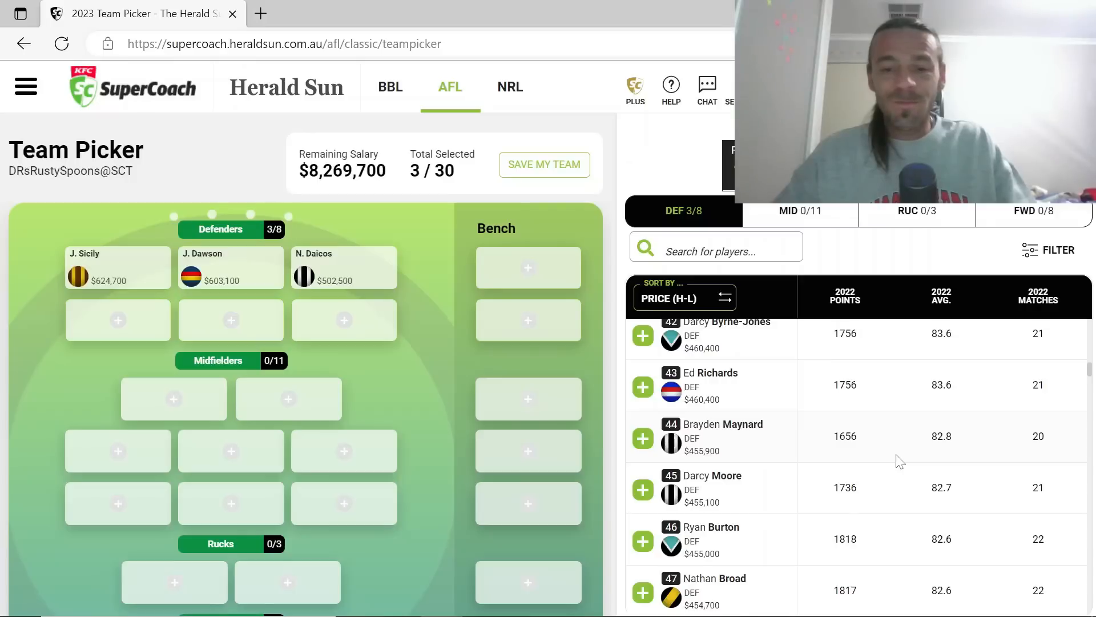
scroll(900, 461, down, 1)
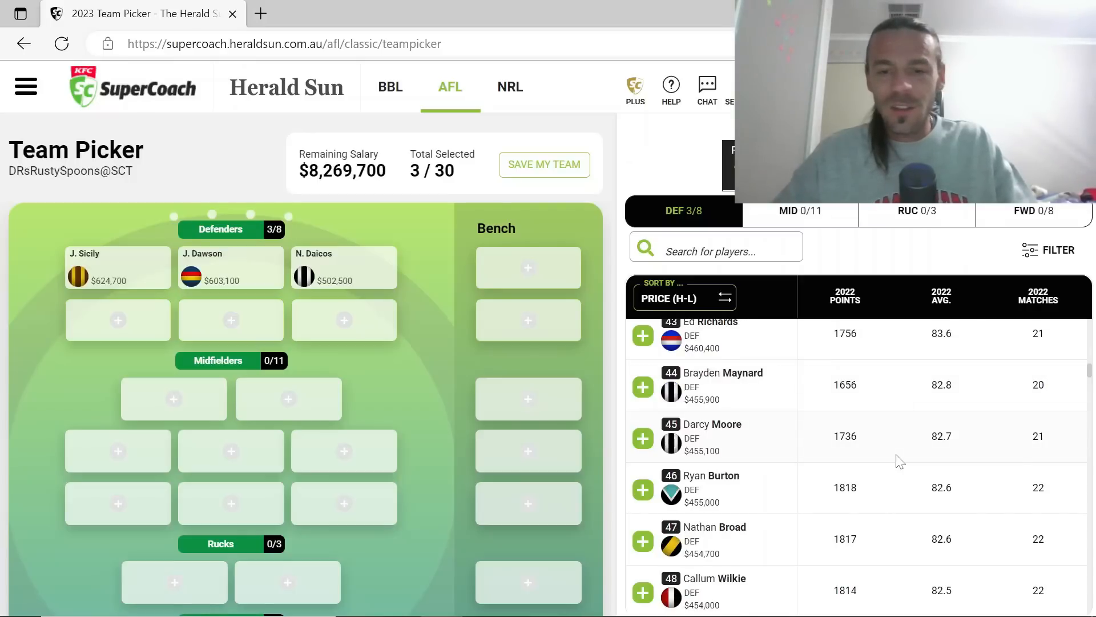
scroll(901, 461, down, 2)
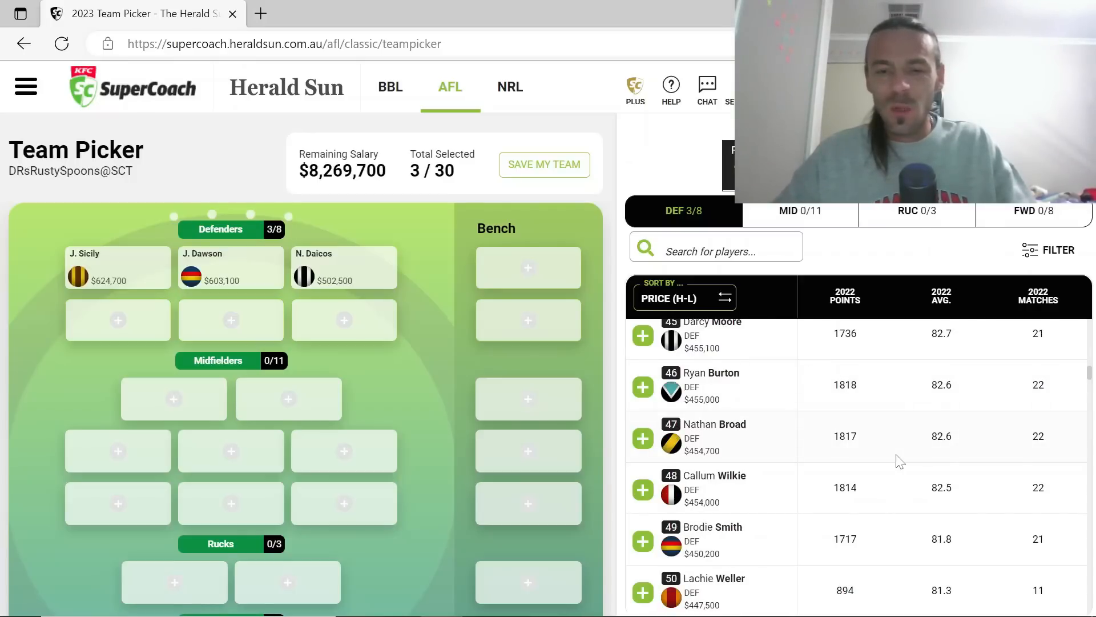
scroll(901, 461, down, 1)
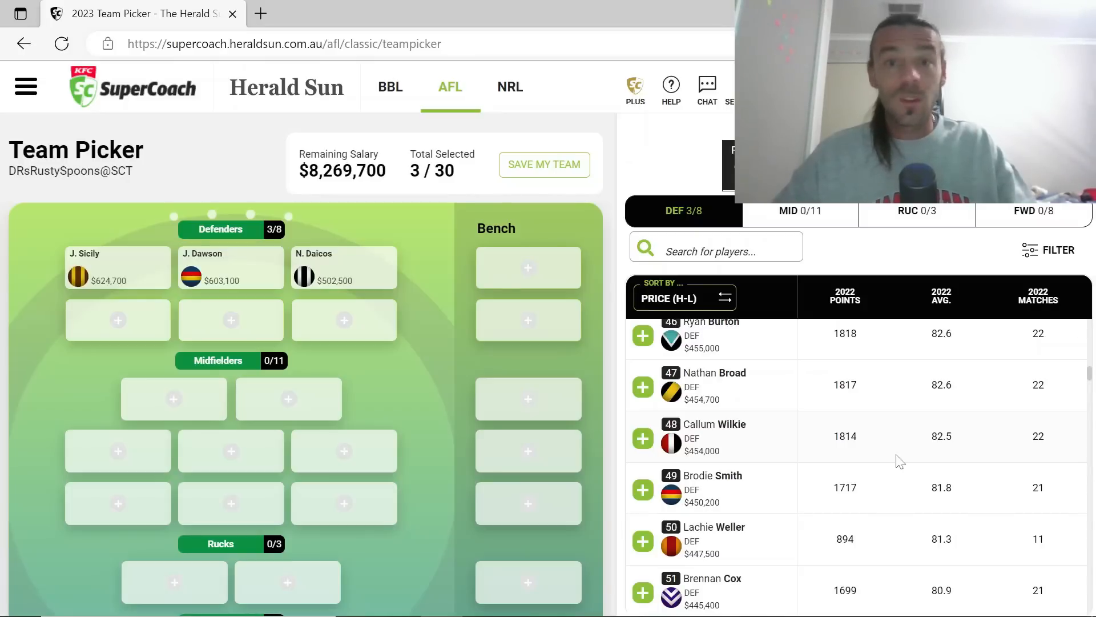
scroll(900, 461, down, 1)
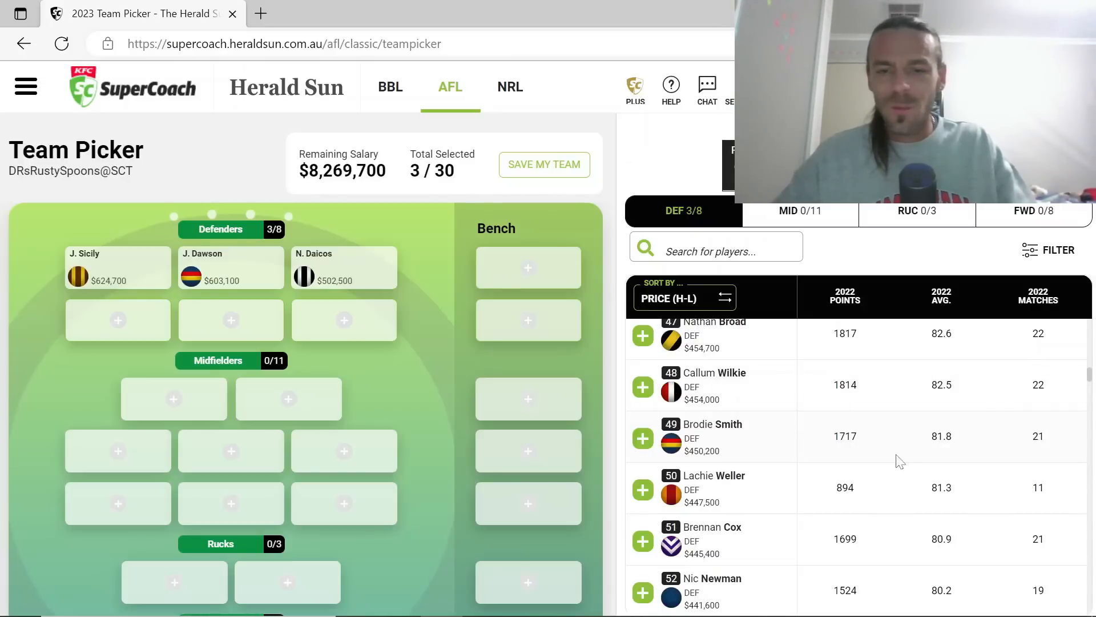
scroll(900, 461, down, 4)
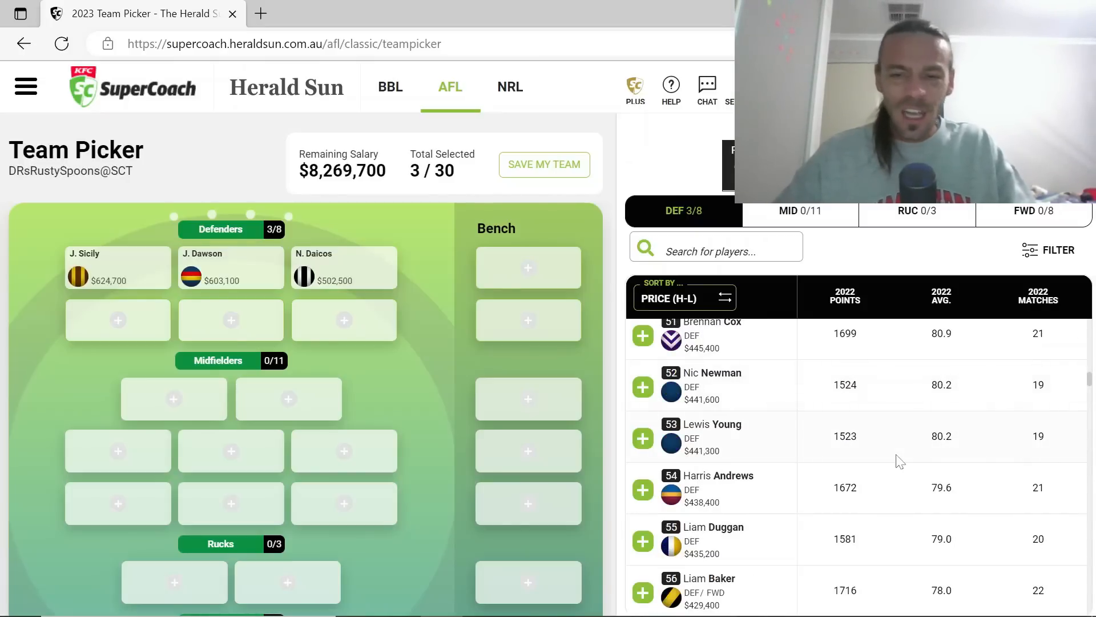
scroll(901, 461, down, 1)
scroll(901, 461, down, 1)
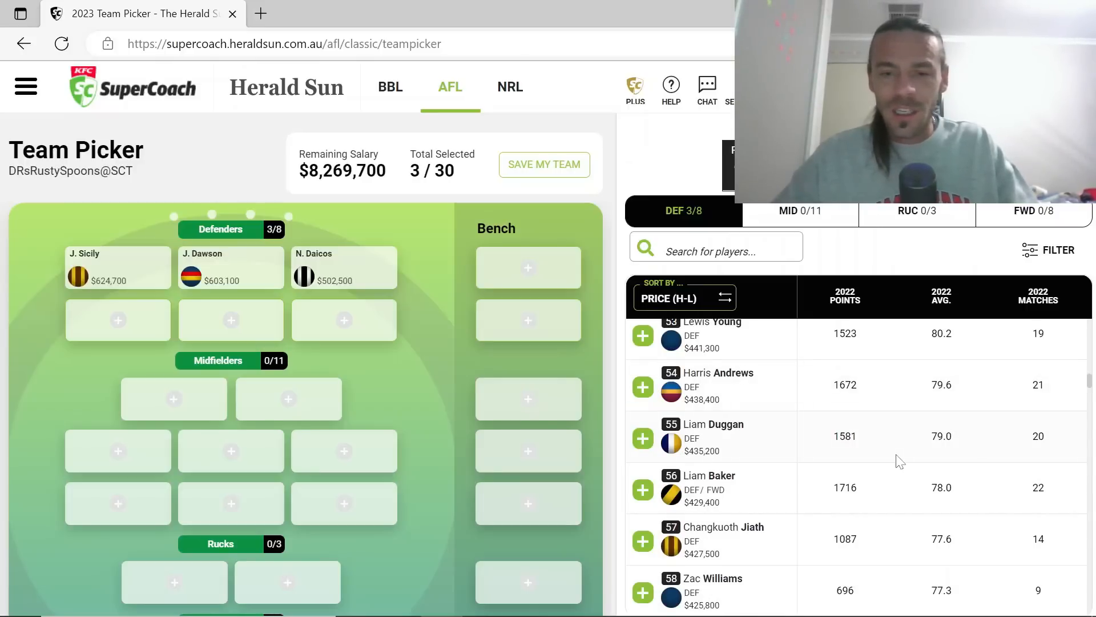
scroll(901, 461, down, 1)
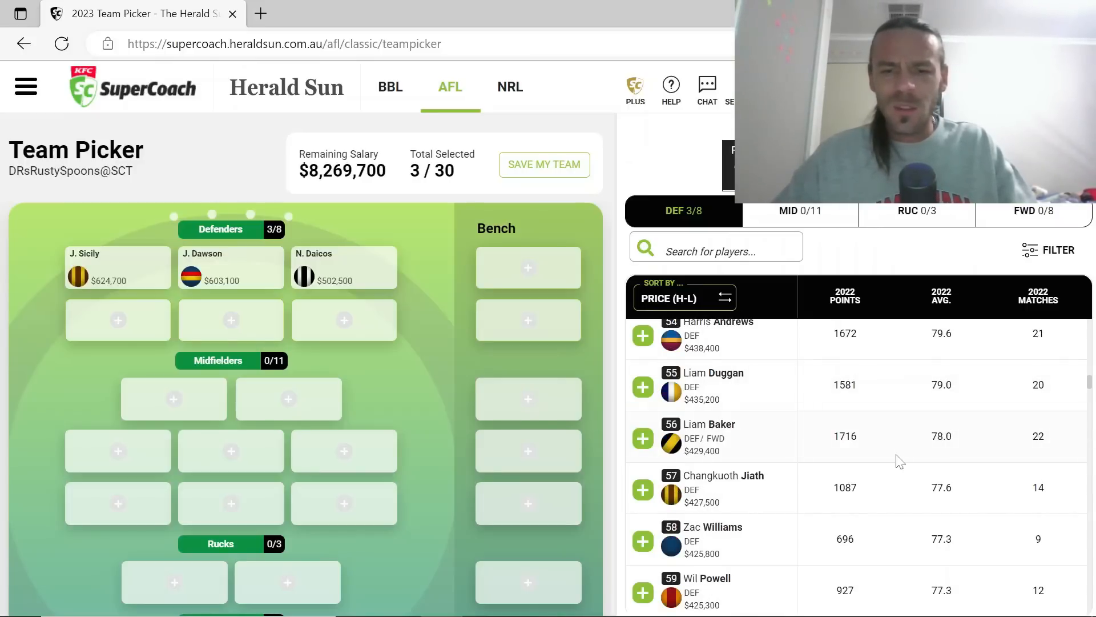
scroll(901, 461, down, 1)
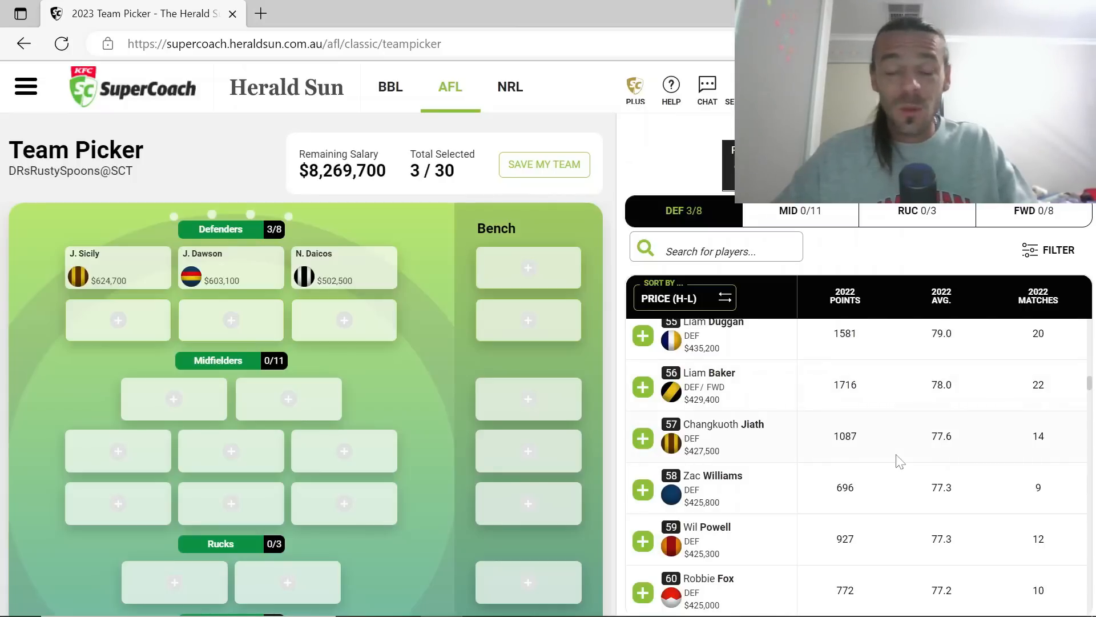
scroll(901, 461, down, 1)
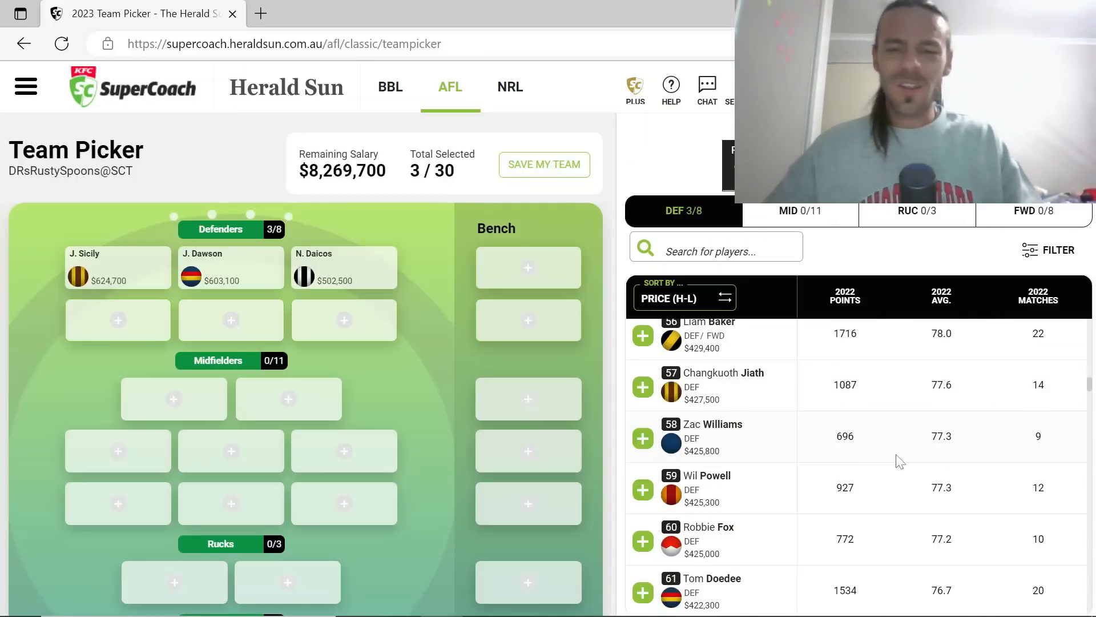
scroll(901, 461, down, 1)
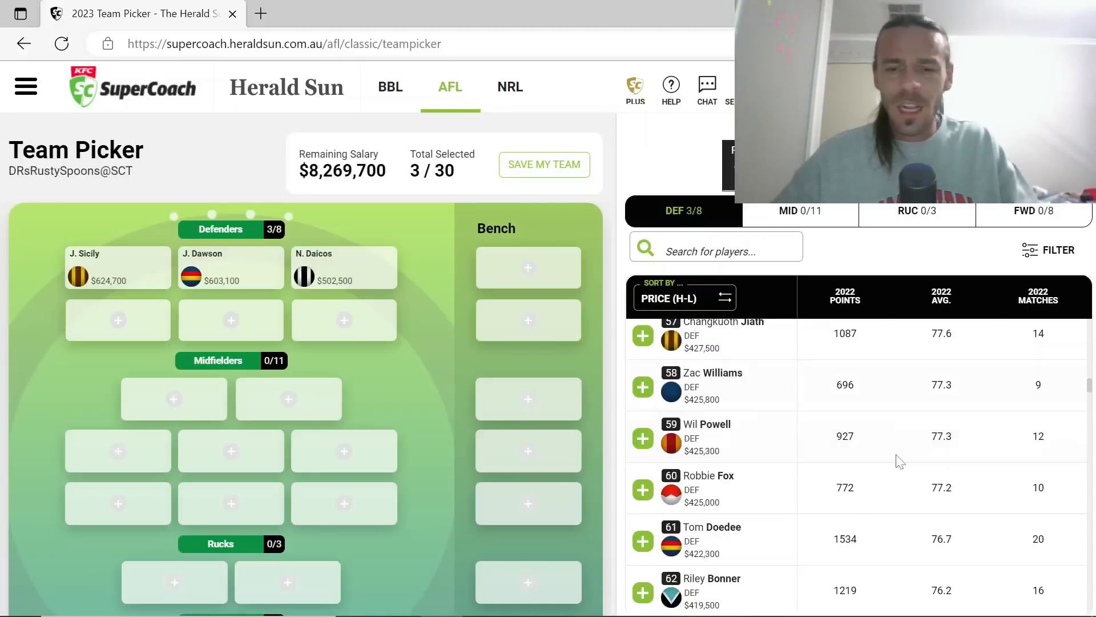
scroll(900, 462, down, 2)
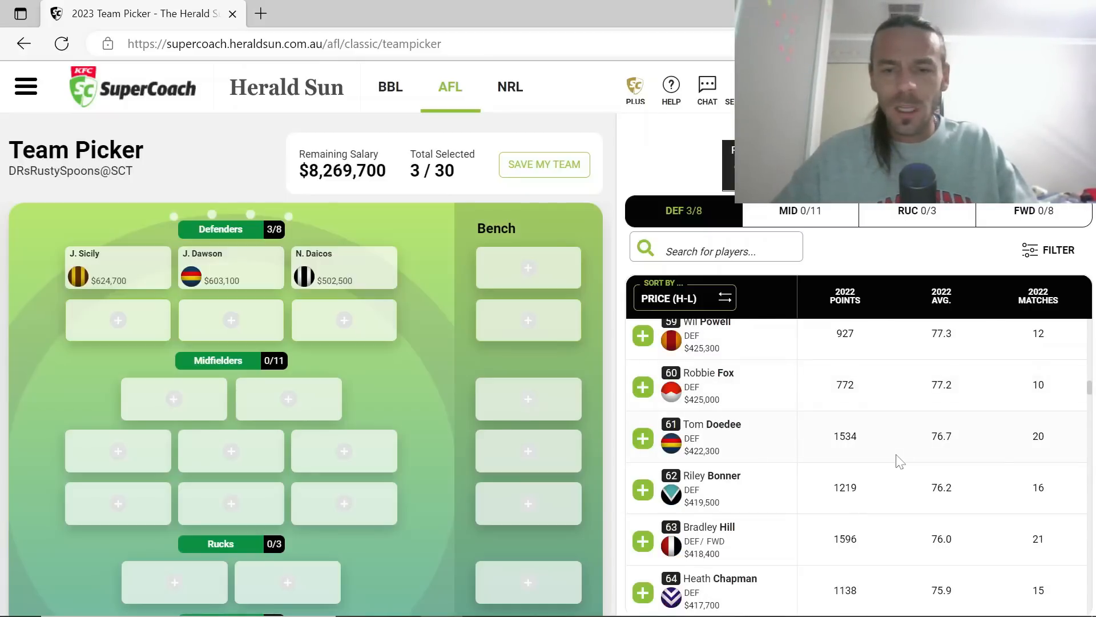
scroll(901, 461, down, 1)
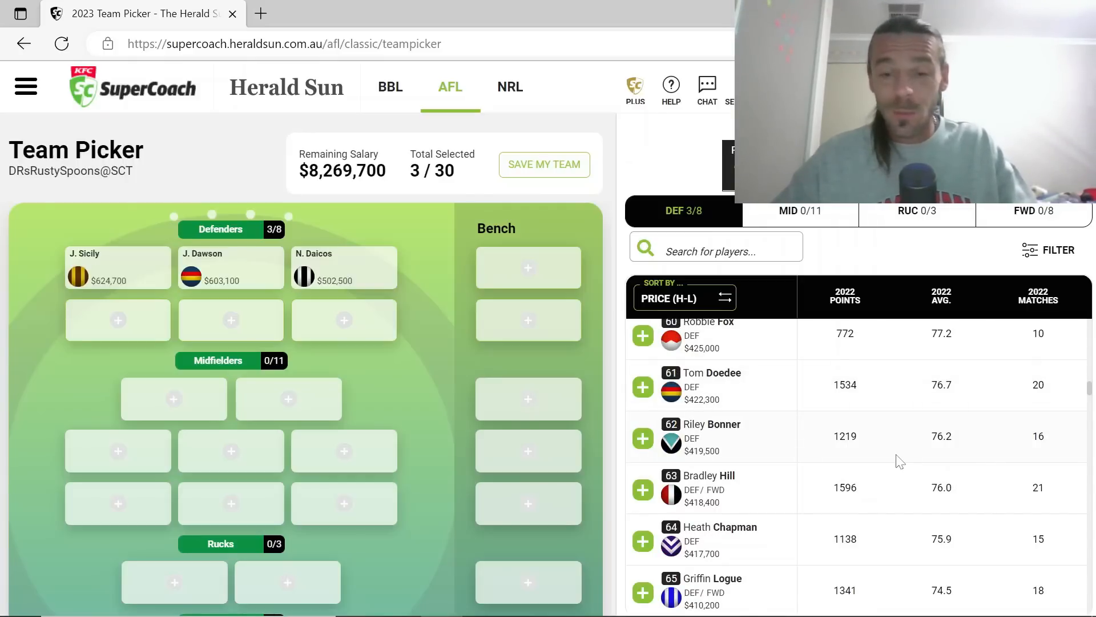
scroll(901, 462, down, 2)
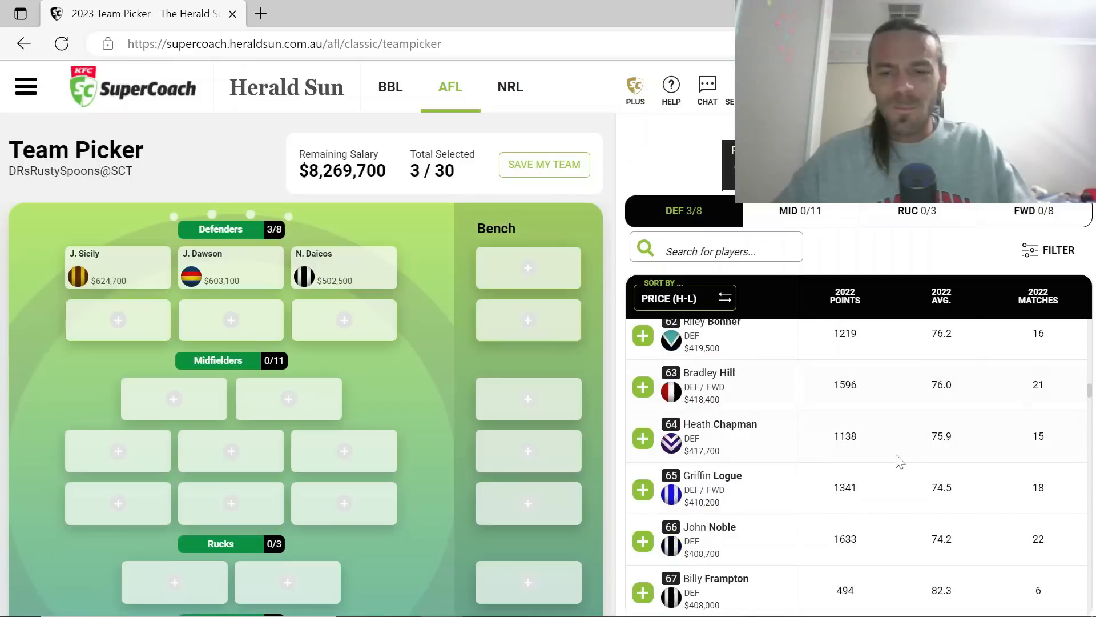
scroll(900, 462, down, 1)
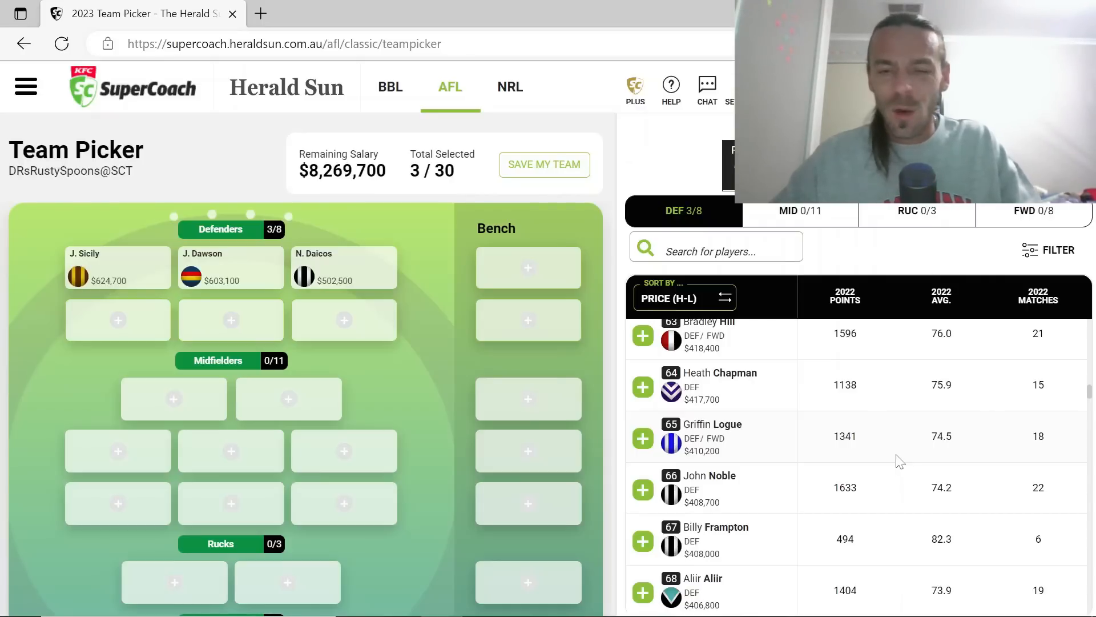
scroll(898, 460, down, 4)
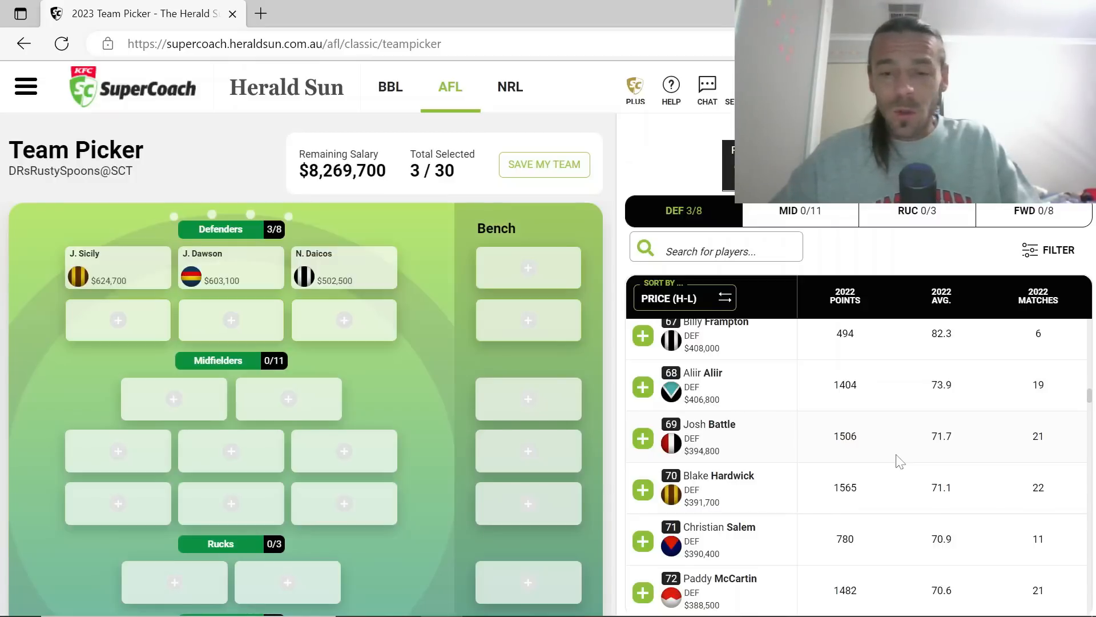
scroll(900, 461, down, 2)
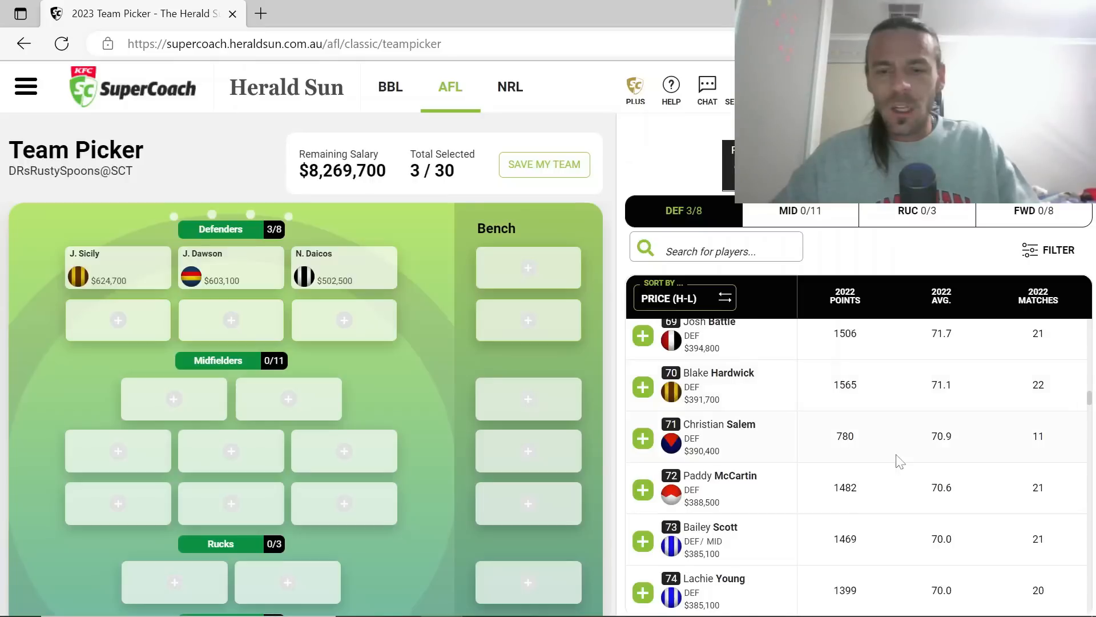
scroll(900, 462, down, 1)
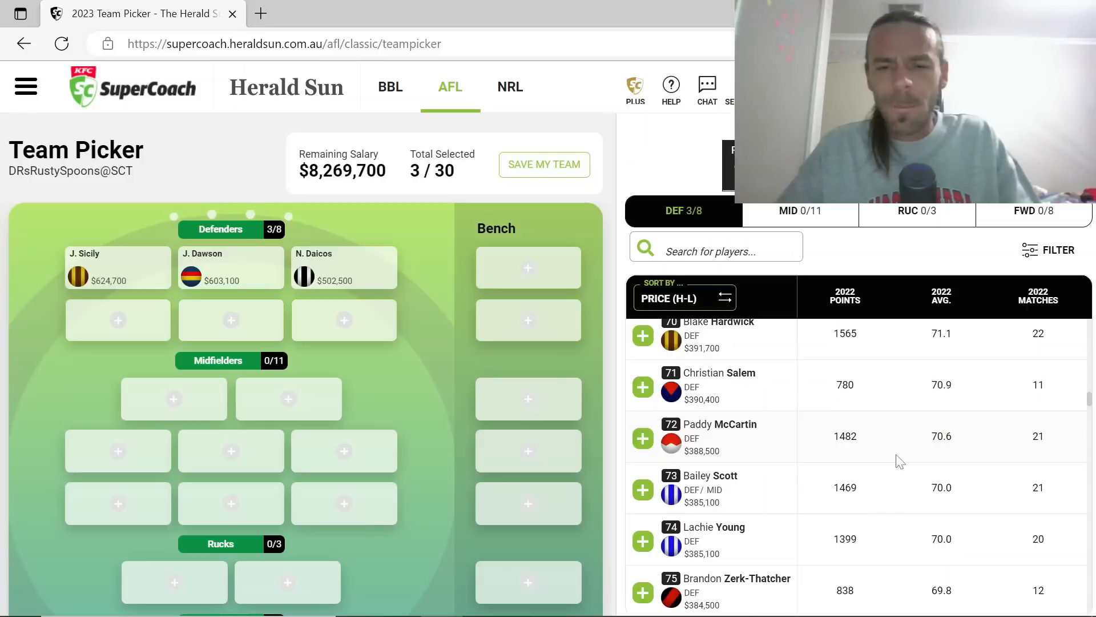
scroll(899, 461, down, 1)
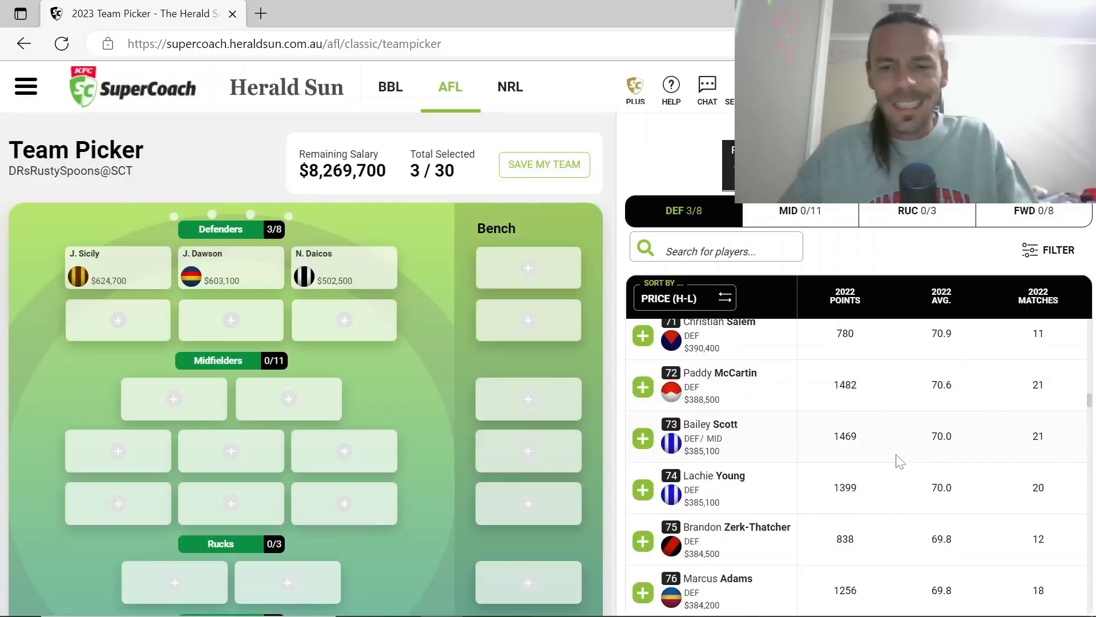
scroll(900, 462, down, 2)
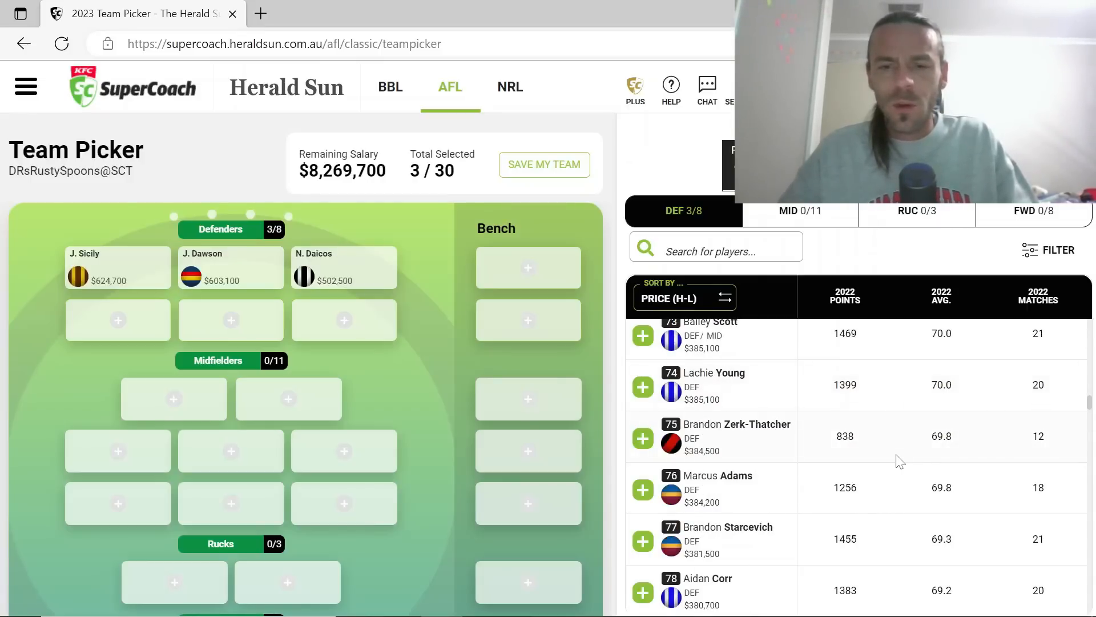
scroll(899, 461, down, 1)
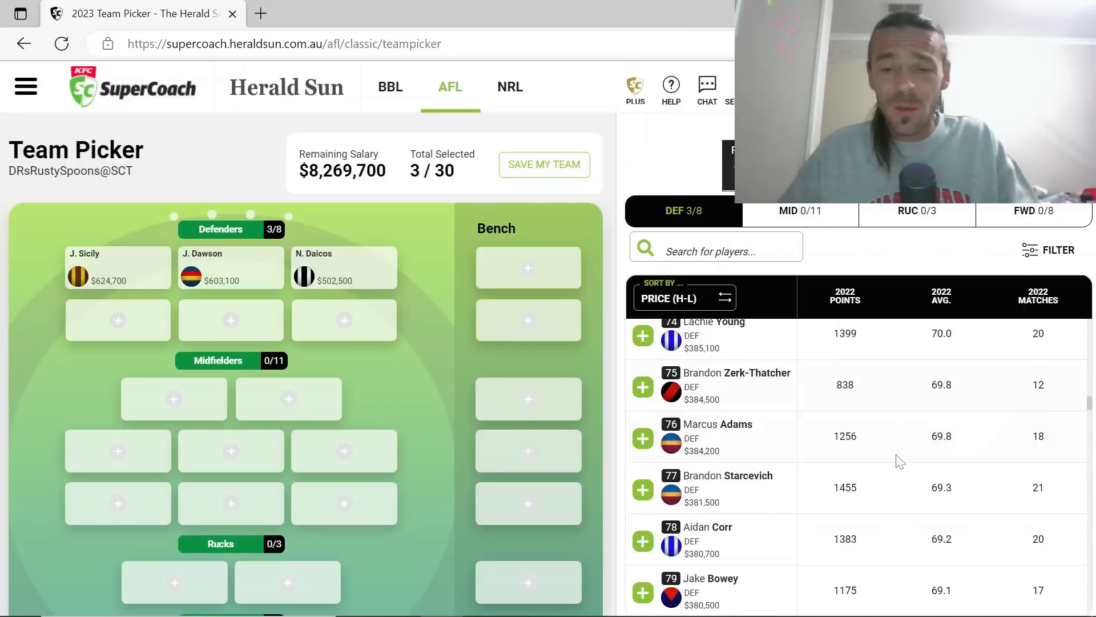
scroll(899, 462, down, 2)
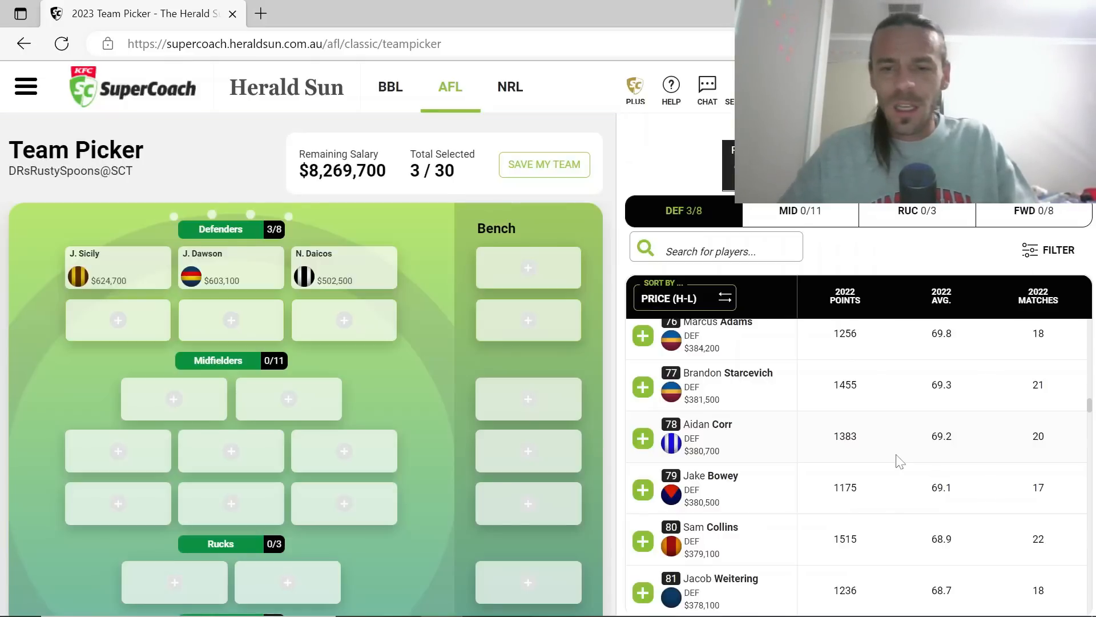
scroll(899, 462, down, 1)
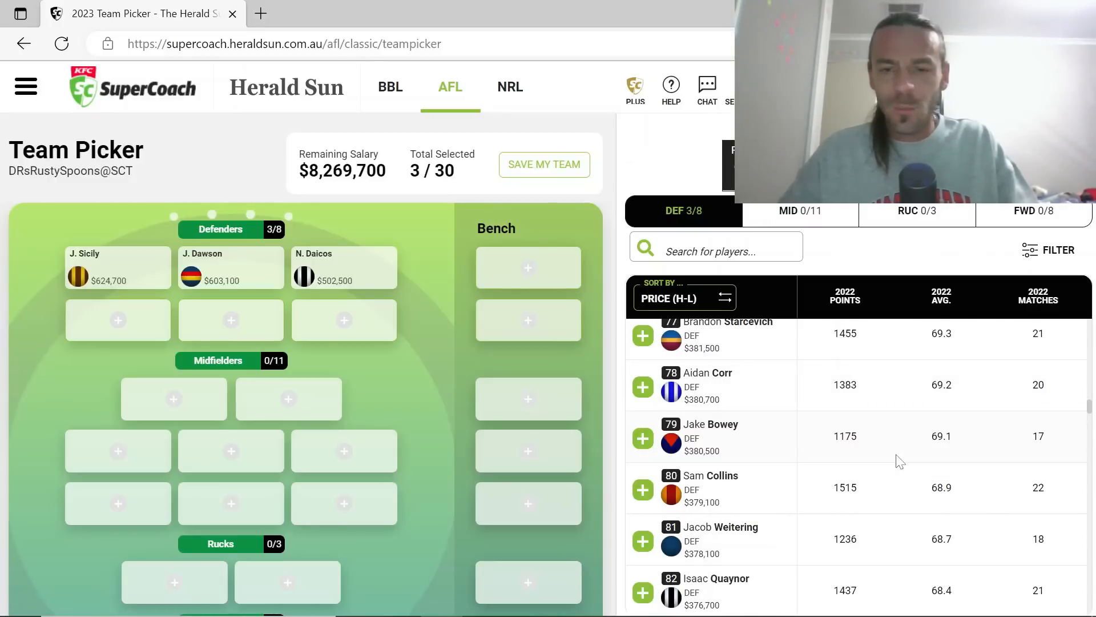
scroll(900, 461, down, 1)
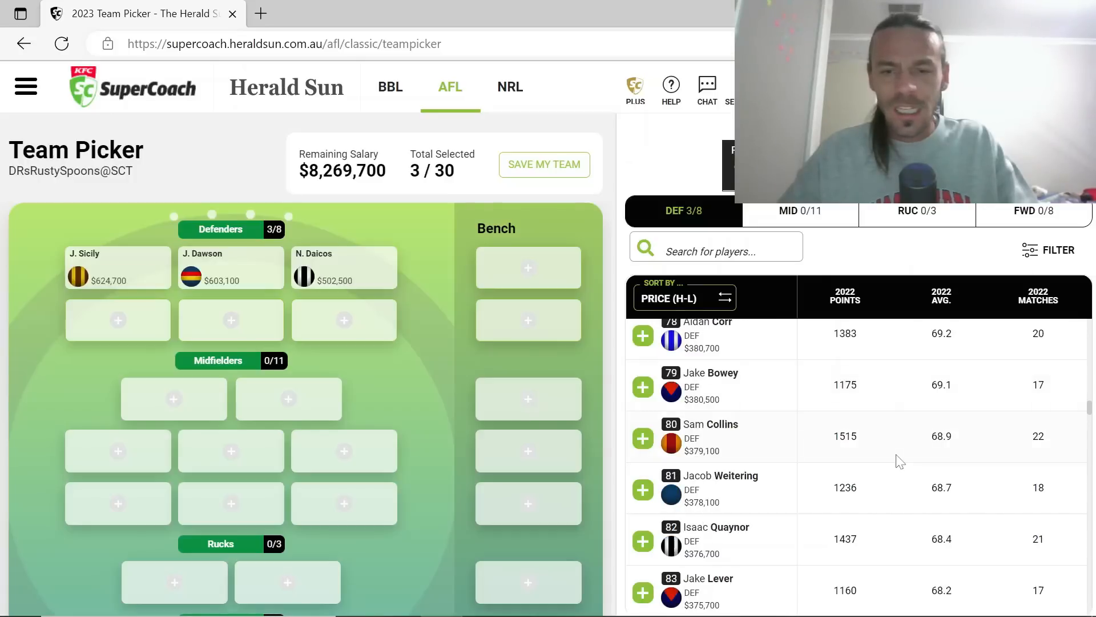
Examine the defenders priced from about $380,000 down to about $312,000 in the price-sorted list for further candidates
scroll(900, 461, down, 2)
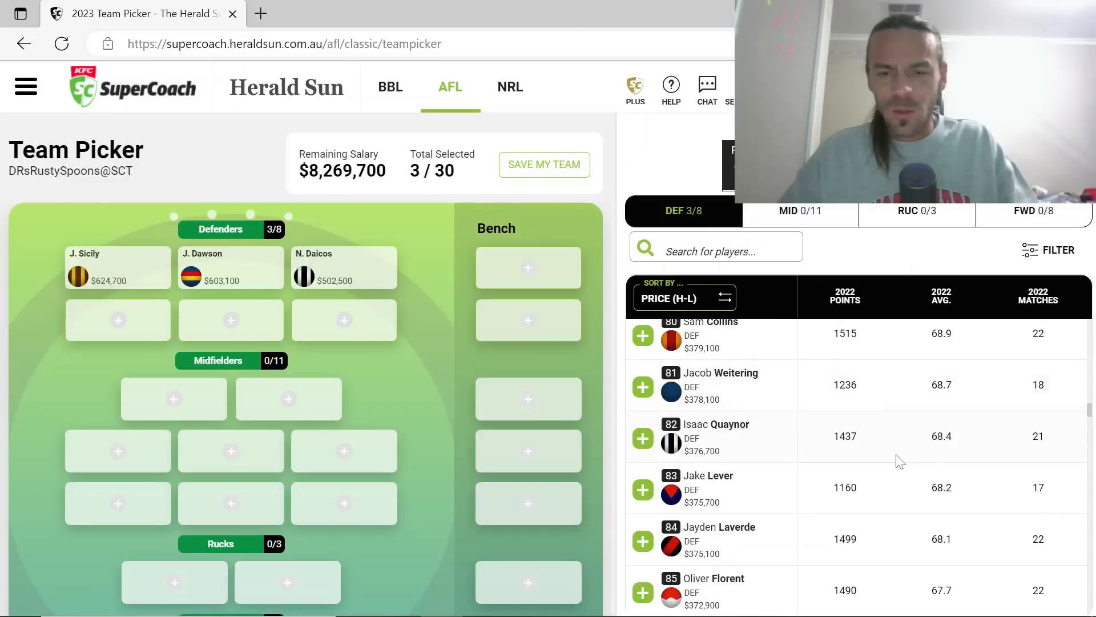
scroll(900, 461, down, 1)
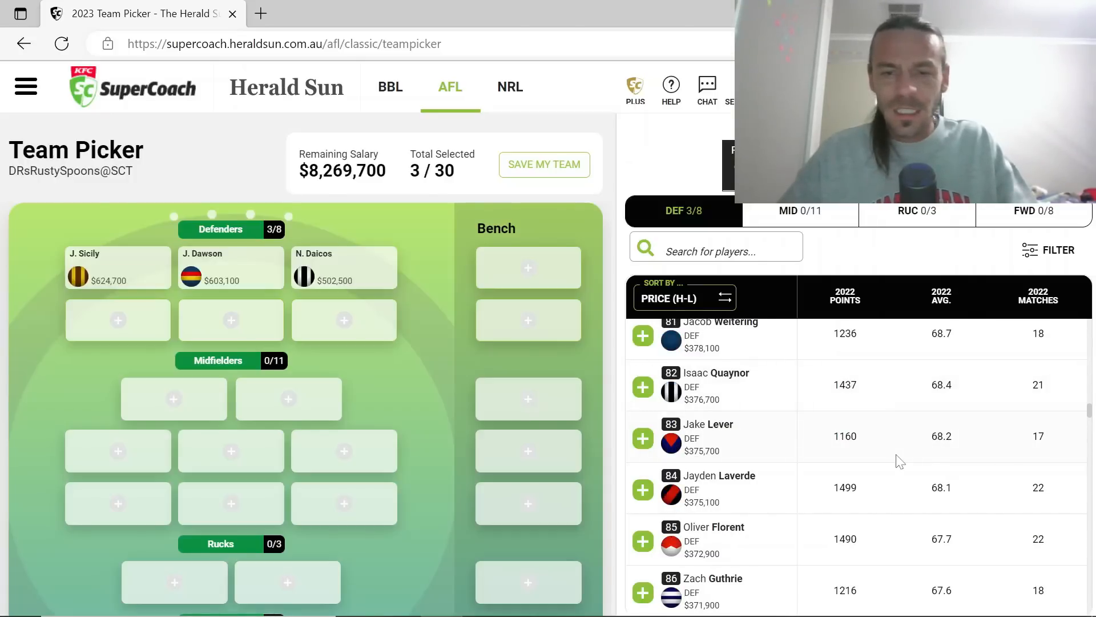
scroll(900, 460, down, 1)
scroll(900, 460, down, 4)
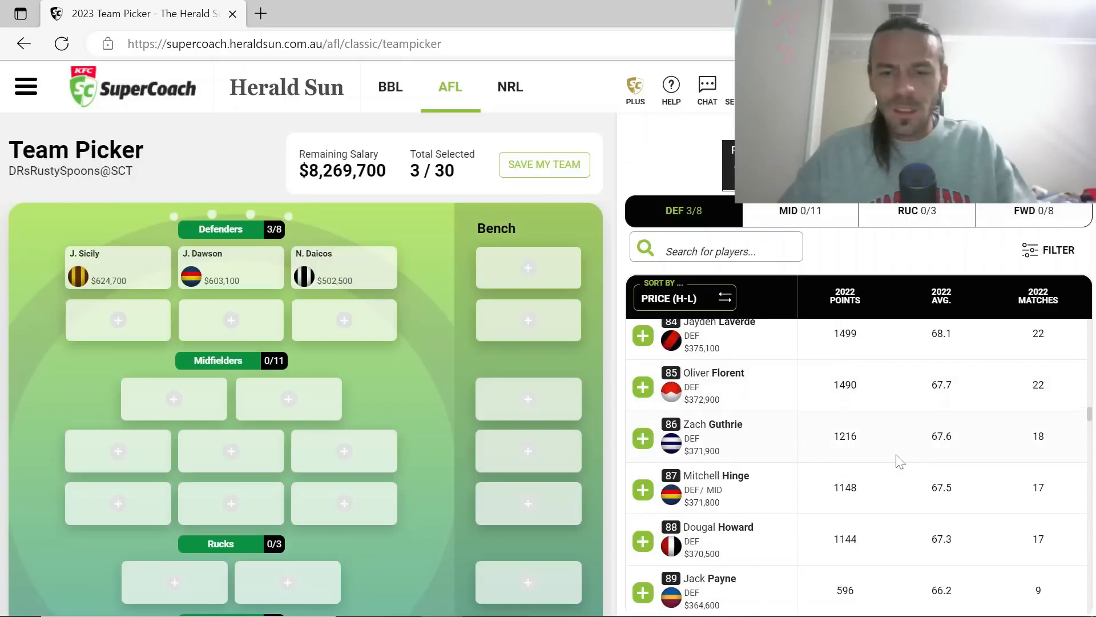
scroll(900, 461, down, 5)
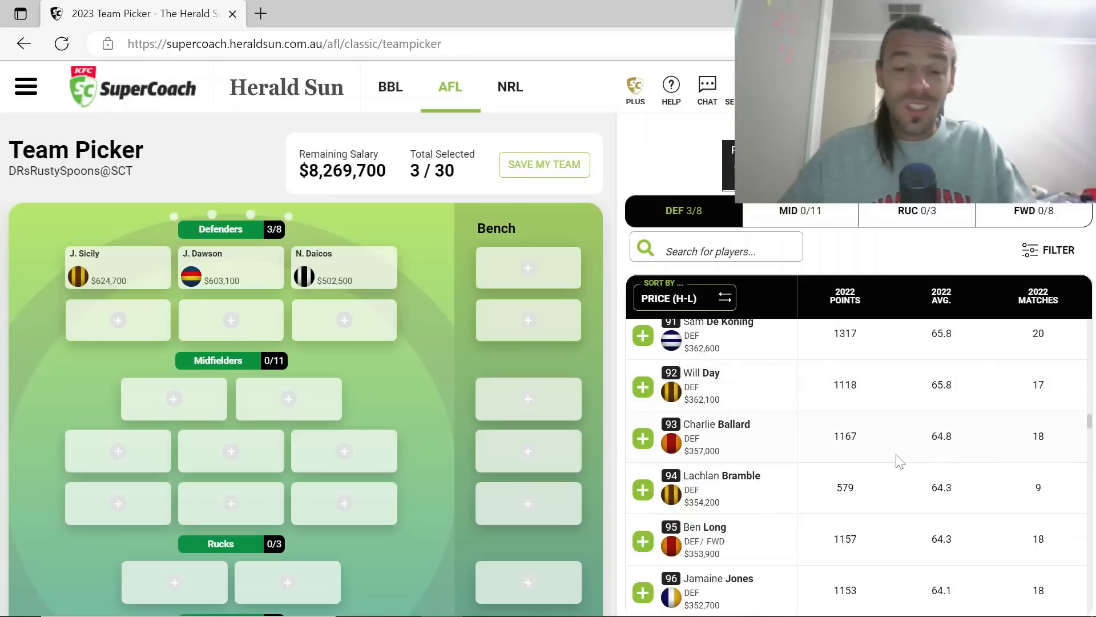
scroll(899, 461, down, 4)
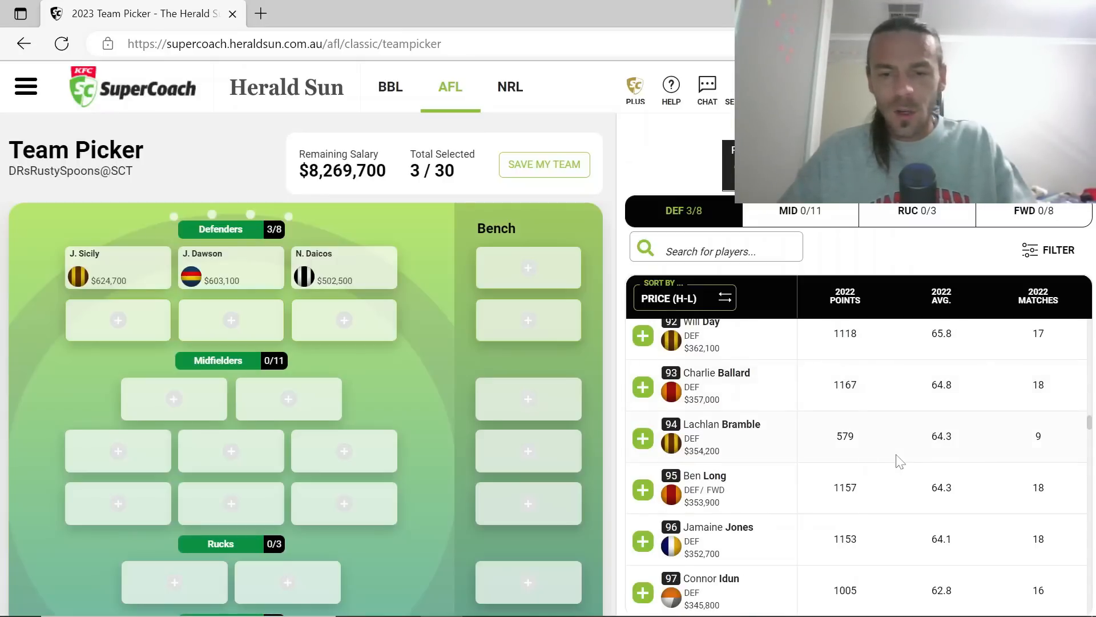
scroll(900, 461, down, 1)
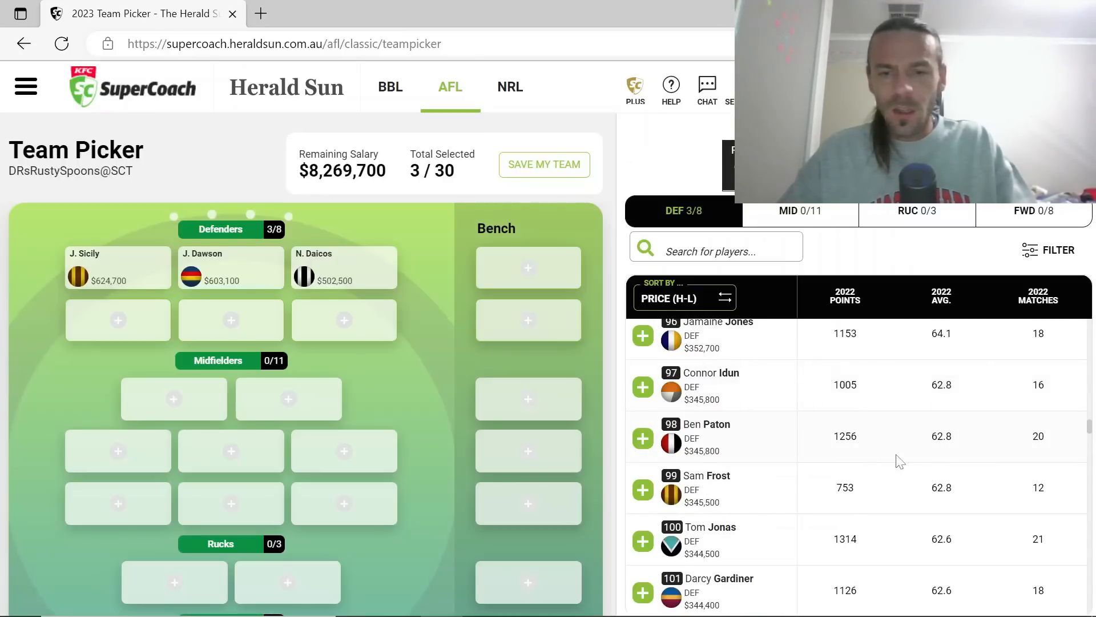
scroll(900, 461, down, 2)
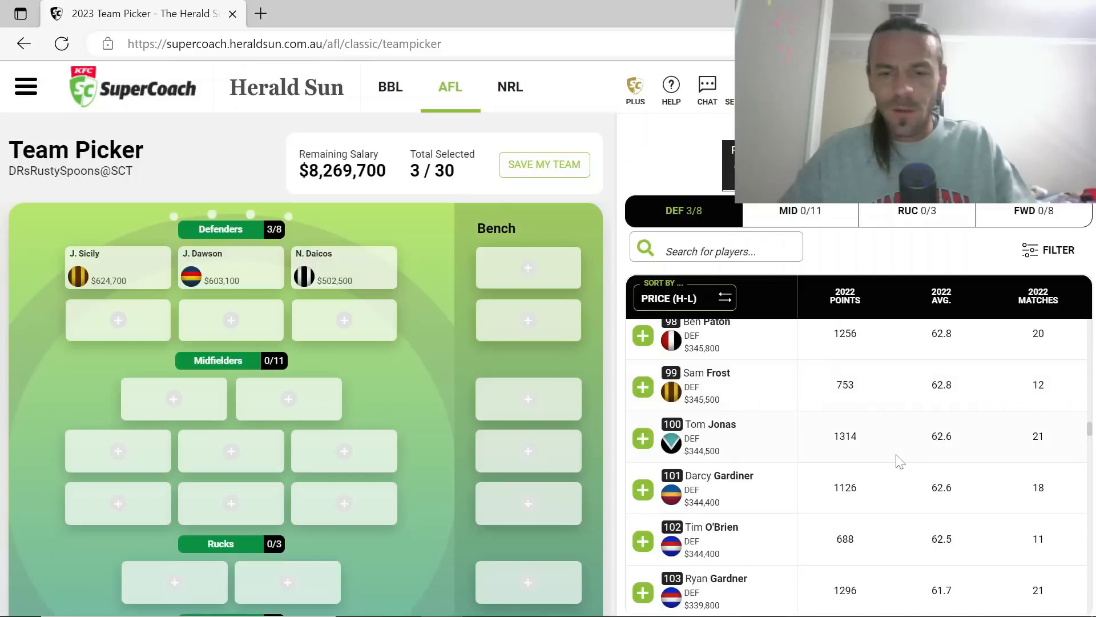
scroll(900, 460, down, 5)
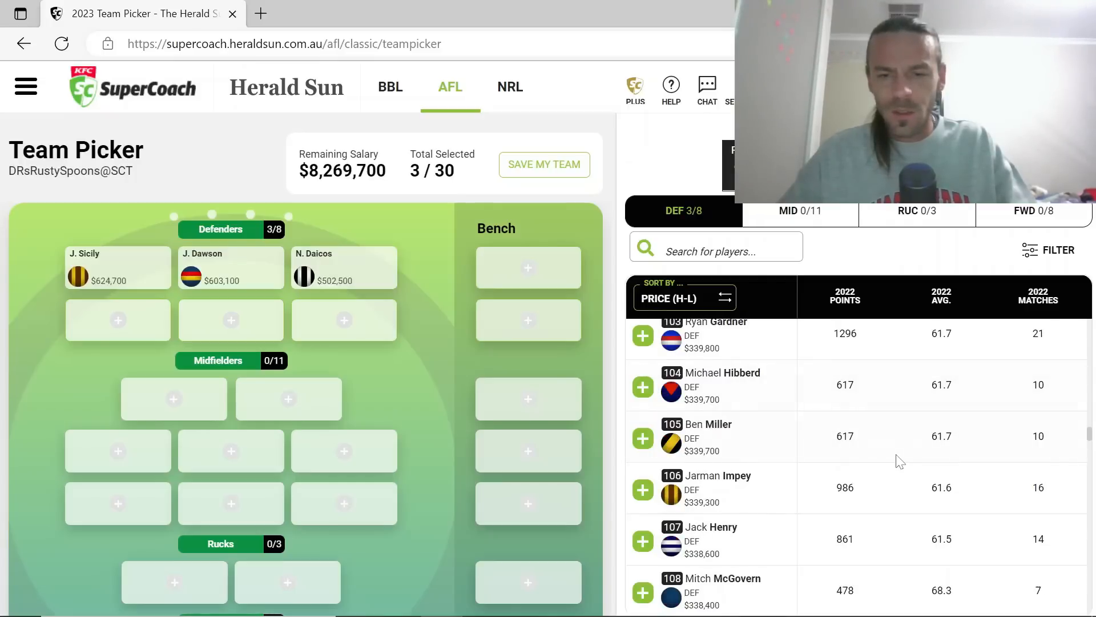
scroll(899, 461, down, 3)
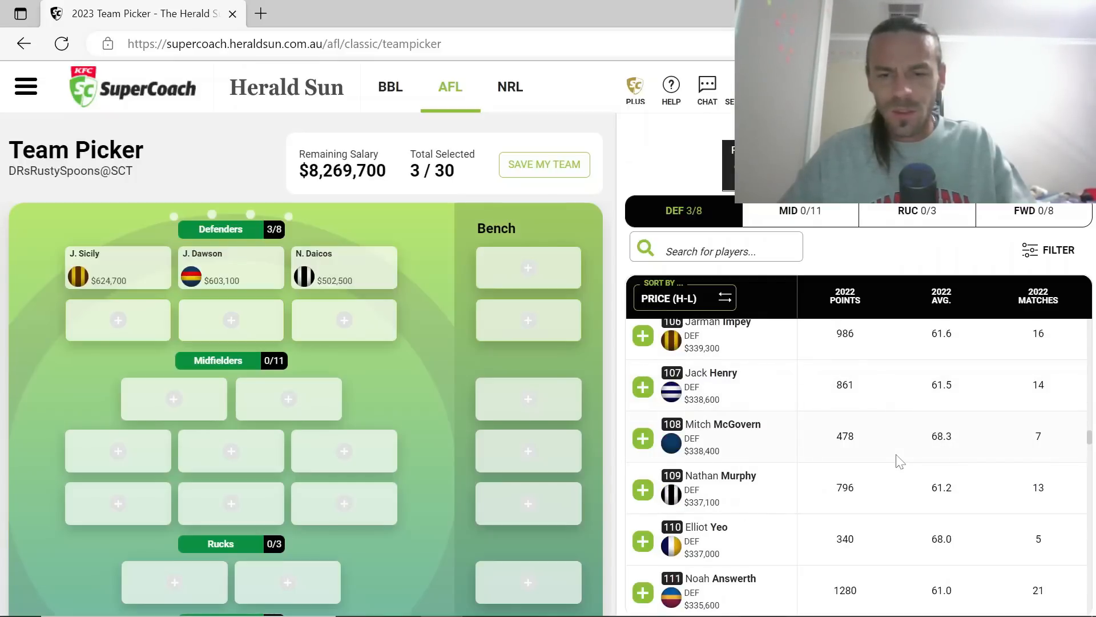
scroll(900, 461, down, 1)
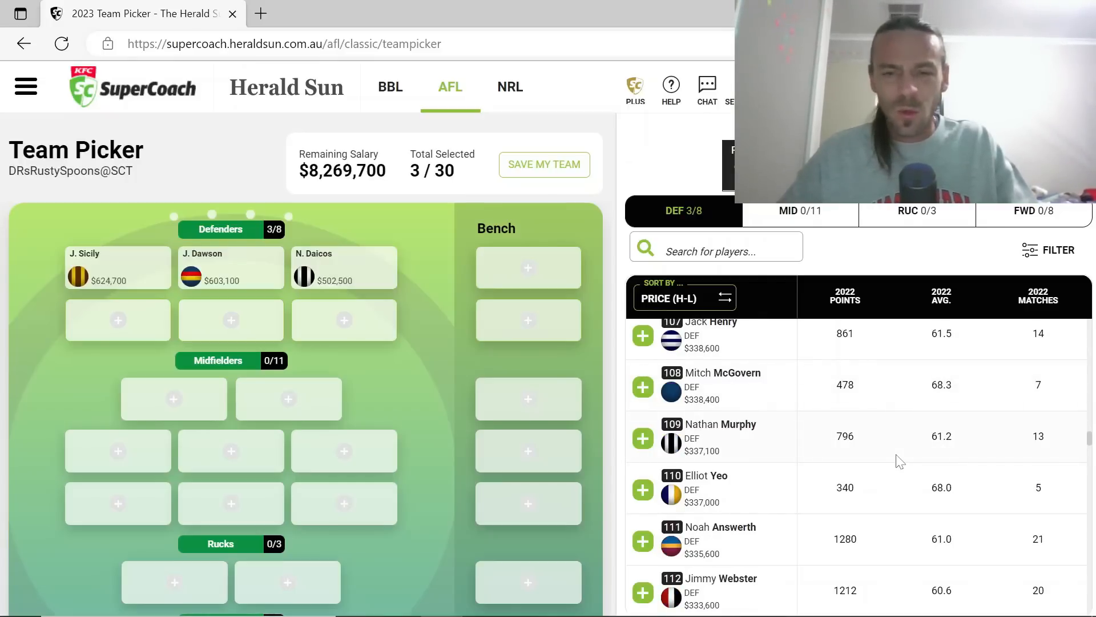
scroll(900, 461, down, 1)
scroll(900, 461, down, 1)
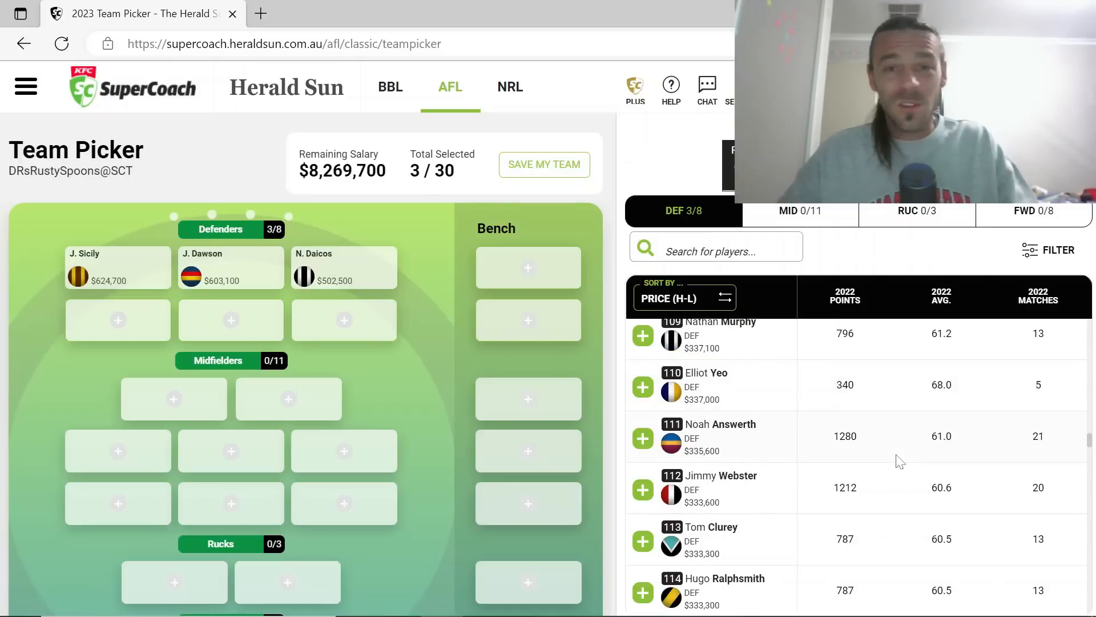
scroll(900, 461, down, 3)
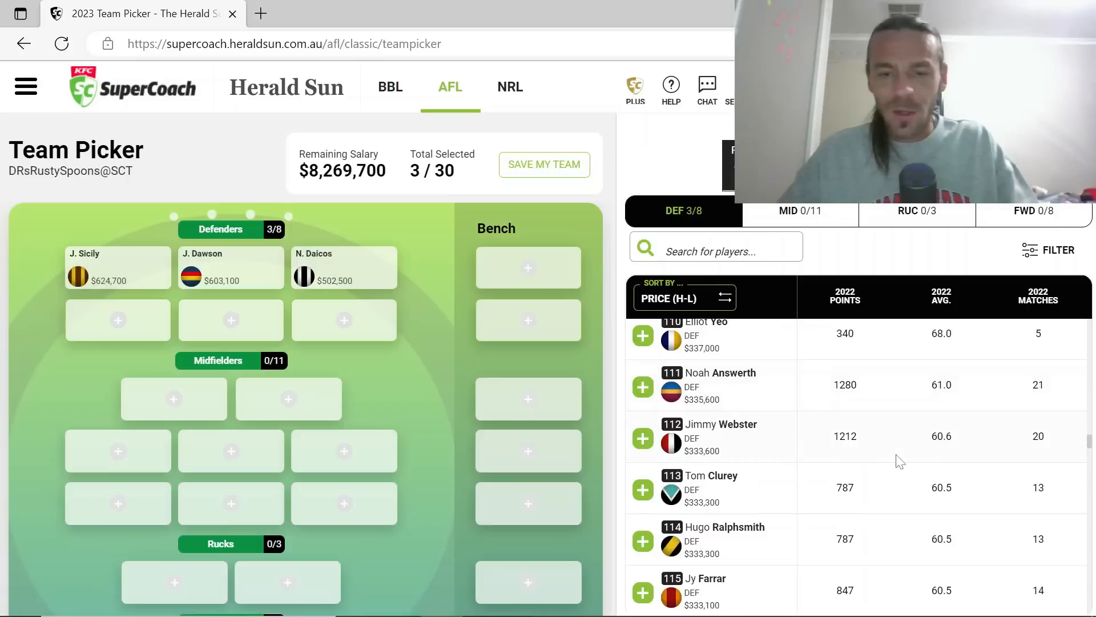
scroll(900, 461, down, 4)
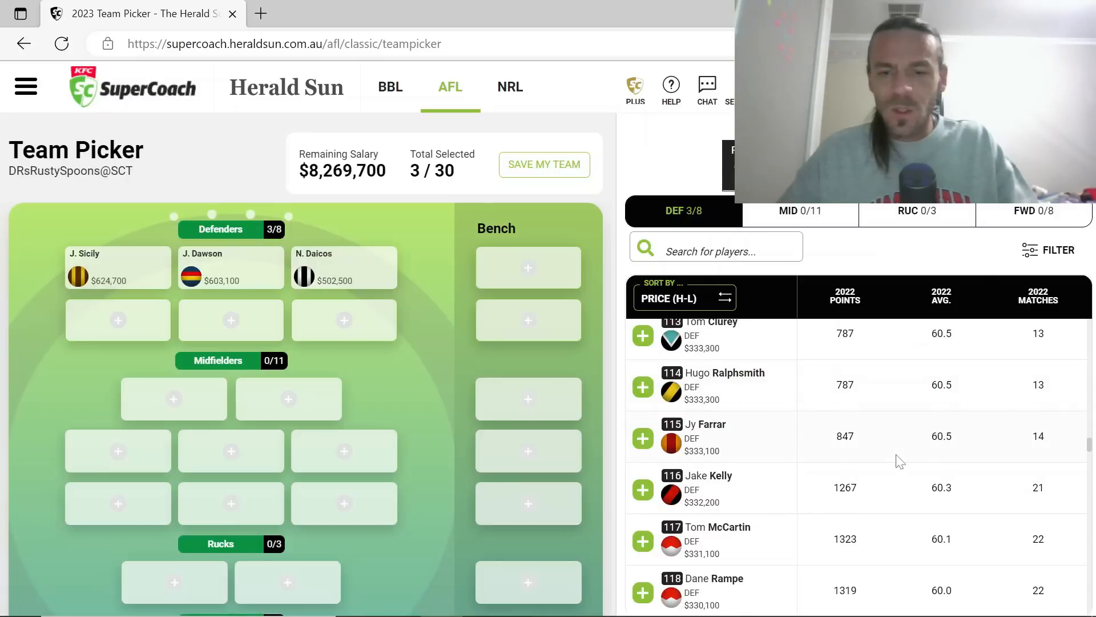
scroll(900, 461, down, 3)
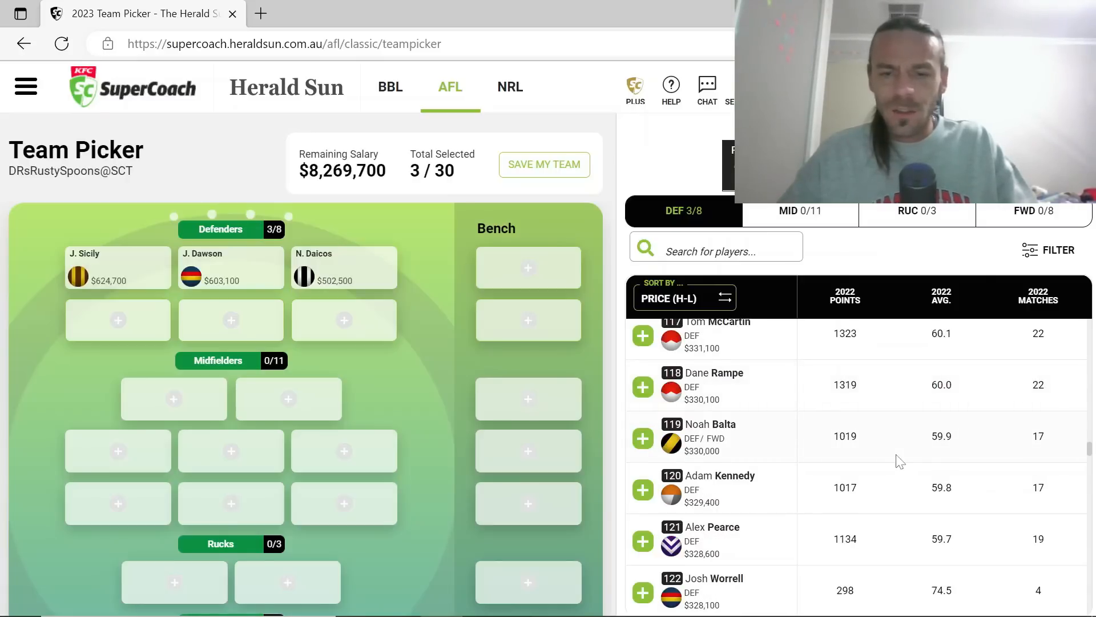
scroll(900, 461, down, 1)
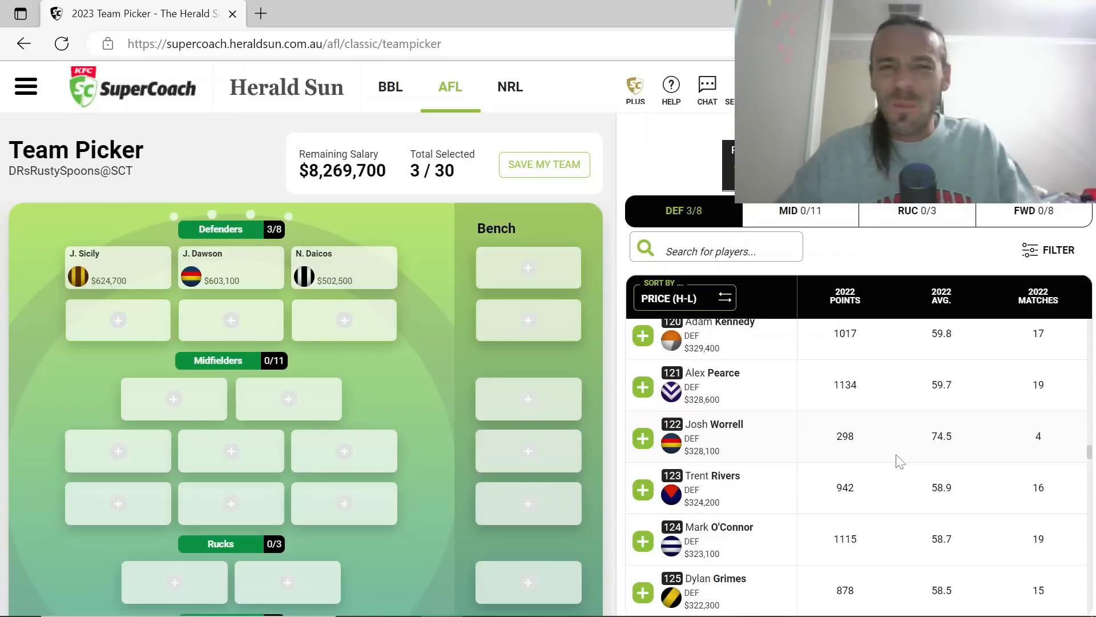
scroll(900, 461, down, 3)
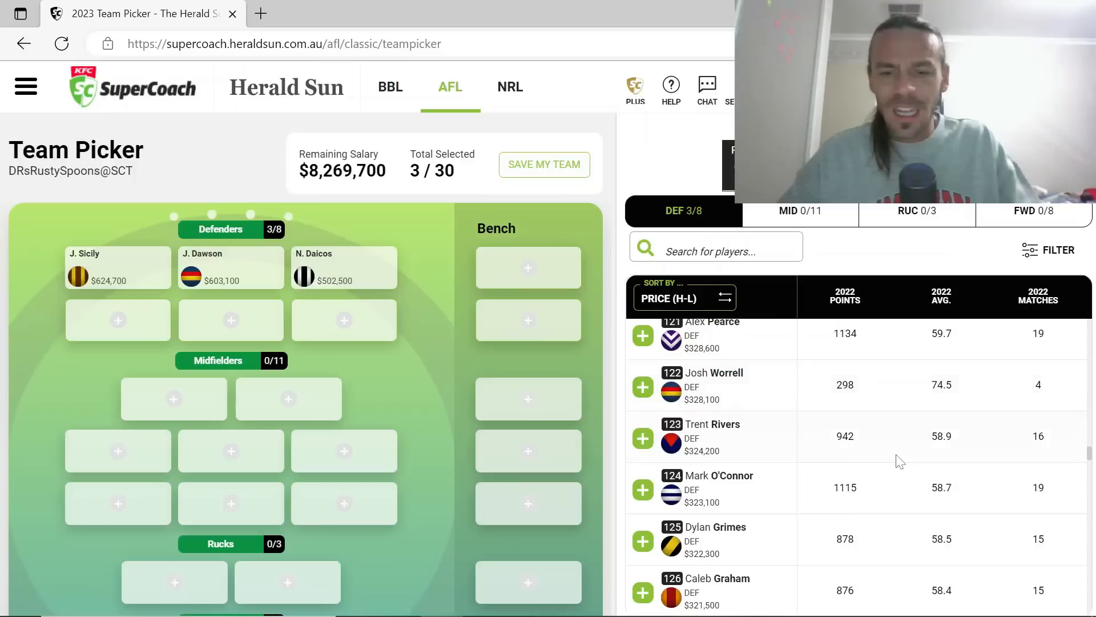
scroll(900, 461, down, 4)
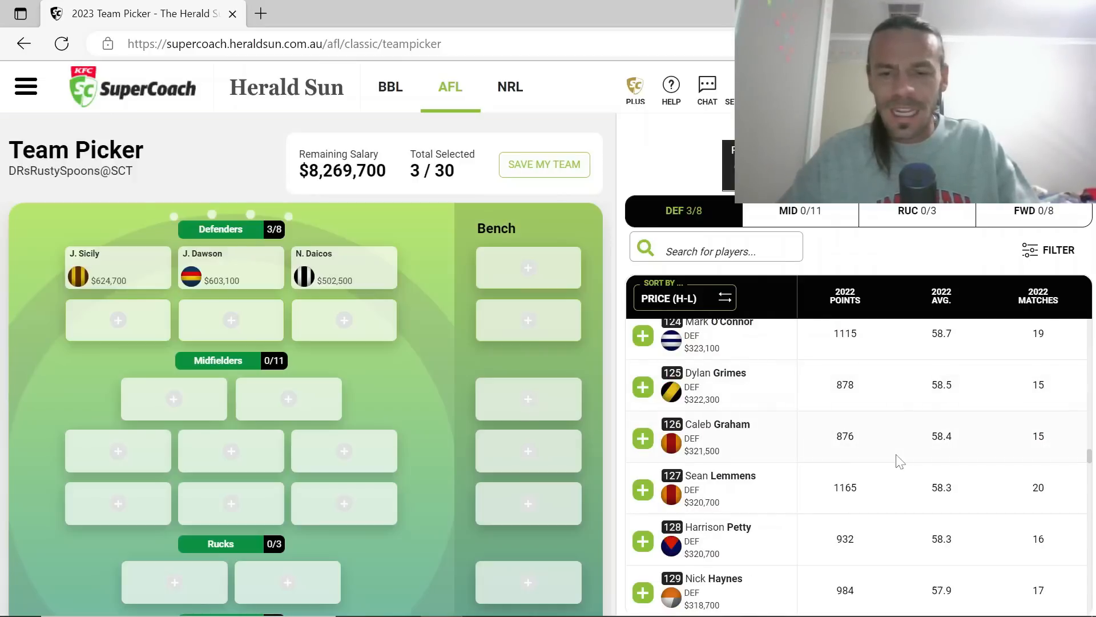
scroll(900, 461, down, 3)
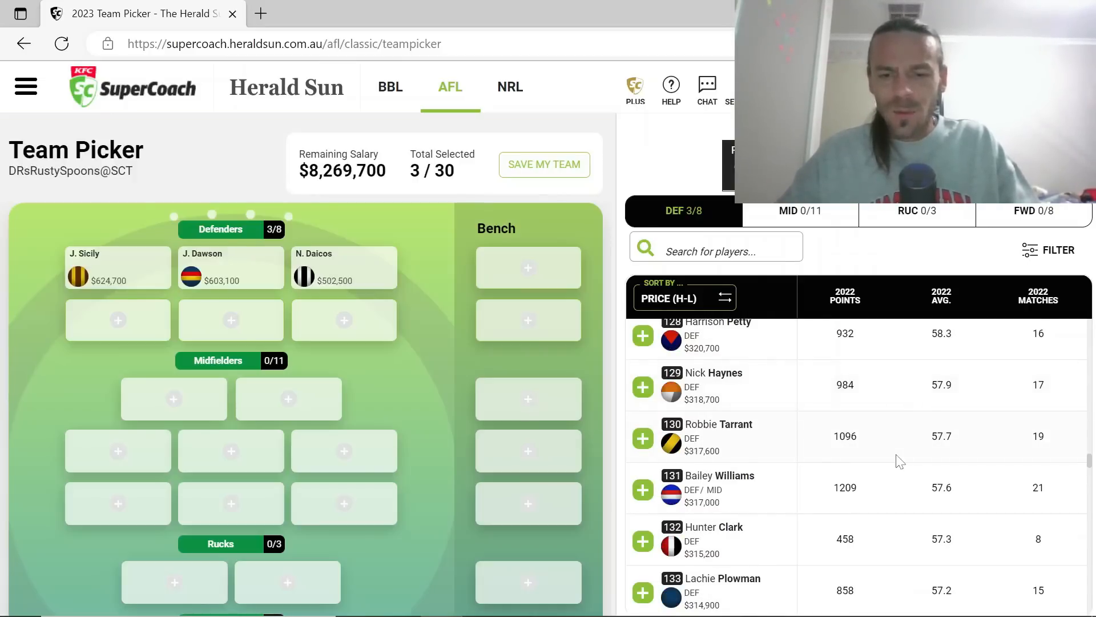
scroll(899, 461, down, 1)
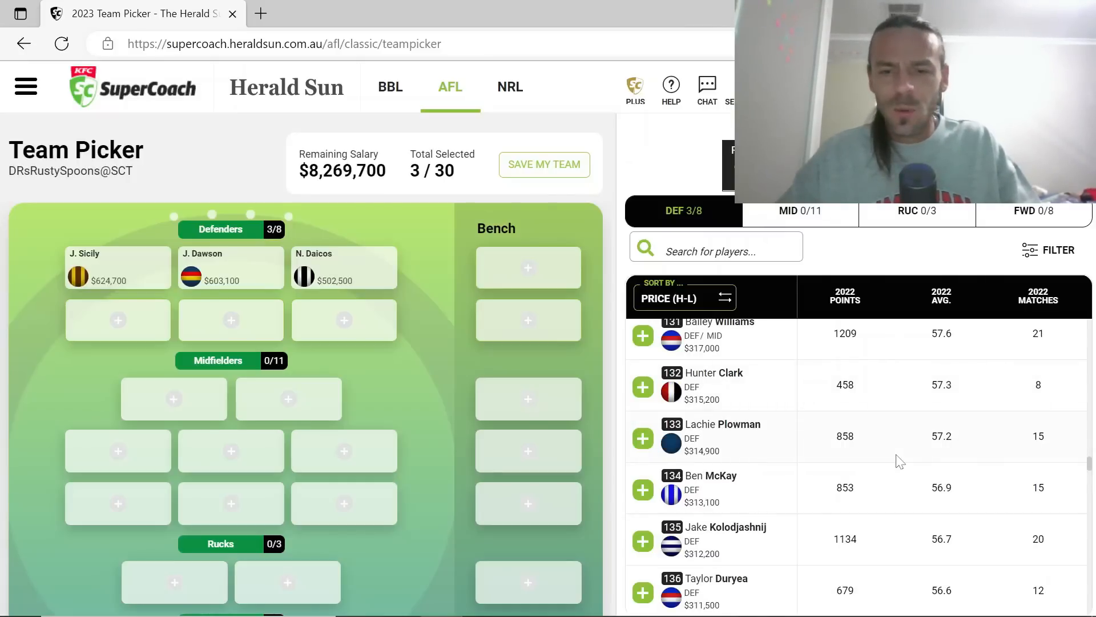
Find Jack Bowes ($277,500) further down the price-sorted defender list and add him as the fourth defender
scroll(900, 462, down, 5)
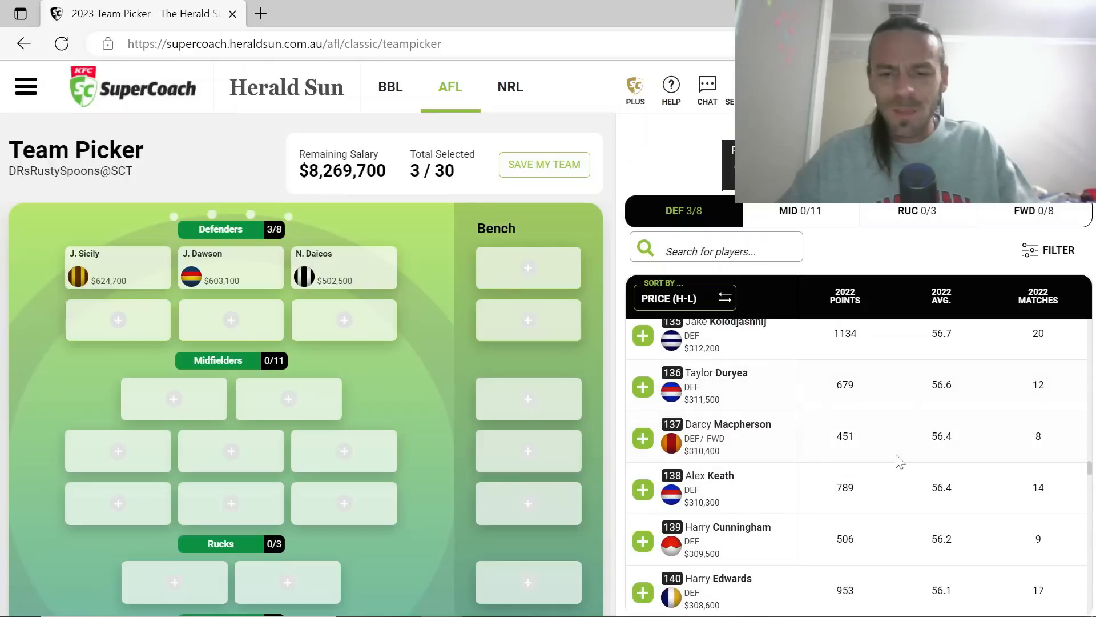
scroll(899, 462, down, 4)
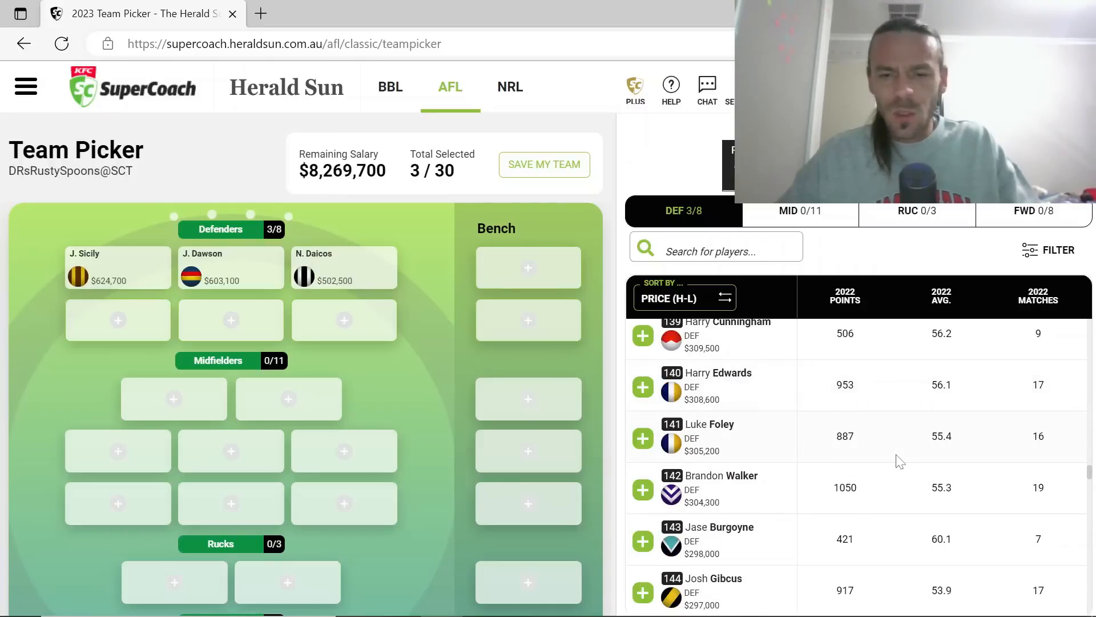
scroll(900, 461, down, 5)
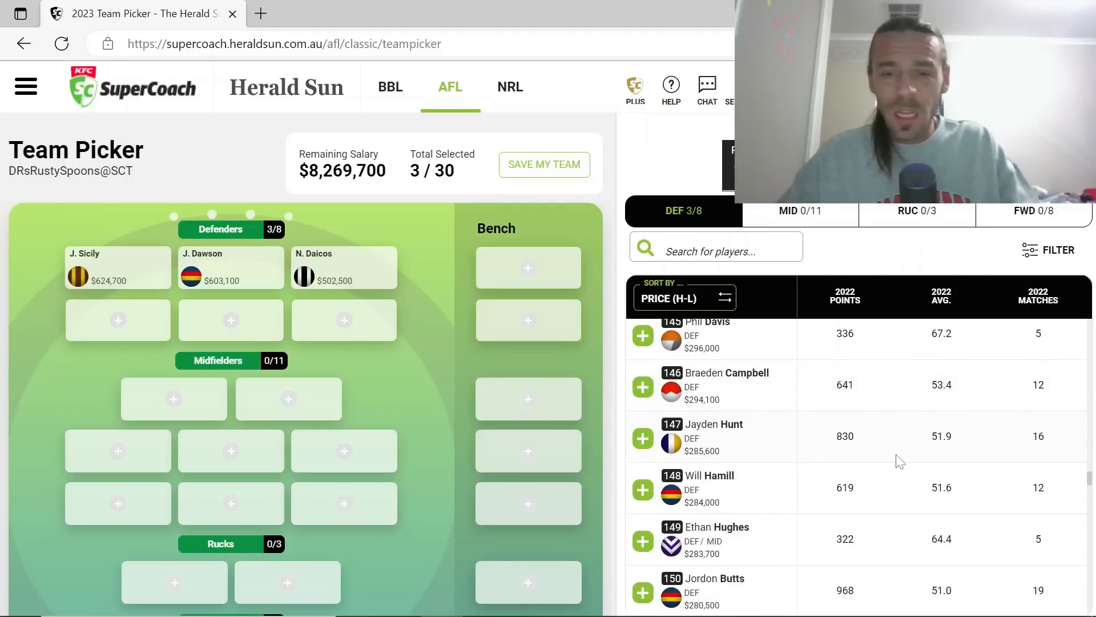
scroll(900, 461, down, 1)
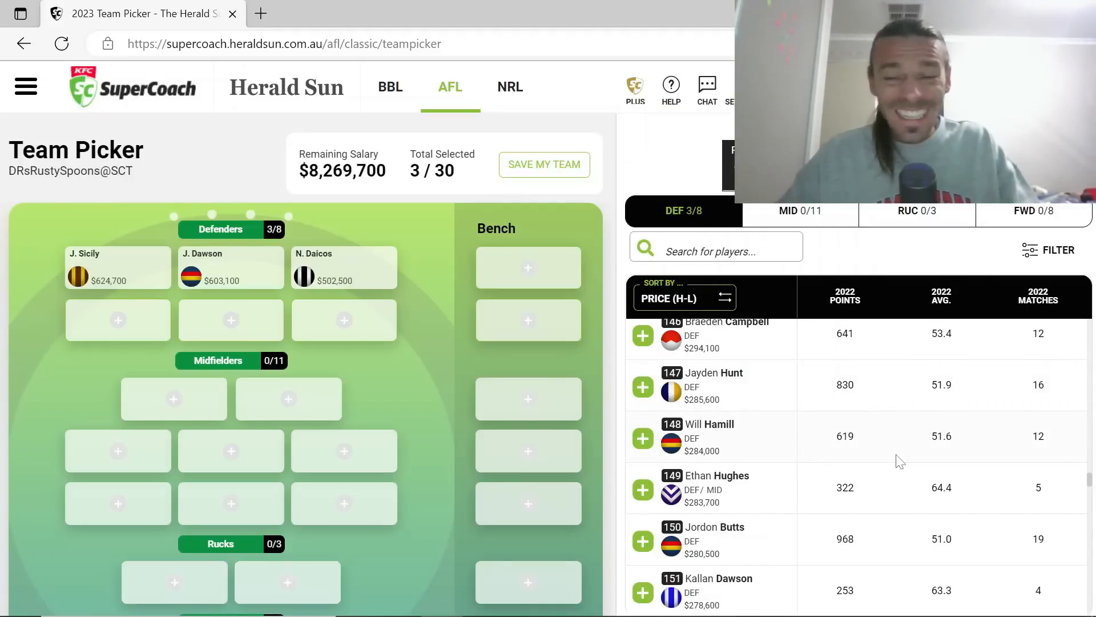
scroll(900, 461, down, 4)
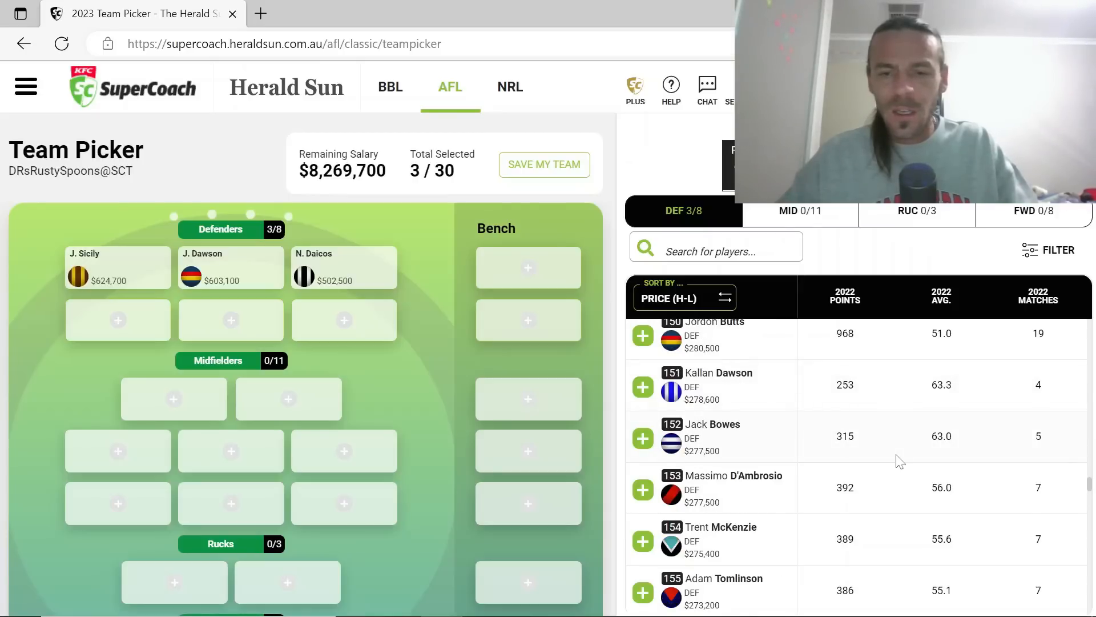
scroll(900, 461, down, 1)
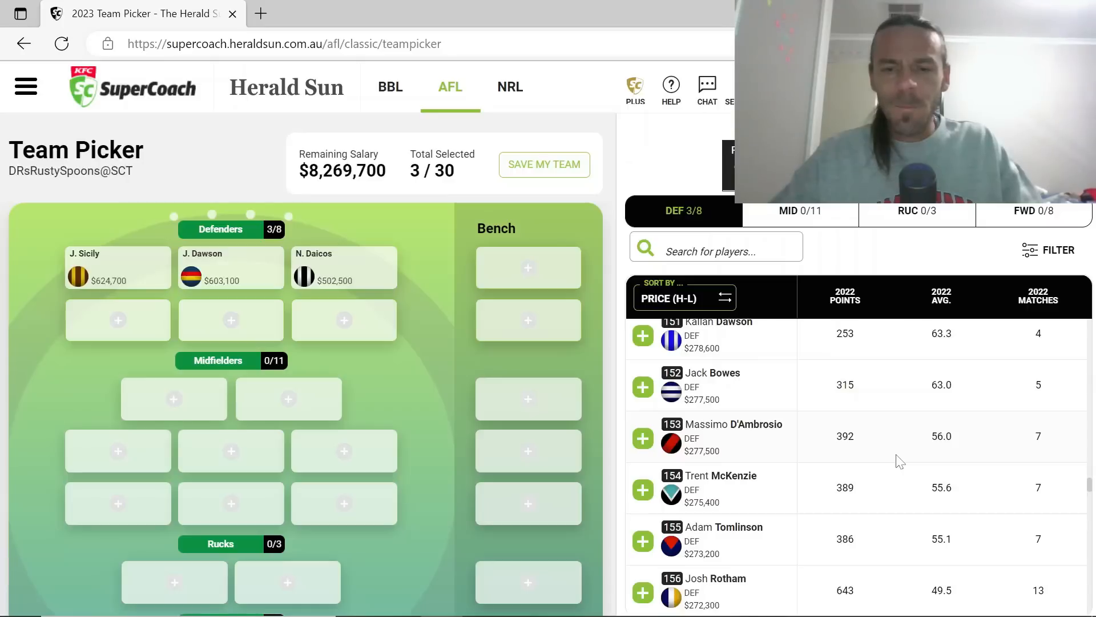
click(644, 388)
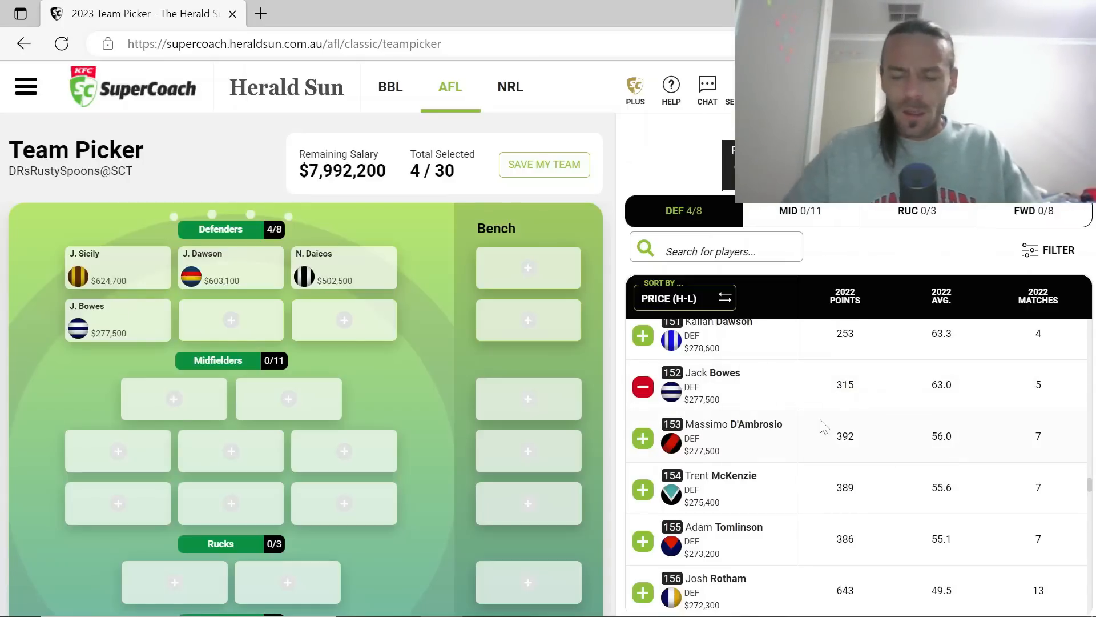
Examine the defenders below Jack Bowes in the price-sorted list, from $277,500 down to about $245,000, for further candidates
scroll(824, 427, down, 1)
scroll(824, 427, down, 2)
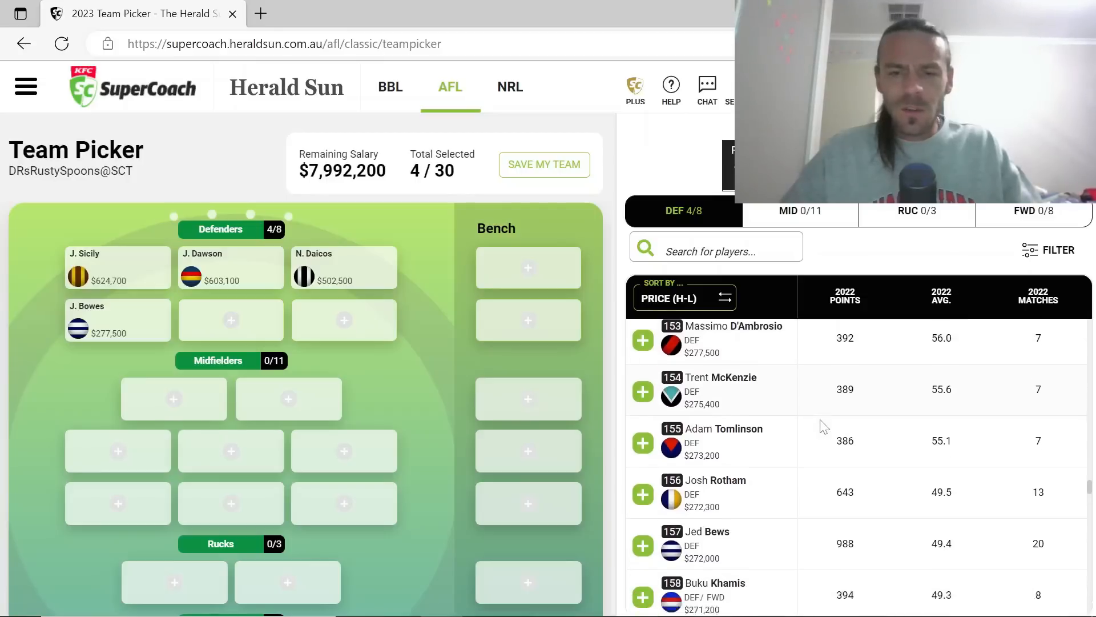
scroll(824, 427, down, 3)
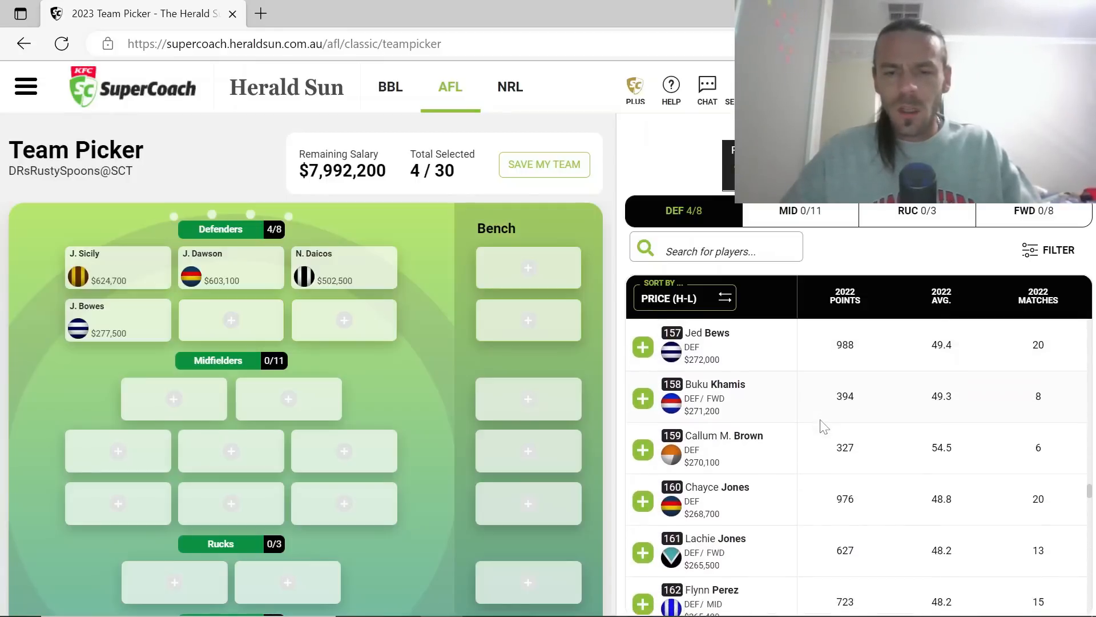
scroll(824, 426, down, 1)
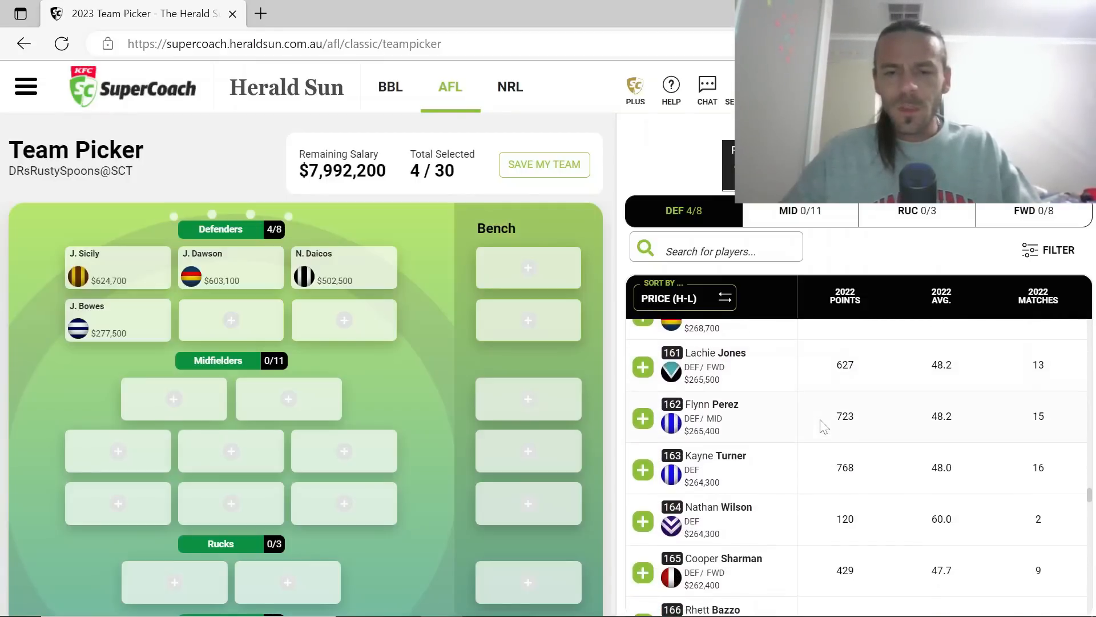
scroll(824, 427, up, 1)
scroll(824, 426, down, 1)
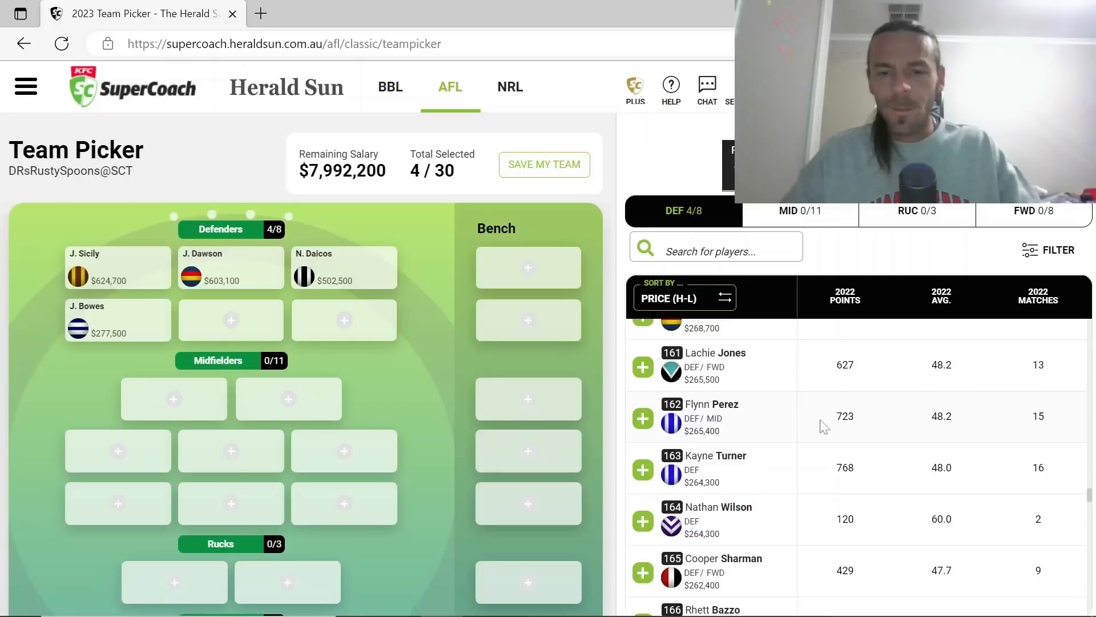
scroll(824, 427, down, 2)
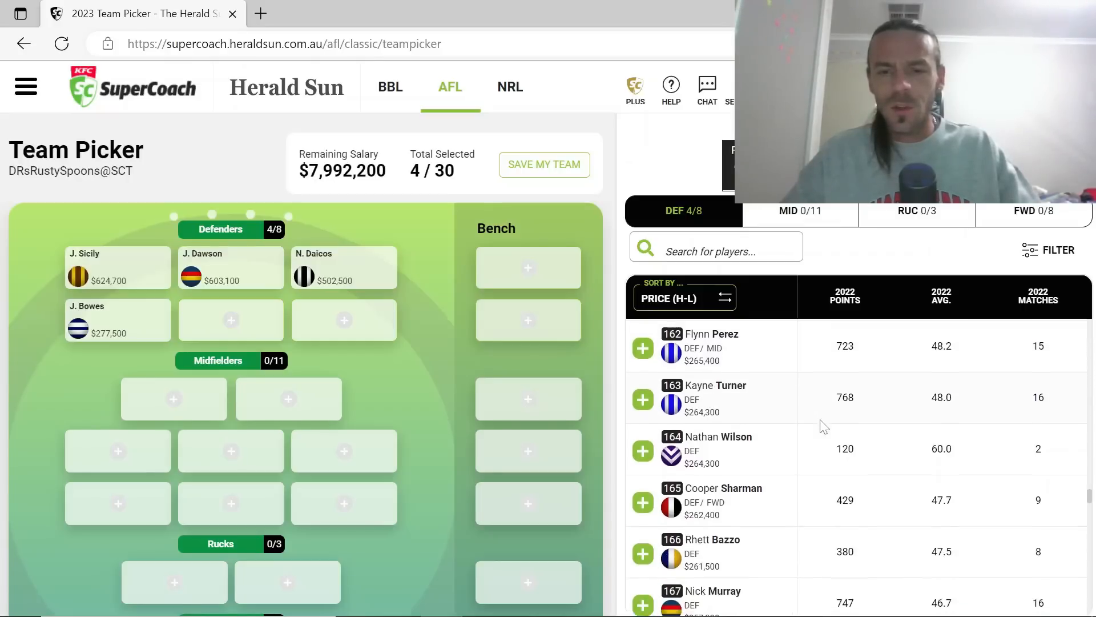
scroll(824, 427, down, 3)
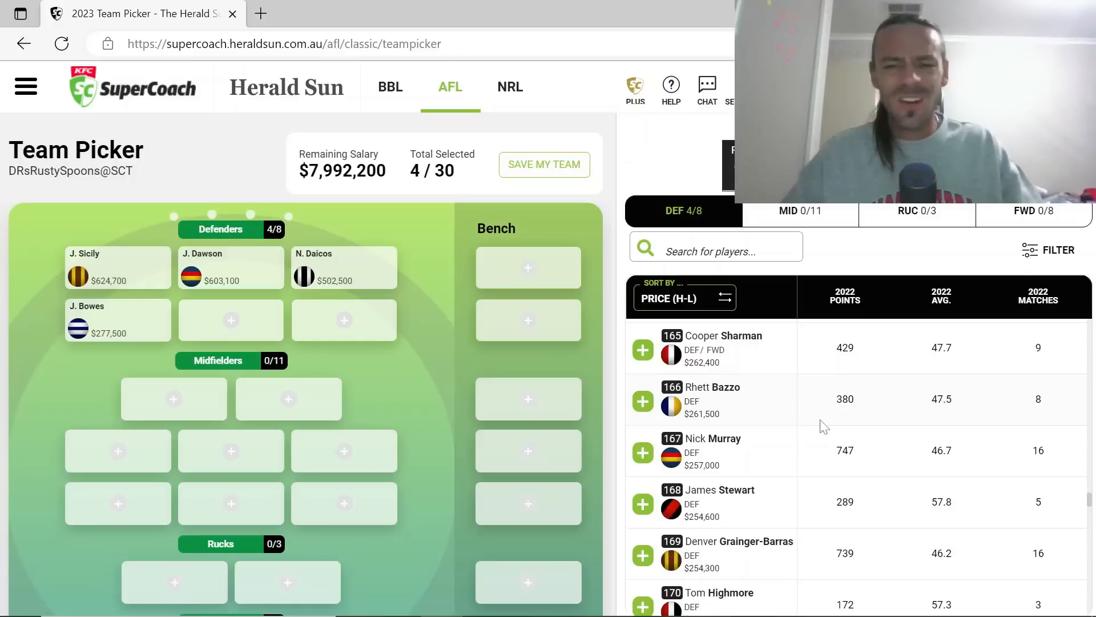
scroll(824, 426, down, 1)
scroll(824, 426, down, 4)
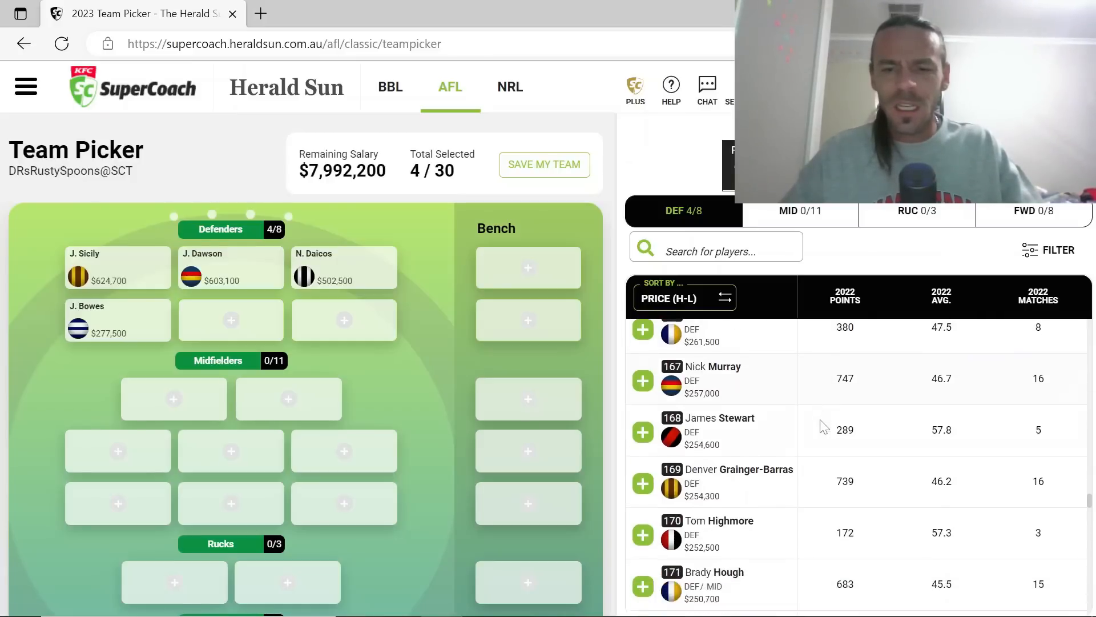
scroll(824, 426, down, 1)
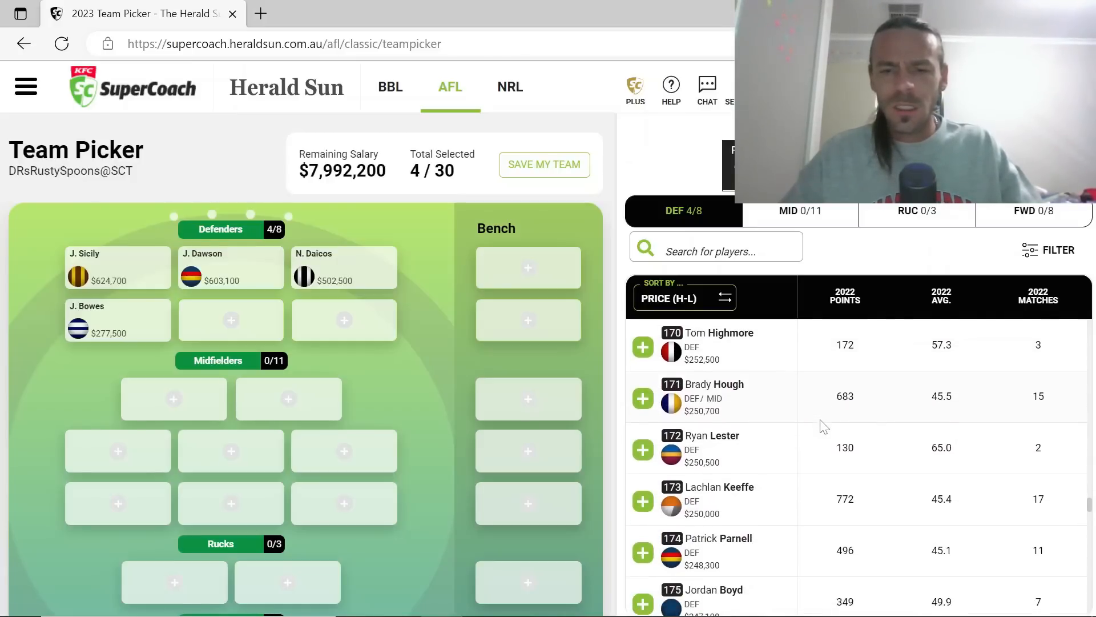
scroll(824, 426, down, 1)
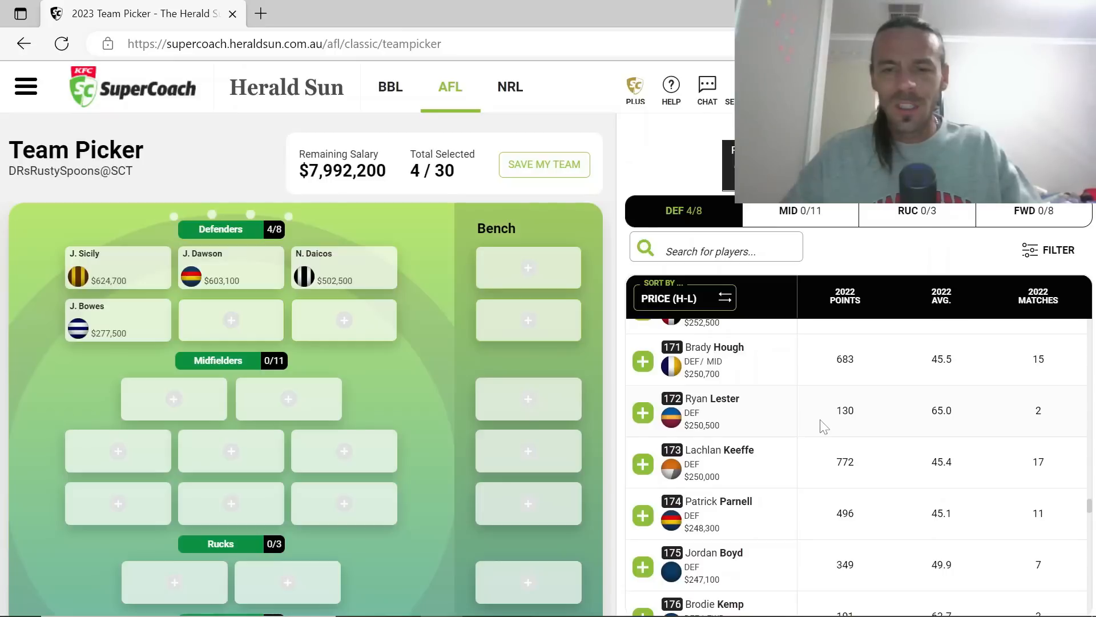
scroll(824, 426, down, 1)
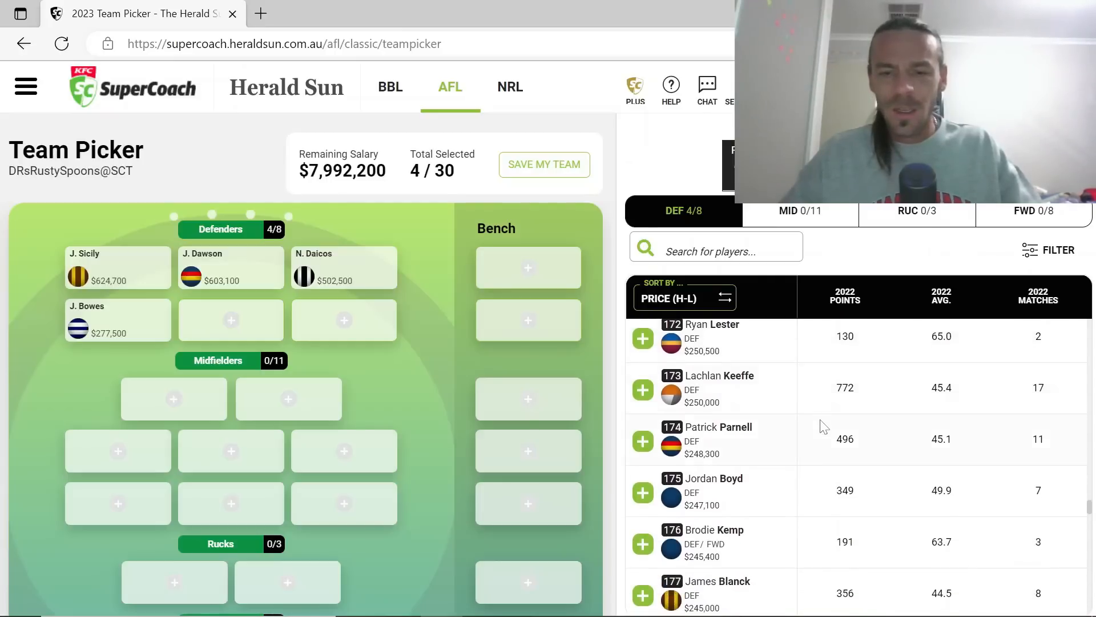
Examine the defenders priced from about $245,000 down to about $190,000 in the price-sorted list for further candidates
scroll(824, 426, down, 4)
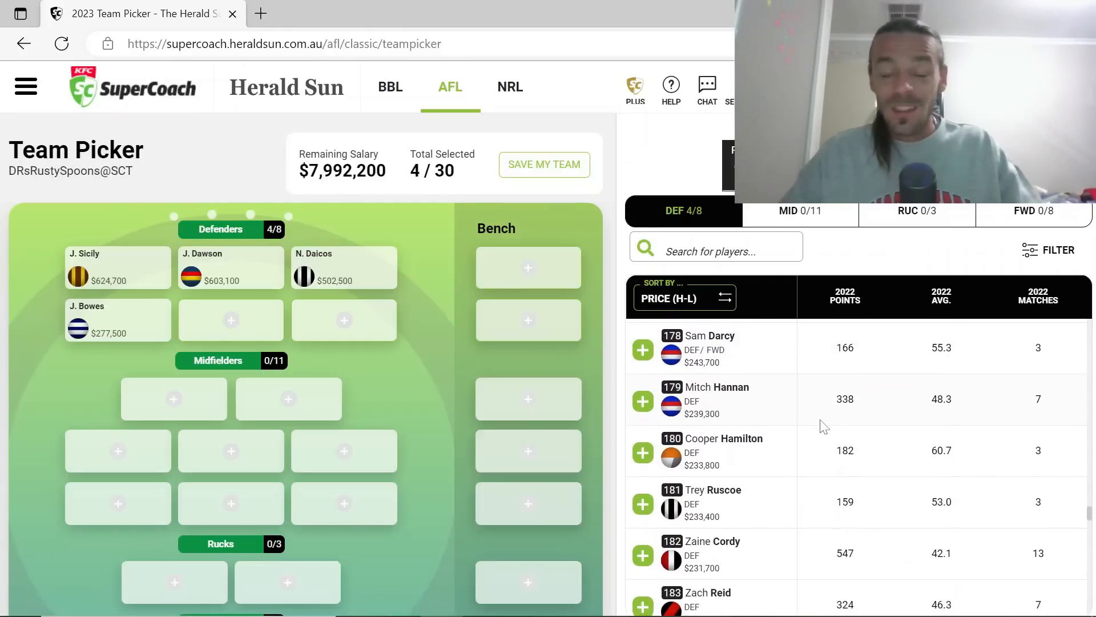
scroll(824, 426, down, 2)
scroll(824, 426, down, 5)
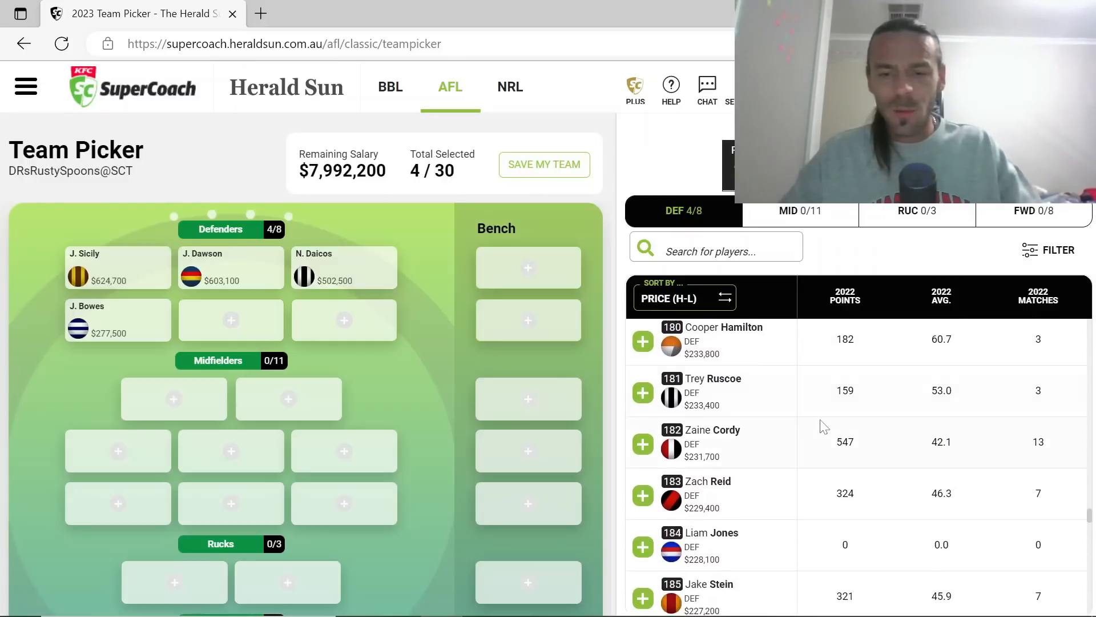
scroll(824, 425, down, 4)
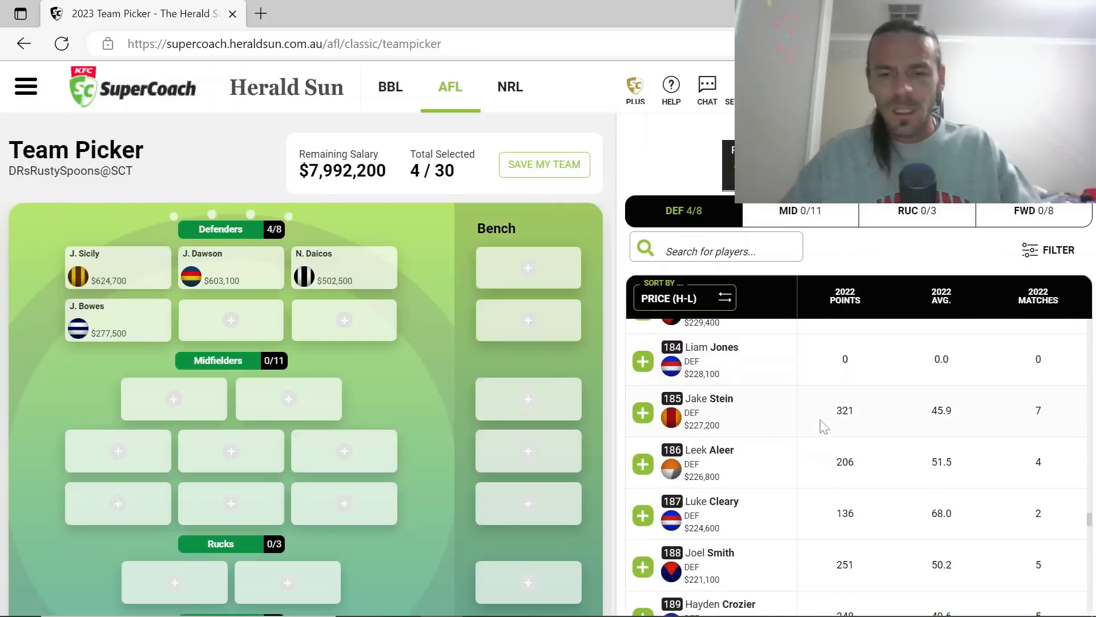
scroll(824, 426, down, 3)
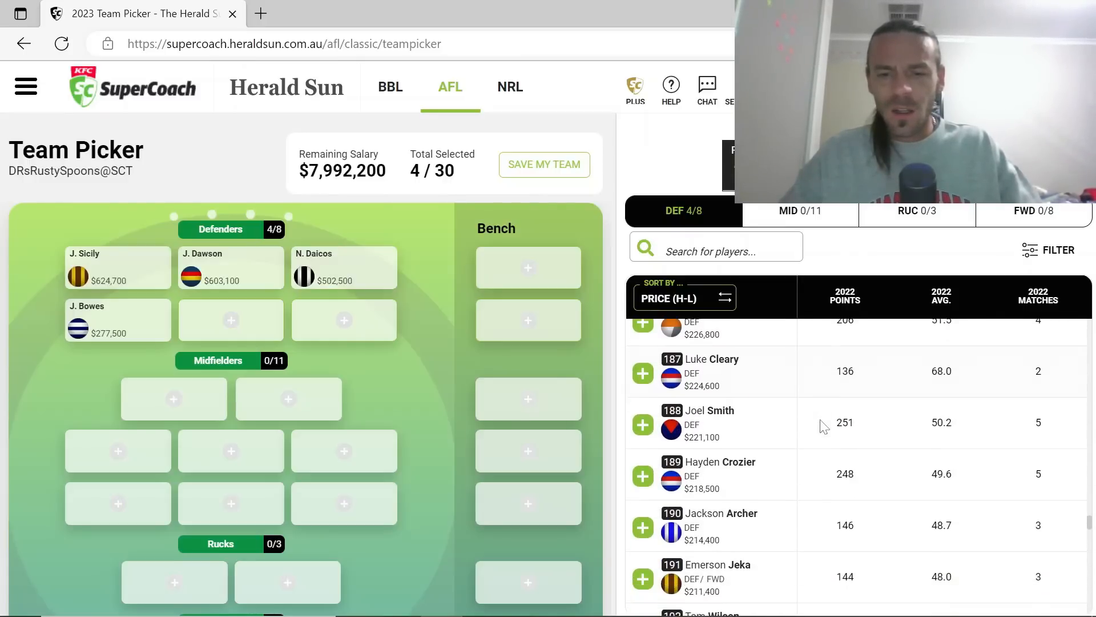
scroll(824, 426, up, 1)
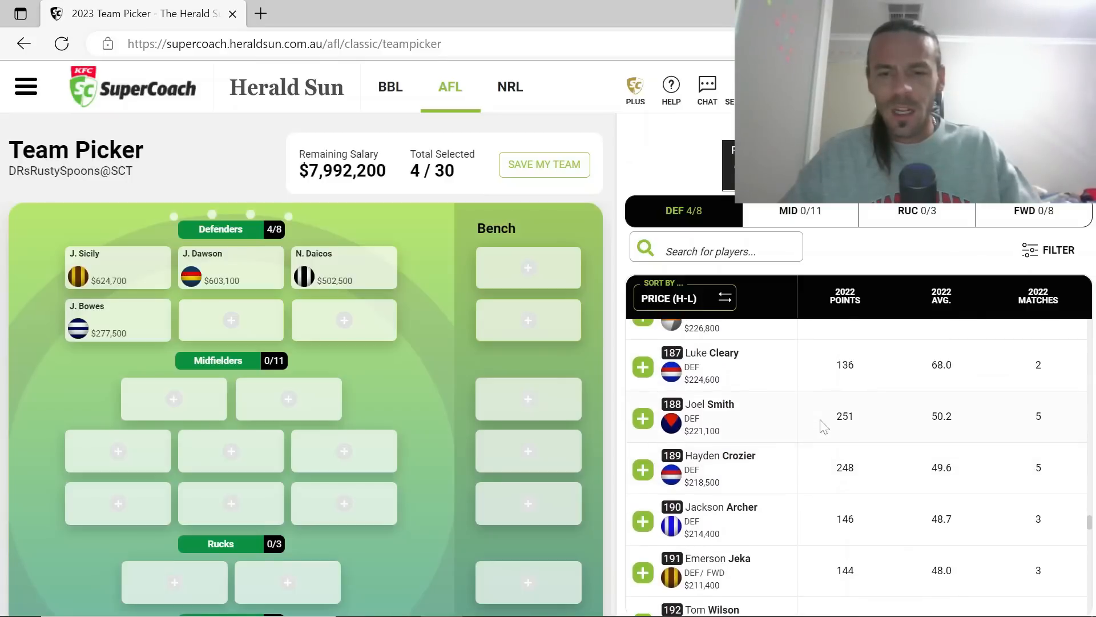
scroll(824, 426, down, 5)
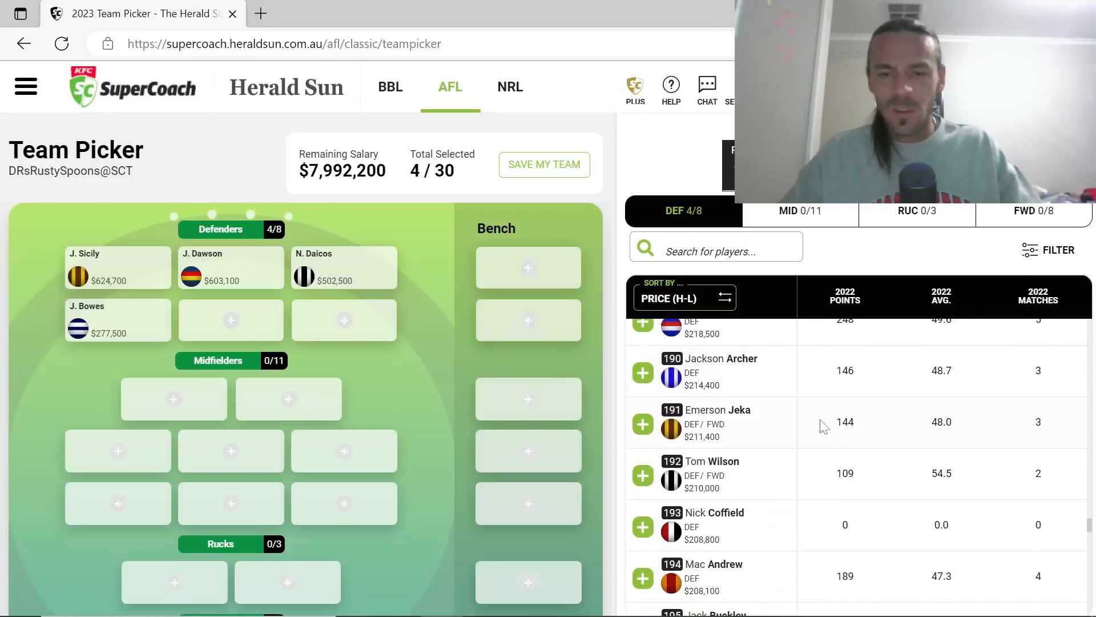
scroll(824, 426, down, 5)
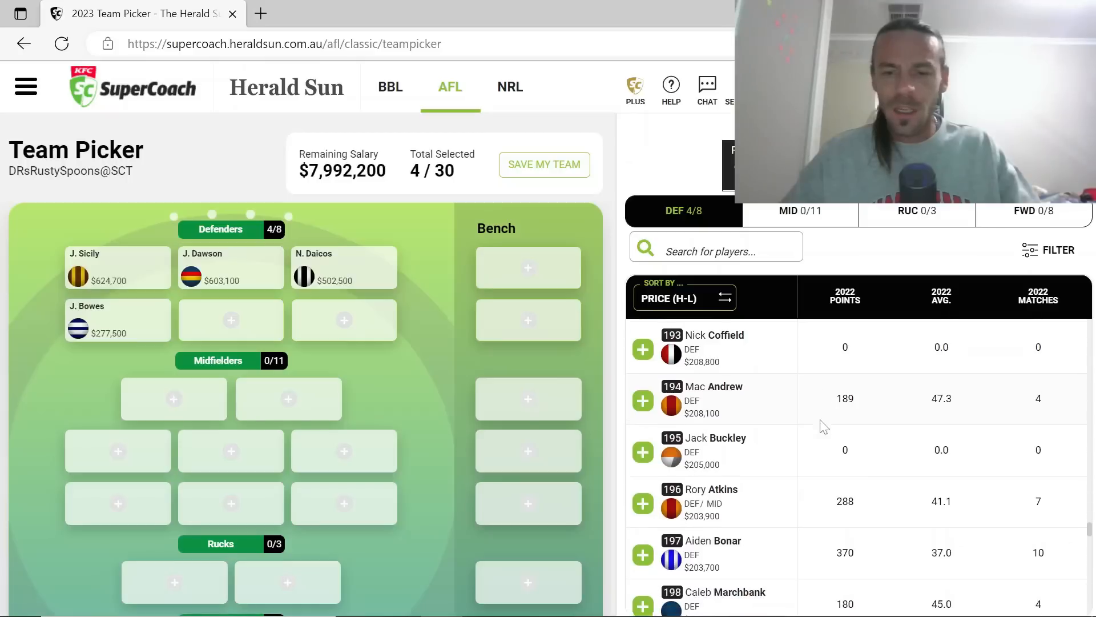
scroll(824, 426, down, 2)
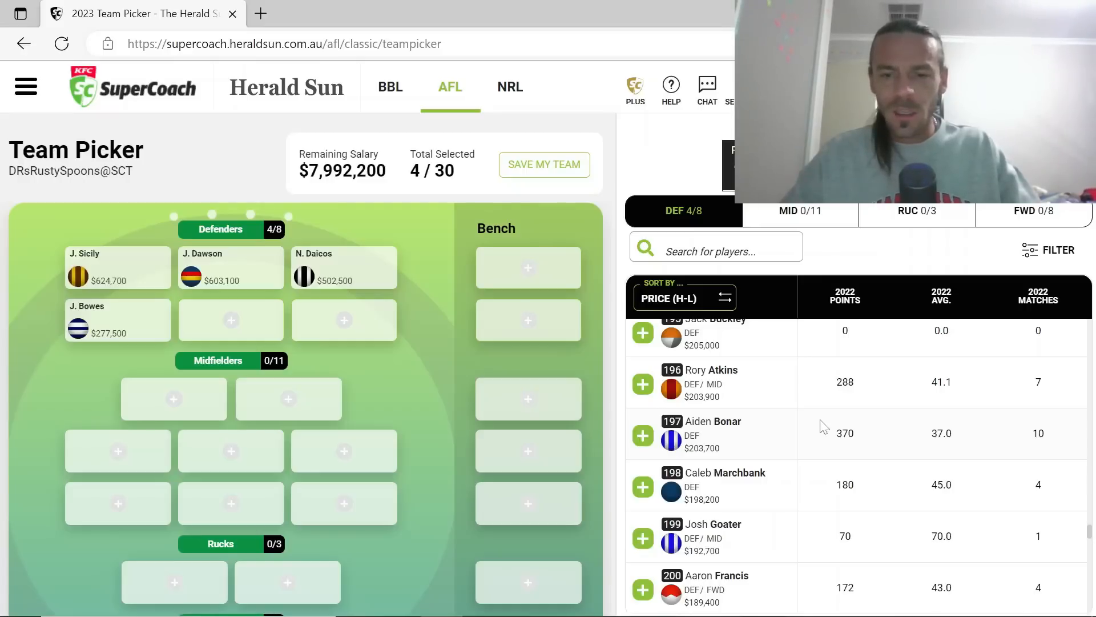
Find Reuben Ginbey ($171,300) and Conor McKenna ($167,500) further down the price-sorted list and add them as the fifth and sixth defenders
scroll(824, 426, down, 1)
scroll(824, 426, down, 2)
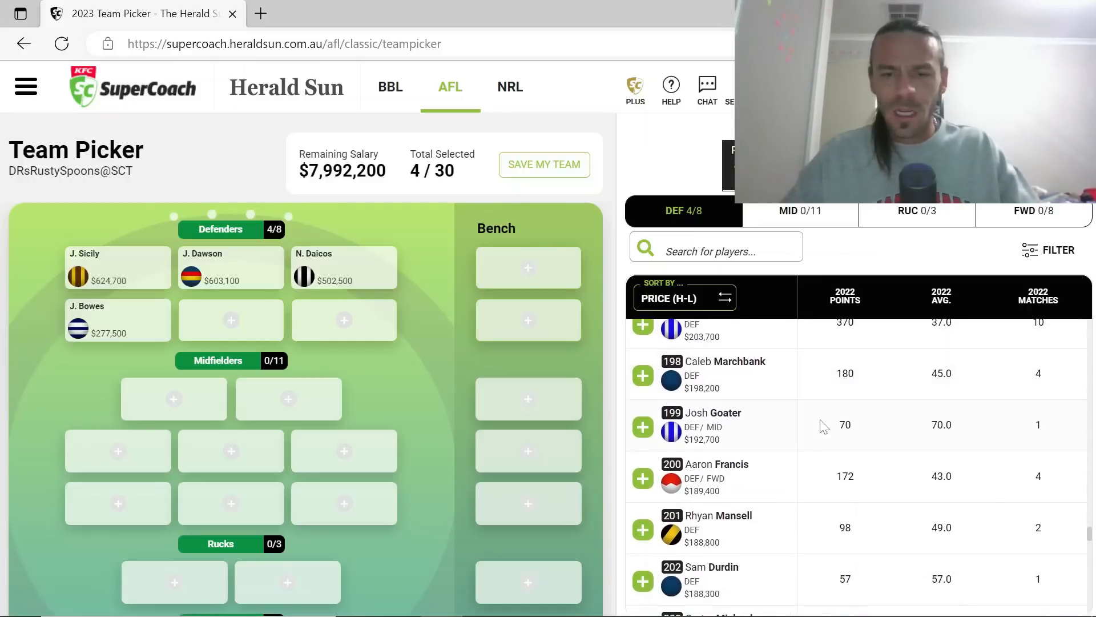
scroll(824, 426, down, 2)
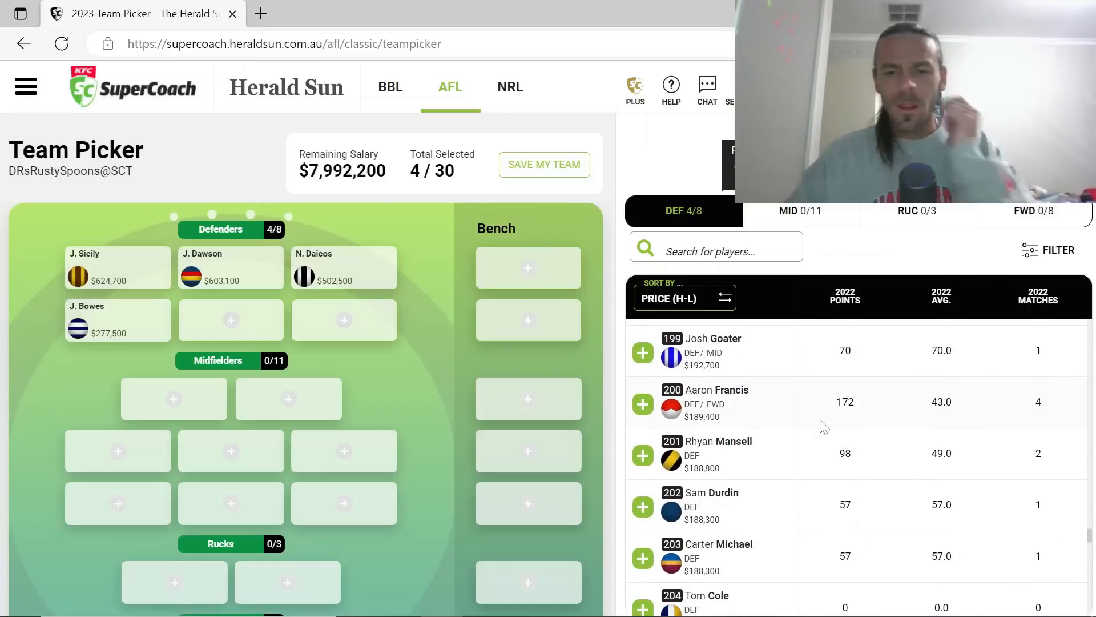
scroll(824, 426, down, 1)
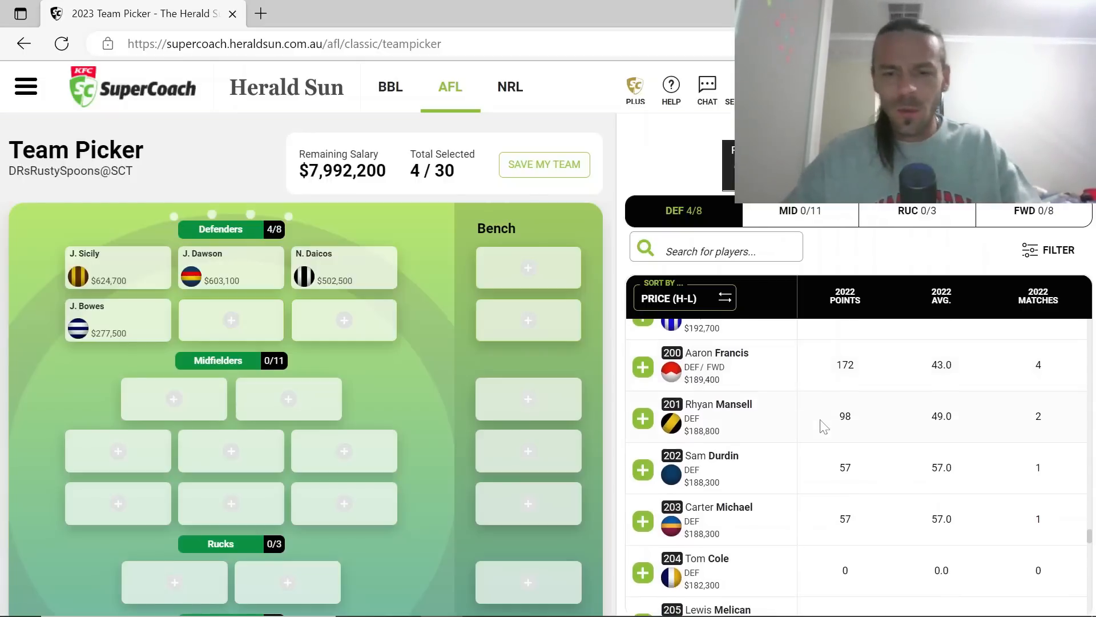
scroll(824, 426, down, 1)
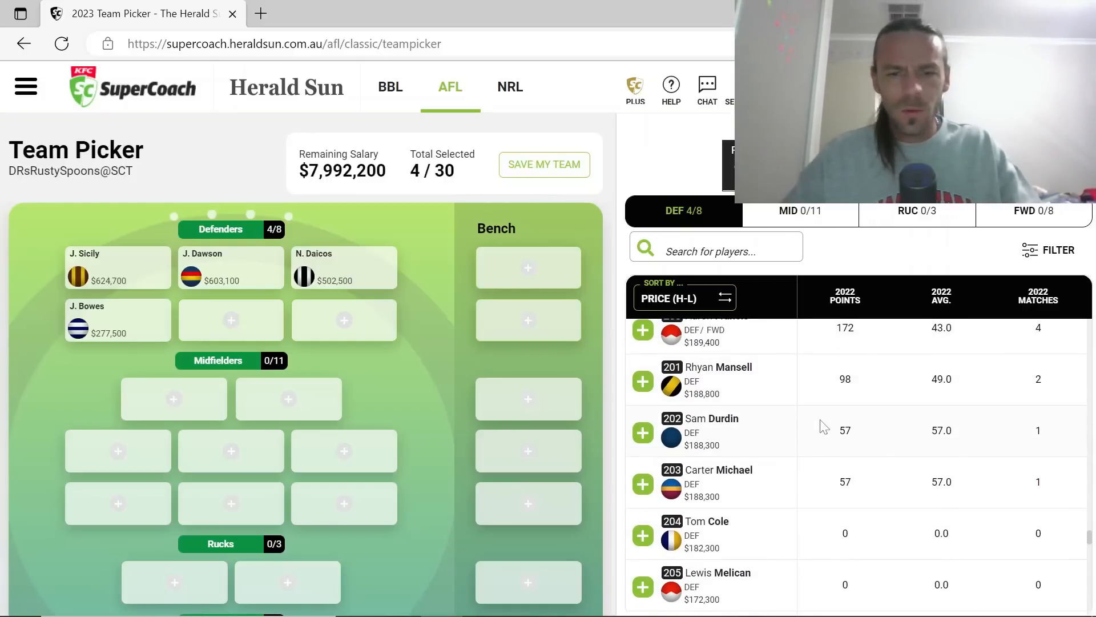
scroll(823, 426, down, 3)
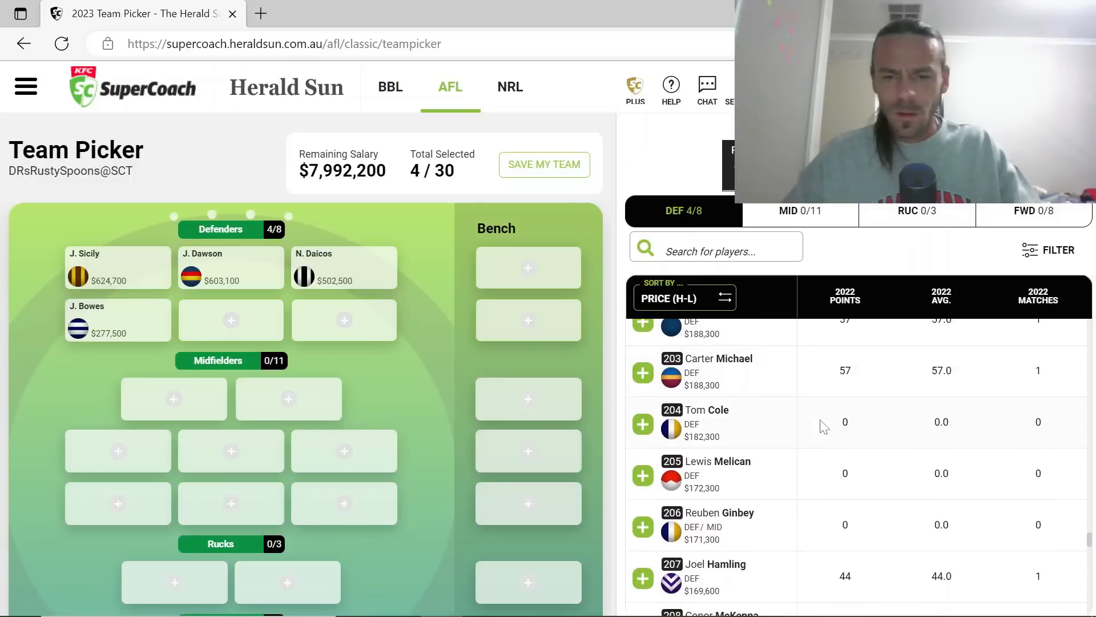
scroll(824, 426, down, 1)
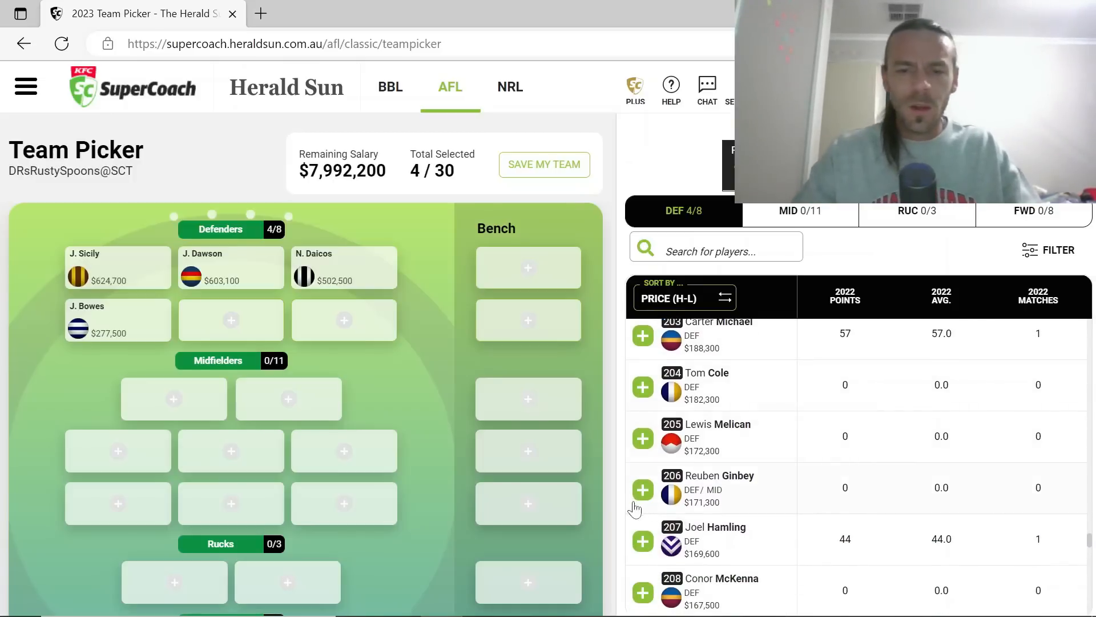
click(644, 491)
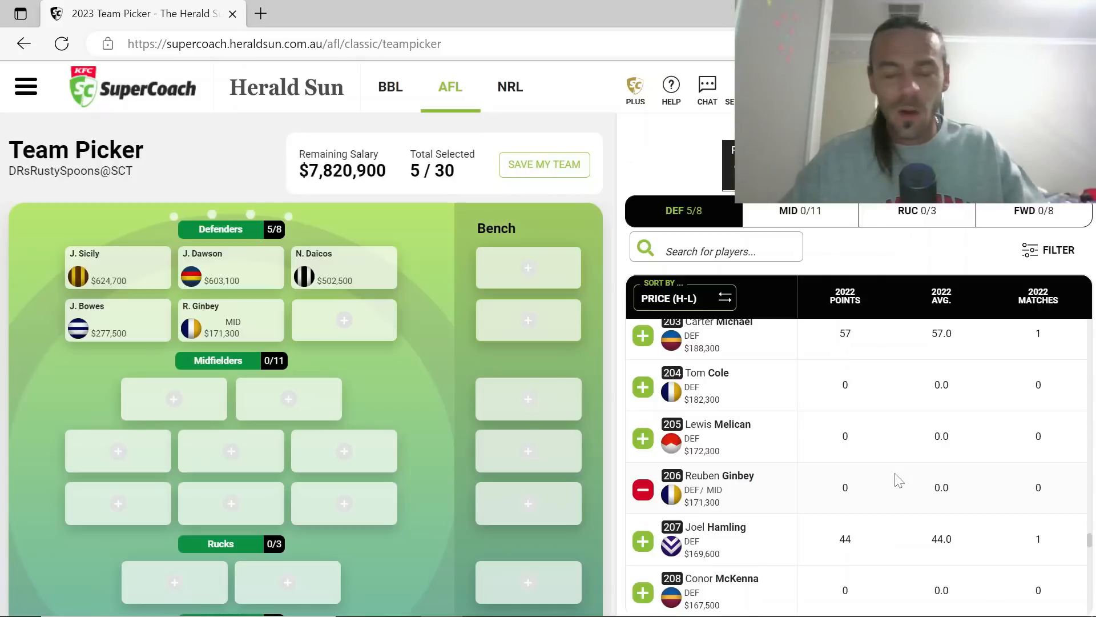
scroll(900, 480, down, 2)
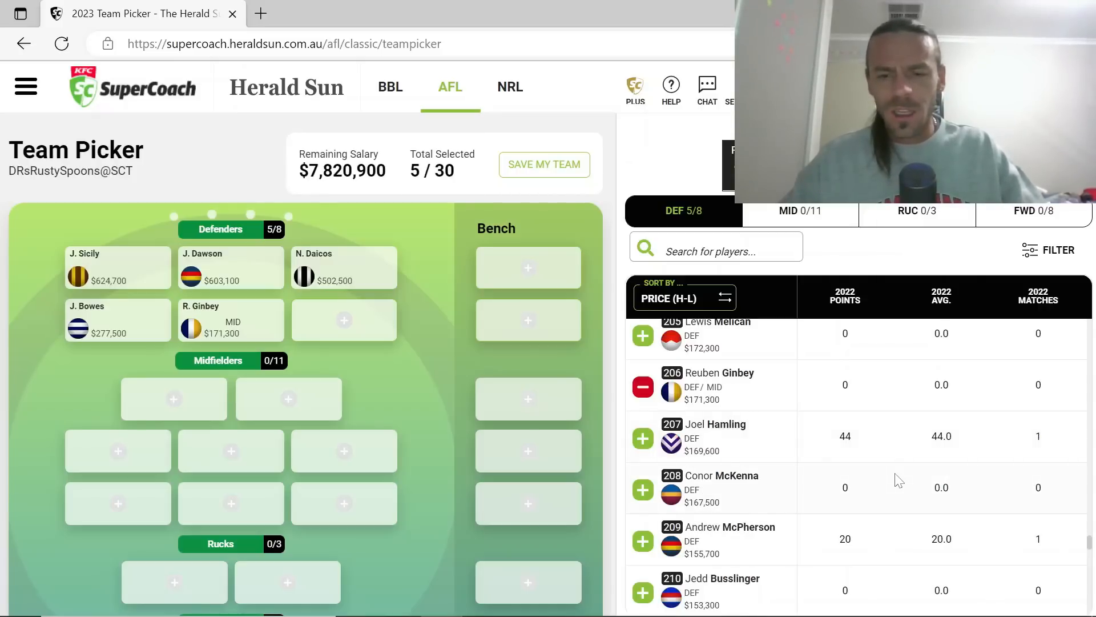
click(643, 491)
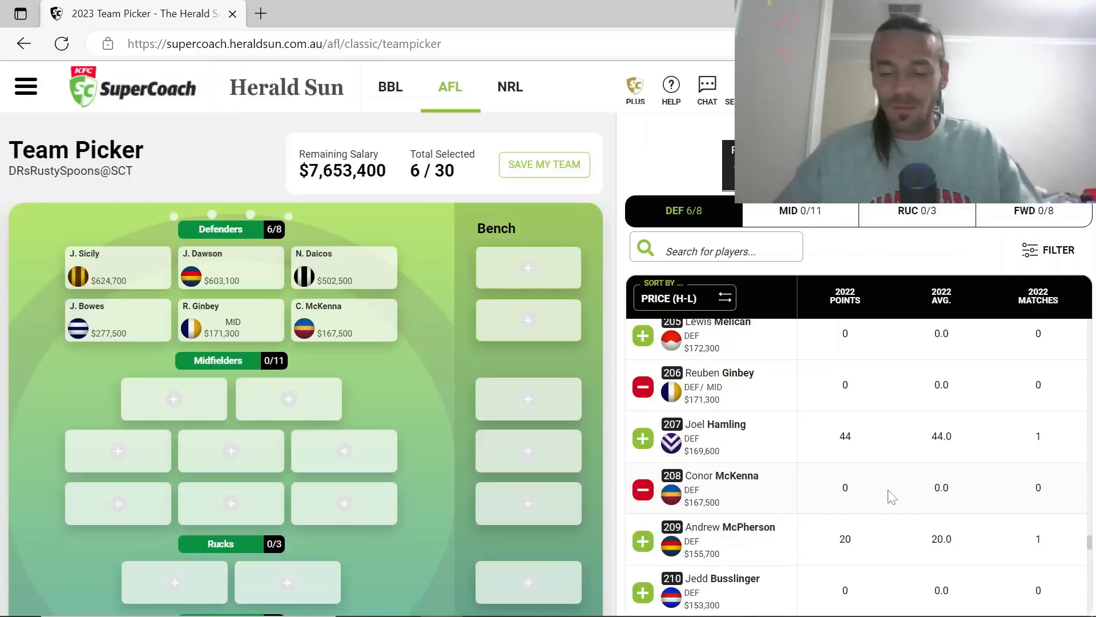
Find Campbell Chesser and Charlie Dean ($123,900 each) further down the price-sorted defender list and add them as the seventh and eighth defenders
scroll(893, 497, down, 2)
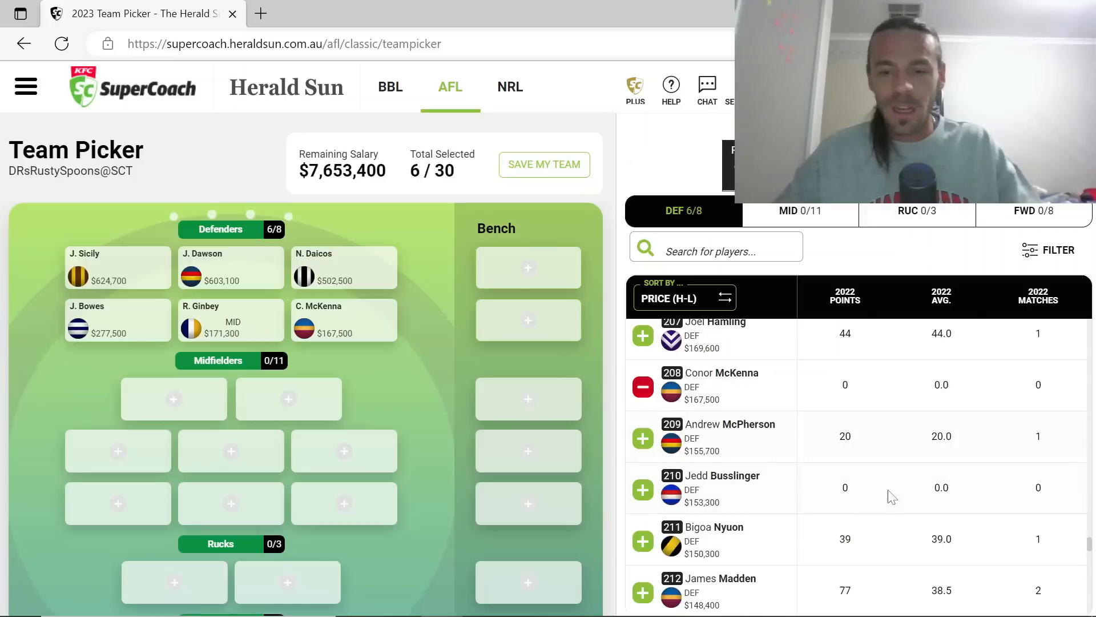
scroll(893, 496, down, 2)
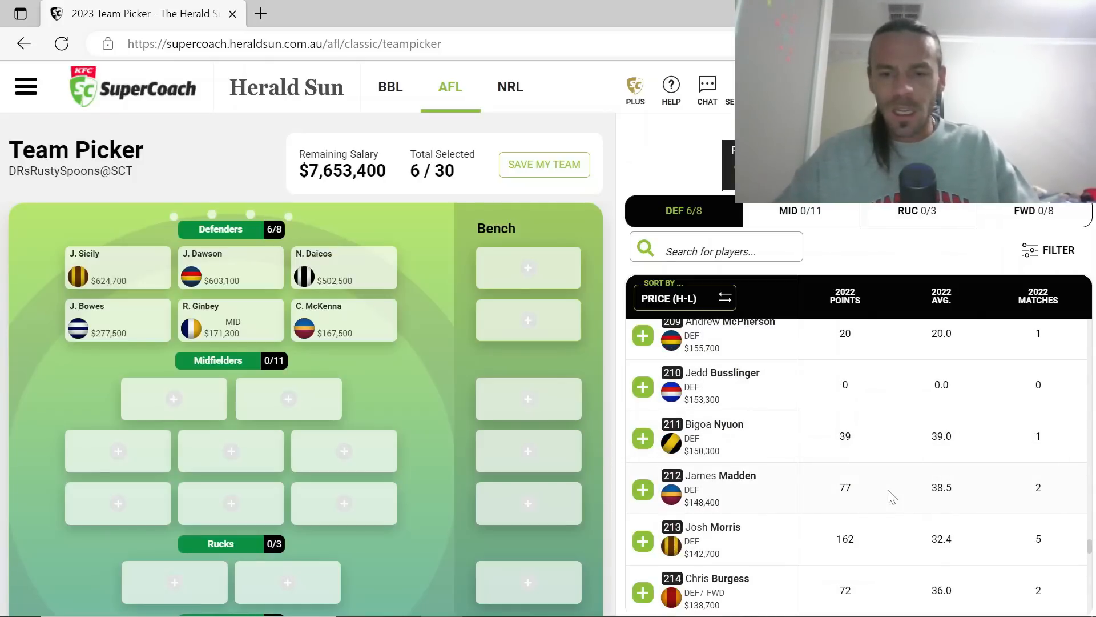
scroll(892, 497, down, 2)
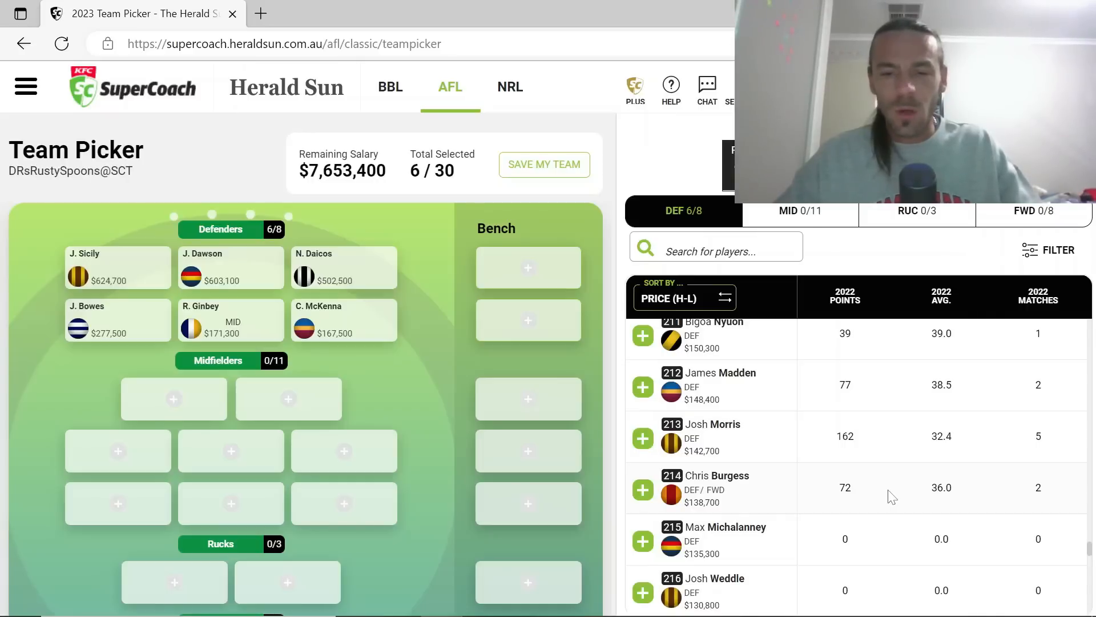
scroll(893, 496, down, 1)
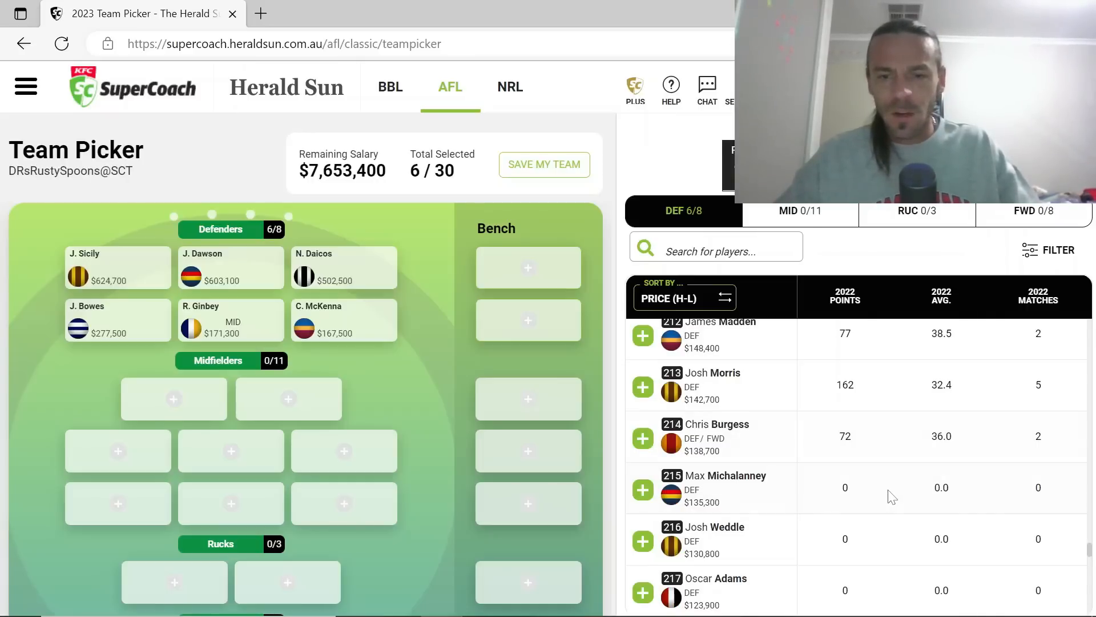
scroll(892, 496, down, 2)
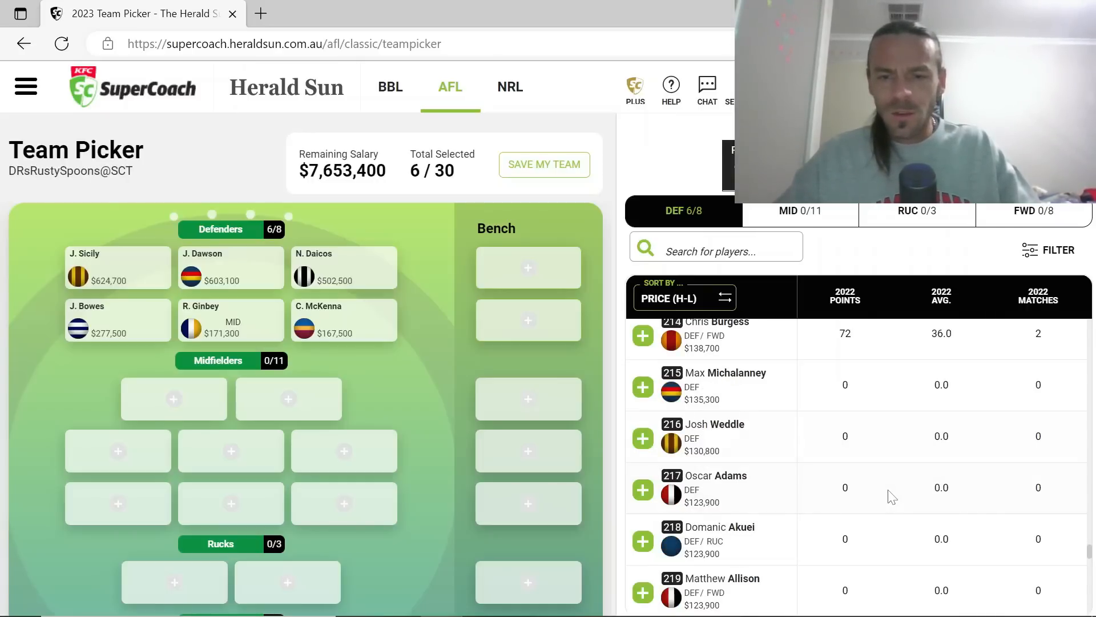
scroll(892, 496, down, 1)
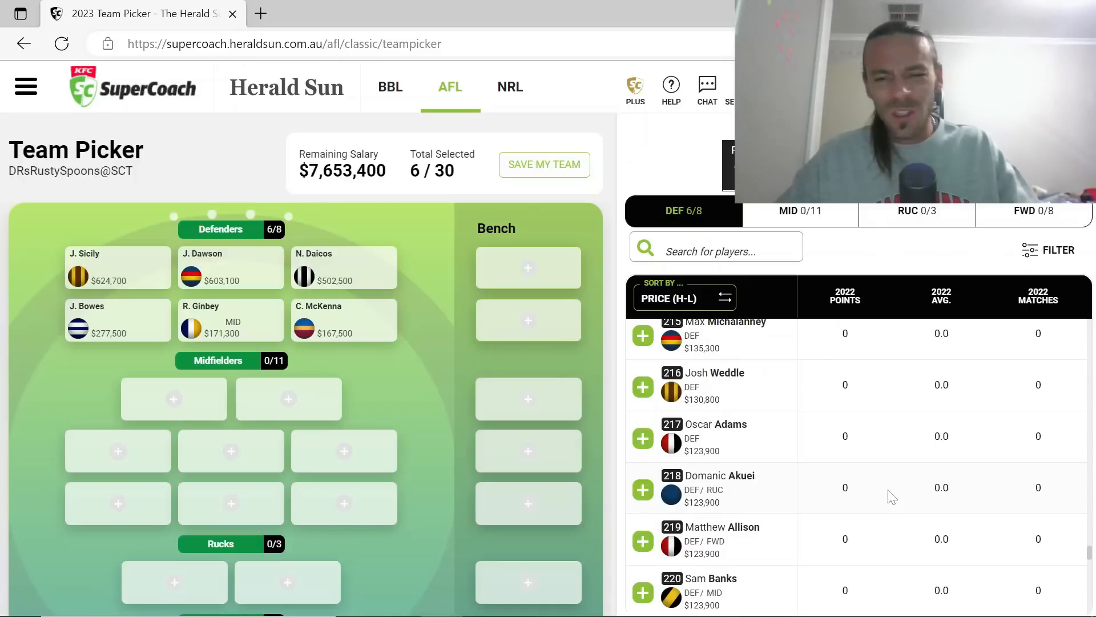
scroll(893, 496, down, 1)
scroll(893, 497, down, 1)
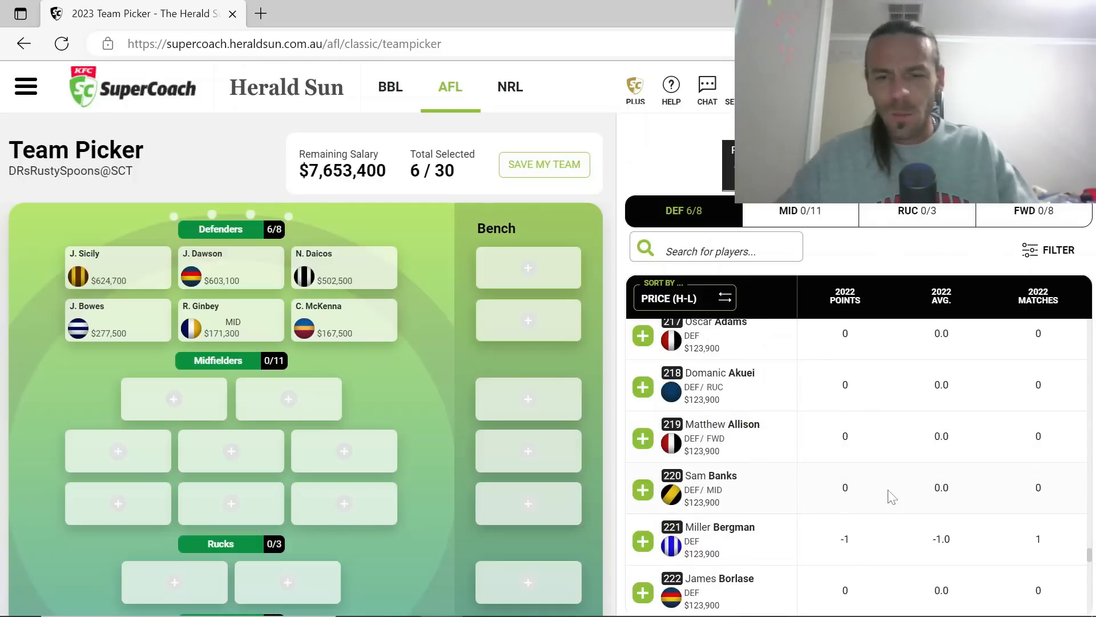
scroll(892, 496, down, 1)
scroll(892, 497, down, 1)
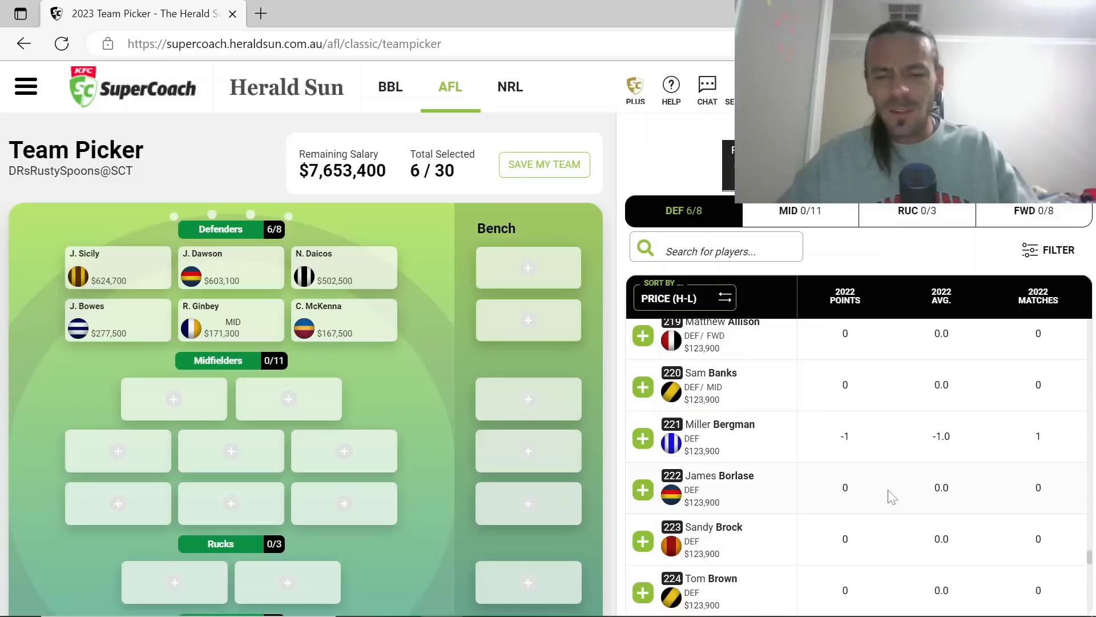
scroll(893, 497, down, 4)
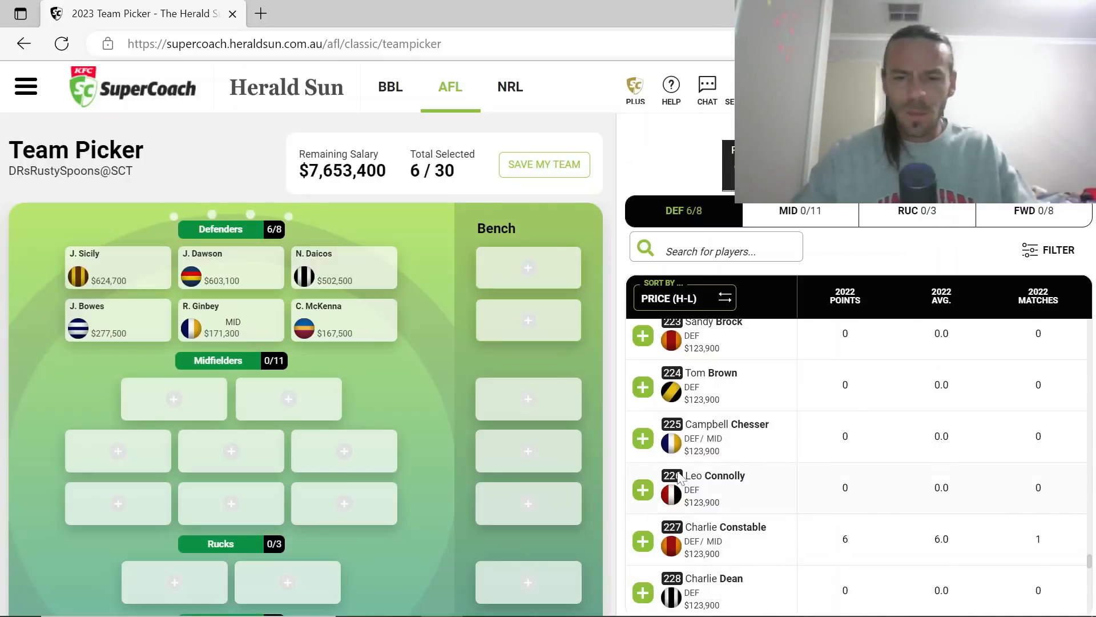
click(643, 439)
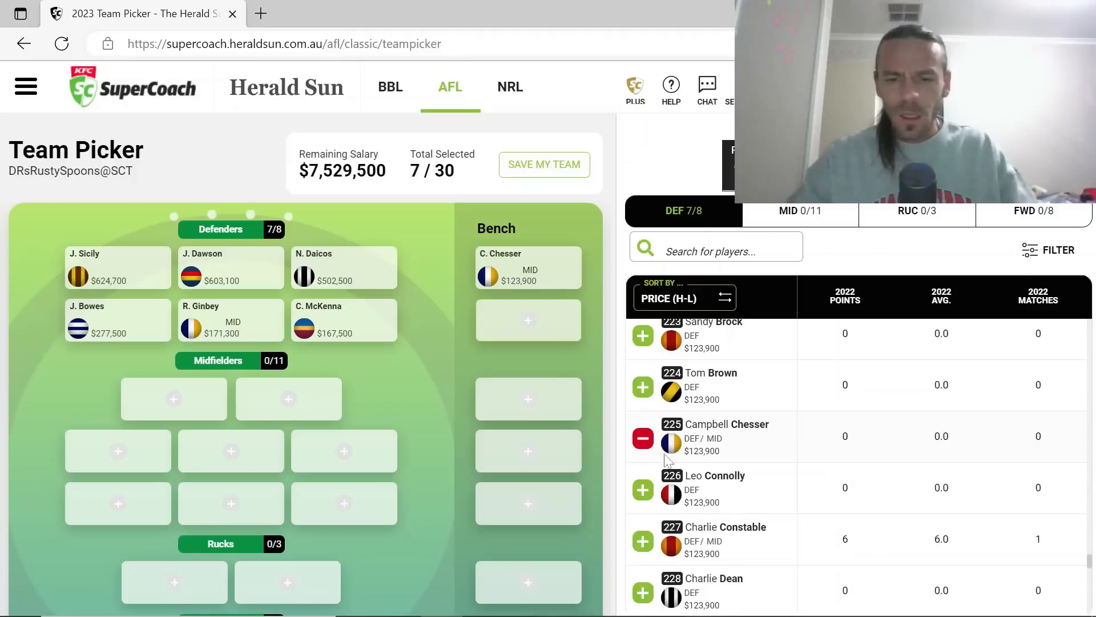
click(641, 595)
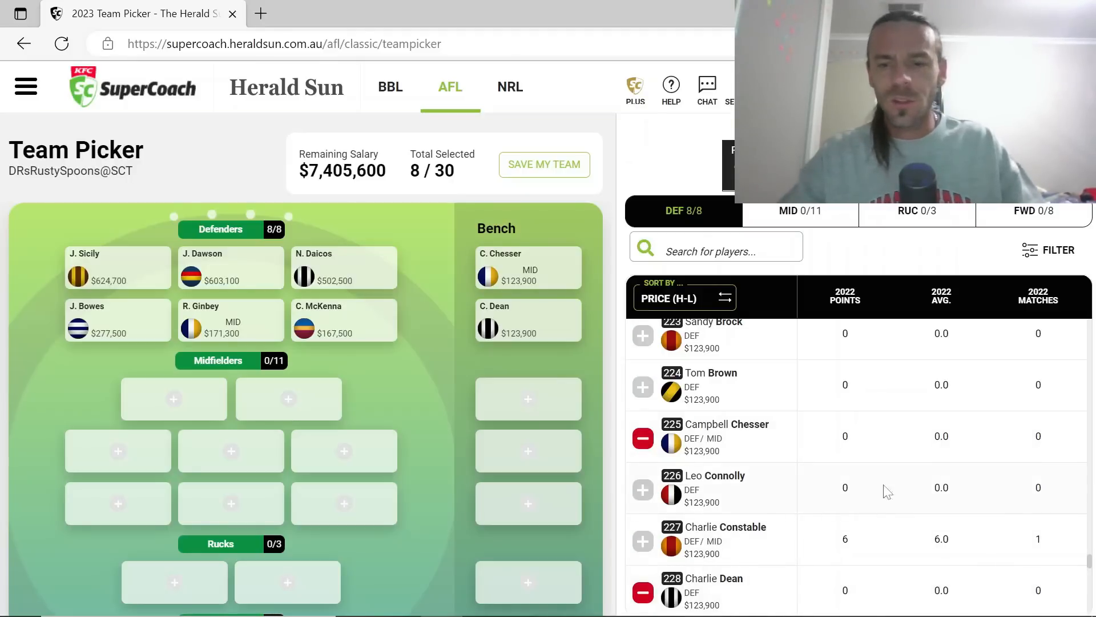
Replace Charlie Dean on the defender bench with Will Gould ($123,900) from further down the price-sorted list
scroll(821, 482, down, 1)
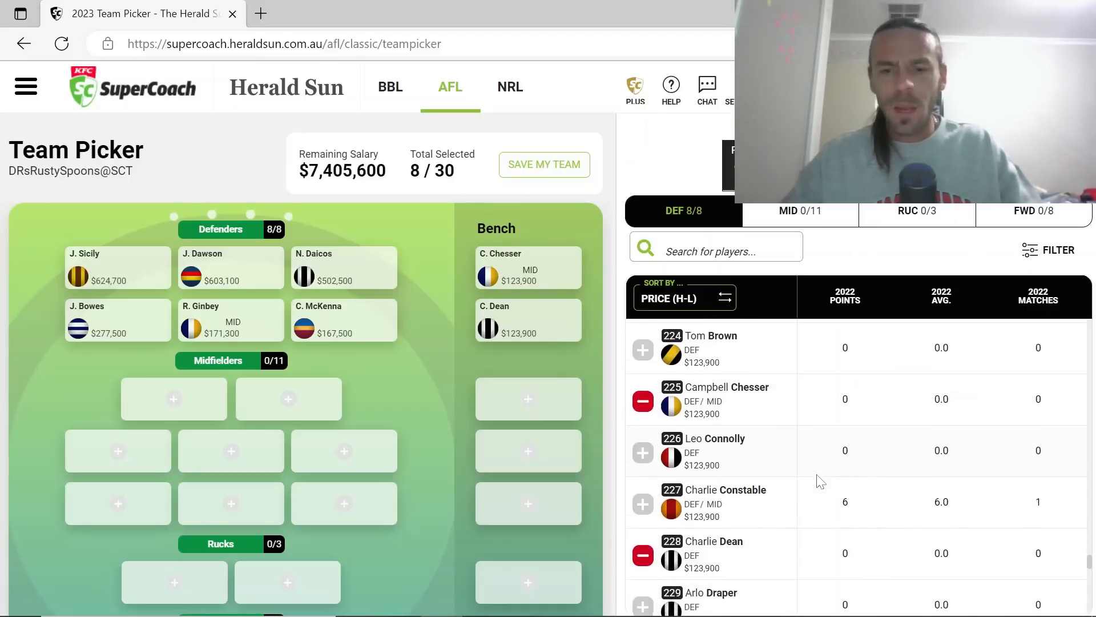
scroll(821, 481, down, 1)
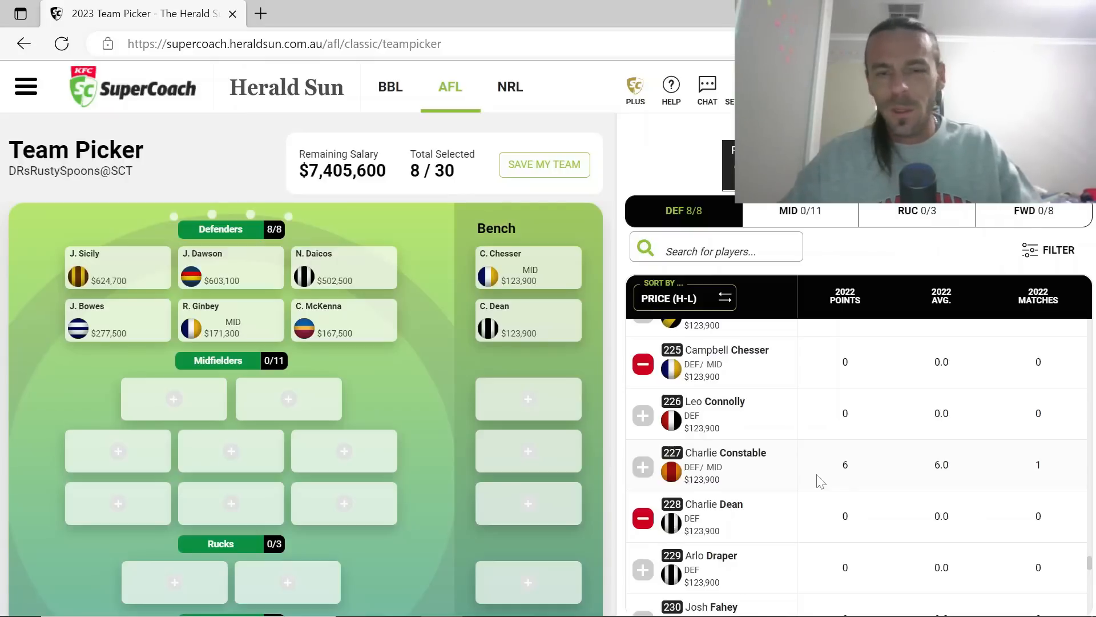
scroll(821, 482, down, 1)
scroll(821, 481, down, 1)
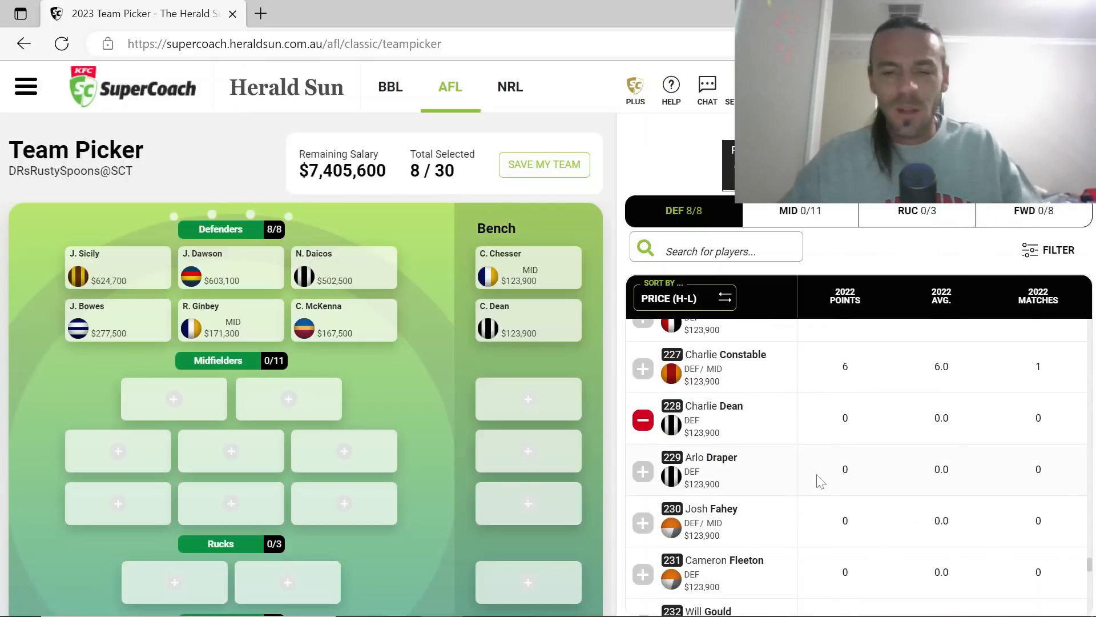
scroll(821, 481, down, 3)
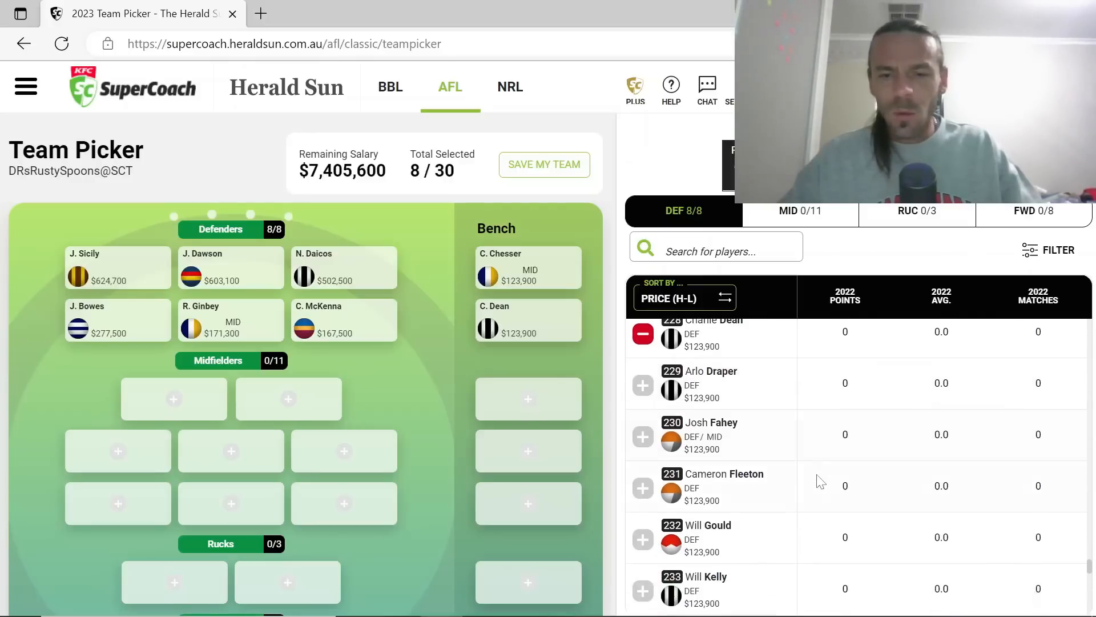
scroll(820, 482, down, 1)
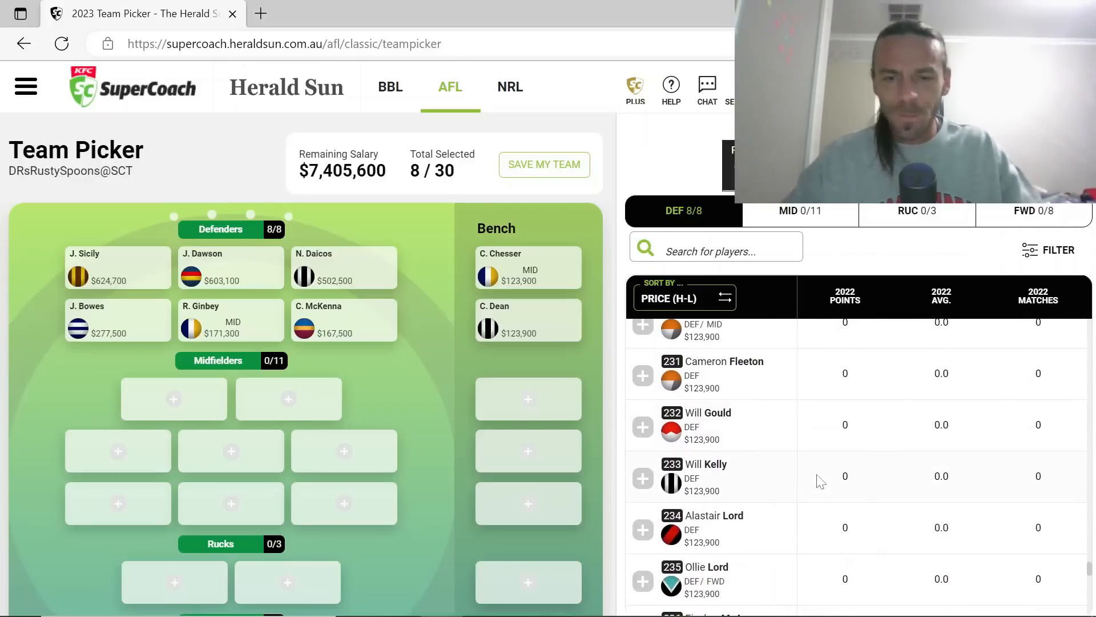
mouse_move(542, 328)
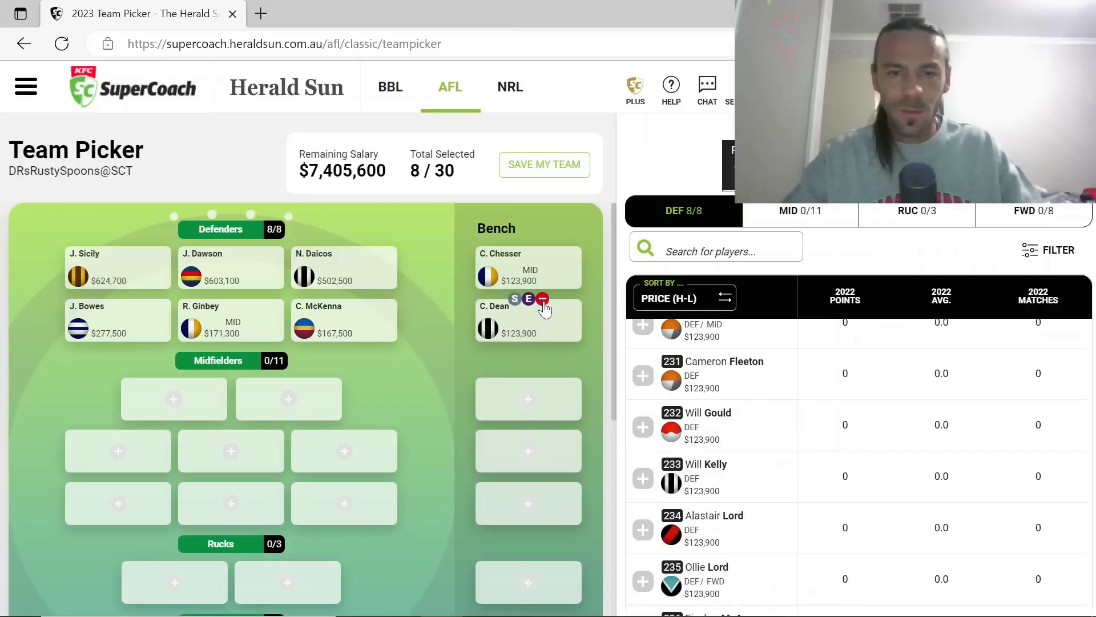
click(542, 298)
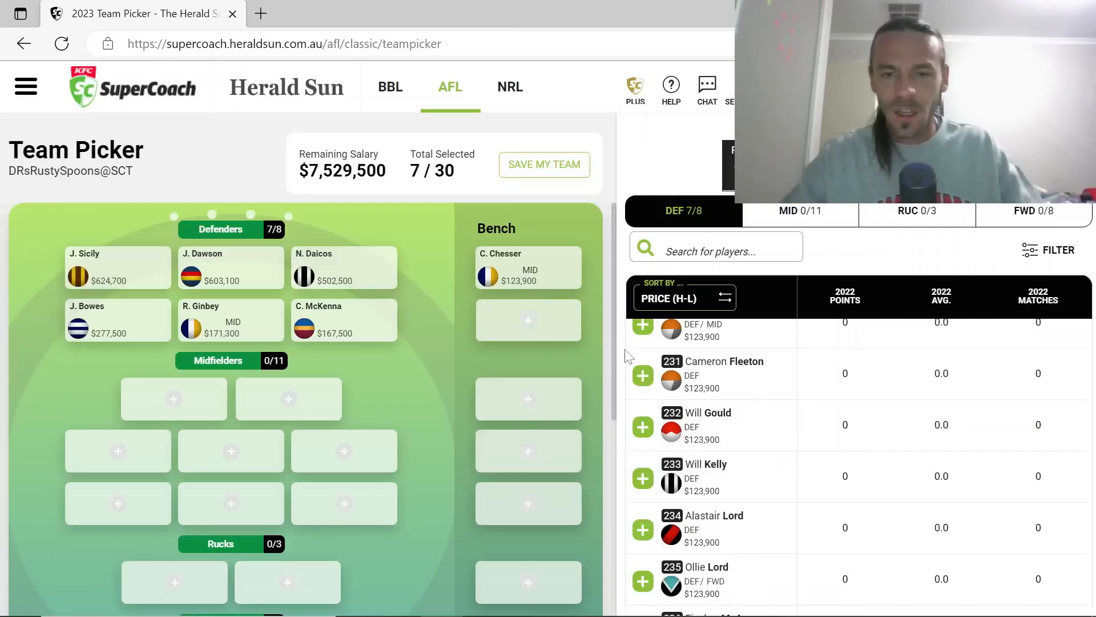
click(643, 427)
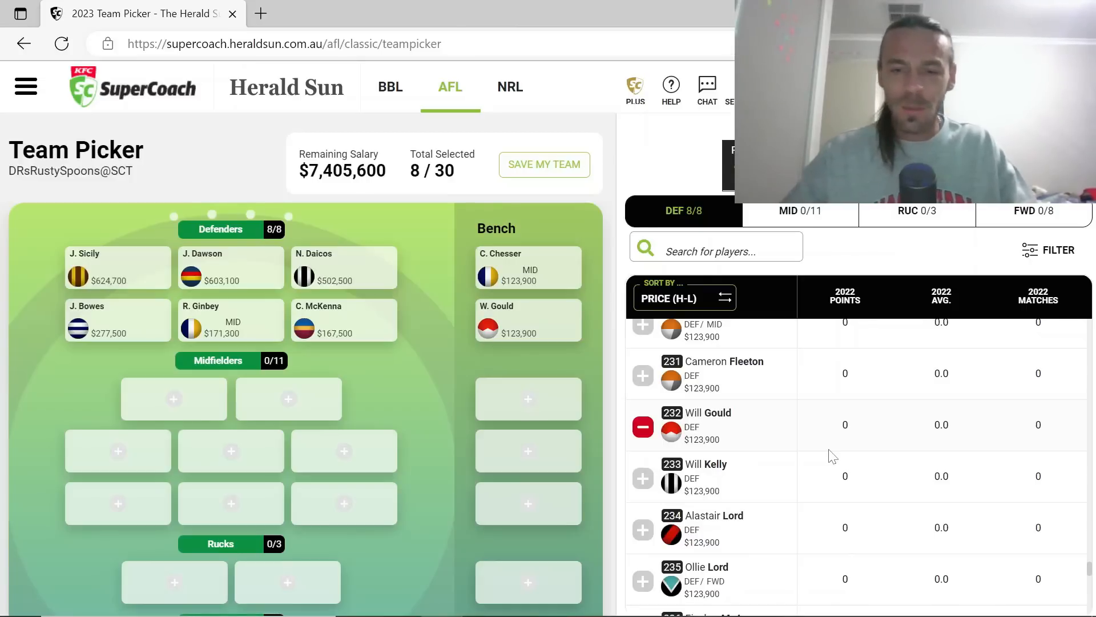
Replace J. Sicily in the defence with Lachie Cowan ($117,300) from further down the price-sorted list
scroll(832, 455, down, 3)
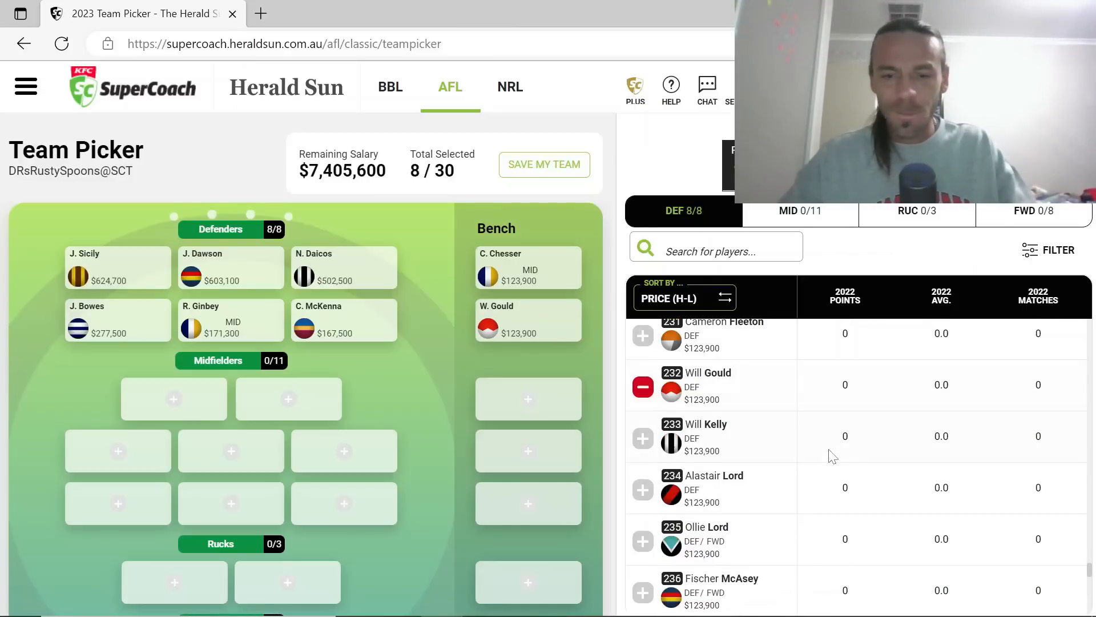
scroll(833, 456, down, 5)
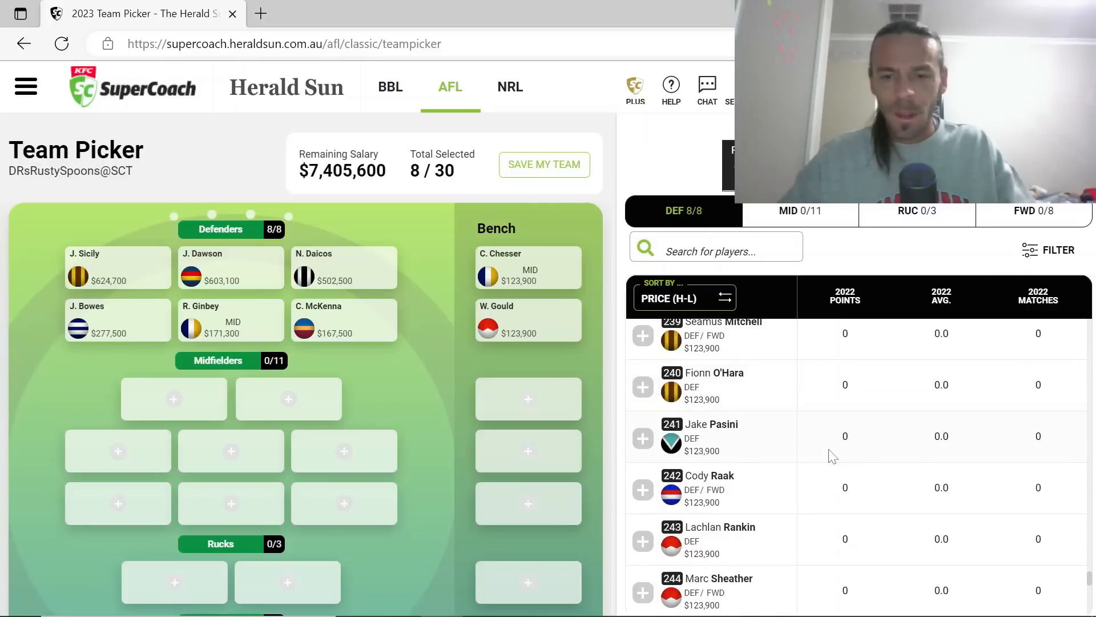
scroll(833, 457, down, 5)
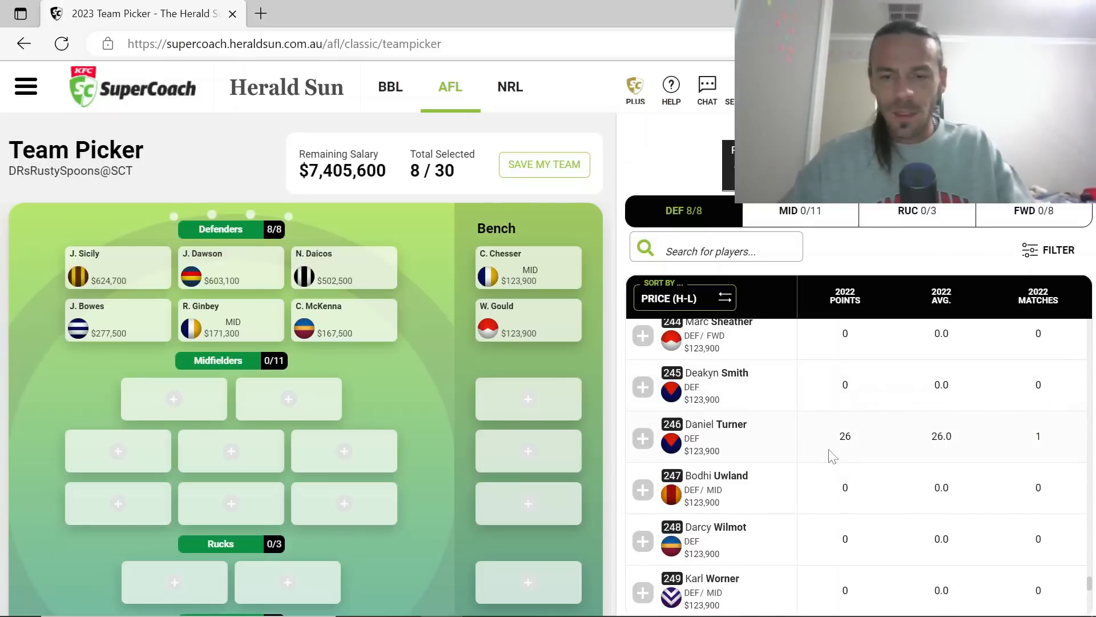
scroll(833, 457, down, 5)
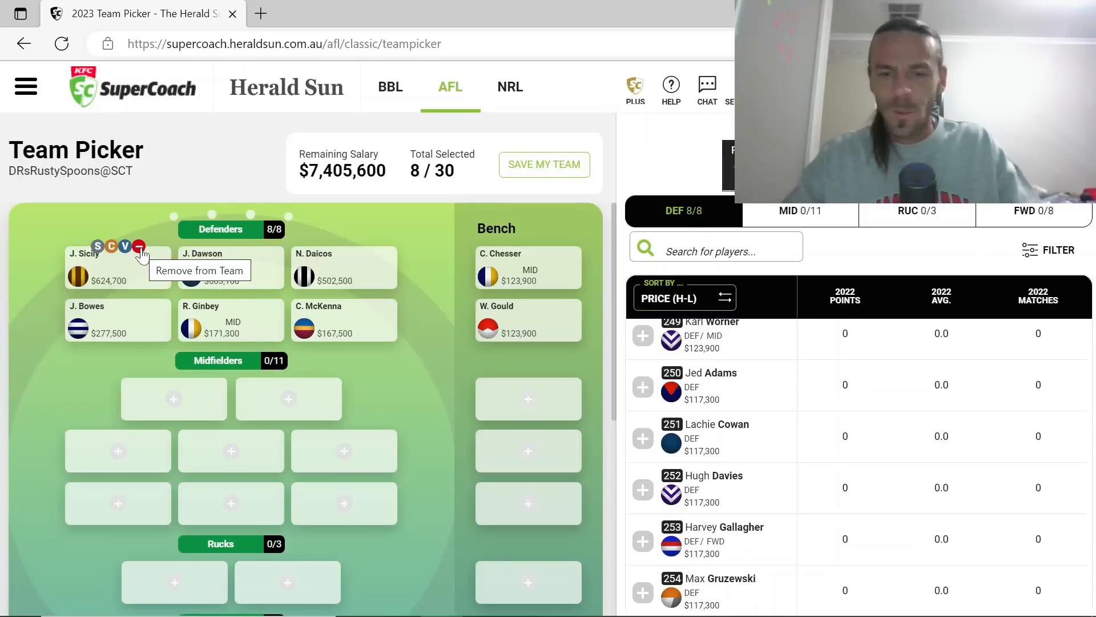
click(140, 248)
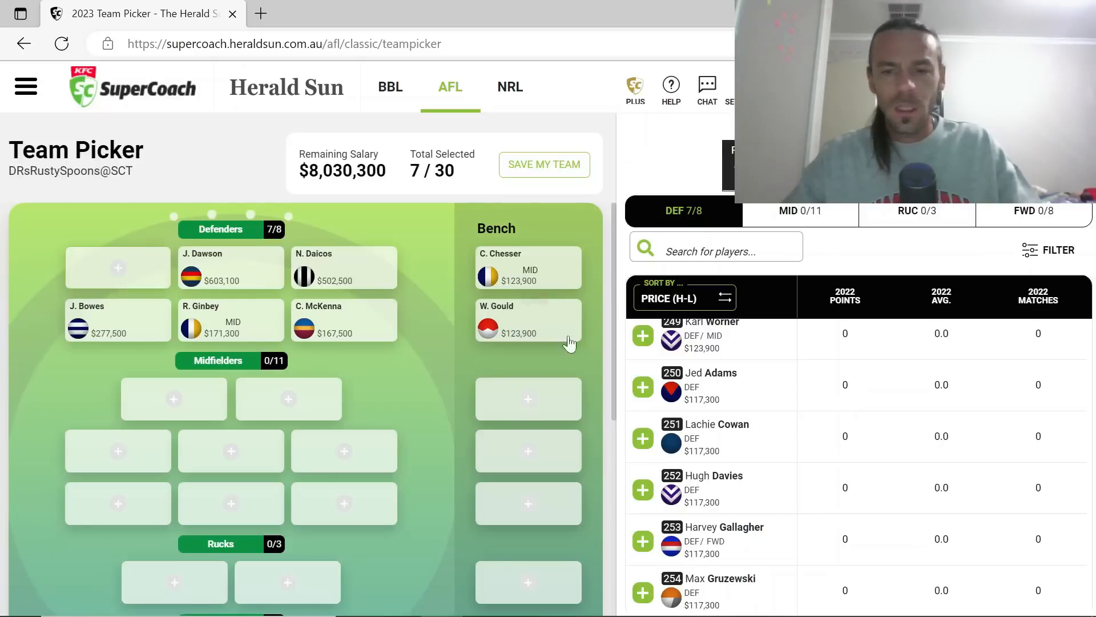
click(643, 440)
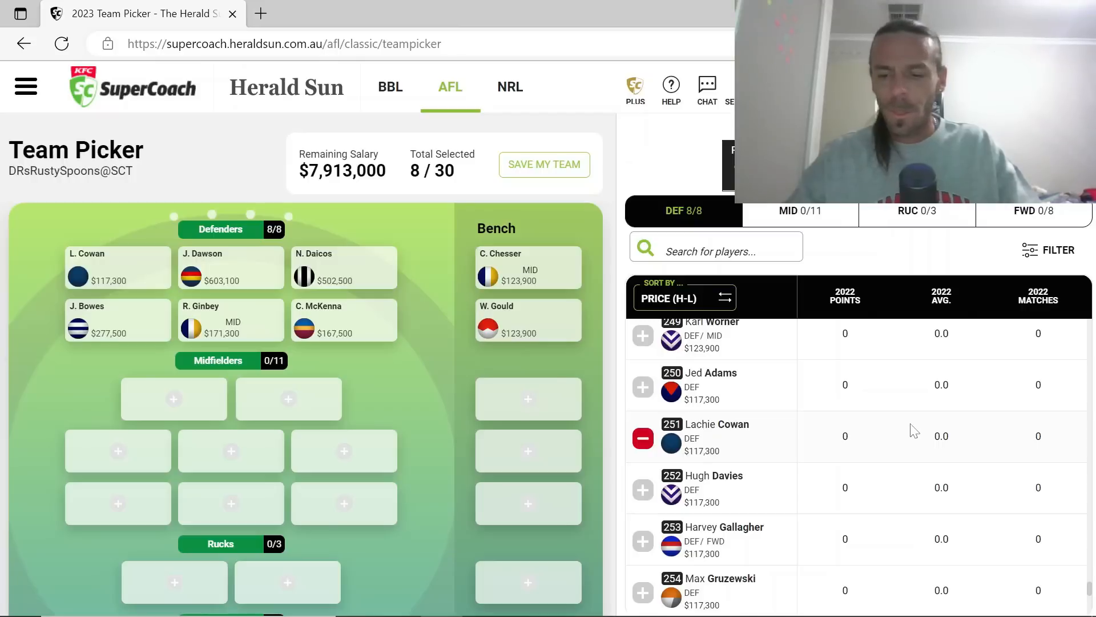
Examine the remaining defenders below Lachie Cowan, down to the $102,400 players at the end of the price-sorted list
scroll(915, 431, down, 2)
scroll(914, 431, down, 6)
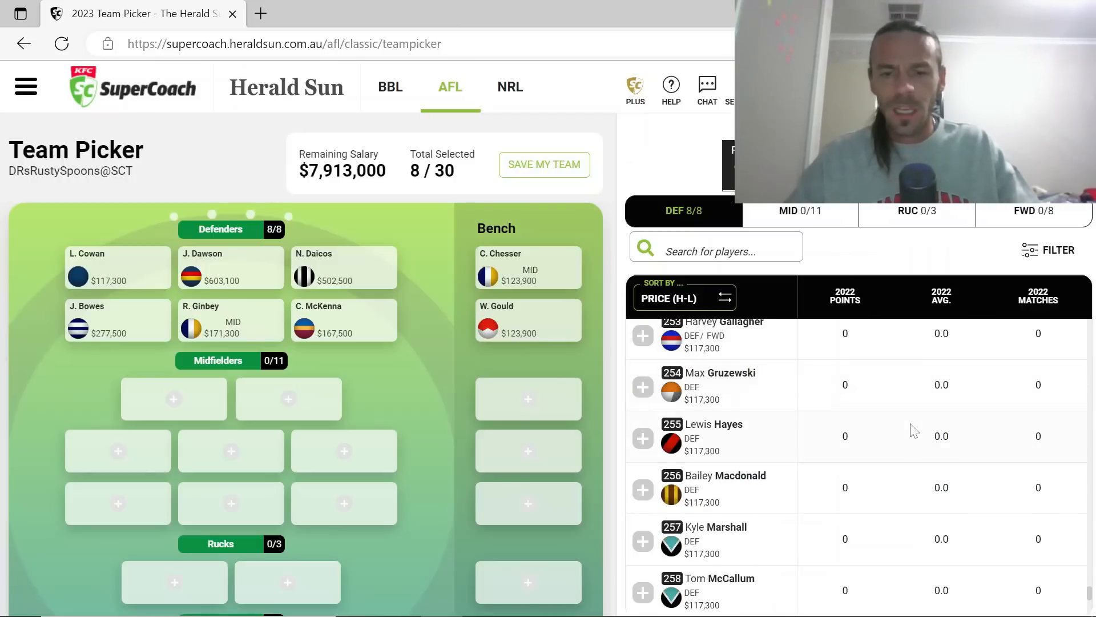
scroll(914, 431, down, 5)
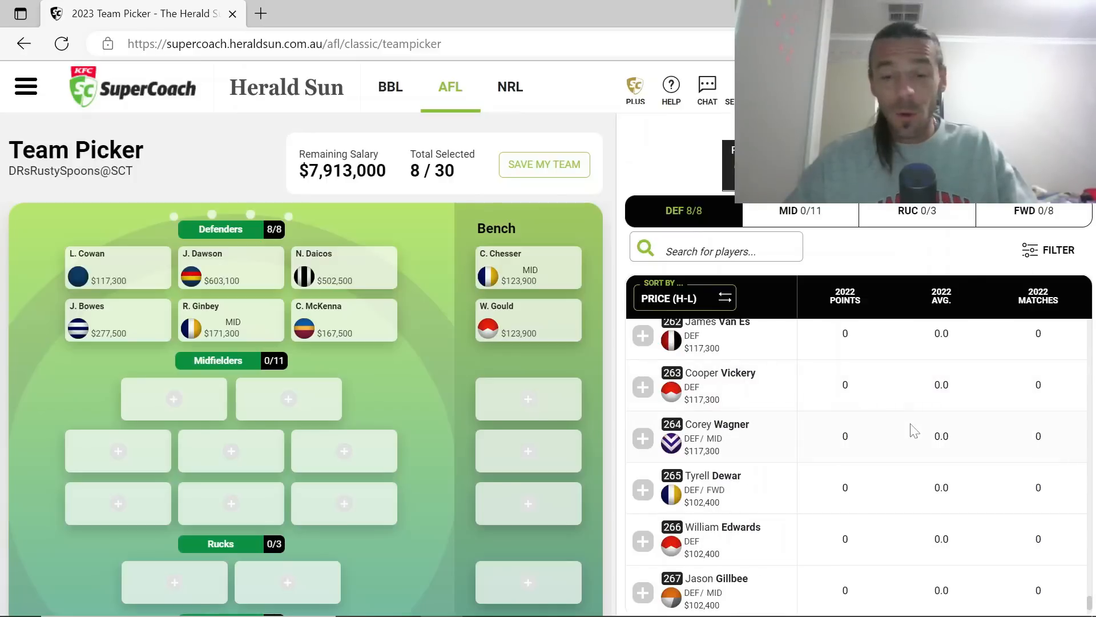
scroll(915, 431, down, 4)
scroll(914, 431, down, 3)
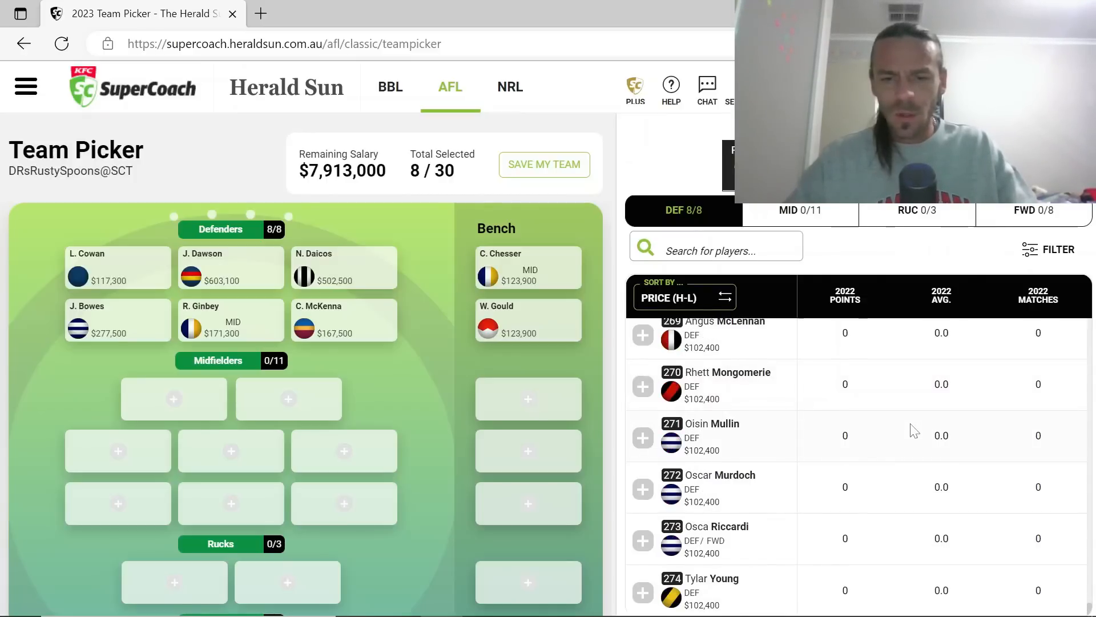
scroll(915, 431, up, 10)
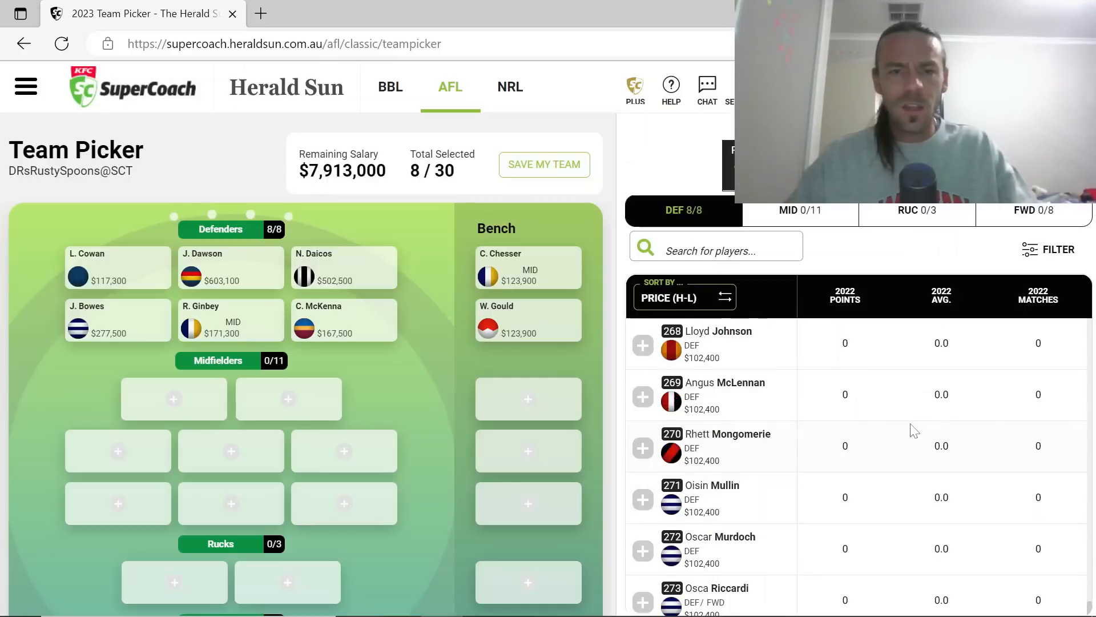
scroll(914, 431, up, 7)
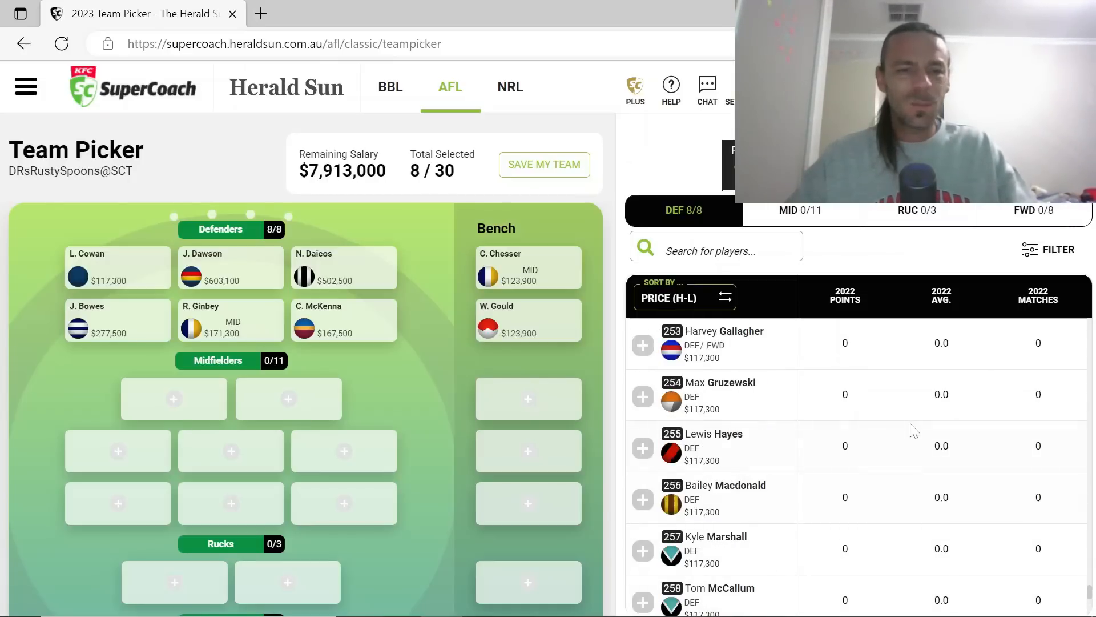
scroll(914, 431, up, 20)
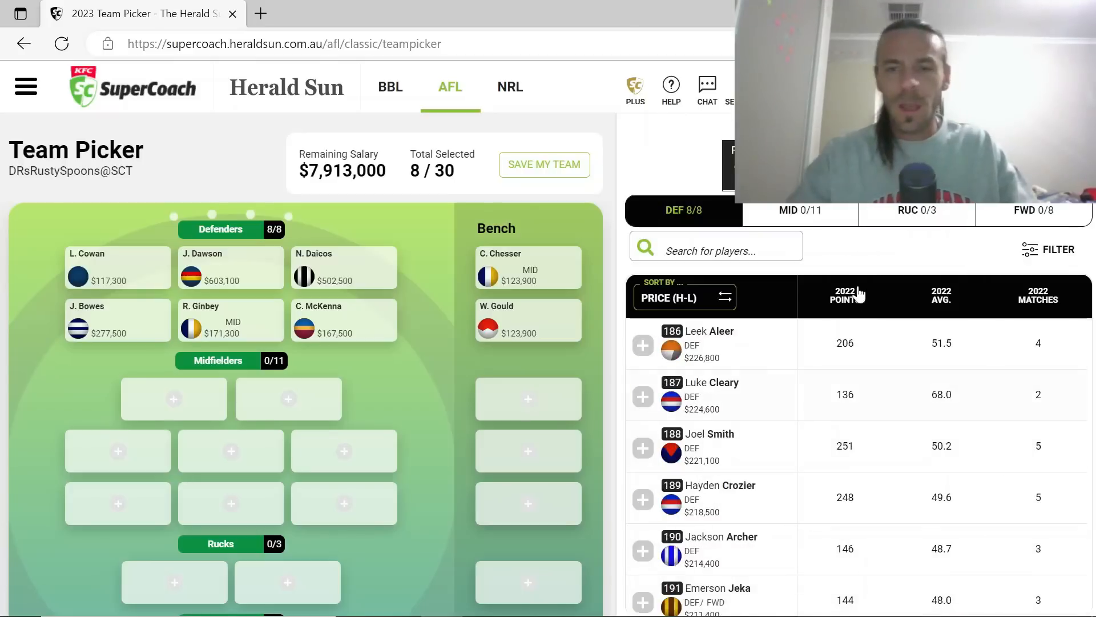
Show the midfielders and add Rory Laird ($703,900) and Clayton Oliver ($699,800) as the first two
click(809, 215)
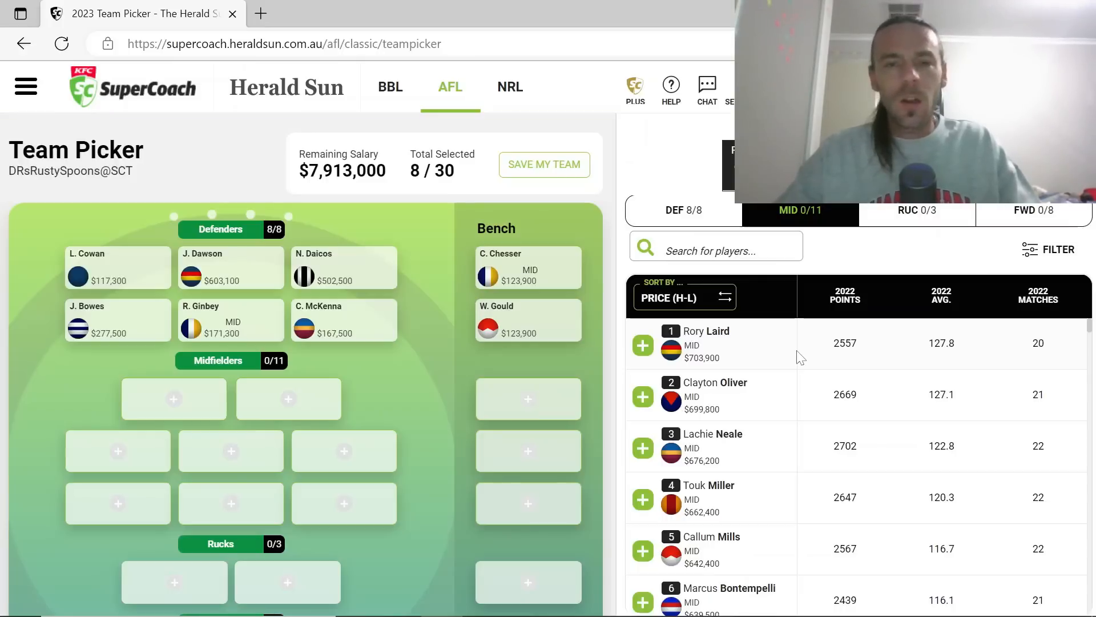
click(643, 345)
click(643, 396)
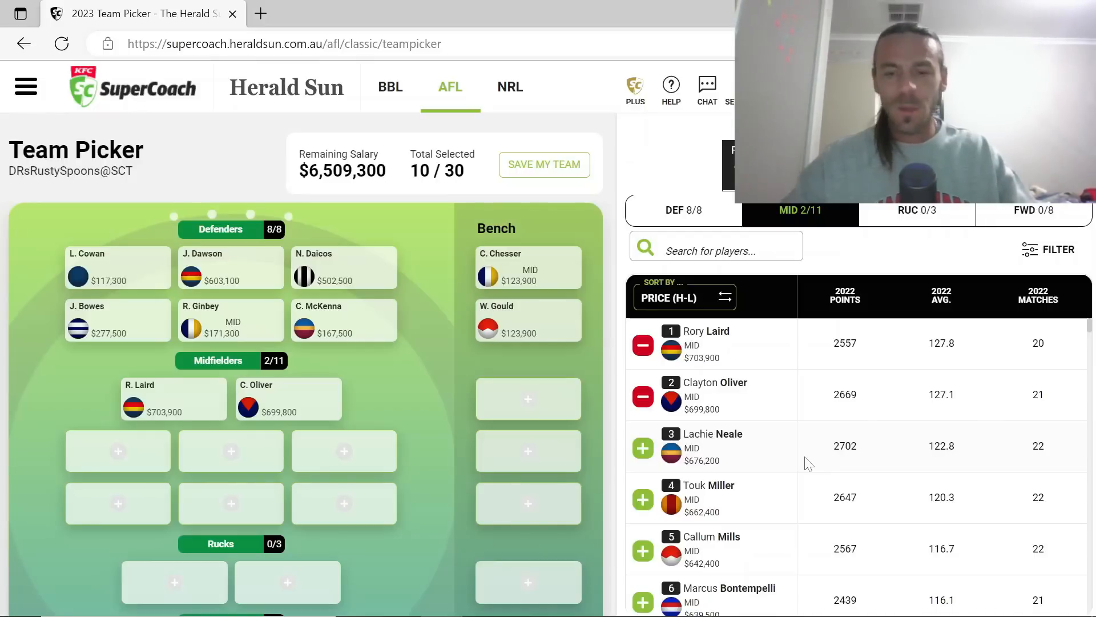
Add Jack Steele ($604,400) as the third midfielder from further down the price-sorted list
scroll(810, 464, down, 1)
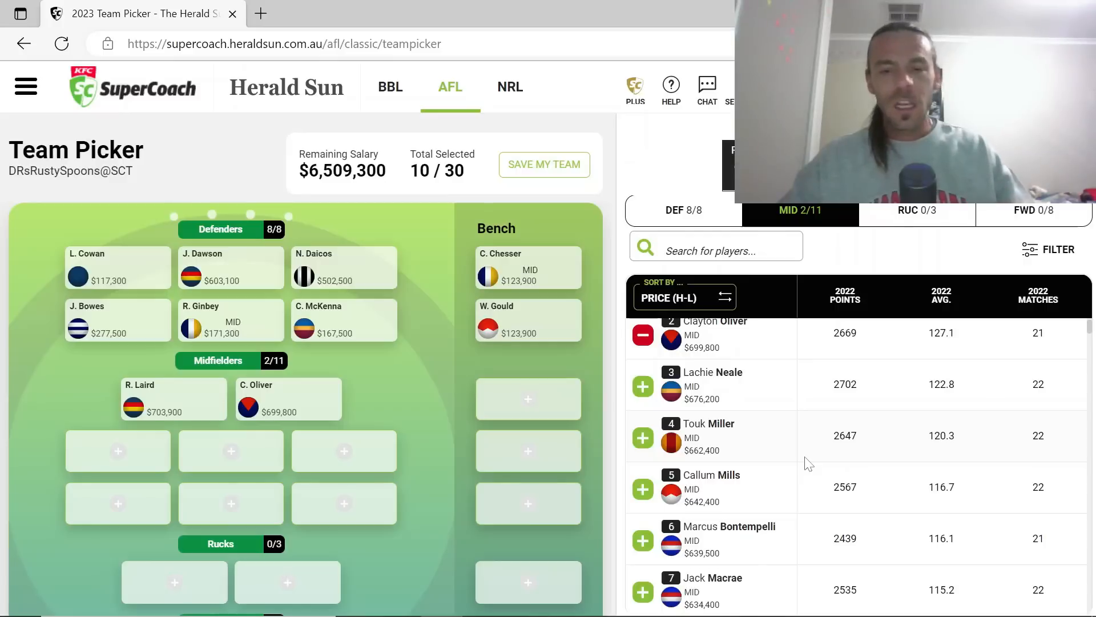
scroll(809, 464, down, 1)
scroll(810, 464, down, 1)
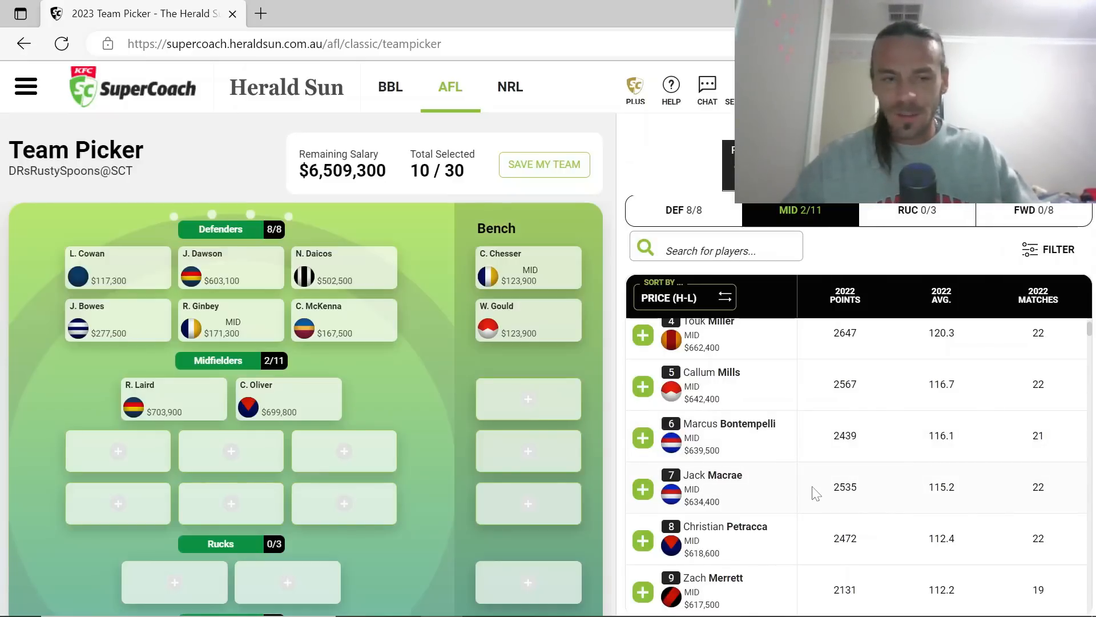
scroll(817, 494, down, 1)
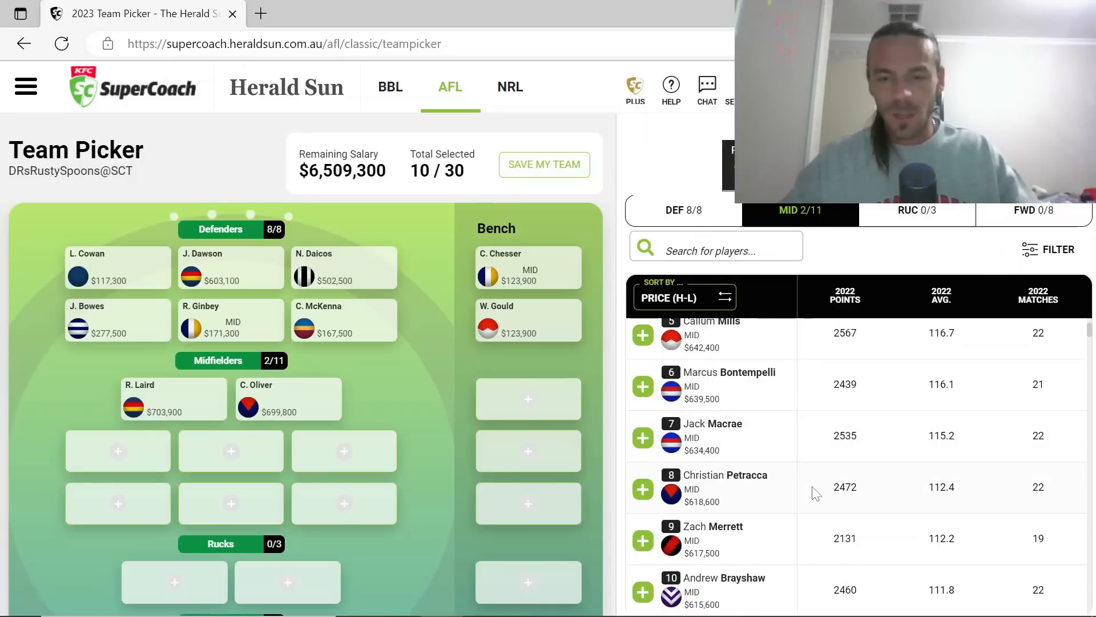
scroll(817, 494, down, 1)
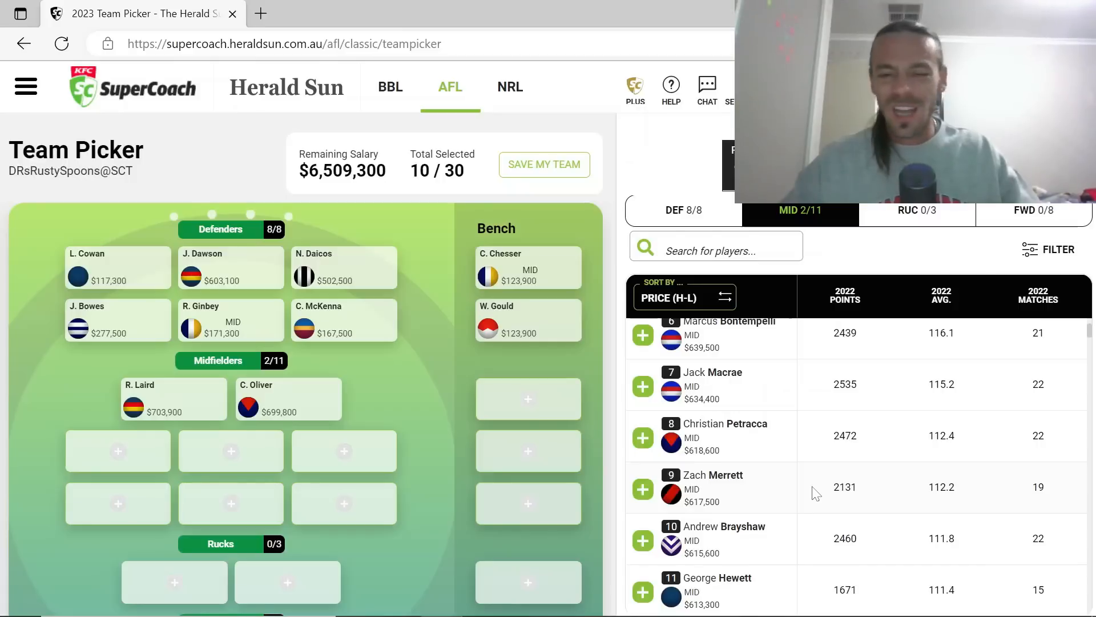
scroll(817, 494, down, 1)
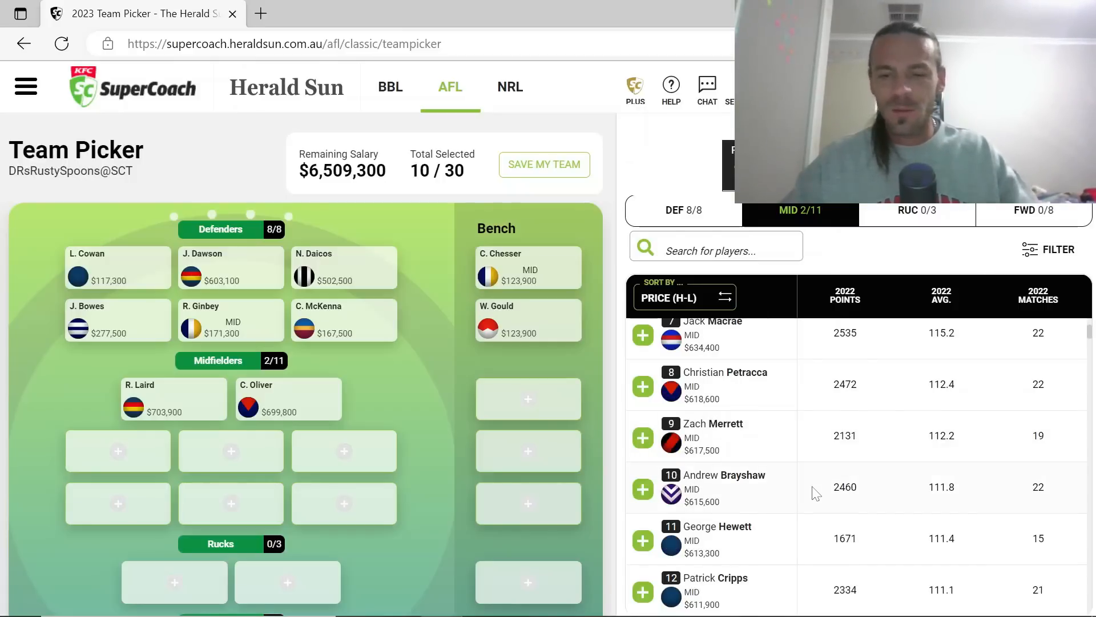
scroll(817, 494, down, 1)
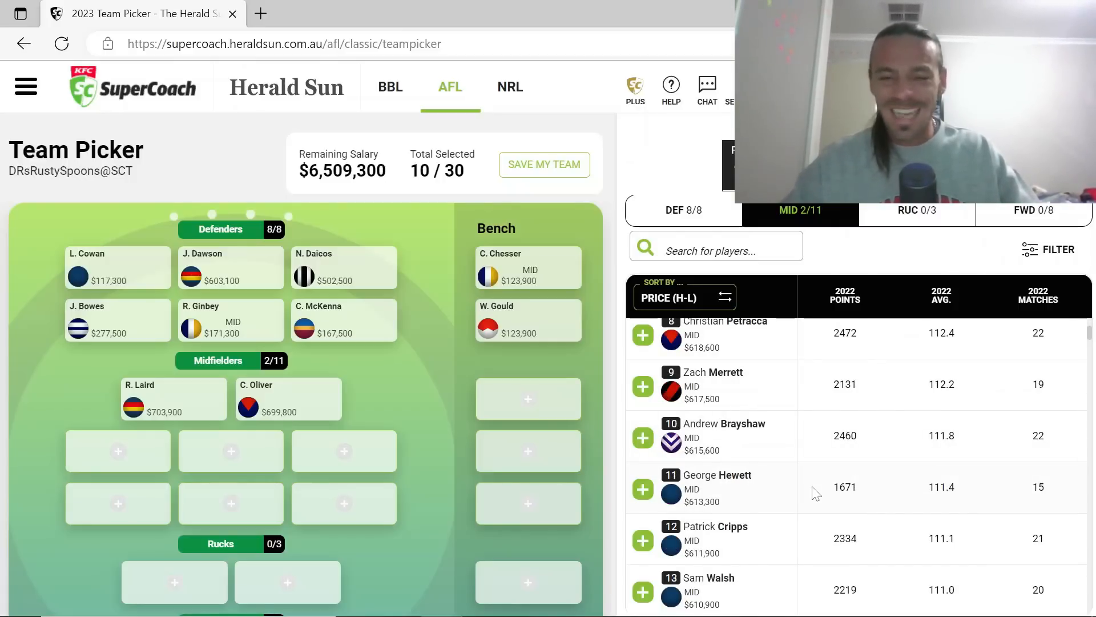
scroll(817, 494, down, 2)
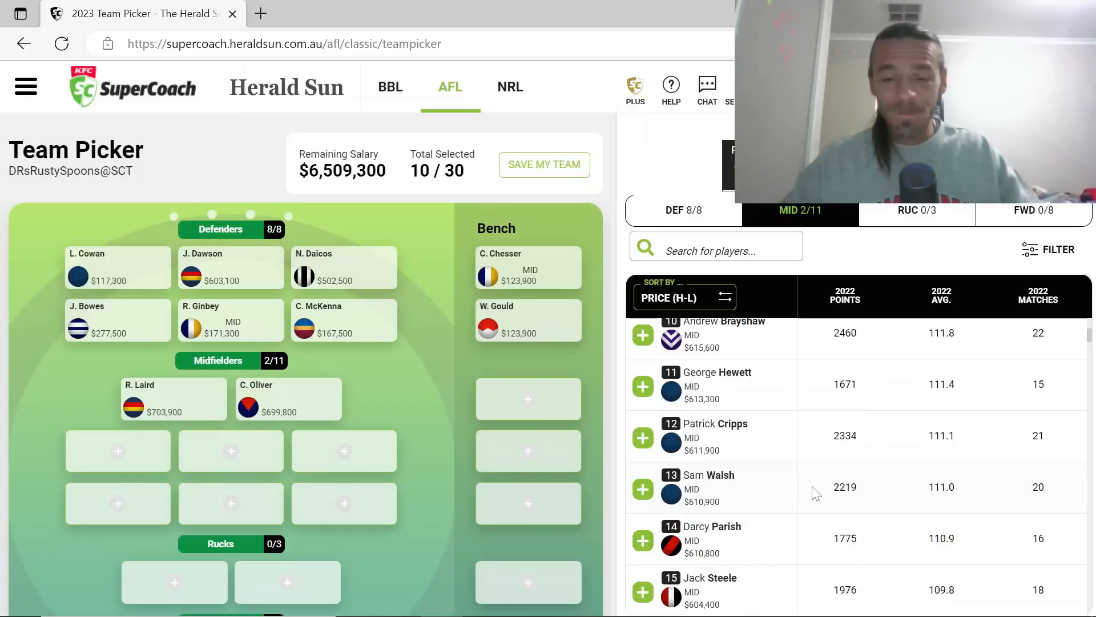
scroll(817, 494, down, 1)
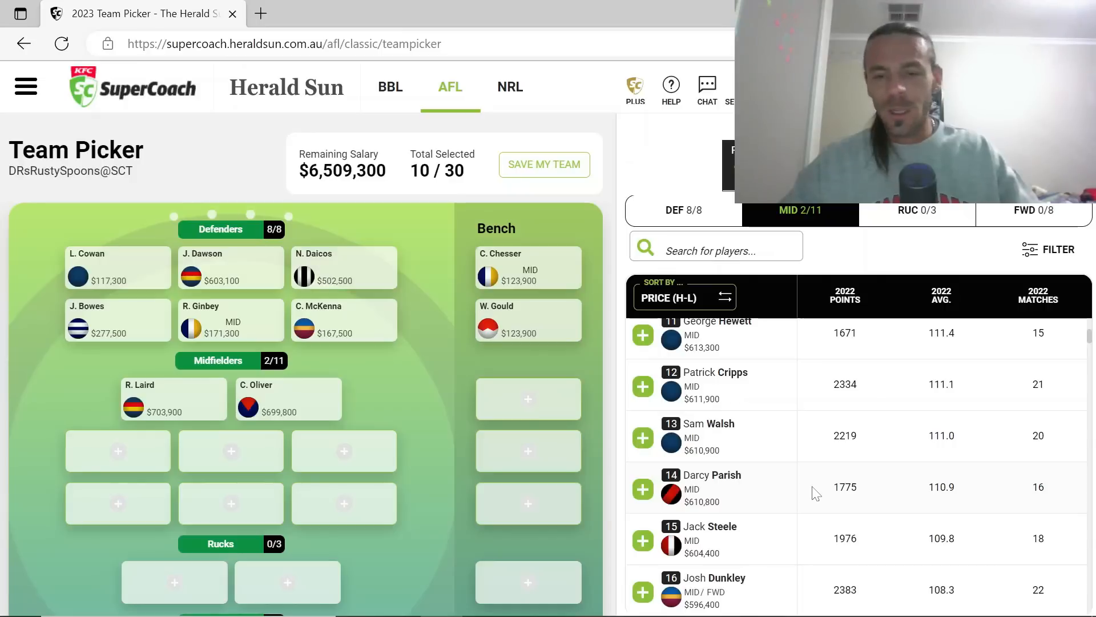
scroll(817, 494, down, 2)
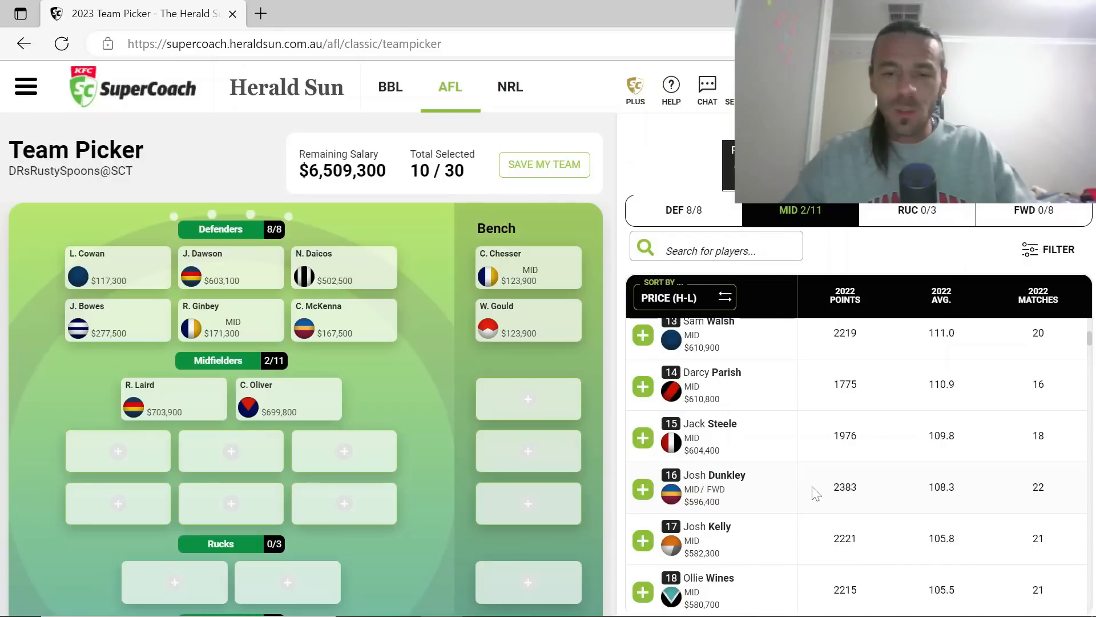
click(643, 440)
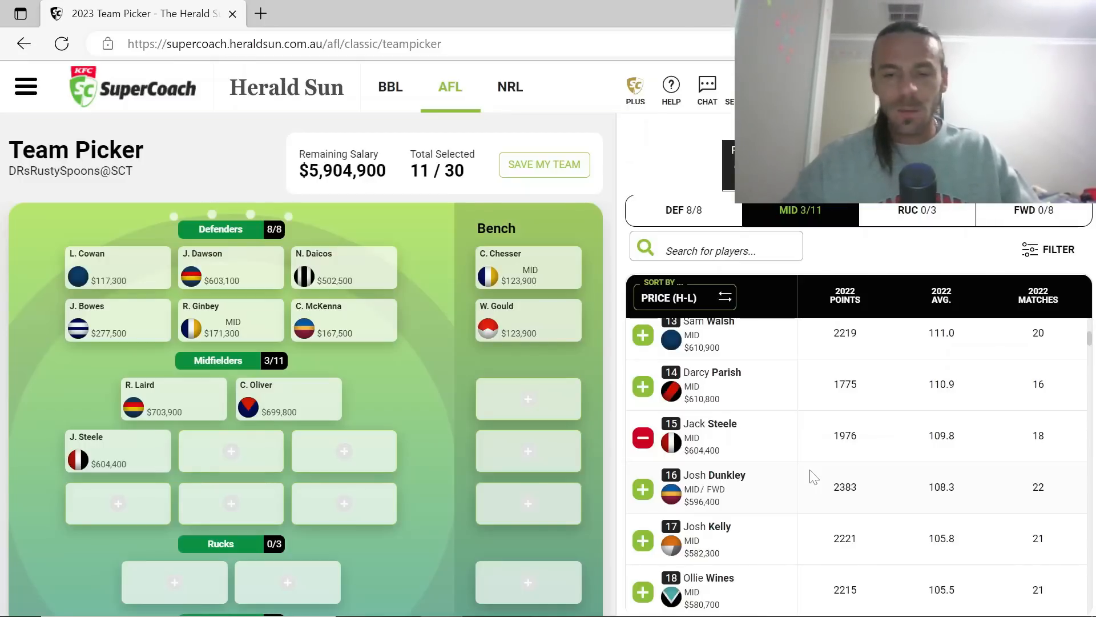
Review the midfielders priced below Jack Steele and add Tom Mitchell ($528,600) as the fourth midfielder
scroll(814, 477, down, 3)
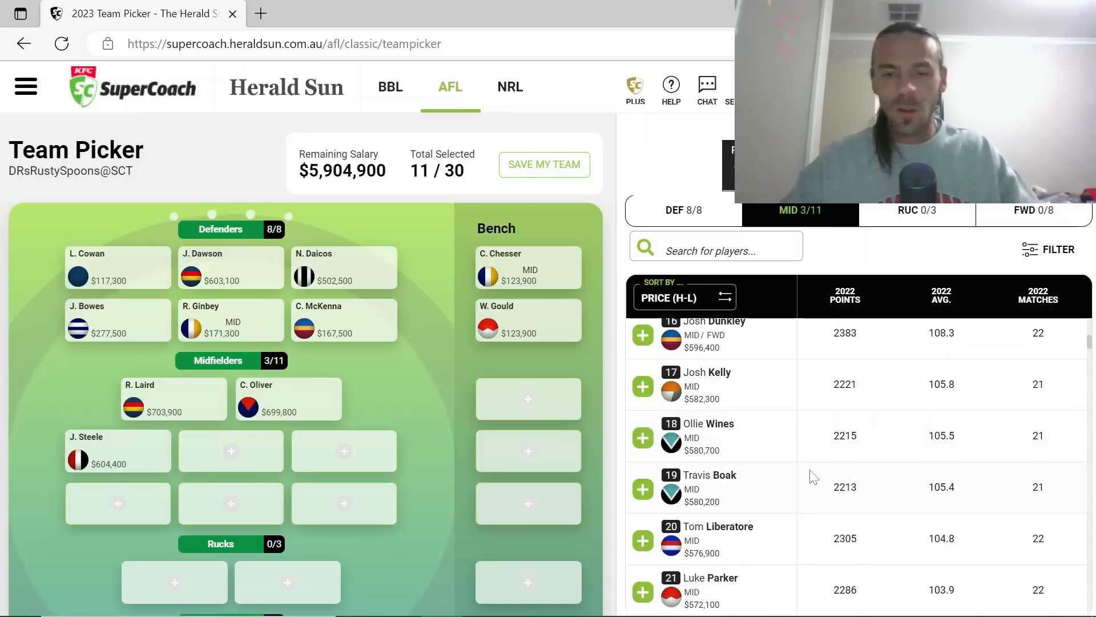
scroll(814, 477, down, 2)
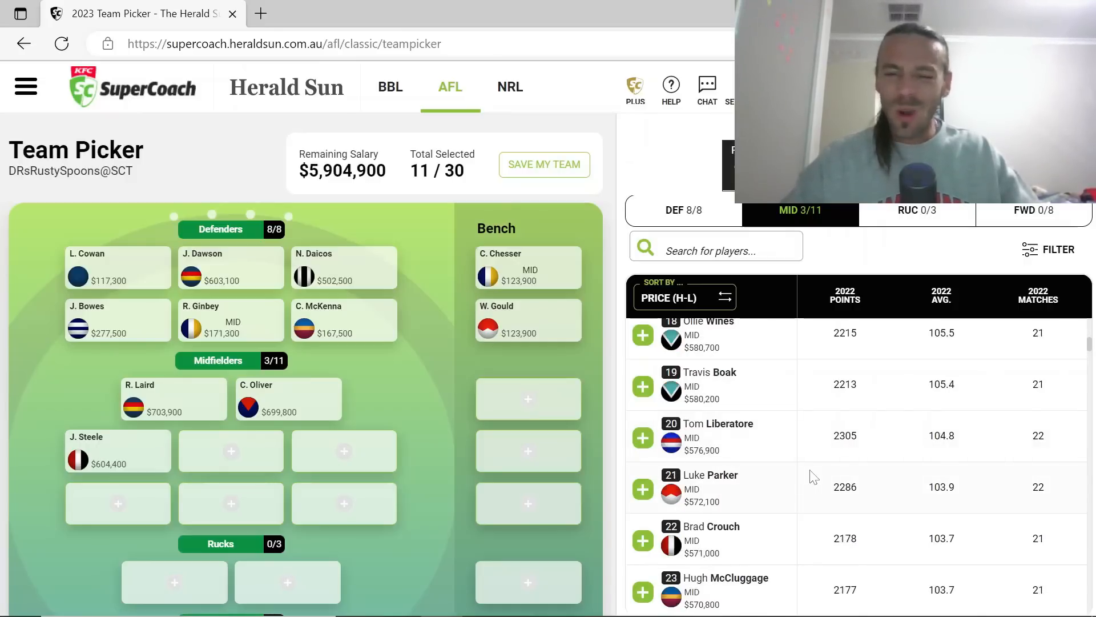
scroll(814, 477, down, 2)
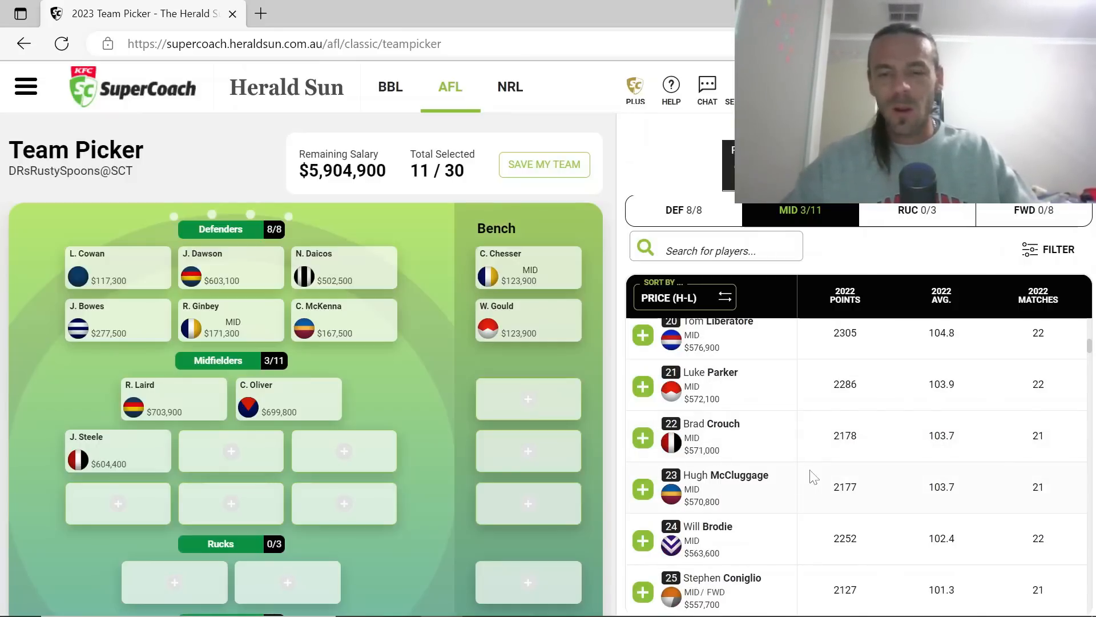
scroll(814, 477, down, 1)
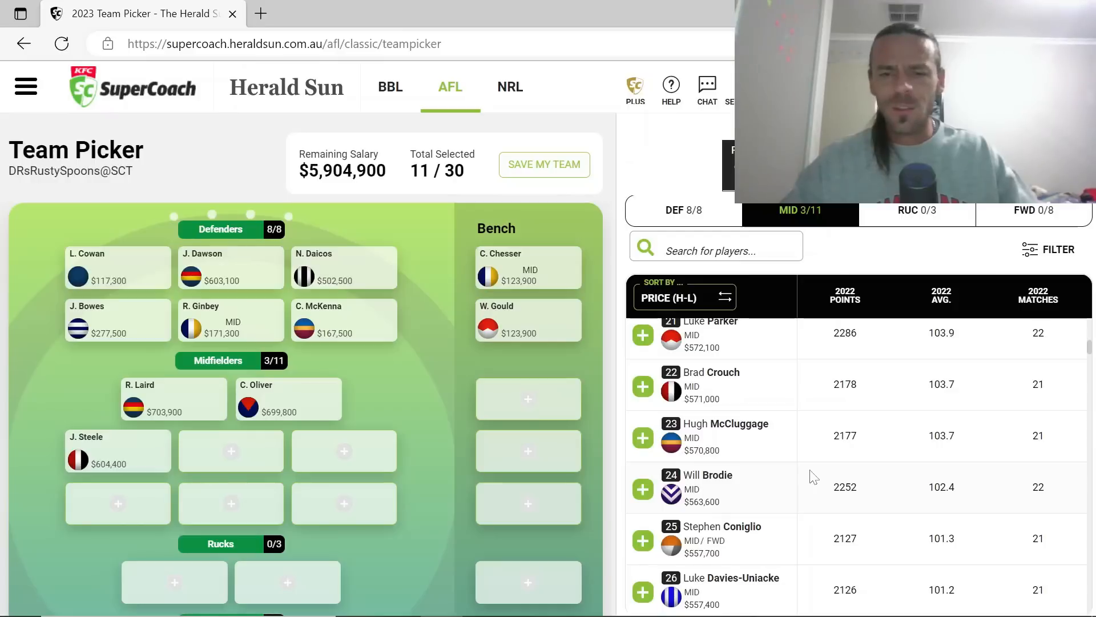
scroll(813, 477, down, 1)
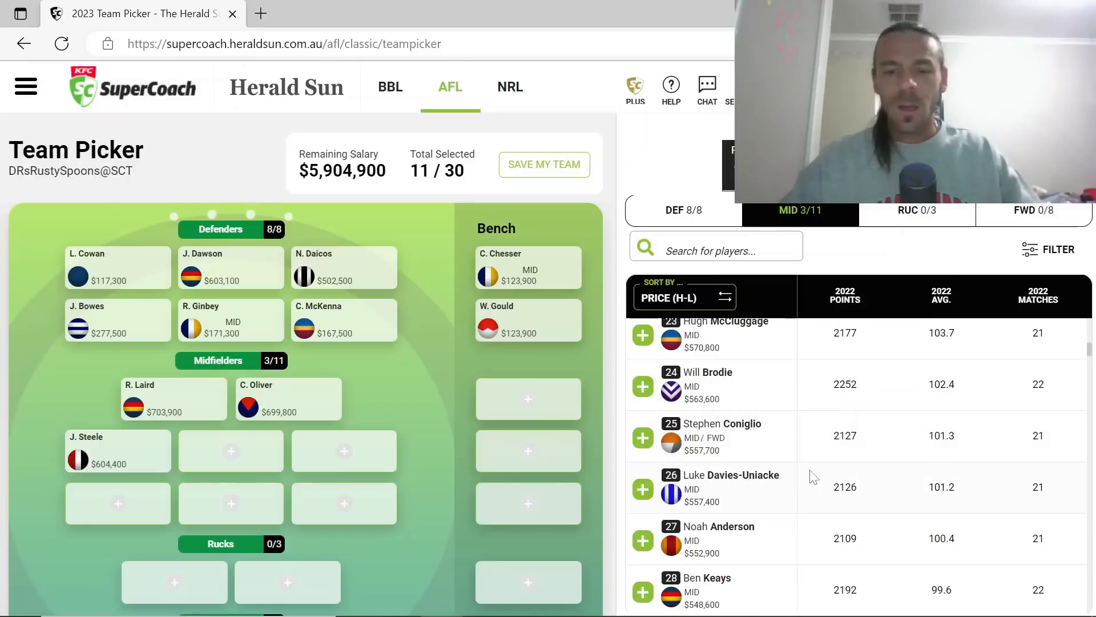
scroll(813, 477, down, 1)
scroll(813, 476, down, 1)
scroll(814, 477, down, 2)
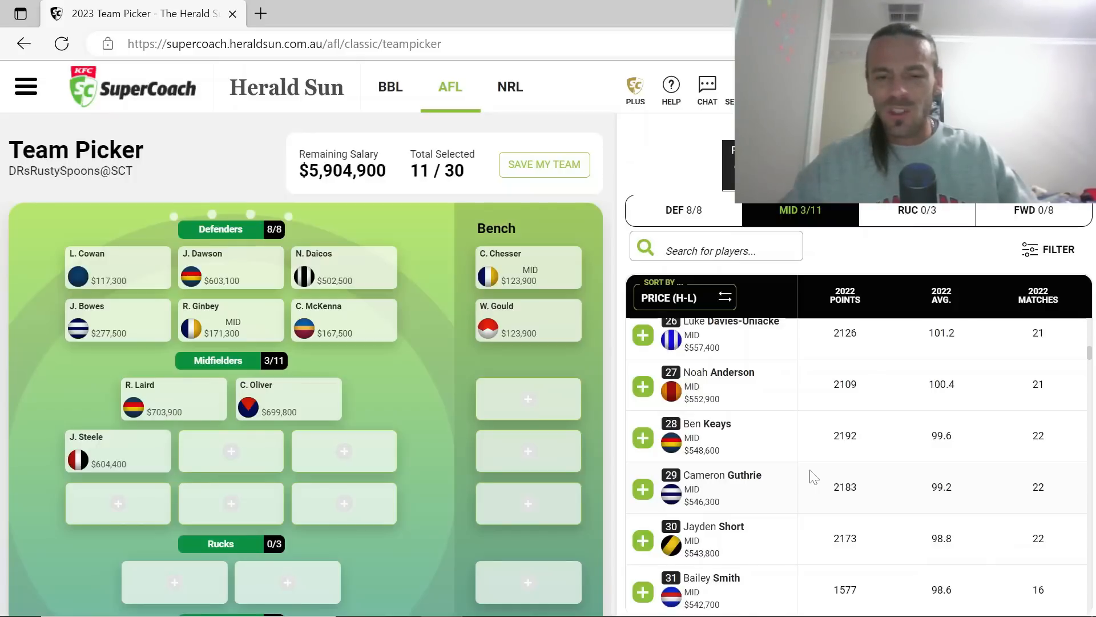
scroll(814, 477, down, 1)
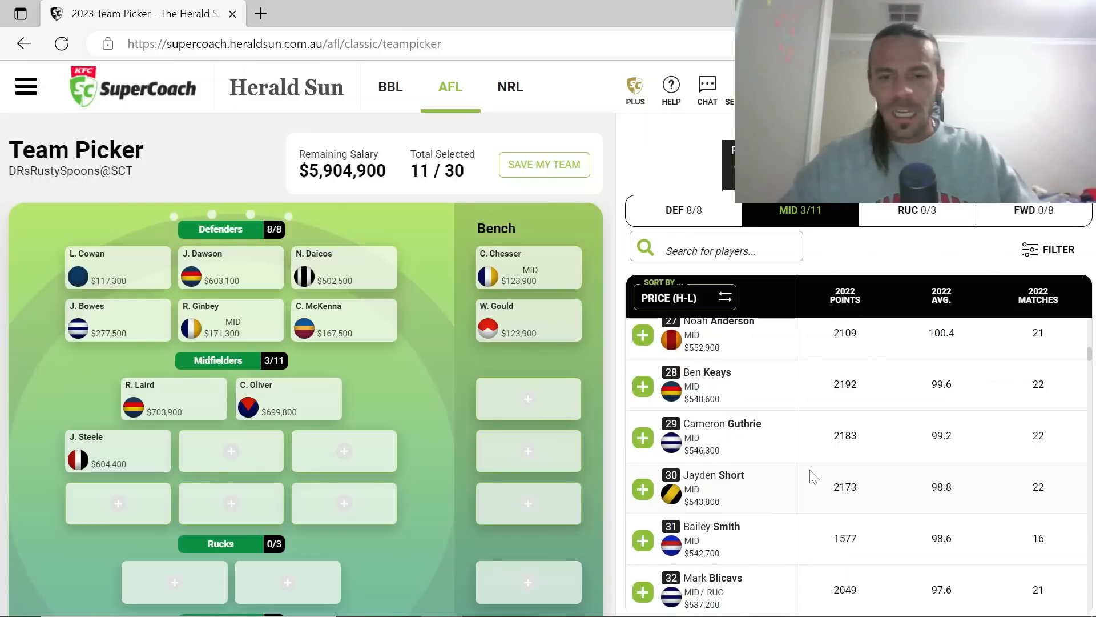
scroll(814, 477, down, 1)
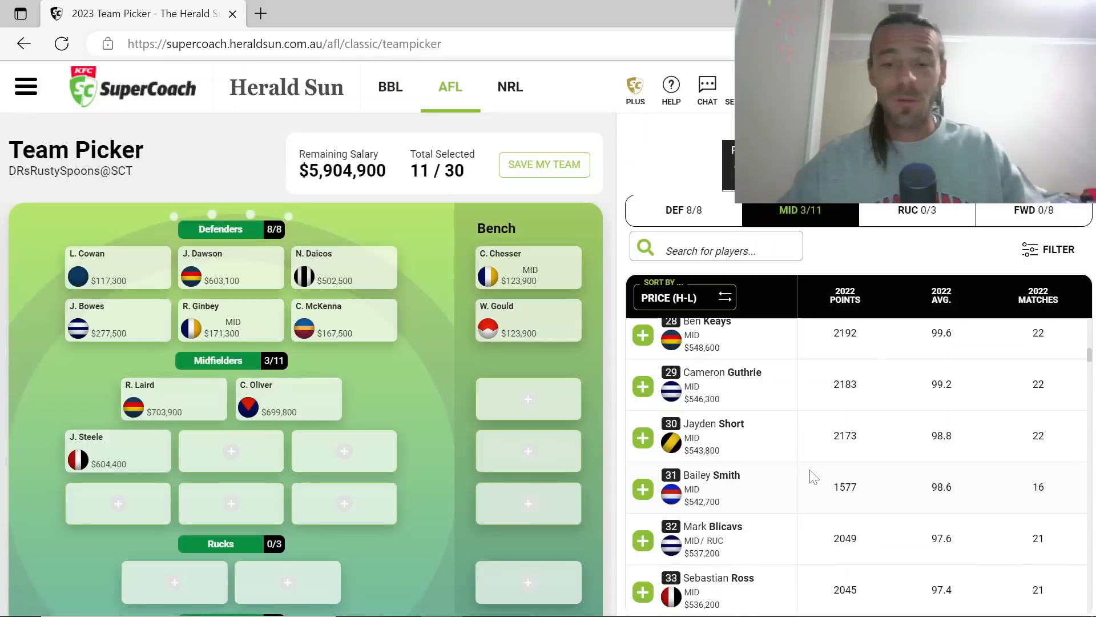
scroll(814, 477, down, 1)
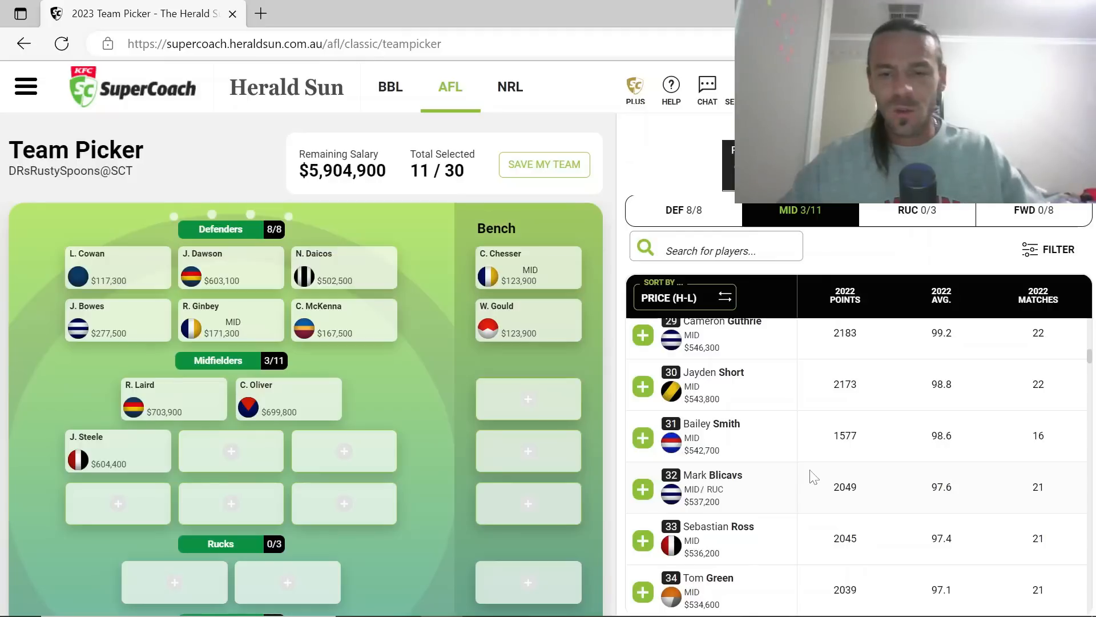
scroll(814, 477, down, 1)
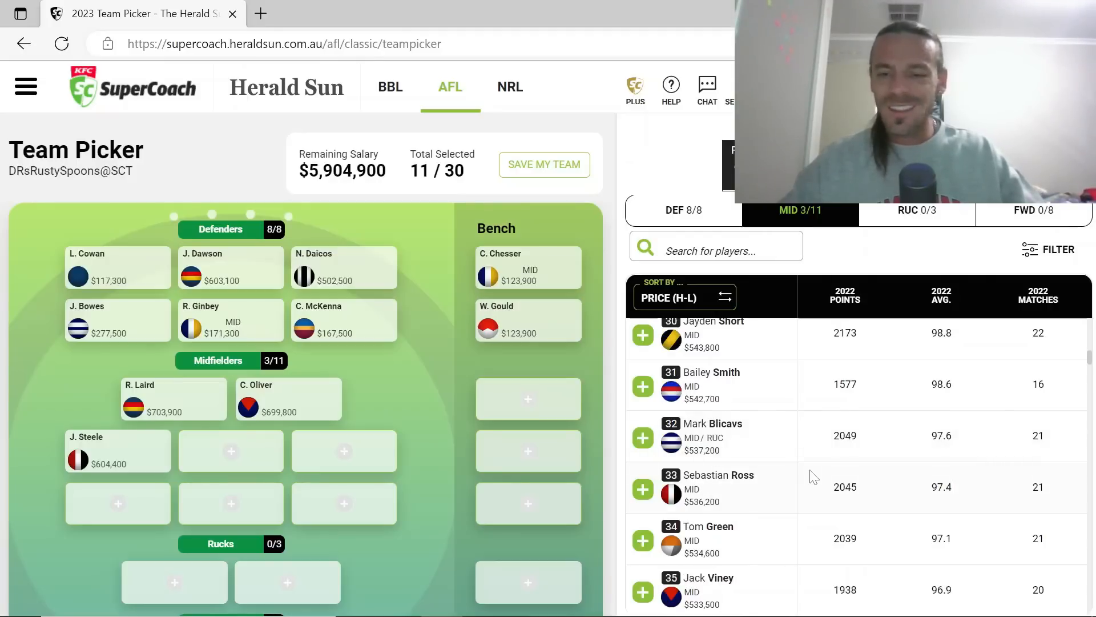
scroll(814, 477, down, 1)
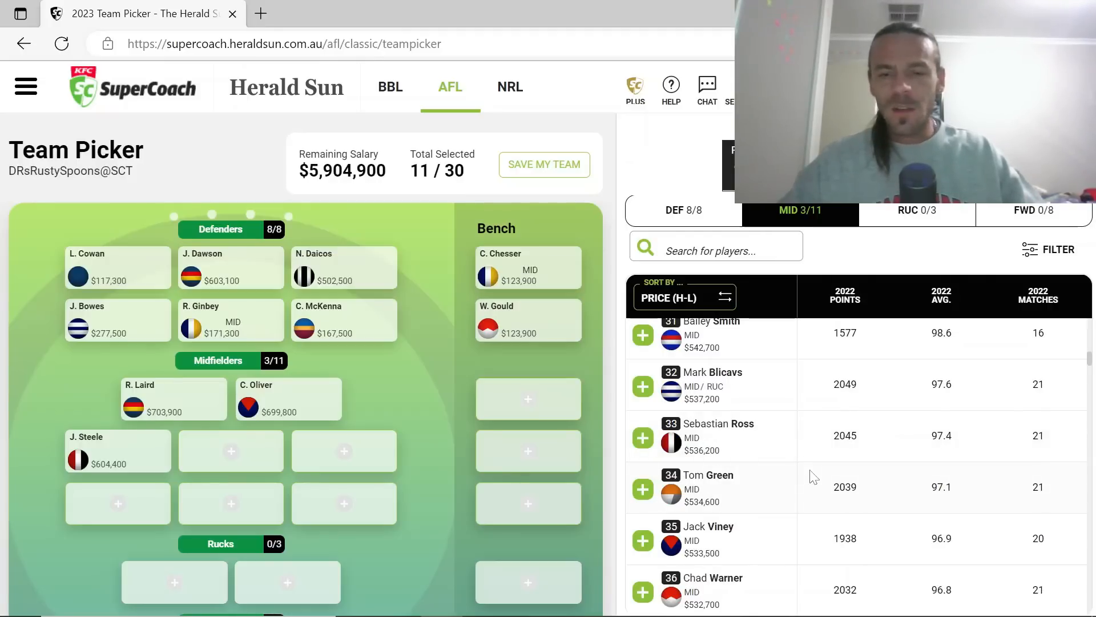
scroll(814, 477, down, 1)
scroll(814, 477, down, 1)
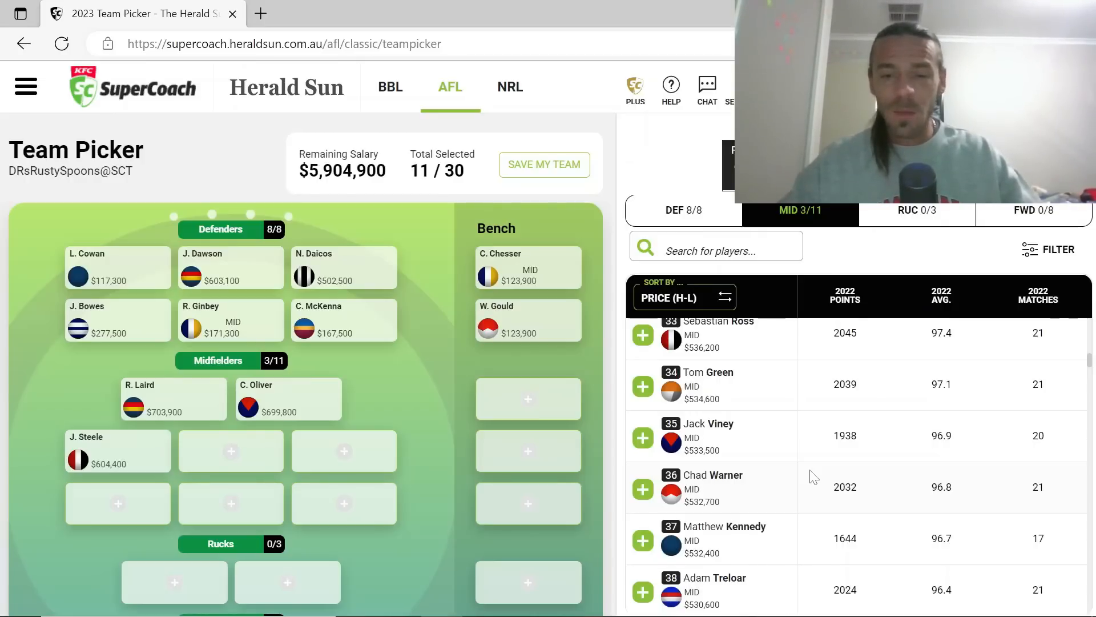
scroll(813, 477, down, 2)
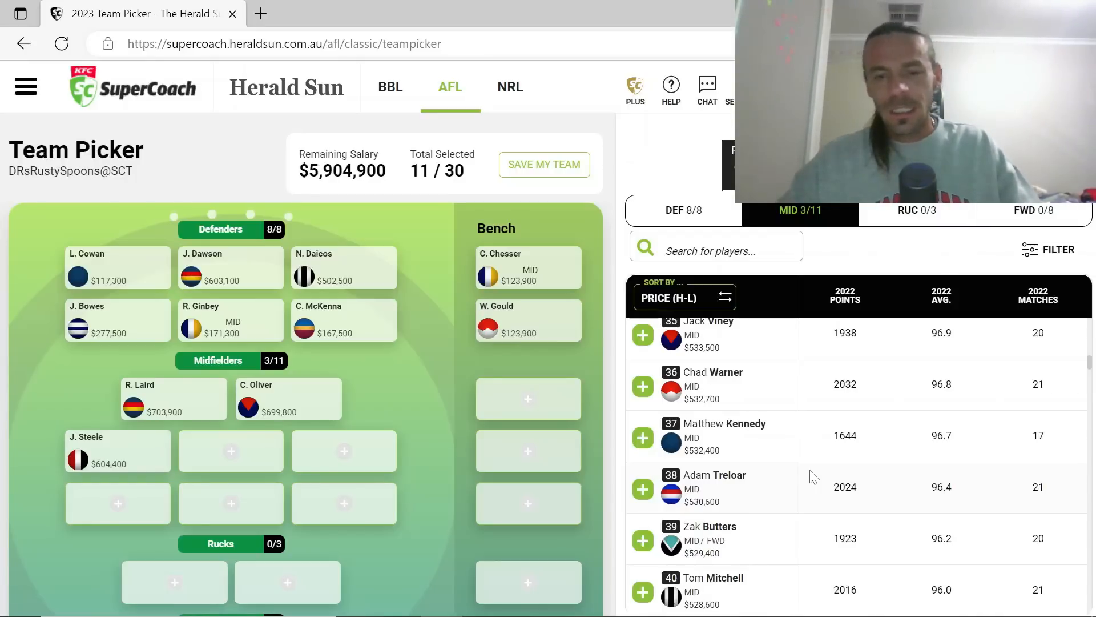
scroll(814, 477, down, 1)
scroll(813, 477, down, 3)
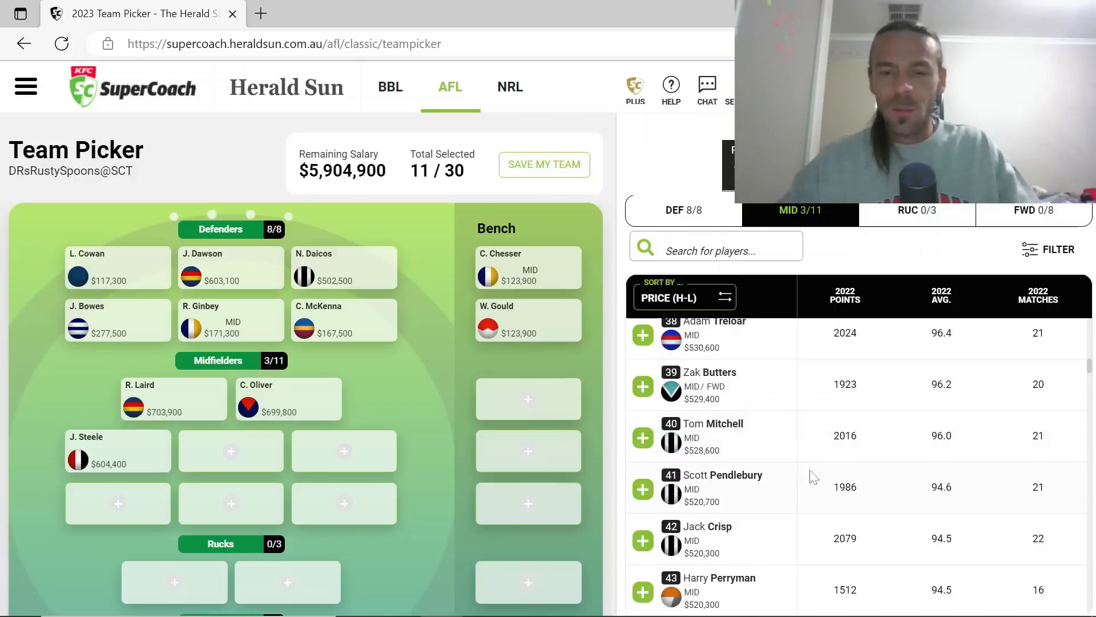
scroll(814, 476, down, 1)
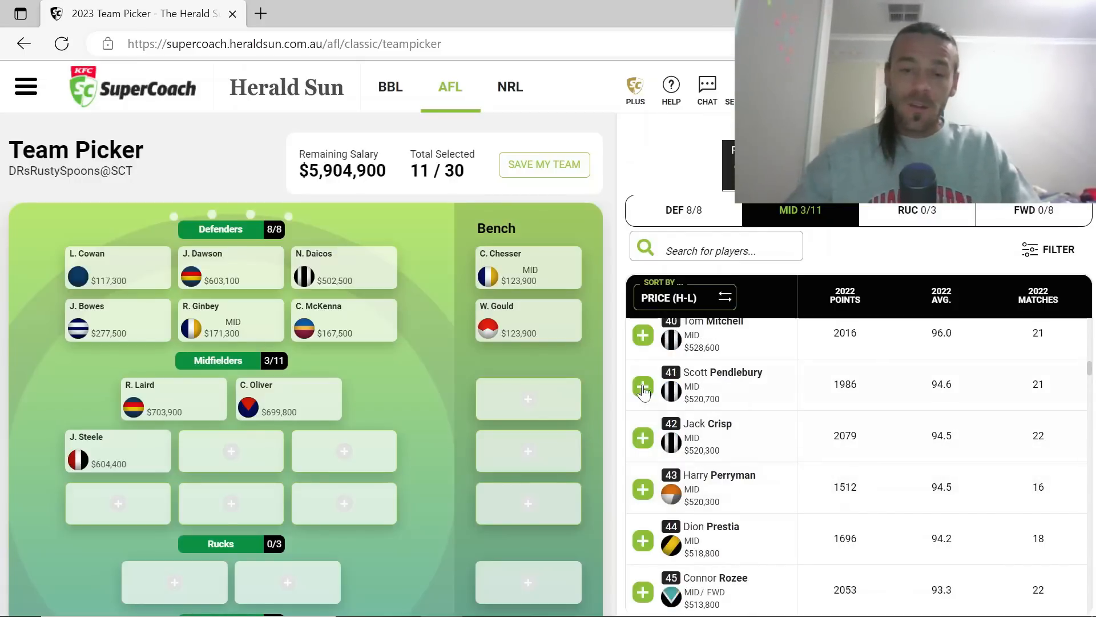
click(643, 336)
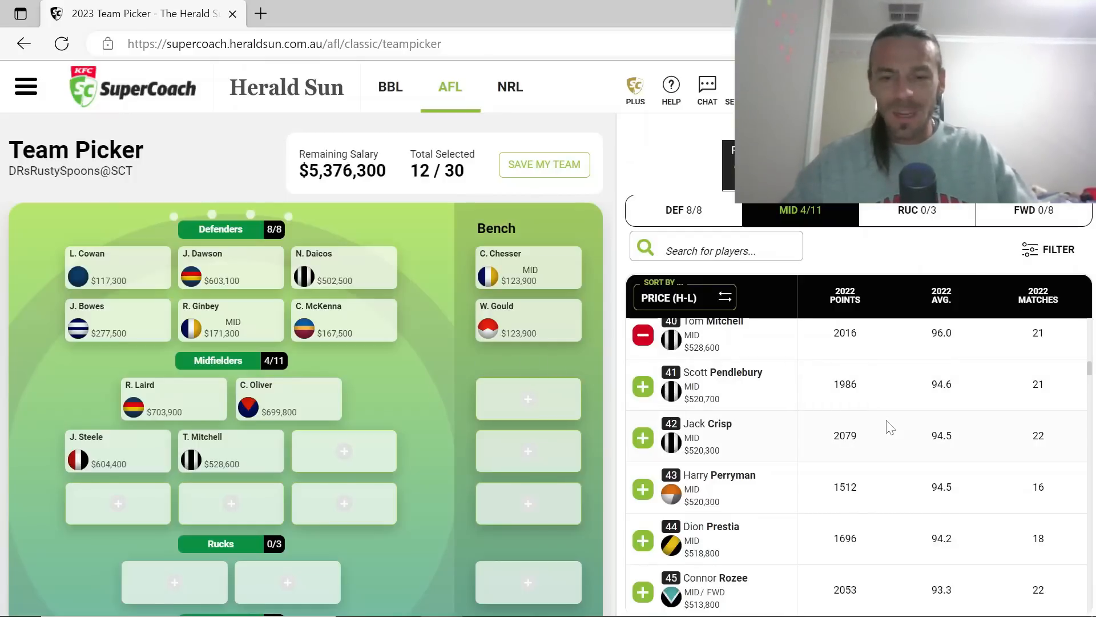
Examine the prices, 2022 averages and matches of the midfielders below Tom Mitchell, down to about $416,000 in the price-sorted list
scroll(890, 426, down, 1)
scroll(890, 426, down, 3)
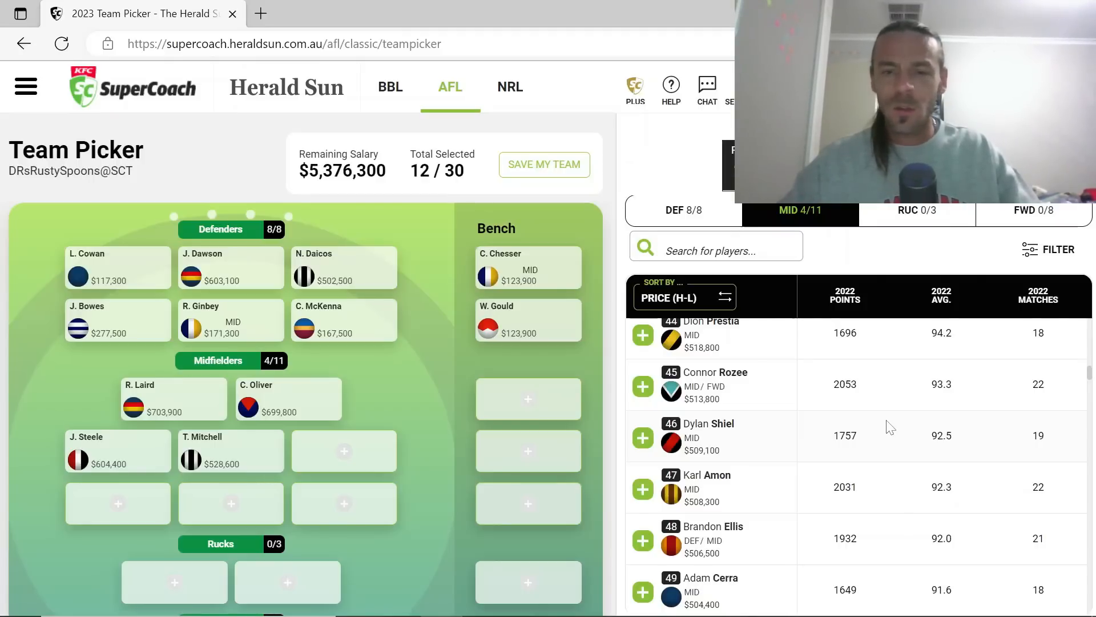
scroll(890, 427, down, 1)
scroll(890, 427, down, 1)
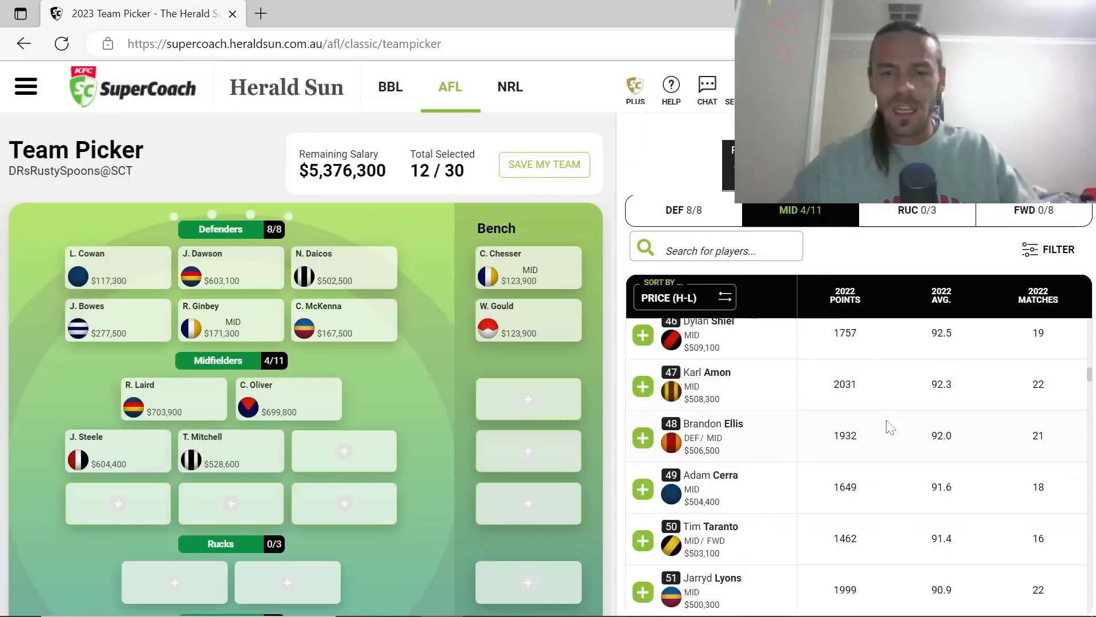
scroll(890, 427, down, 1)
scroll(890, 427, down, 1)
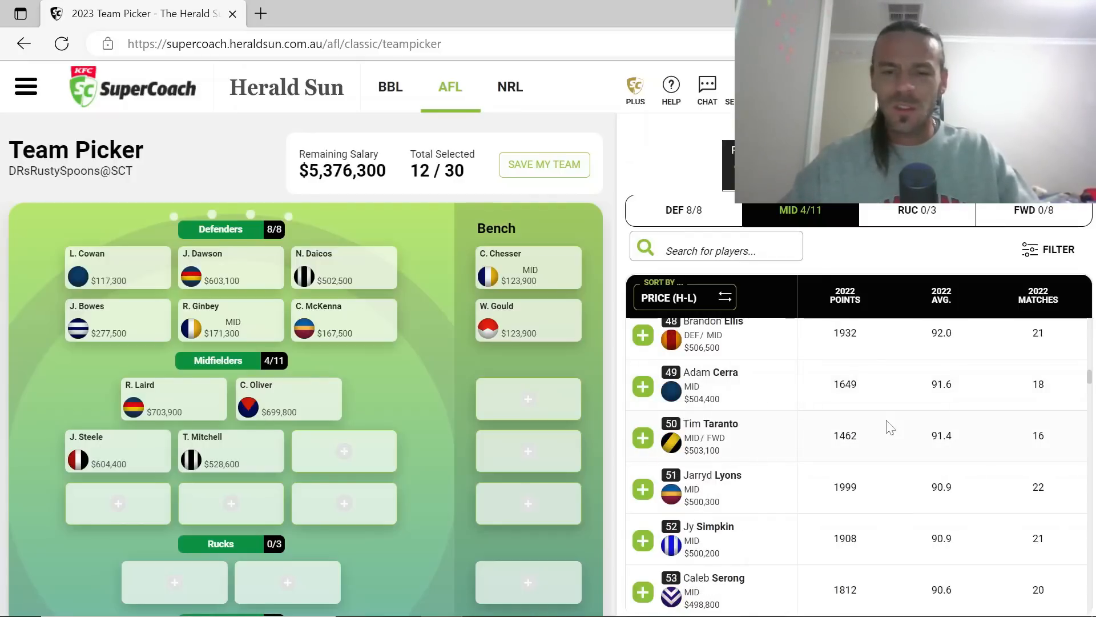
scroll(890, 427, down, 2)
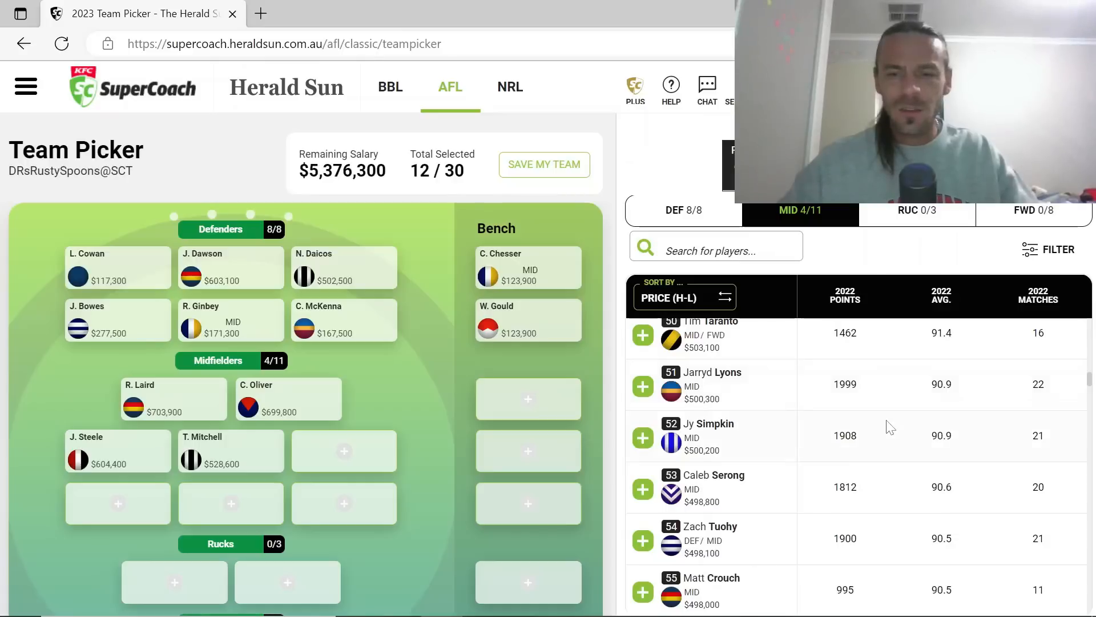
scroll(890, 427, down, 1)
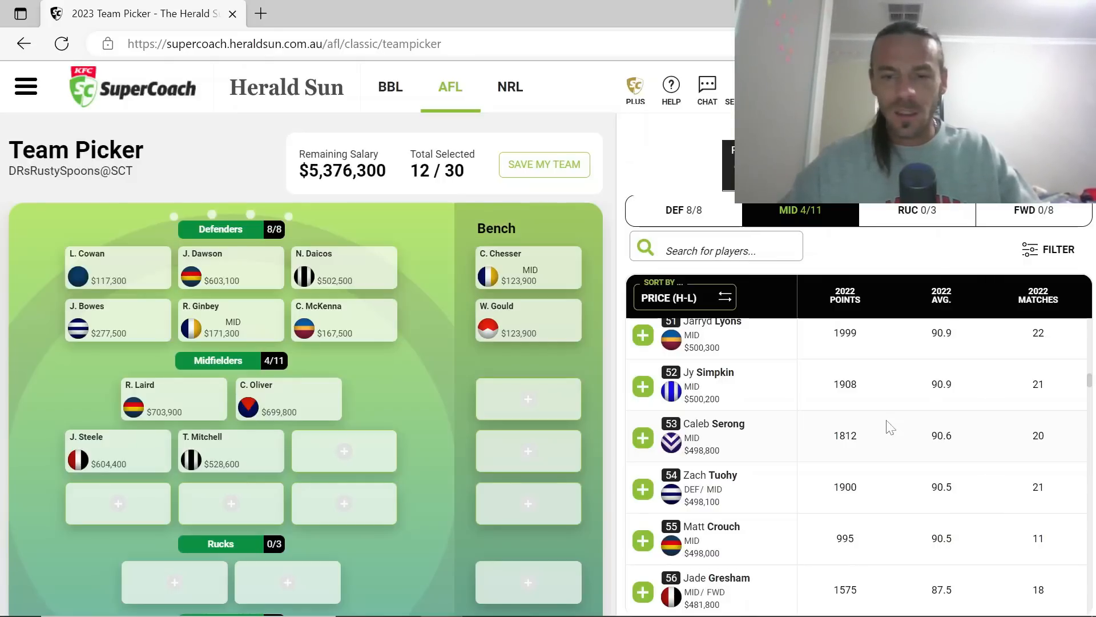
scroll(891, 427, down, 1)
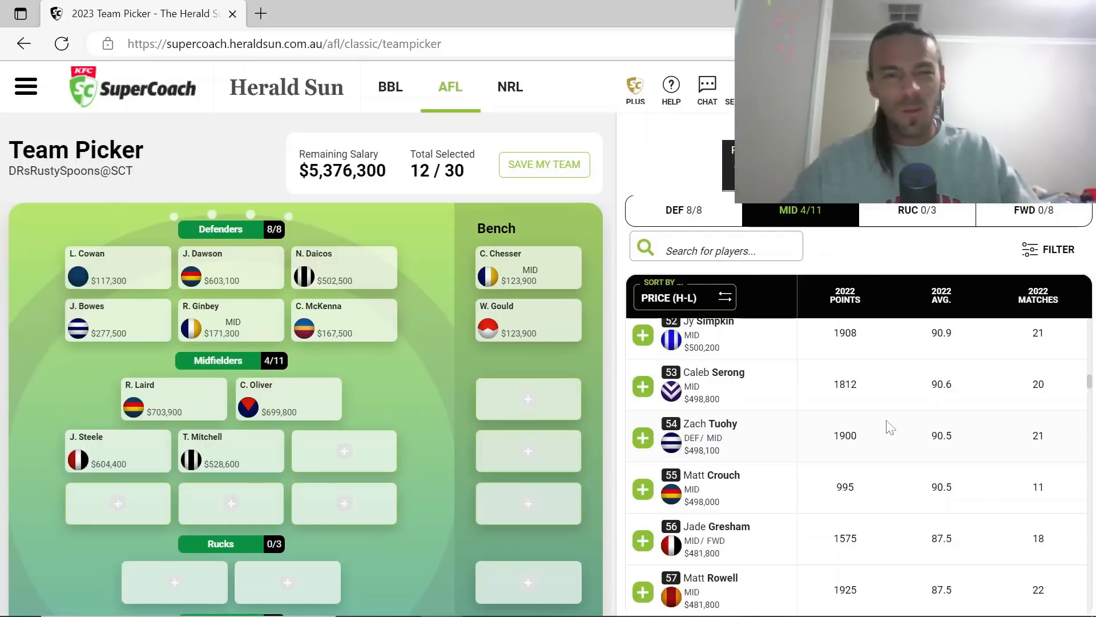
scroll(890, 427, down, 2)
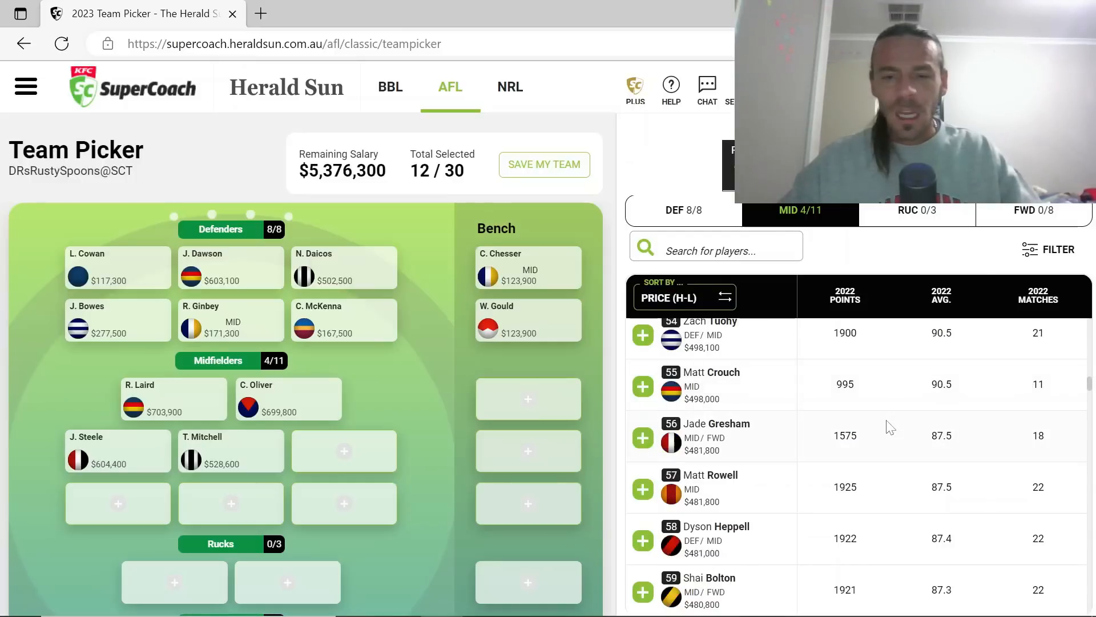
scroll(890, 428, down, 1)
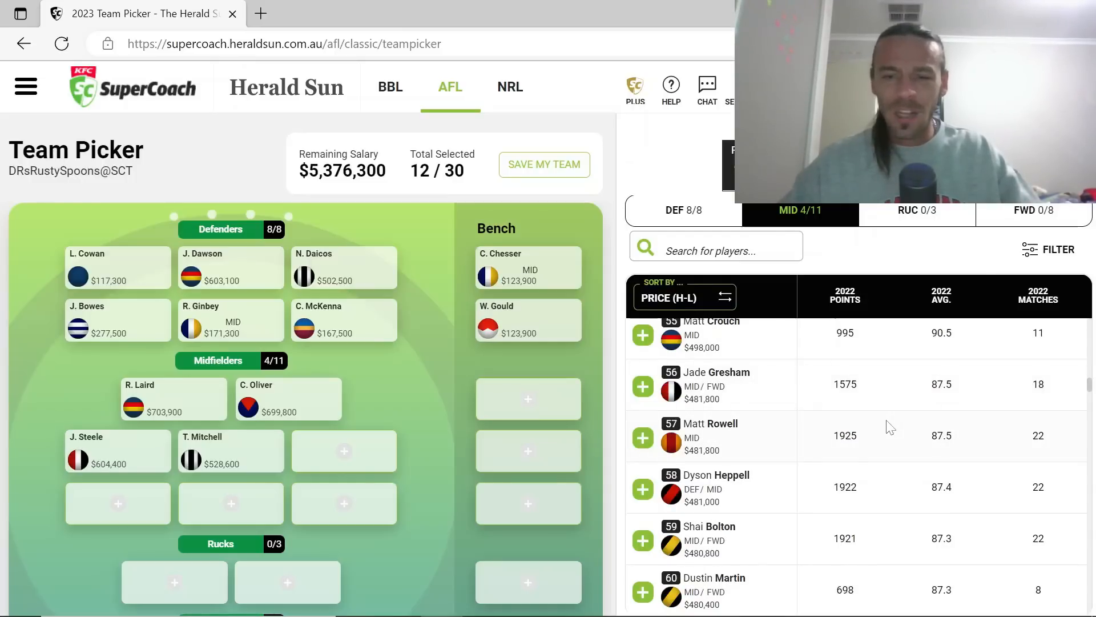
scroll(890, 427, down, 1)
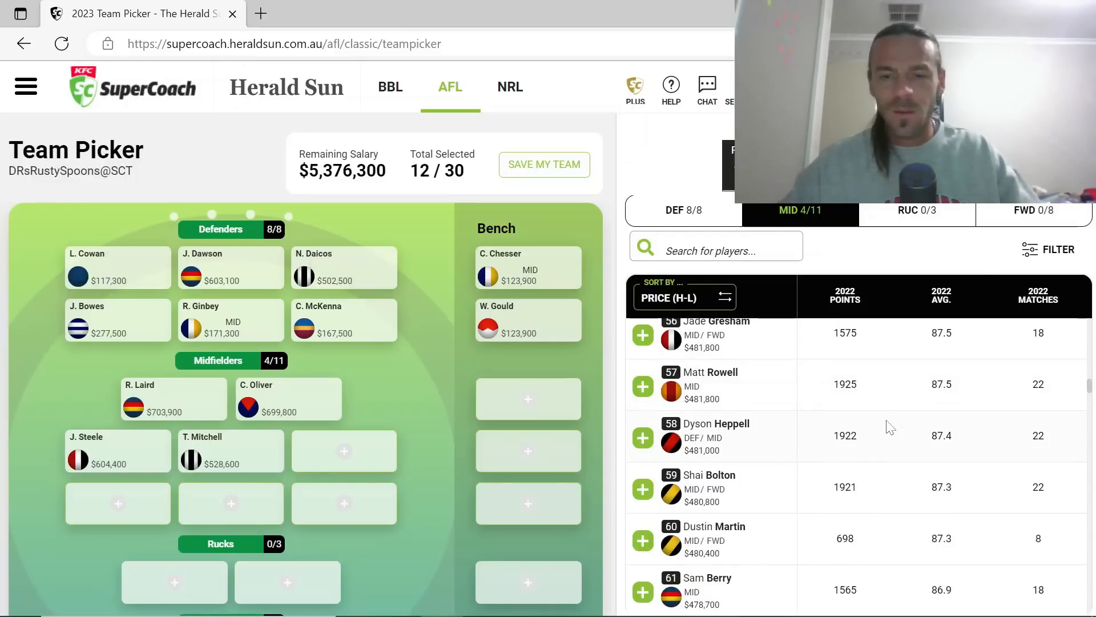
scroll(890, 427, down, 1)
scroll(890, 428, down, 1)
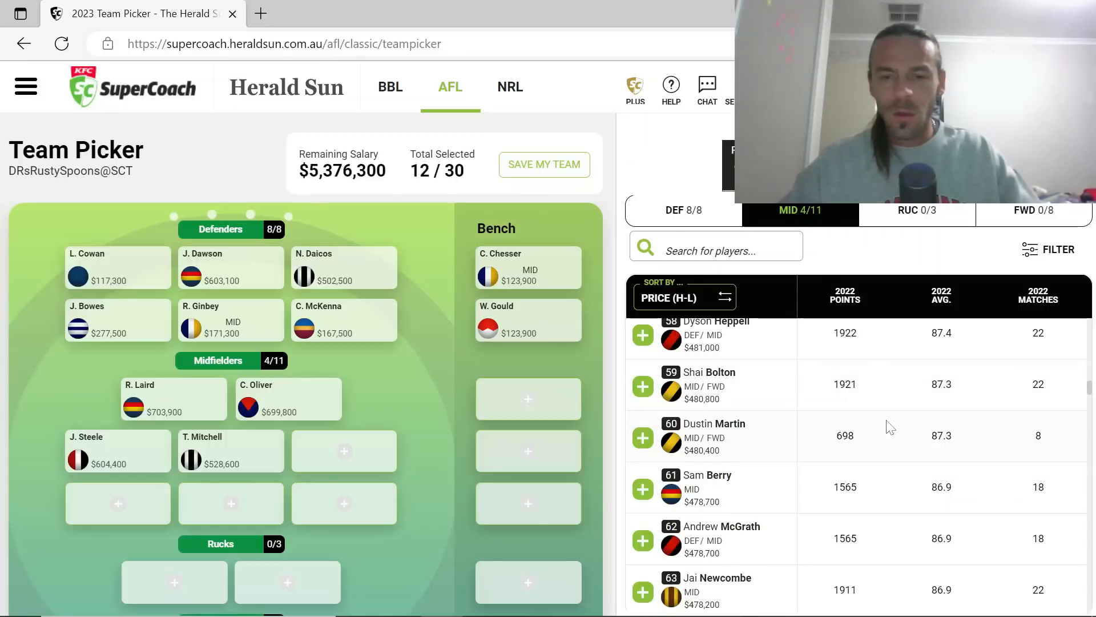
scroll(889, 428, down, 1)
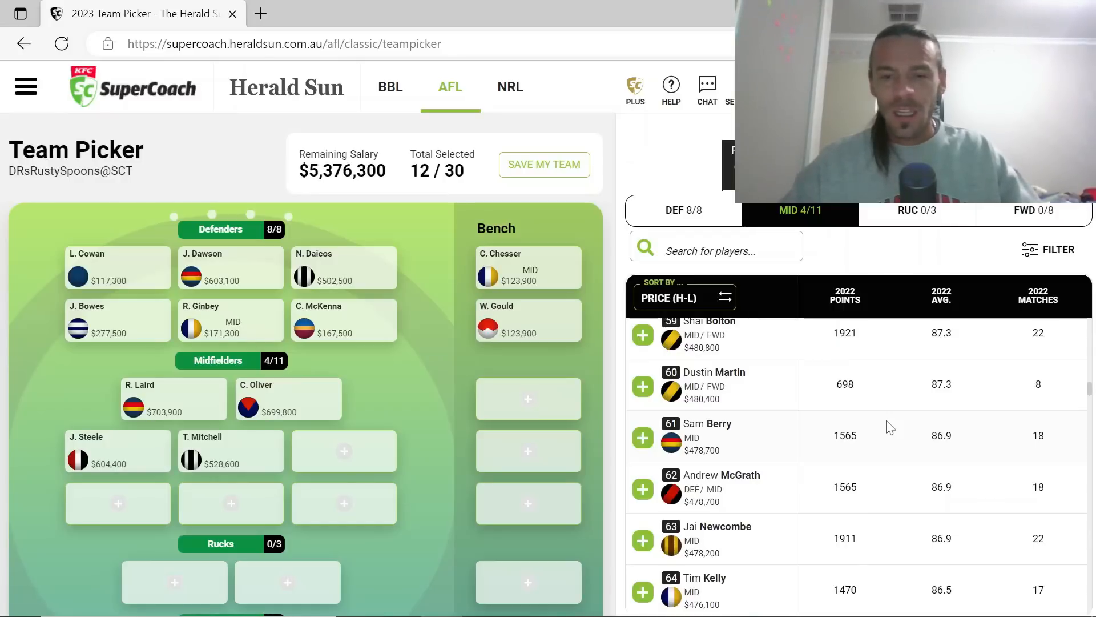
scroll(890, 427, down, 2)
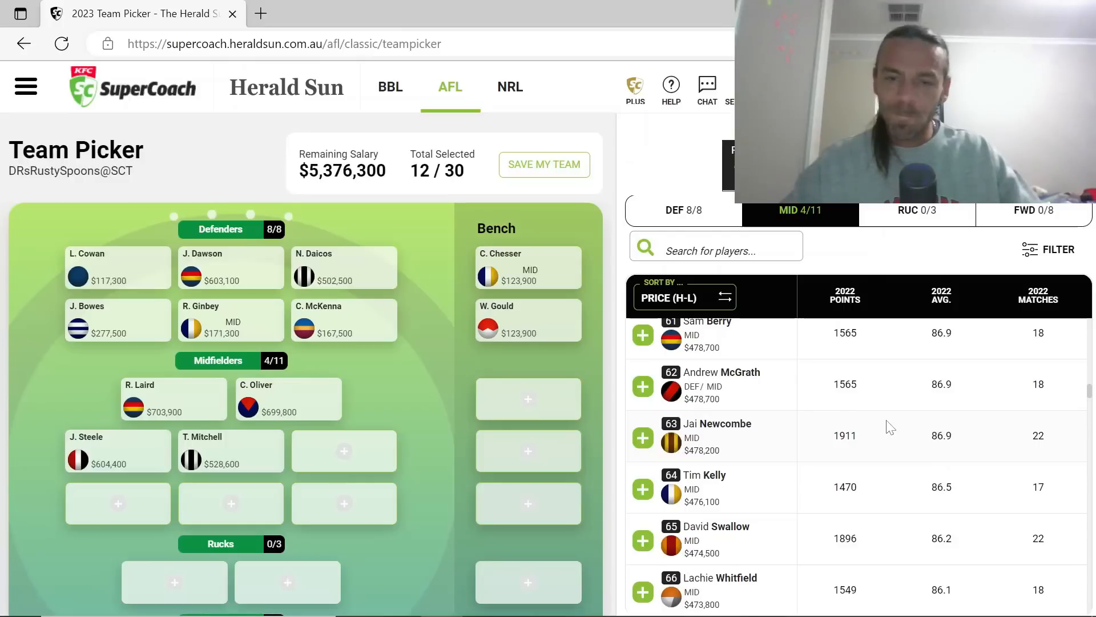
scroll(891, 427, down, 2)
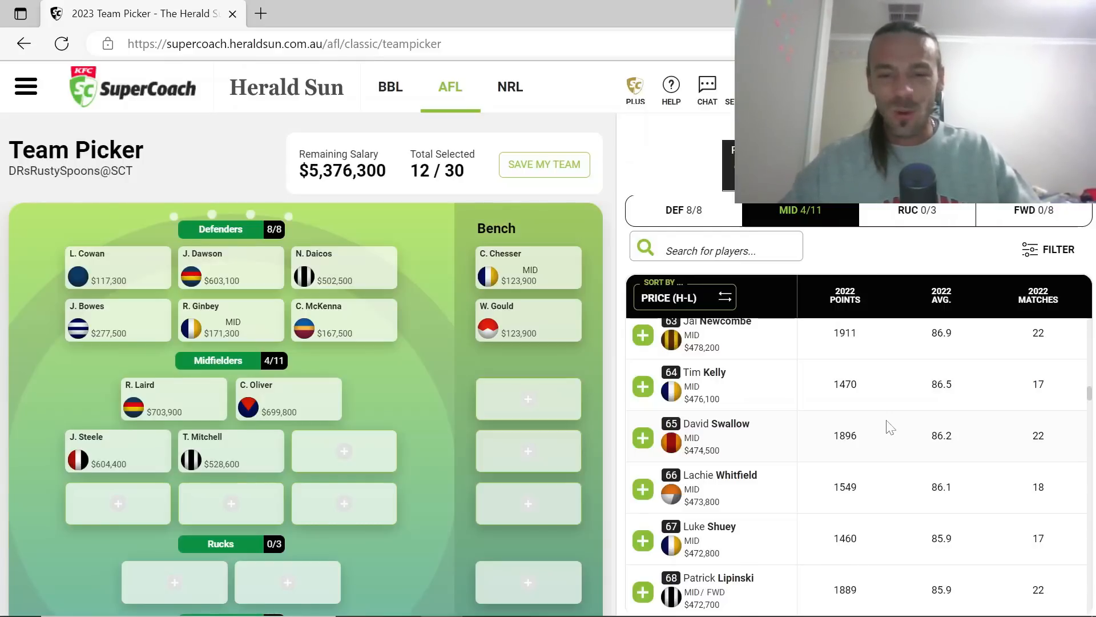
scroll(889, 428, down, 1)
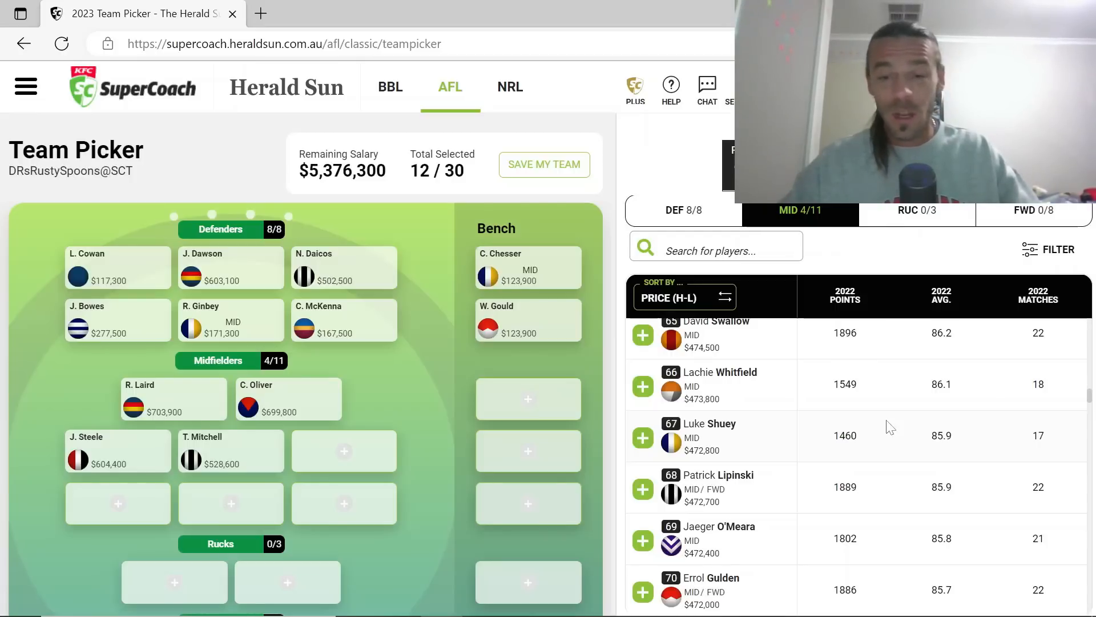
scroll(890, 427, down, 2)
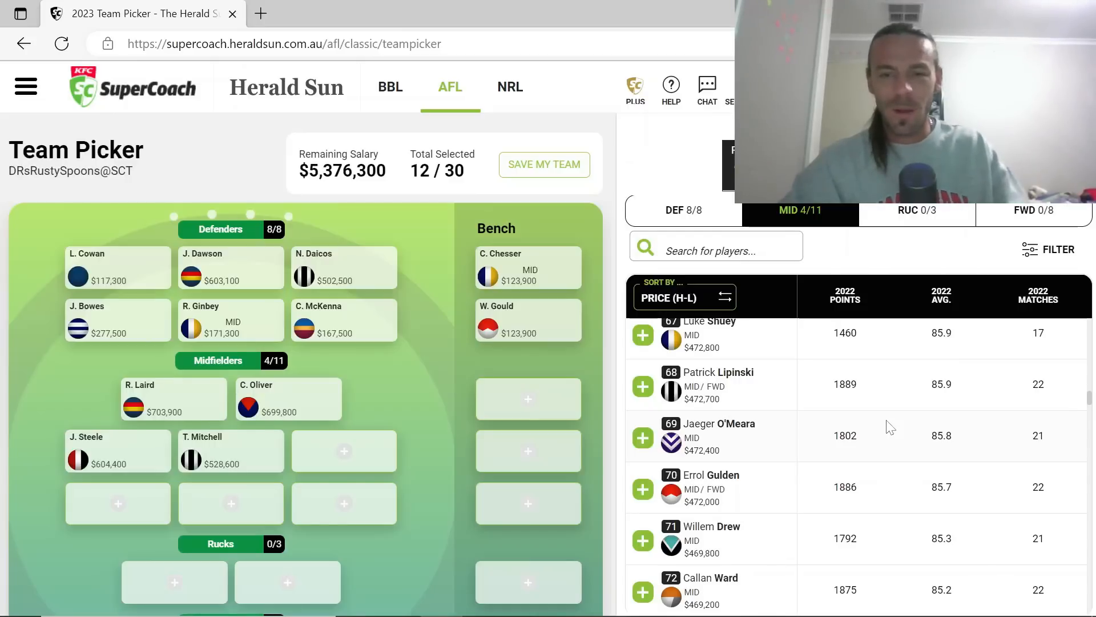
scroll(890, 427, down, 2)
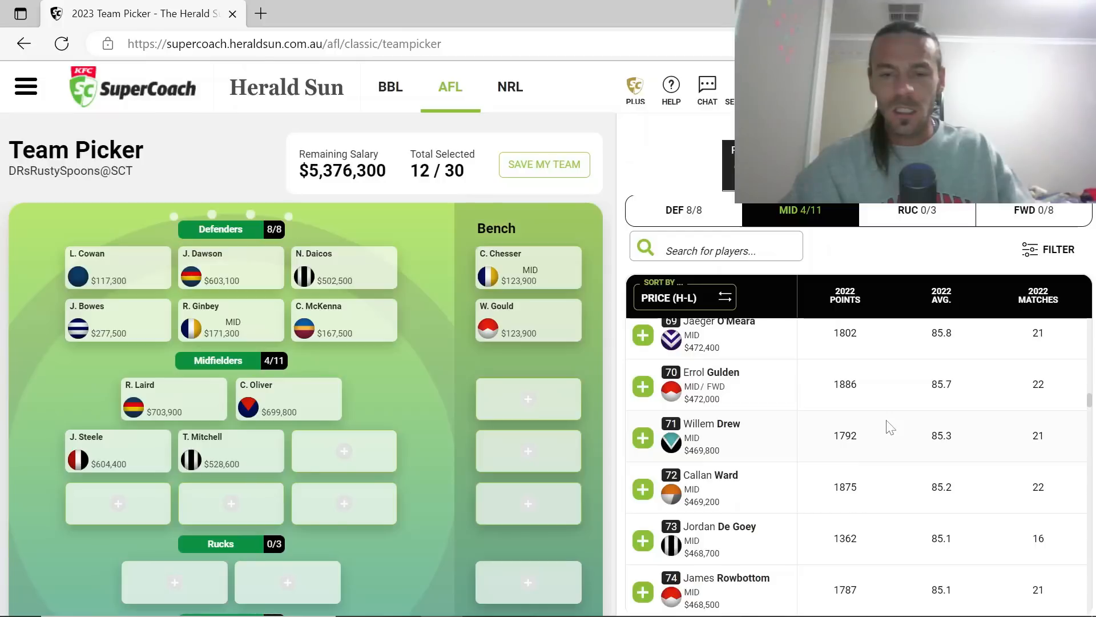
scroll(891, 427, down, 1)
scroll(891, 427, down, 1)
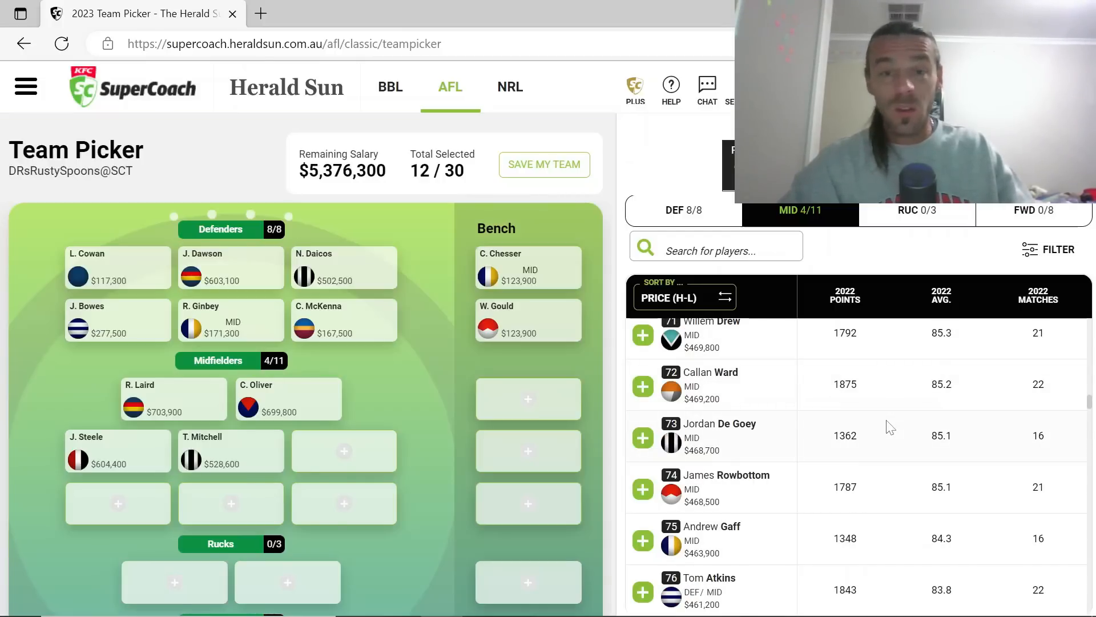
scroll(891, 427, down, 2)
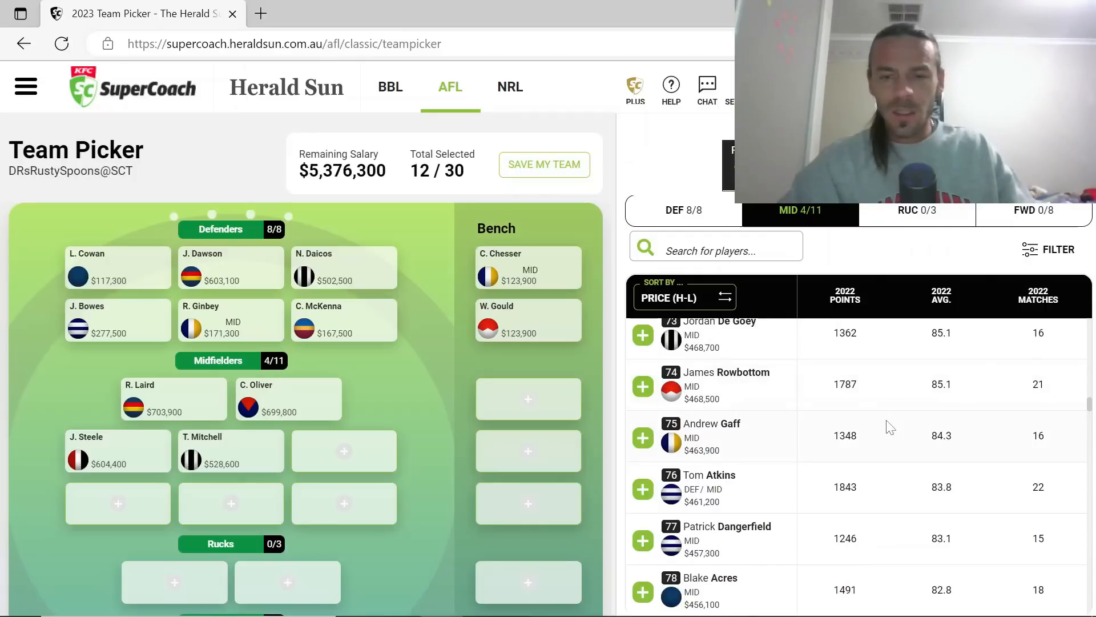
scroll(890, 427, down, 1)
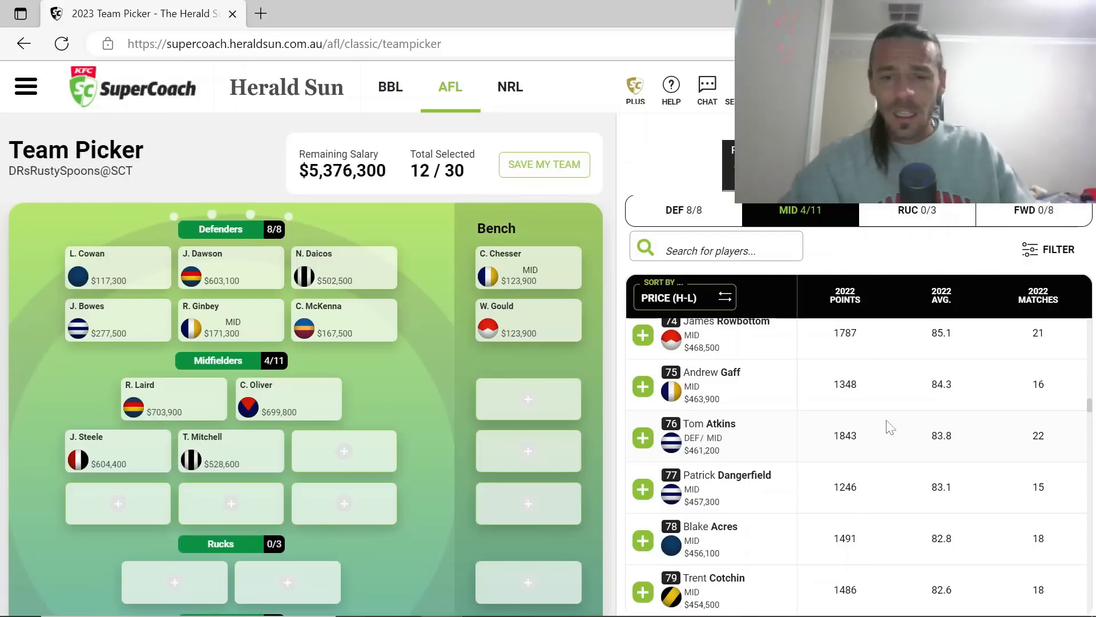
scroll(891, 427, down, 3)
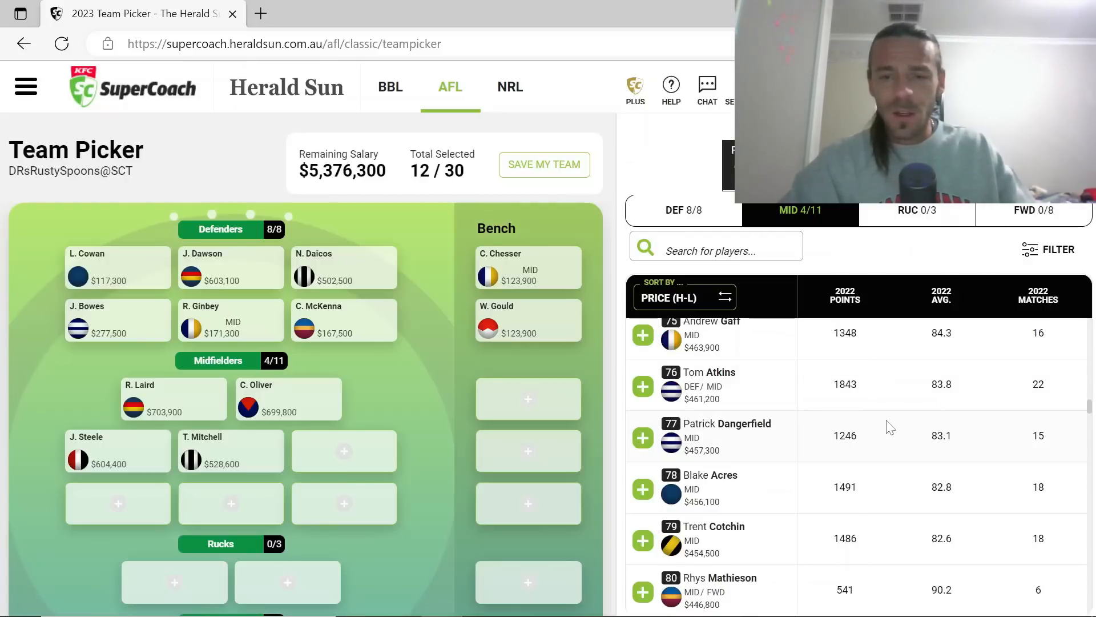
scroll(890, 427, down, 1)
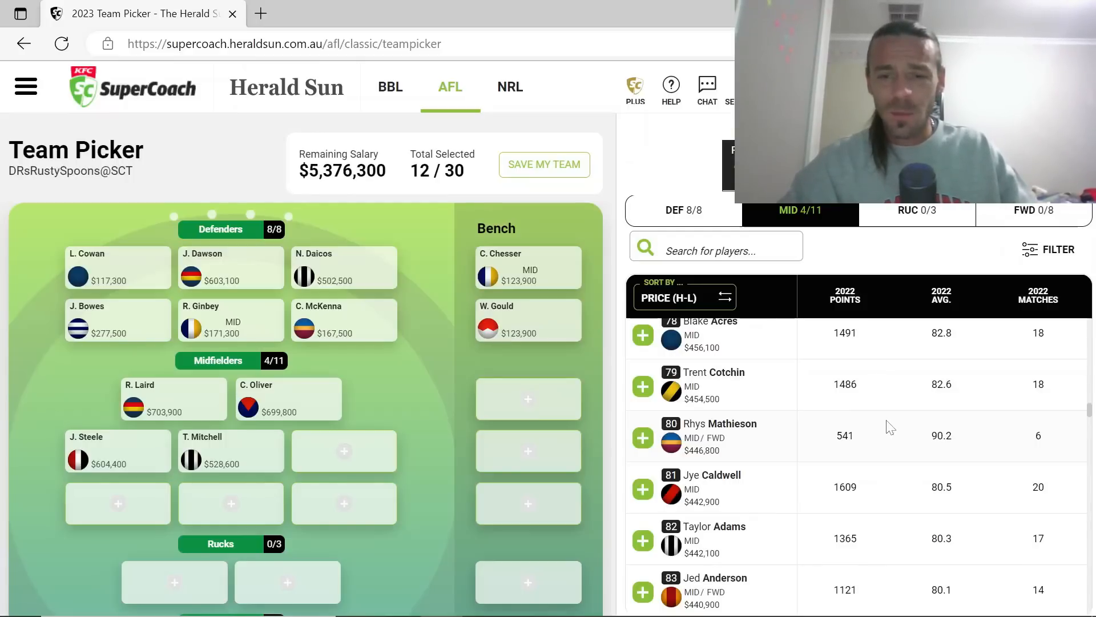
scroll(891, 427, down, 1)
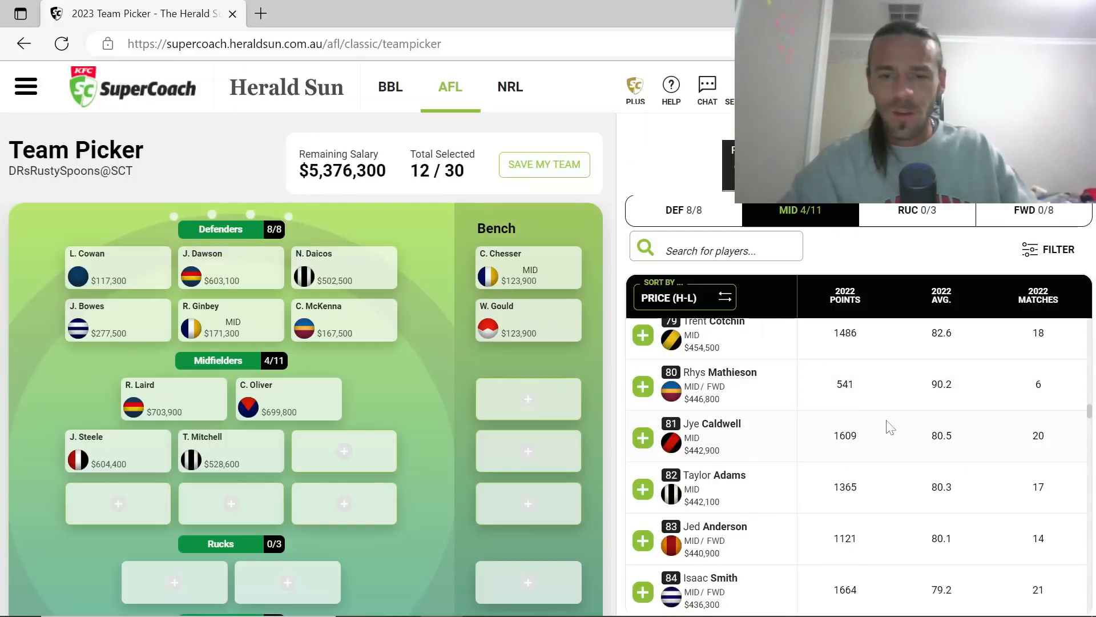
scroll(890, 427, down, 1)
scroll(891, 427, down, 1)
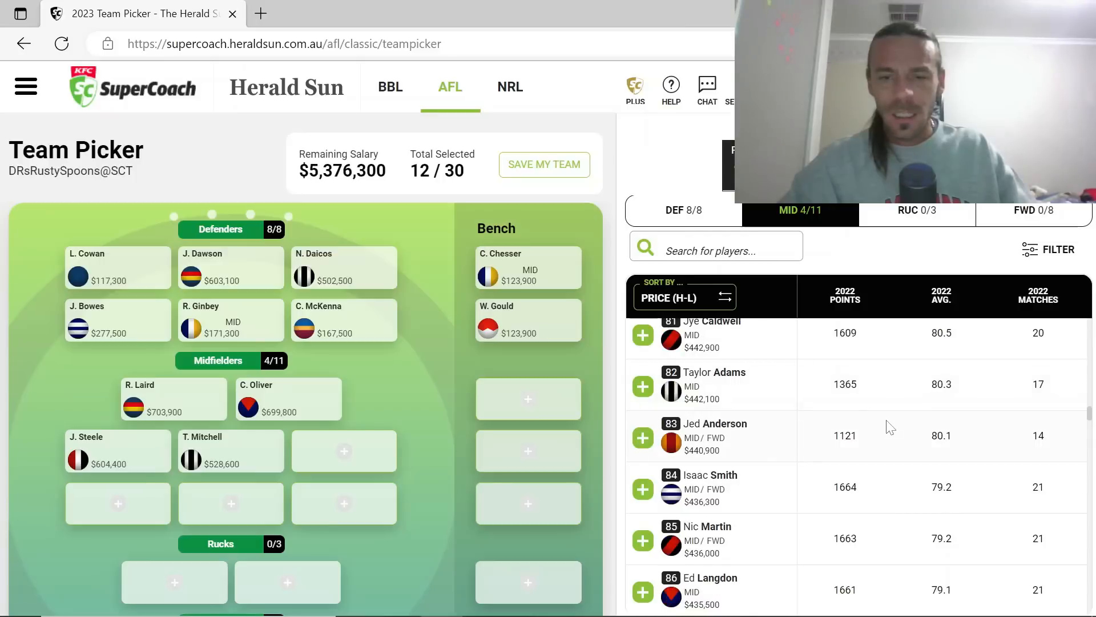
scroll(890, 428, down, 1)
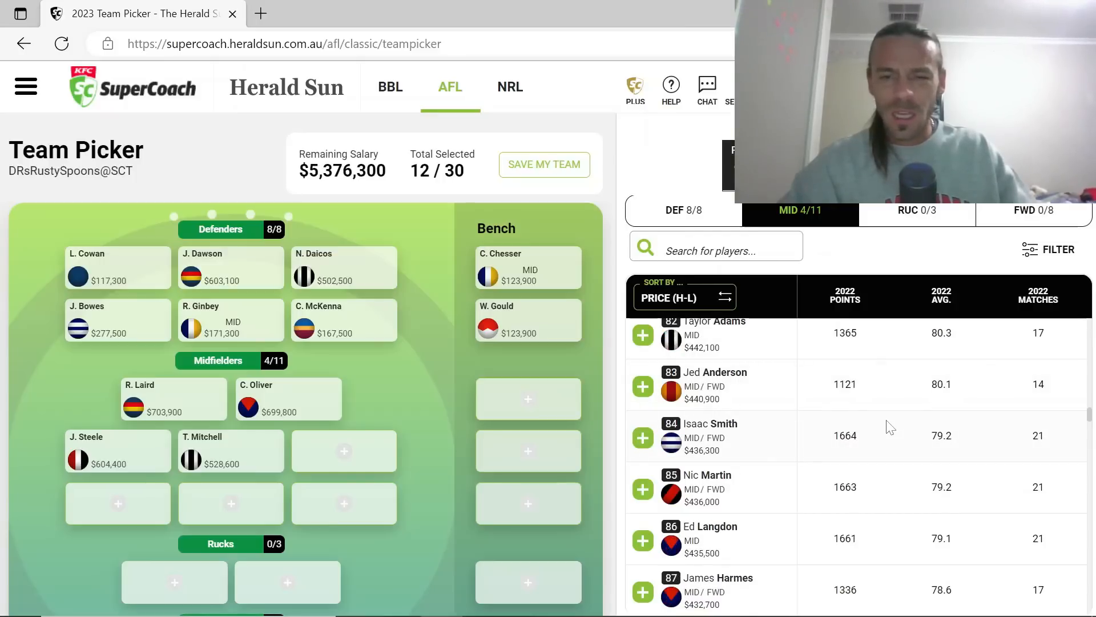
scroll(891, 427, down, 1)
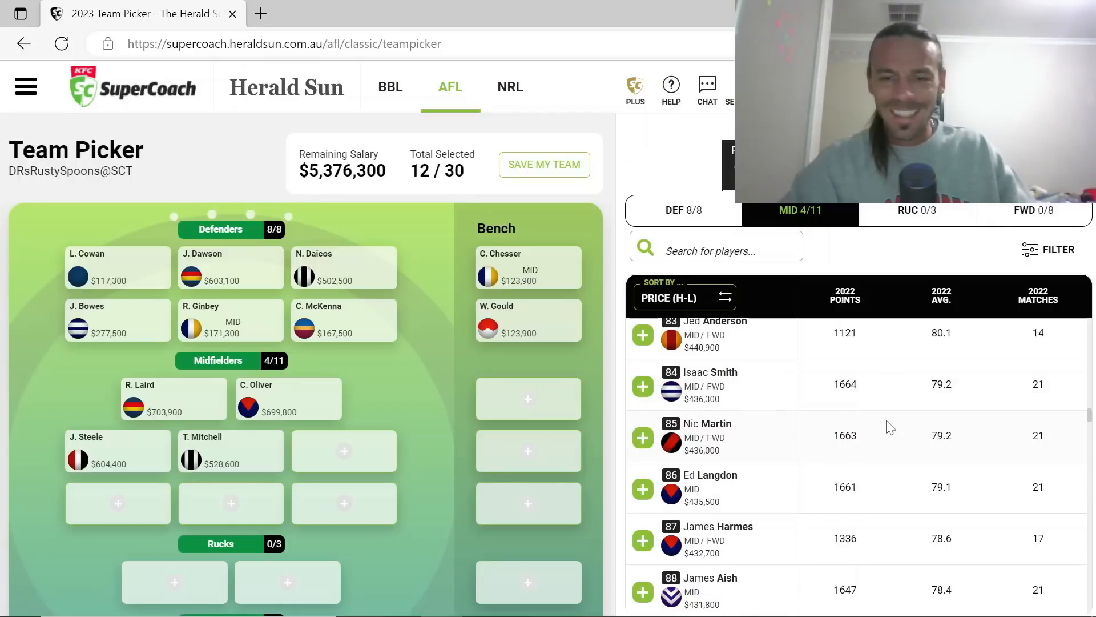
scroll(891, 427, down, 2)
scroll(891, 427, down, 4)
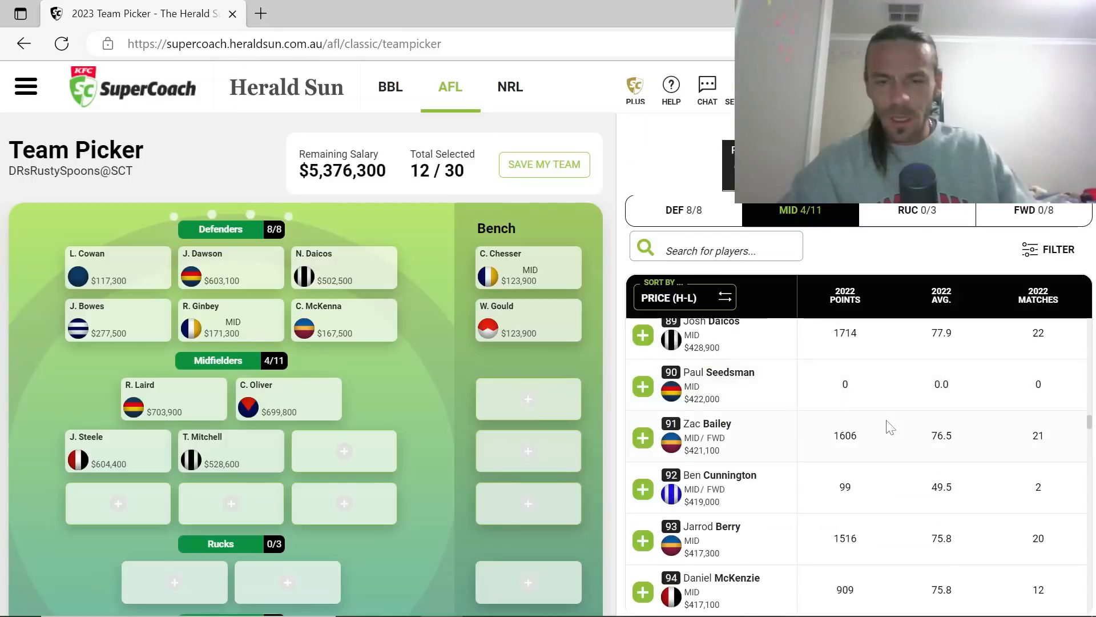
scroll(891, 428, down, 1)
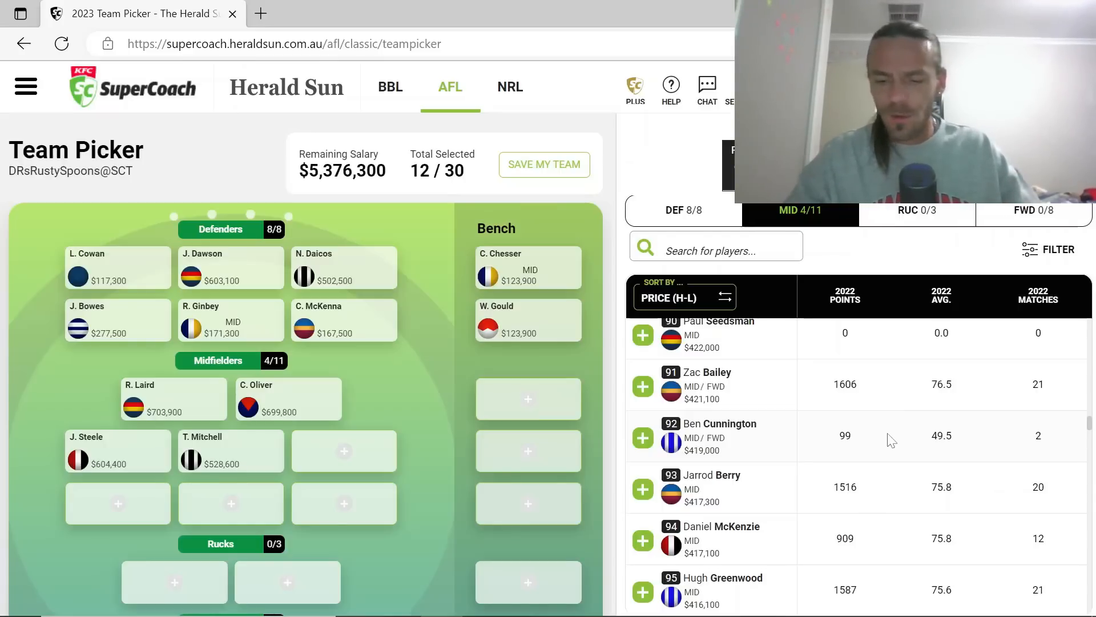
Examine the prices, 2022 averages and matches of the midfielders priced from about $417,000 down to about $335,000
scroll(892, 439, down, 3)
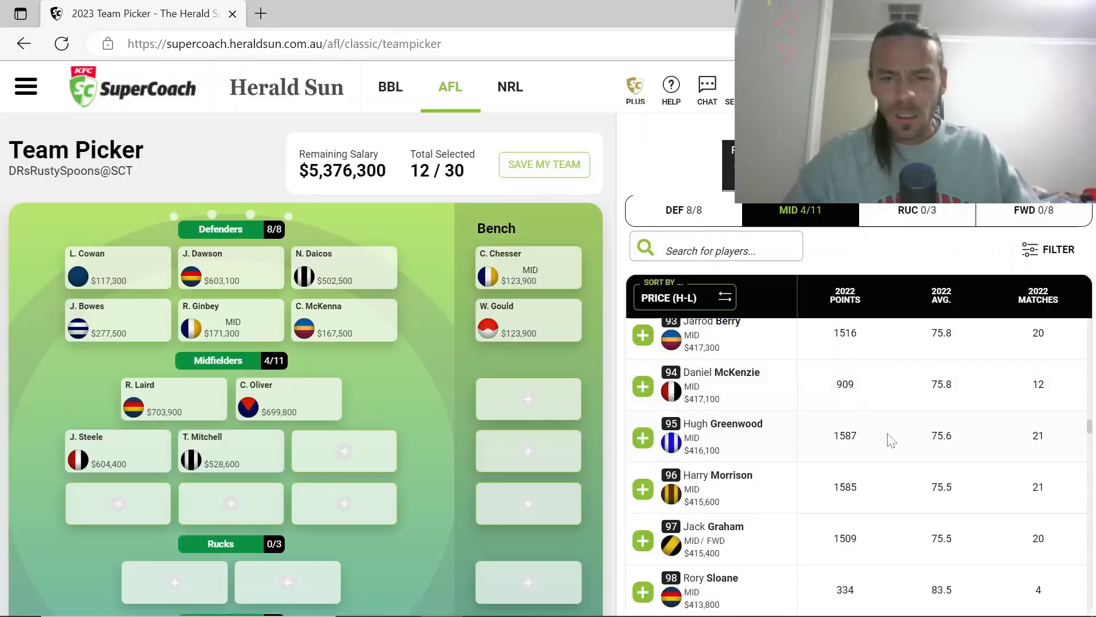
scroll(892, 440, down, 2)
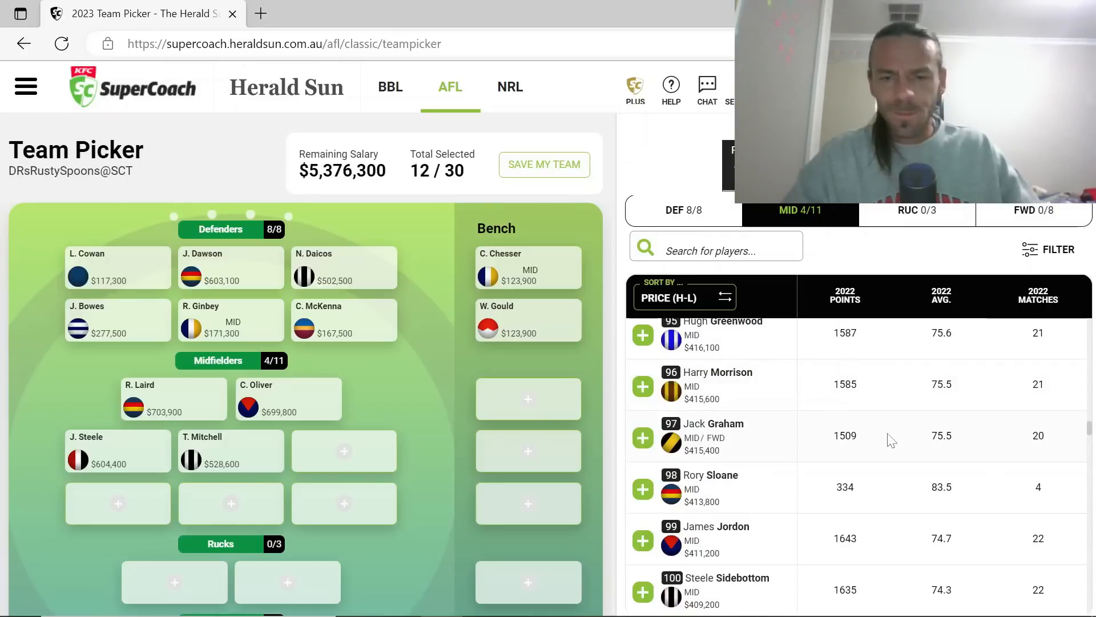
scroll(891, 439, down, 5)
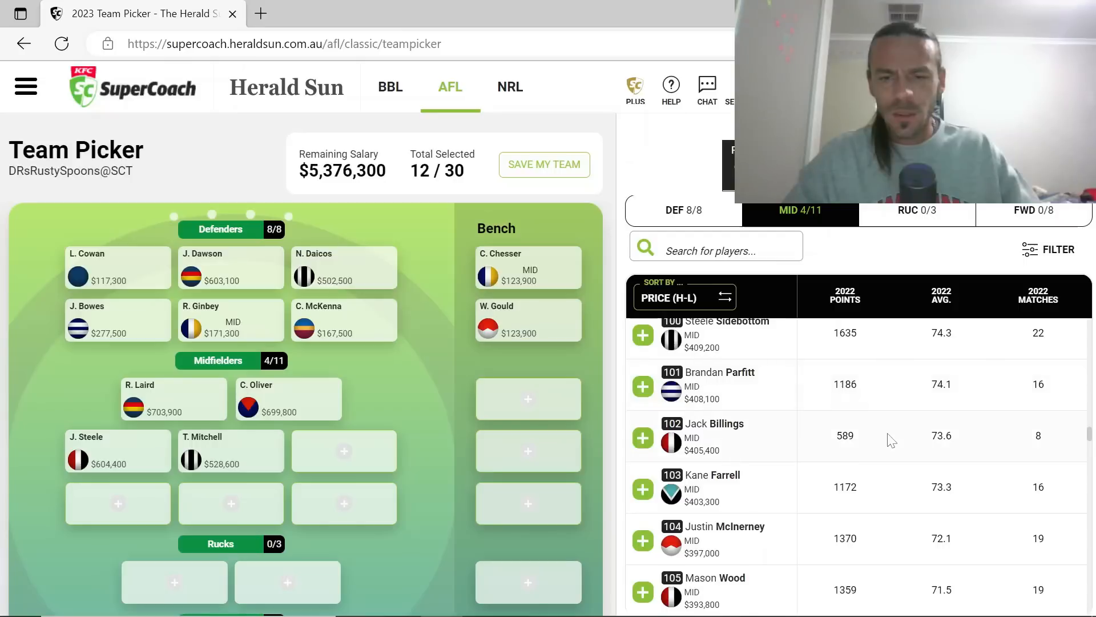
scroll(892, 440, down, 4)
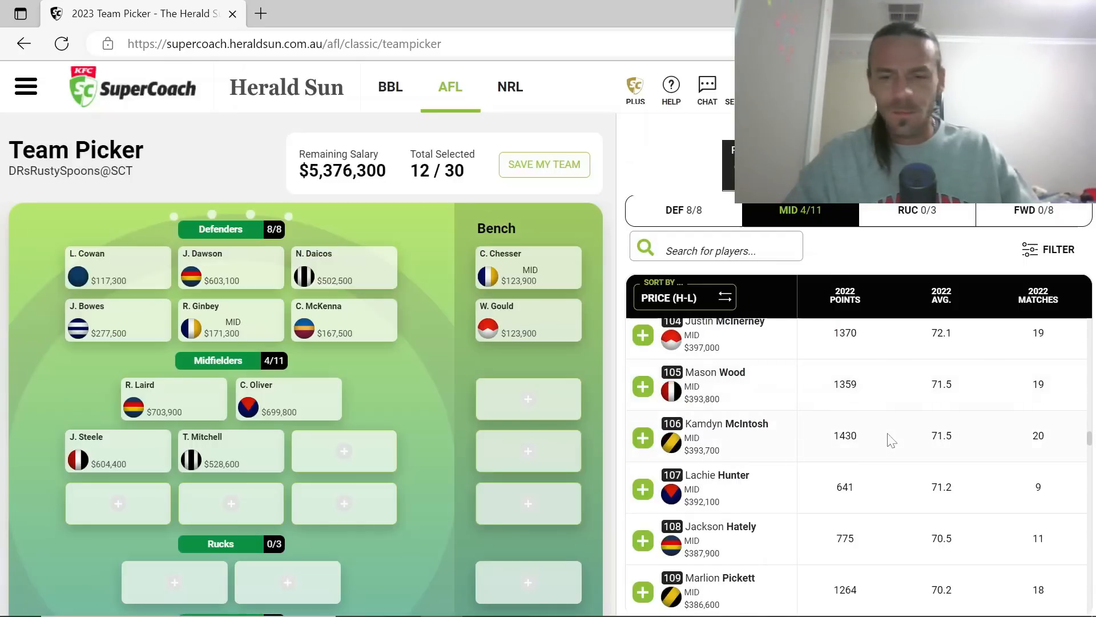
scroll(892, 440, down, 3)
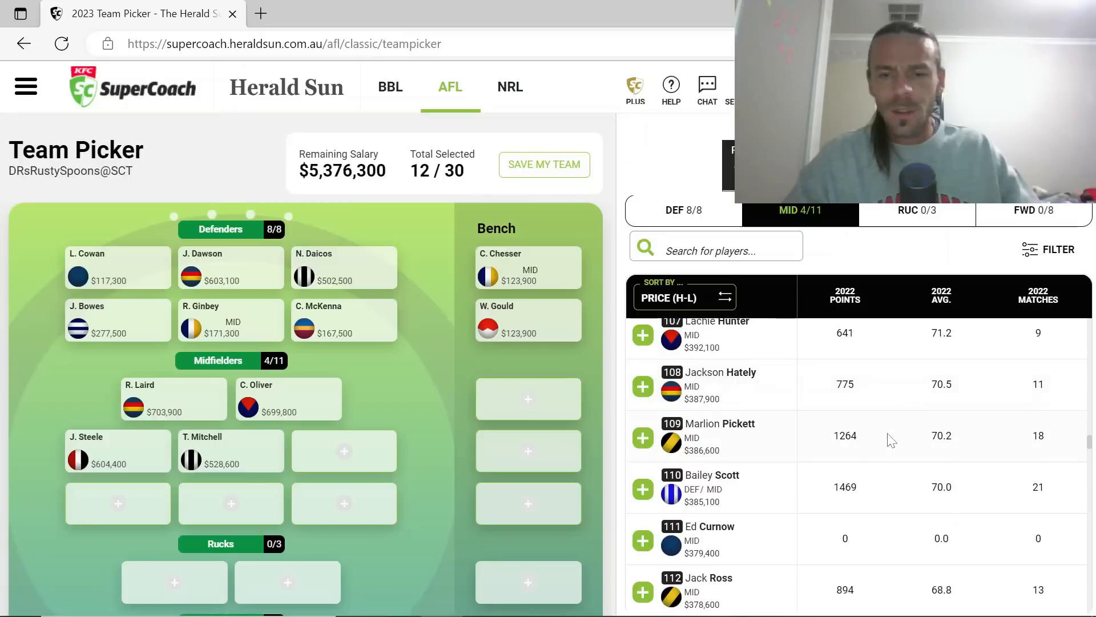
scroll(892, 440, down, 1)
scroll(892, 440, down, 4)
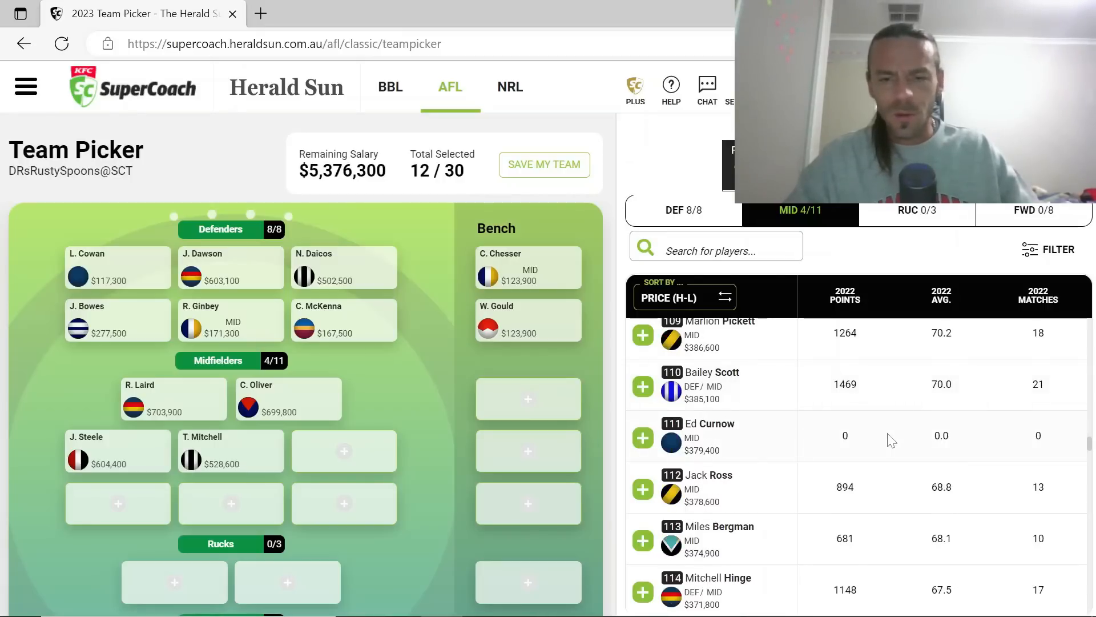
scroll(892, 440, down, 5)
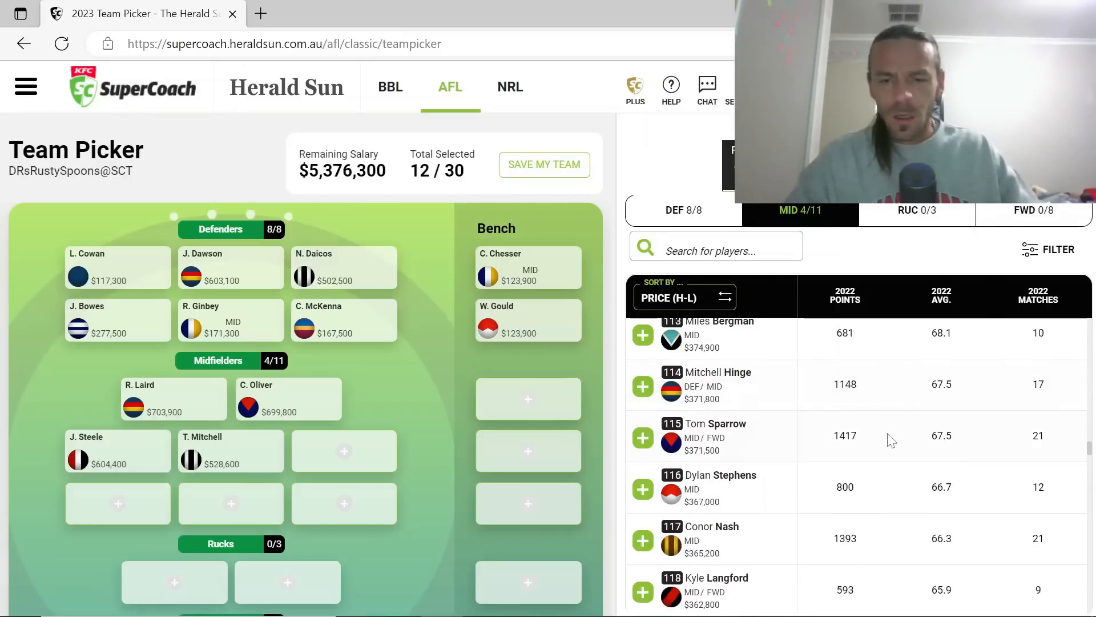
scroll(892, 440, down, 4)
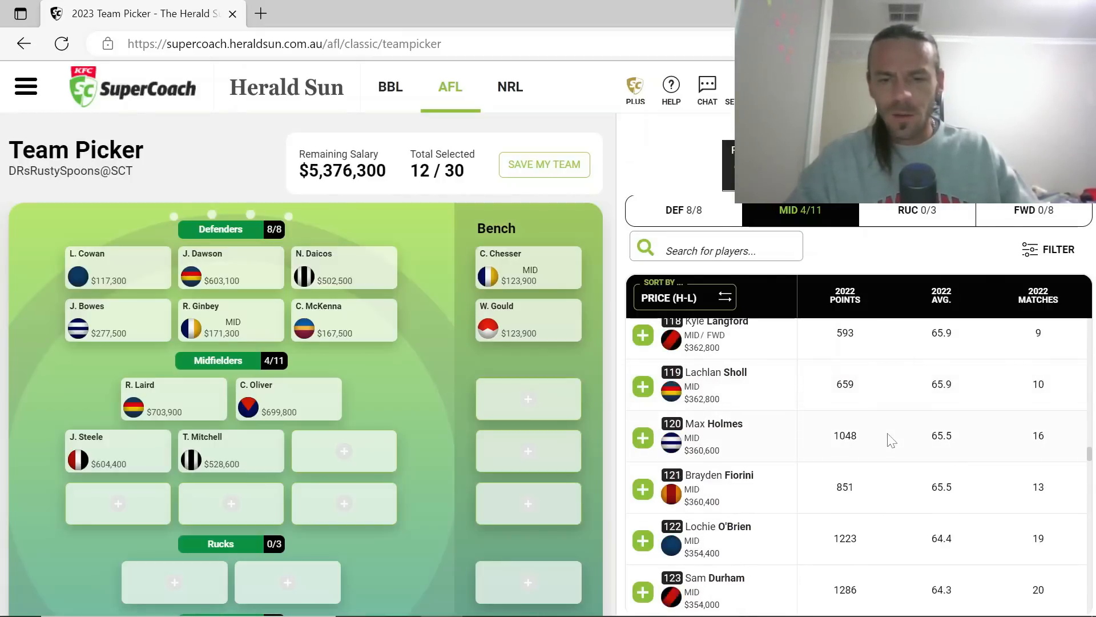
scroll(892, 440, down, 3)
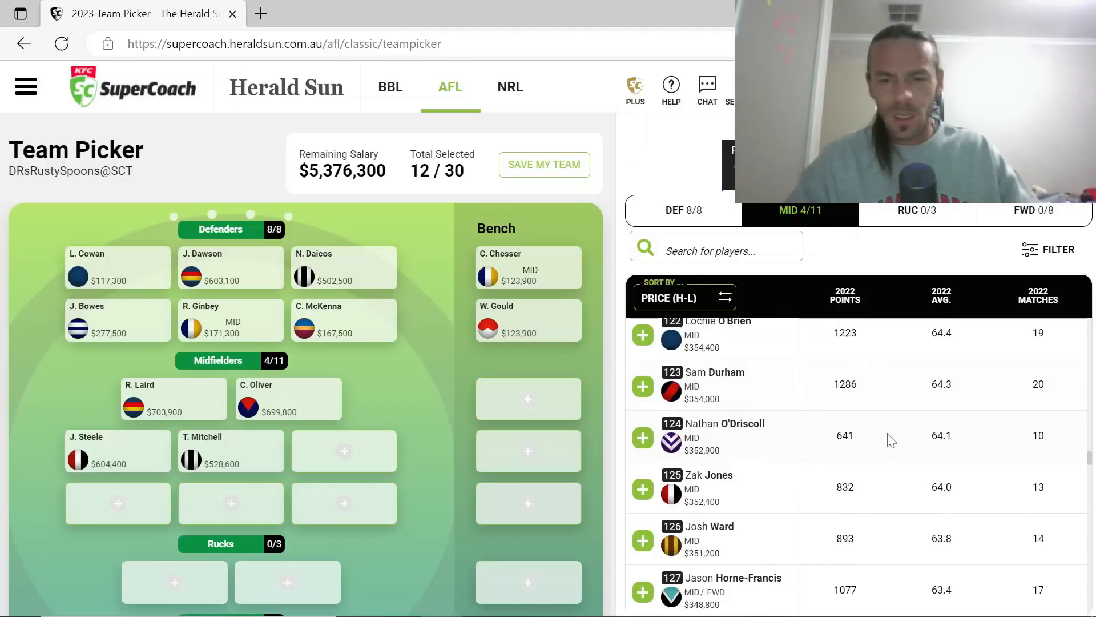
scroll(892, 440, down, 1)
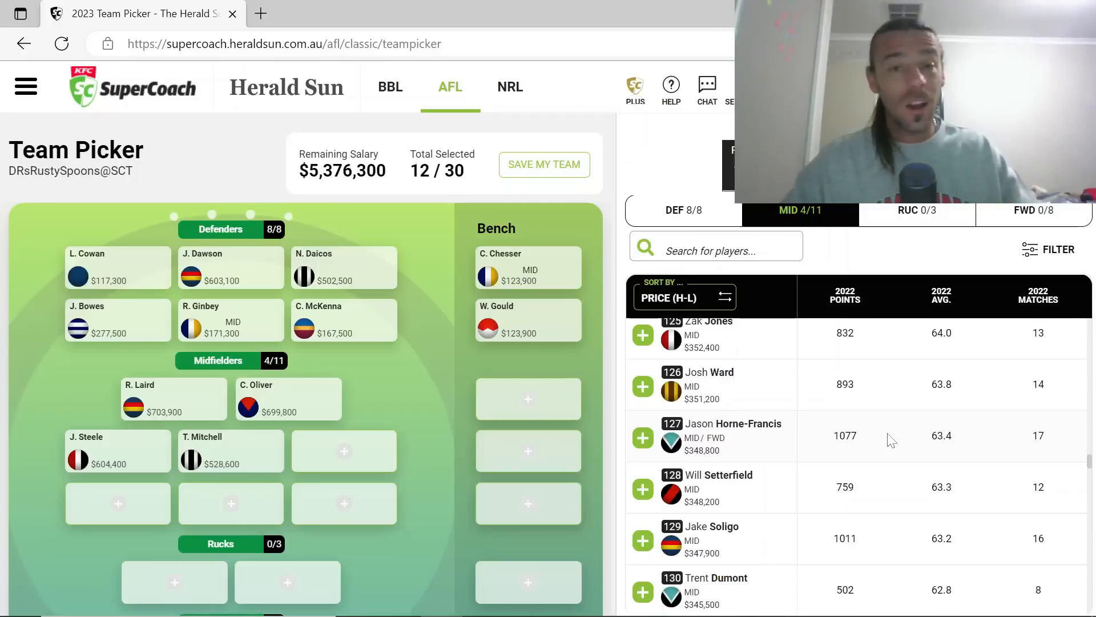
scroll(891, 439, down, 1)
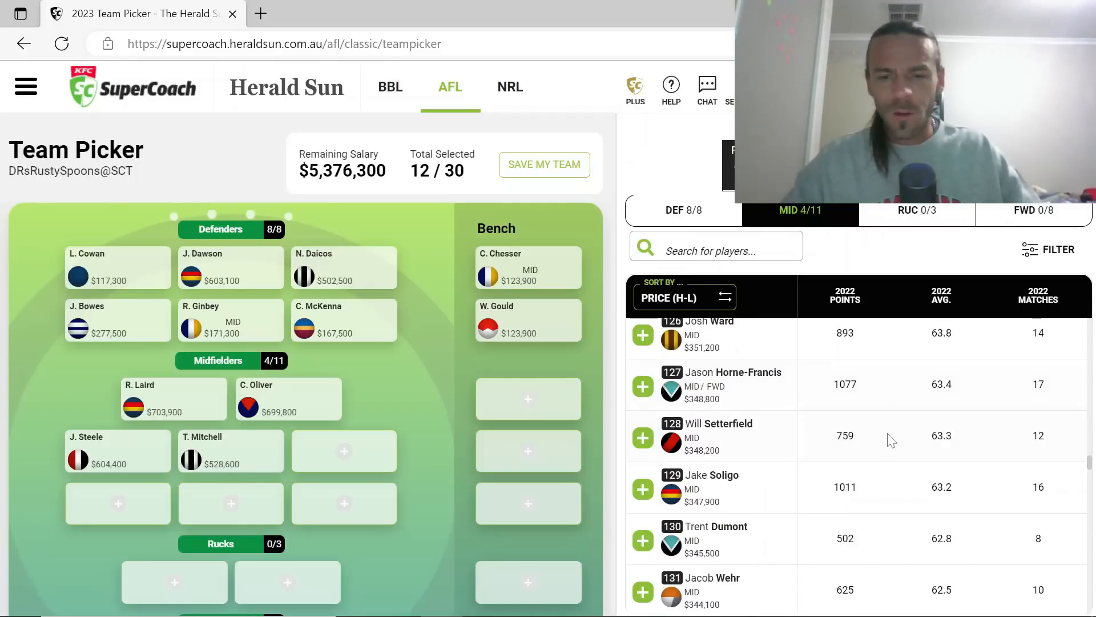
scroll(892, 439, down, 1)
scroll(892, 440, down, 1)
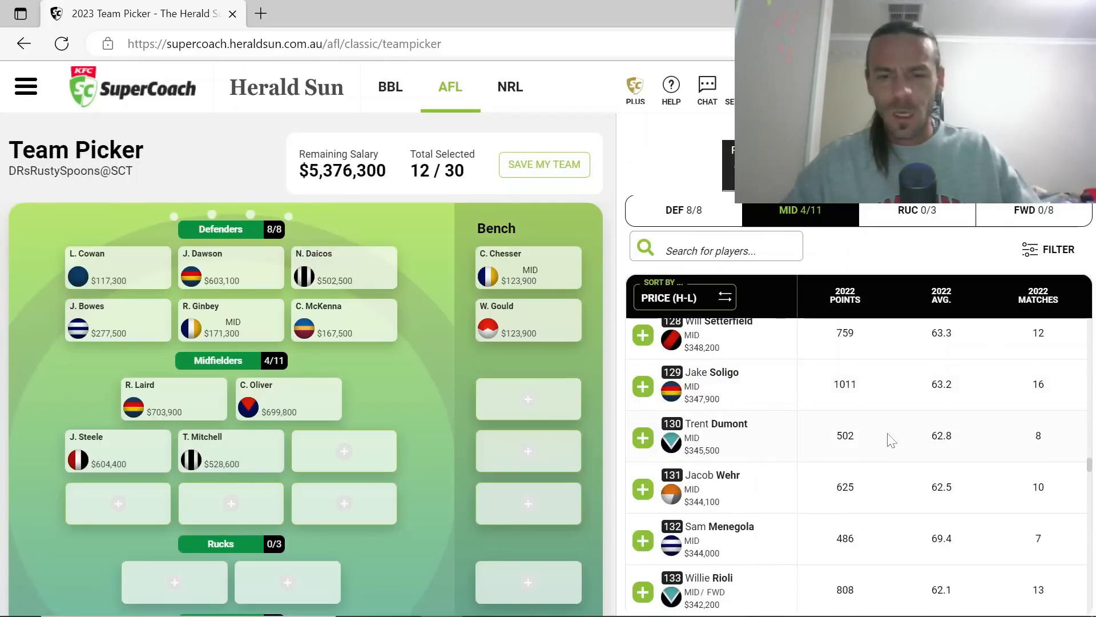
scroll(892, 440, down, 1)
scroll(892, 440, down, 5)
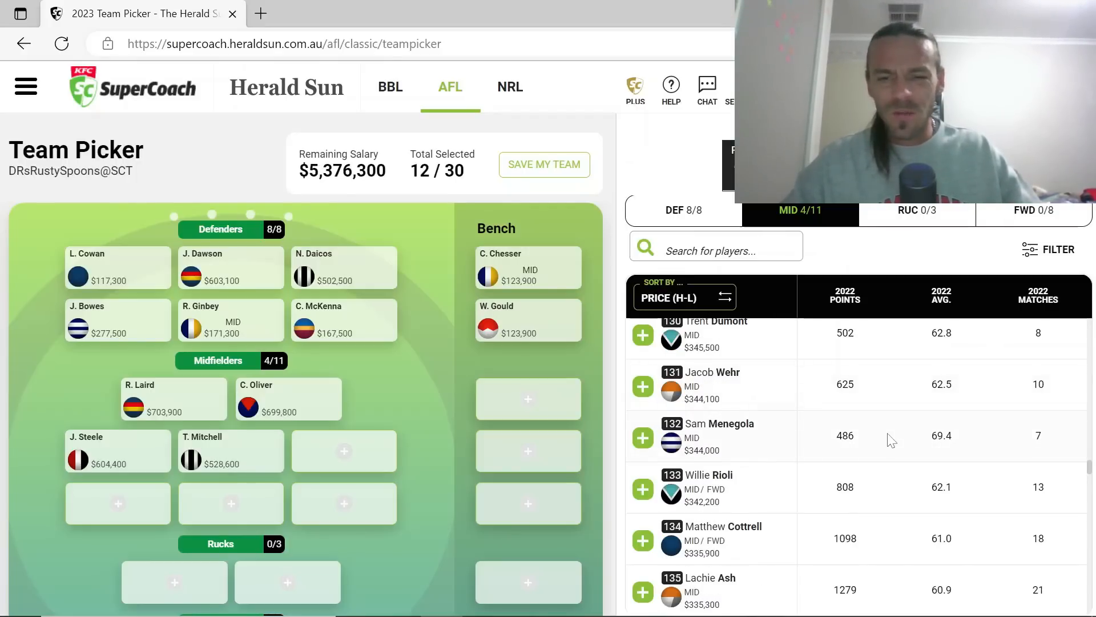
Compare the midfielders priced around $320,000 to $345,000 and add Jacob Hopper ($332,000) as the fifth midfielder
scroll(891, 440, down, 1)
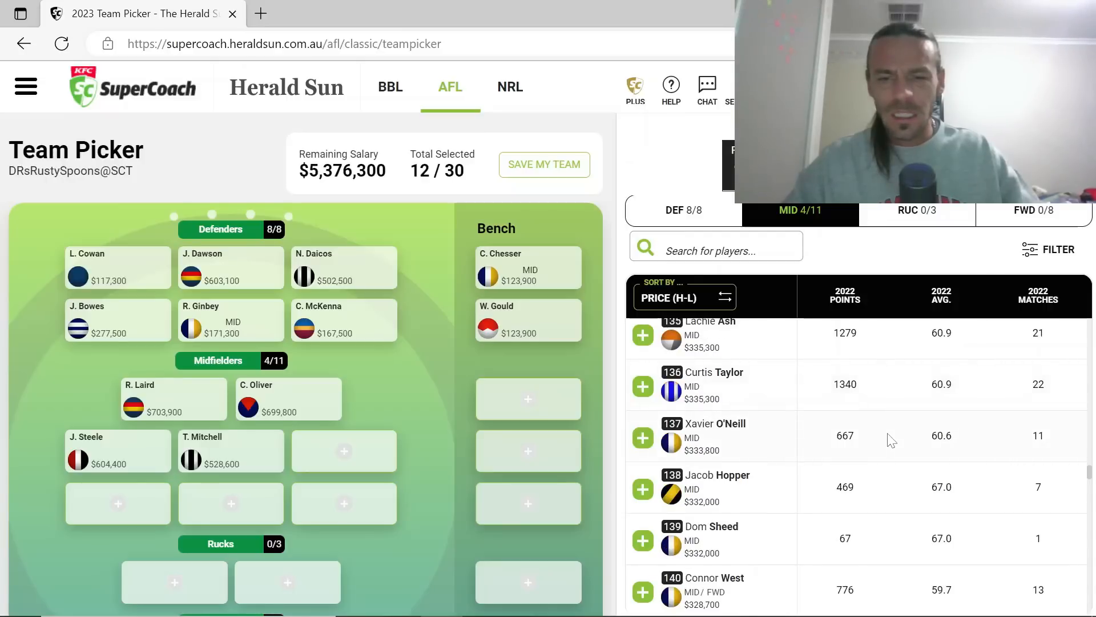
scroll(892, 440, down, 1)
scroll(892, 440, down, 1)
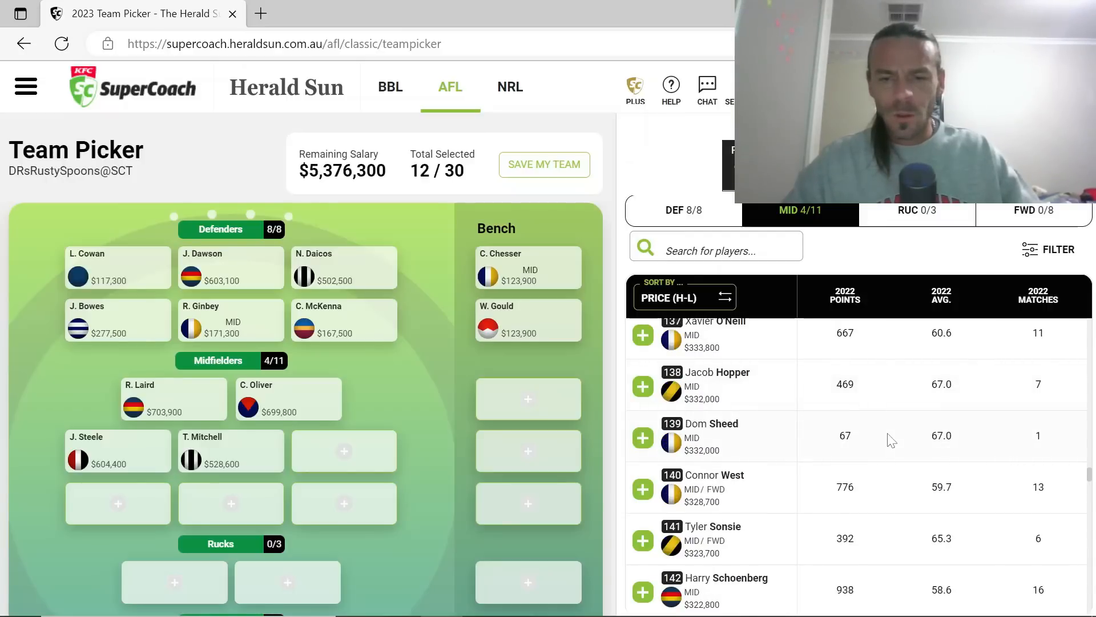
scroll(892, 440, up, 5)
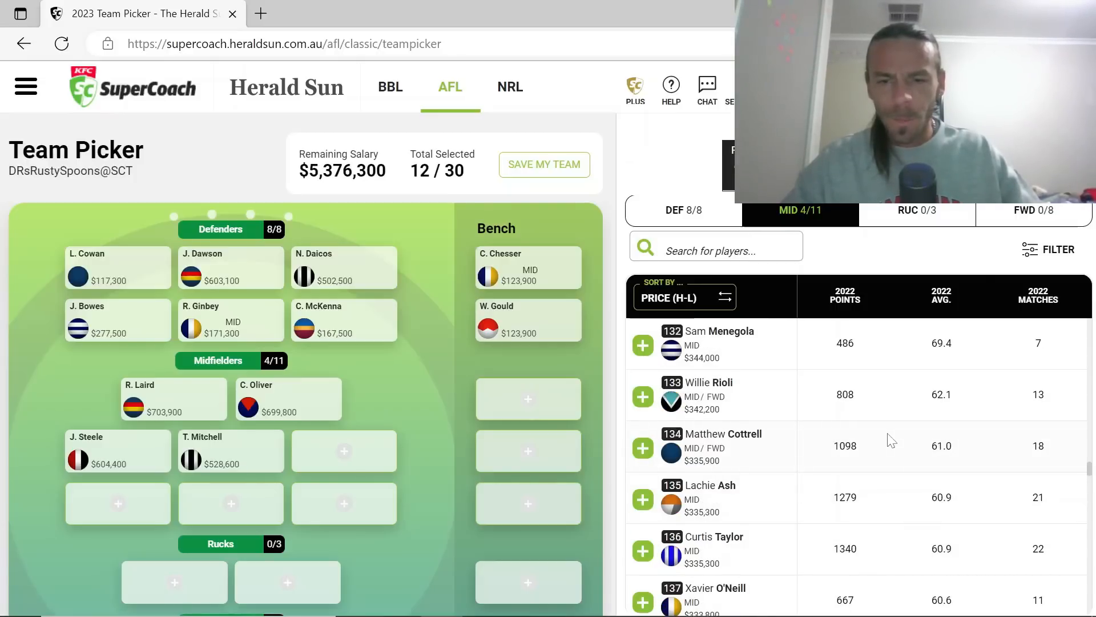
scroll(892, 440, down, 3)
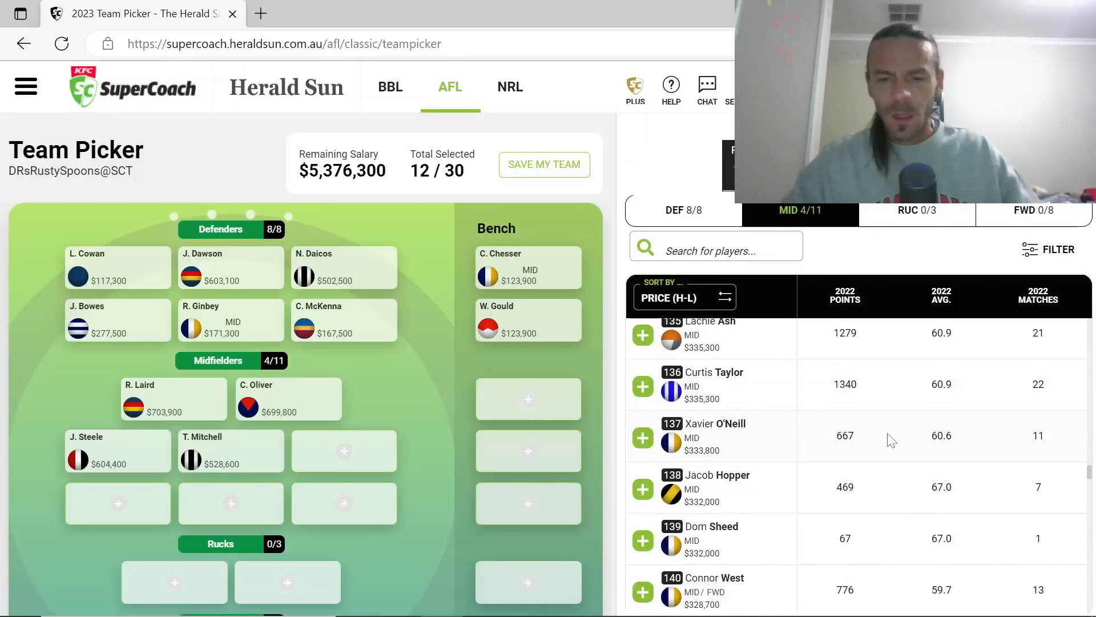
click(643, 489)
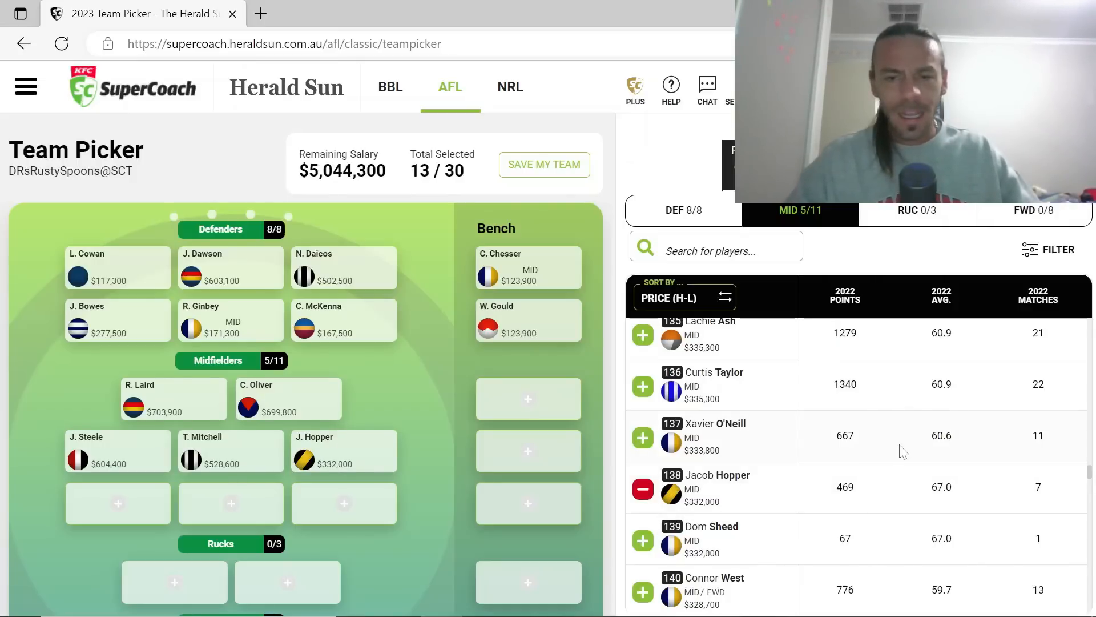
Add Dom Sheed ($332,000), listed just below Jacob Hopper, as the sixth midfielder
scroll(902, 451, down, 2)
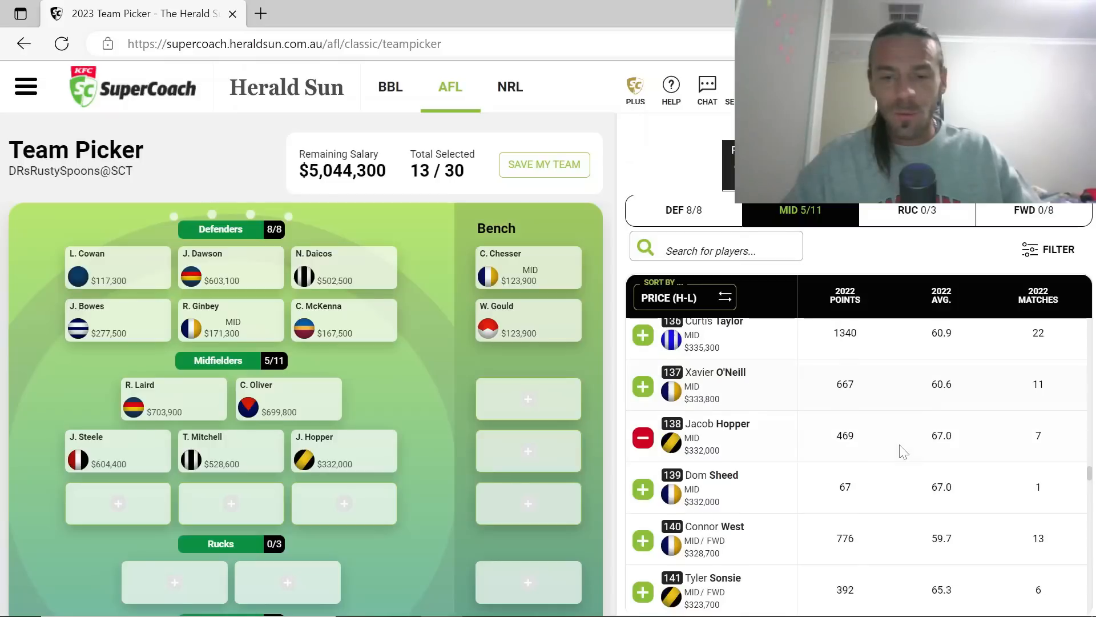
scroll(902, 451, down, 1)
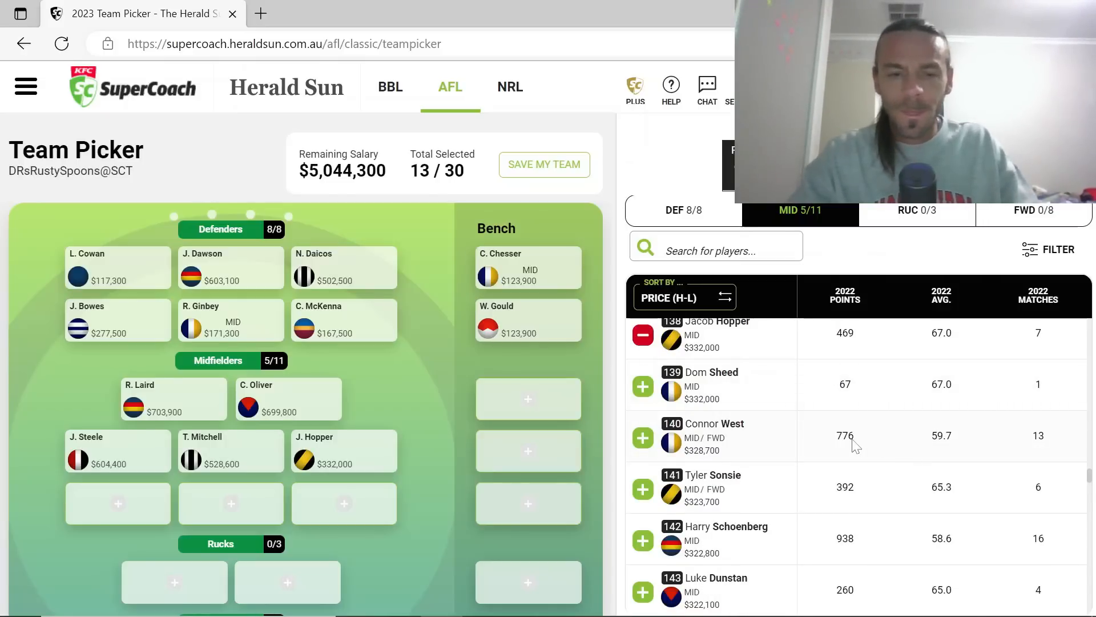
click(643, 388)
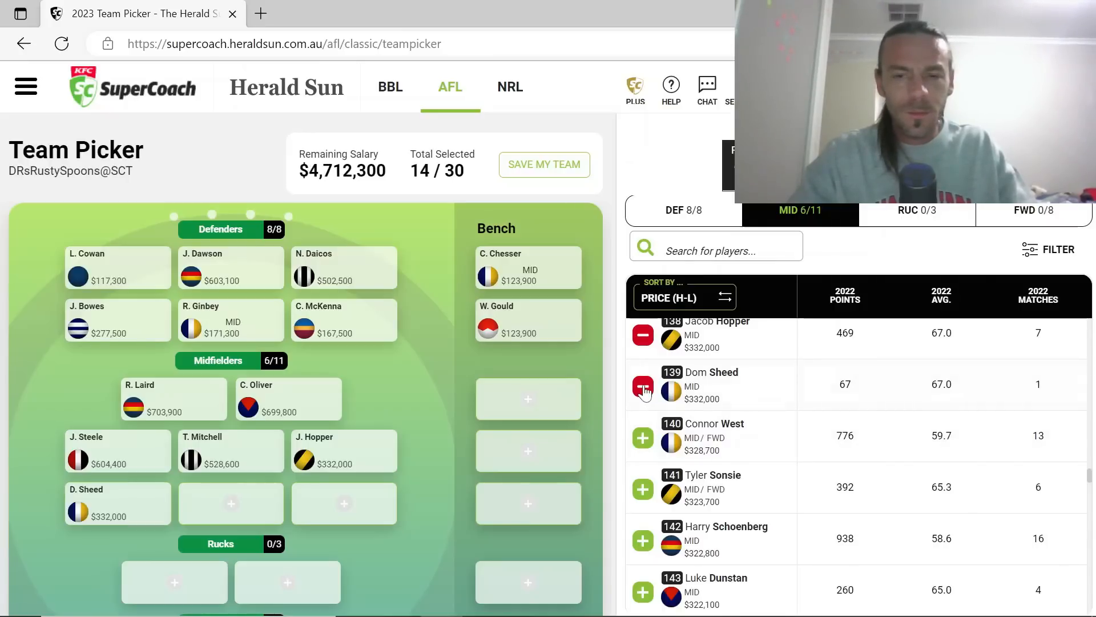
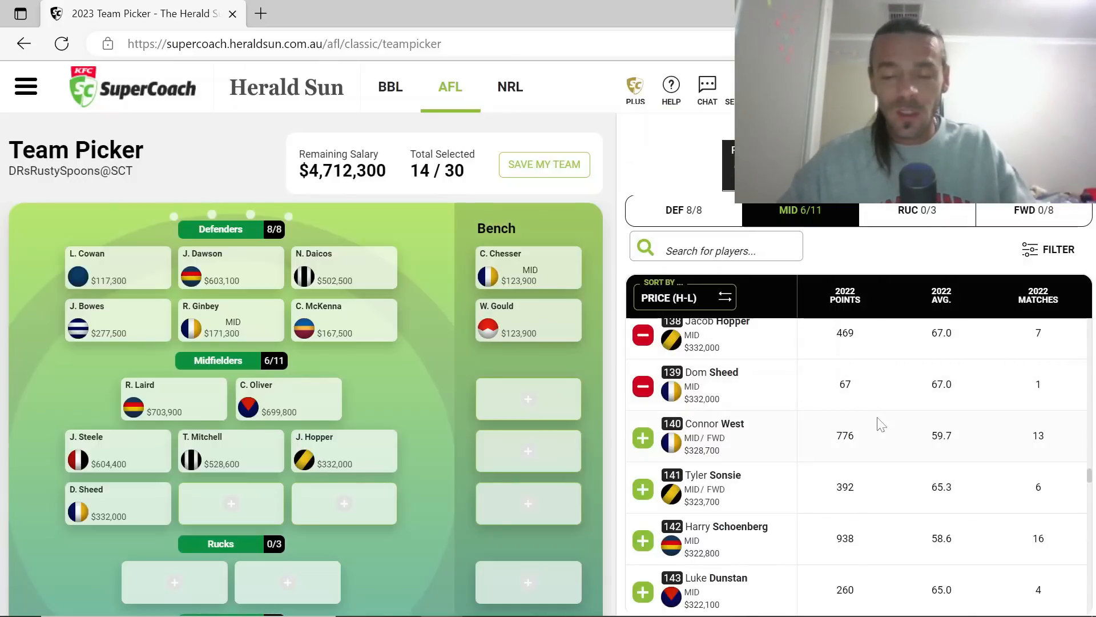
Examine the prices, 2022 averages and matches of the midfielders below Dom Sheed, down to about $260,000 in the price-sorted list
scroll(881, 423, down, 1)
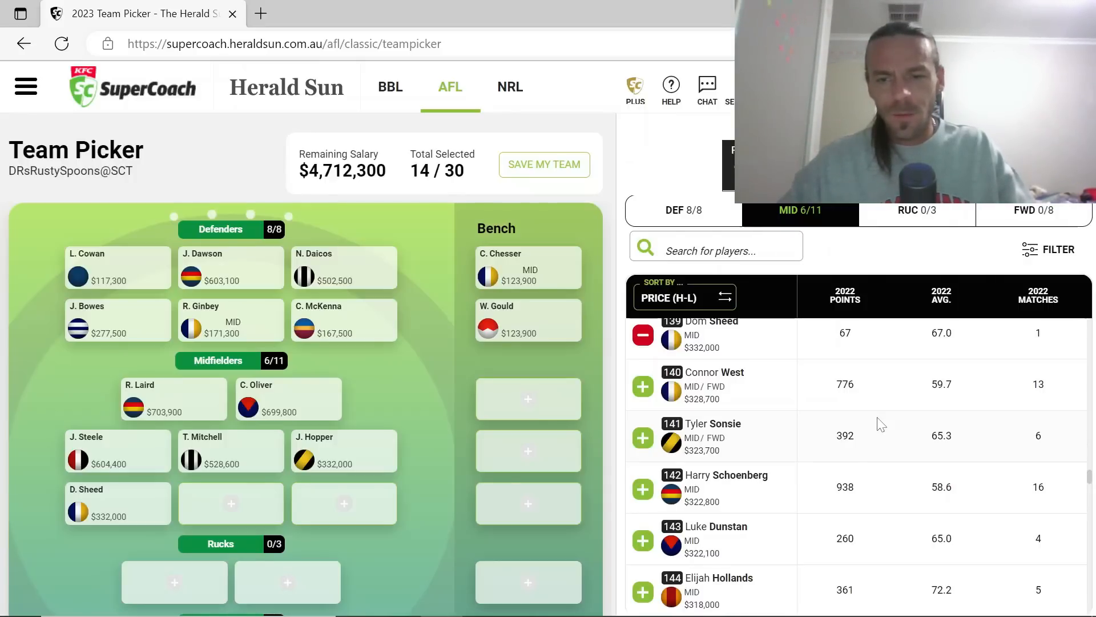
scroll(881, 423, down, 1)
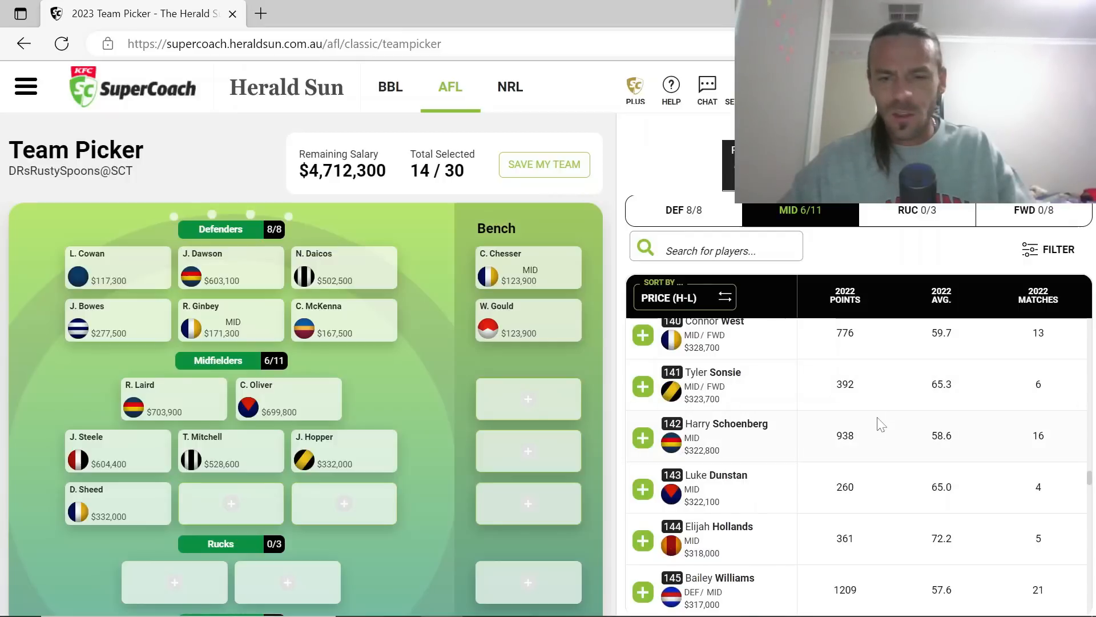
scroll(881, 424, down, 2)
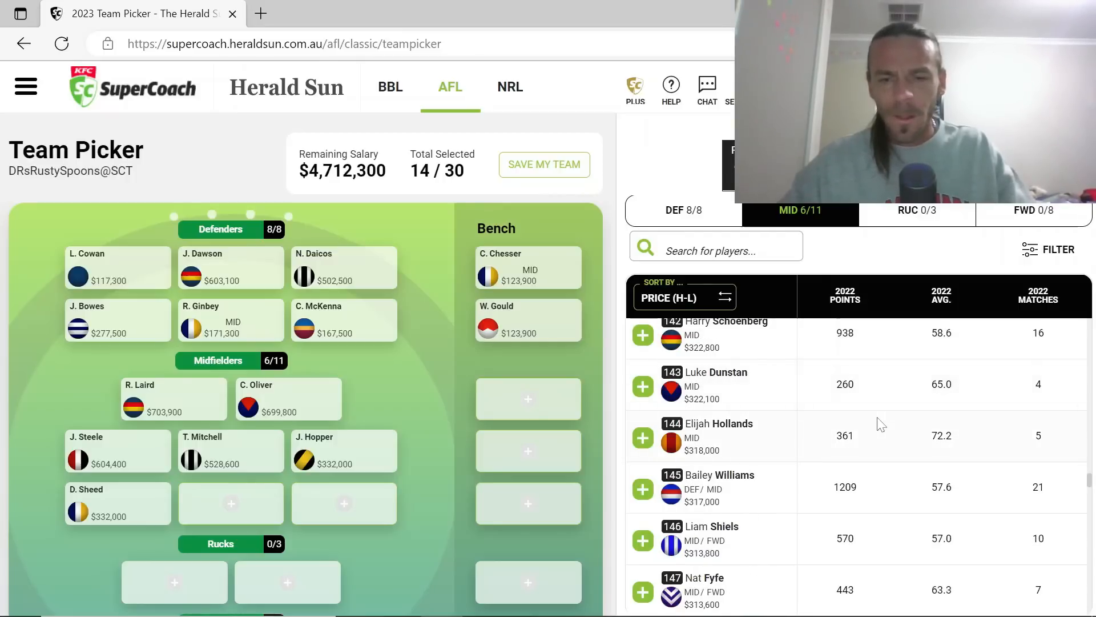
scroll(881, 424, down, 4)
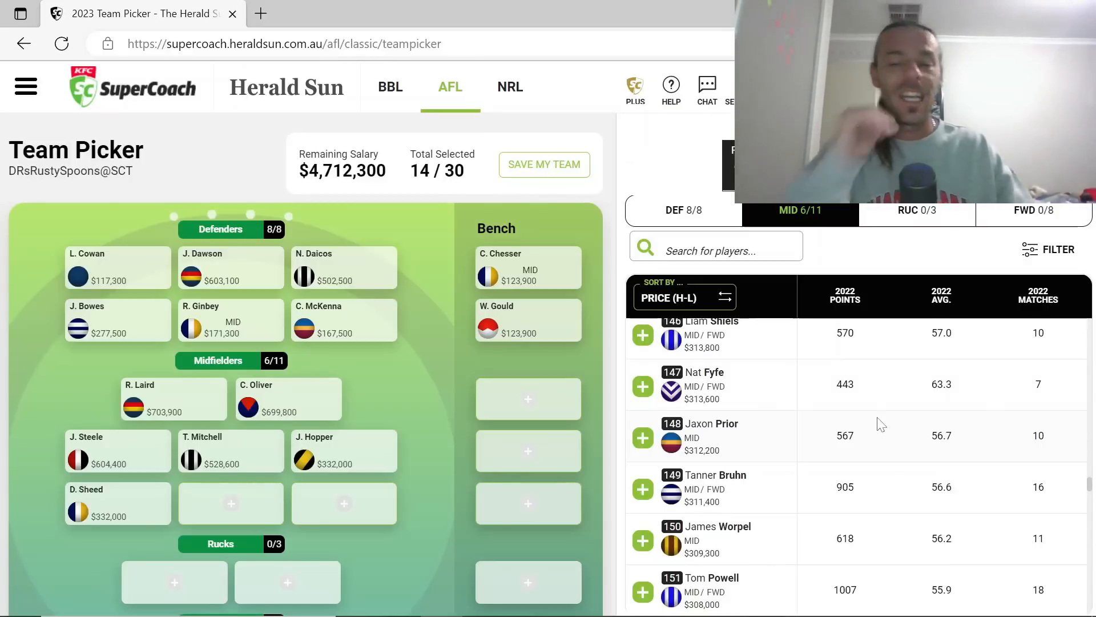
scroll(881, 424, down, 3)
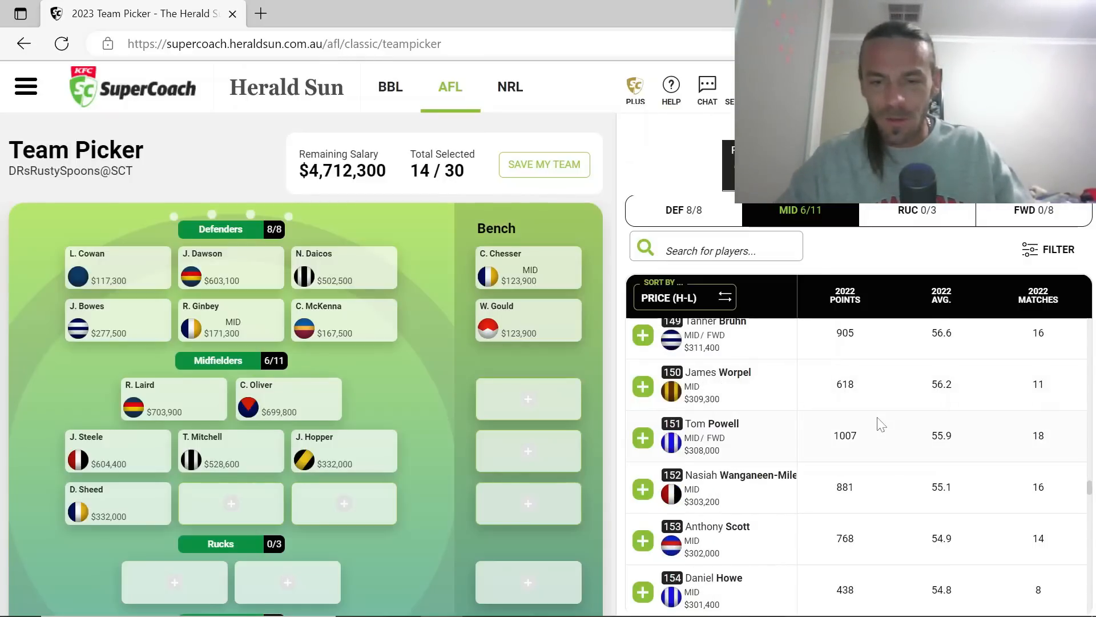
scroll(881, 424, down, 2)
scroll(881, 424, down, 1)
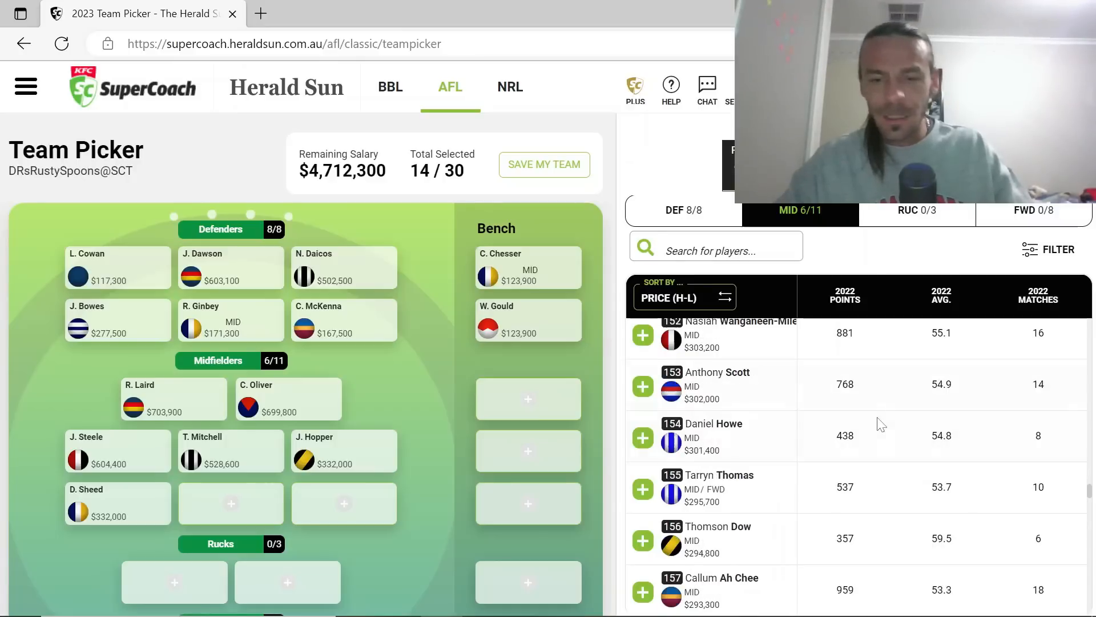
scroll(882, 423, down, 1)
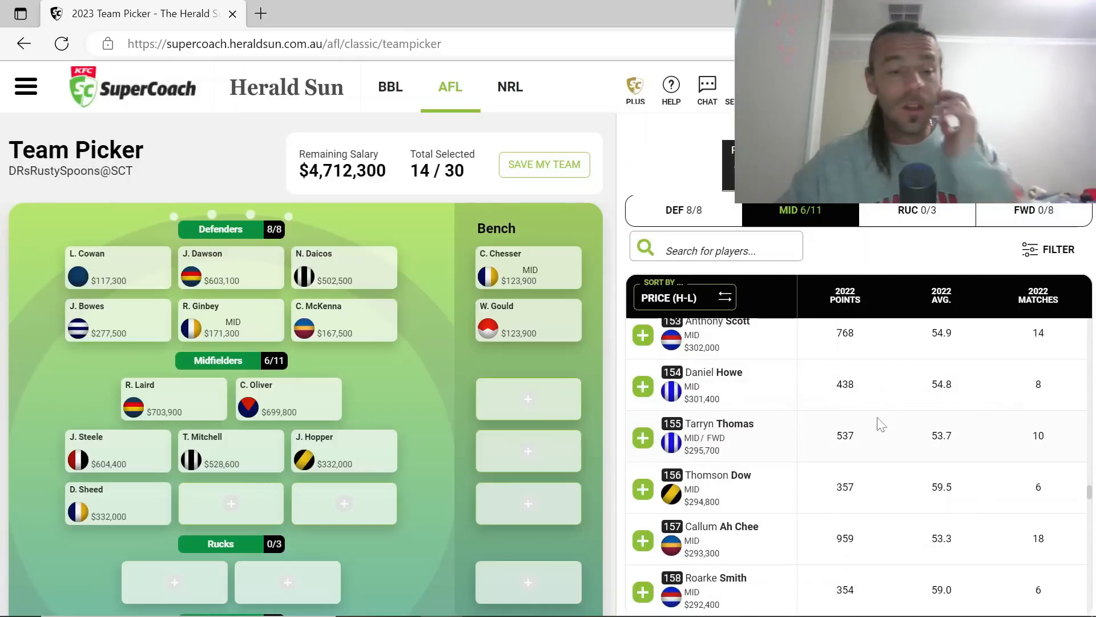
scroll(881, 423, down, 3)
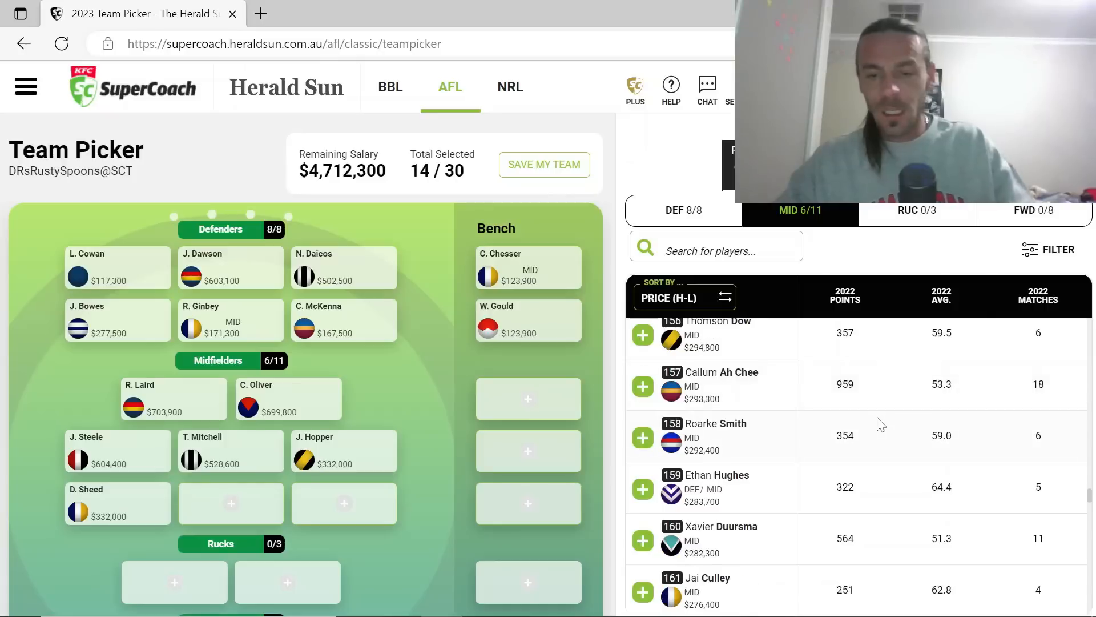
scroll(881, 424, down, 4)
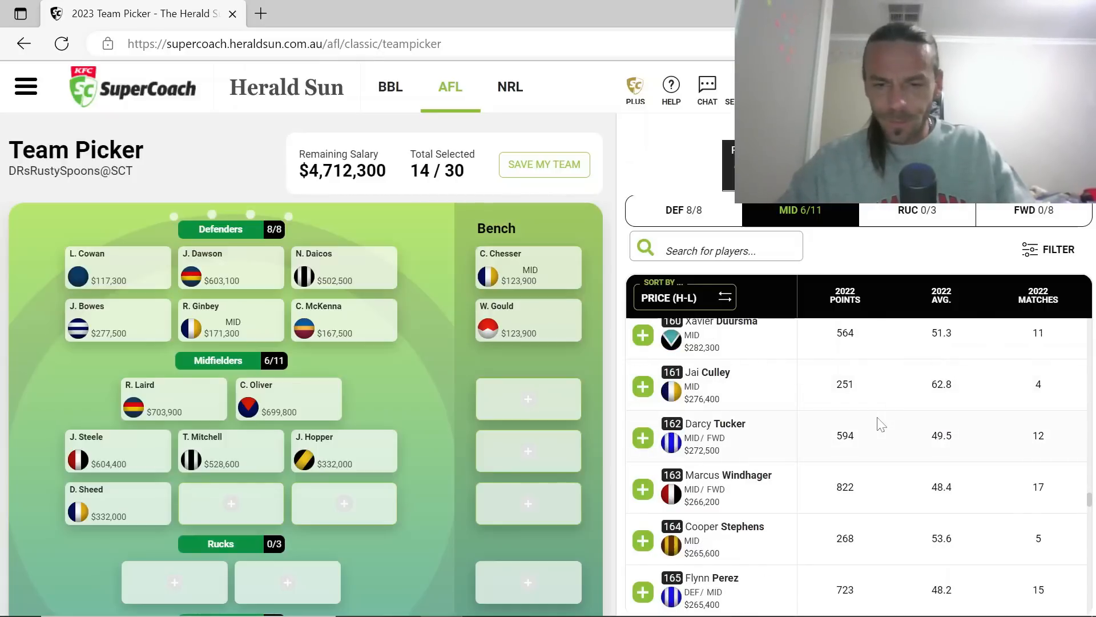
scroll(881, 423, down, 1)
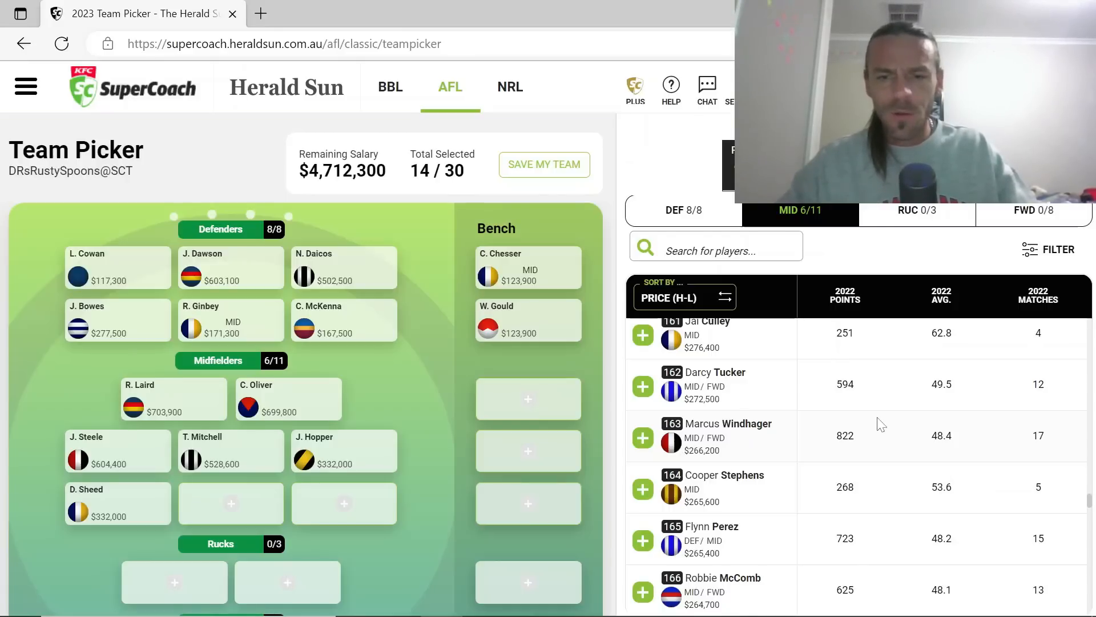
scroll(881, 424, down, 2)
scroll(881, 425, down, 4)
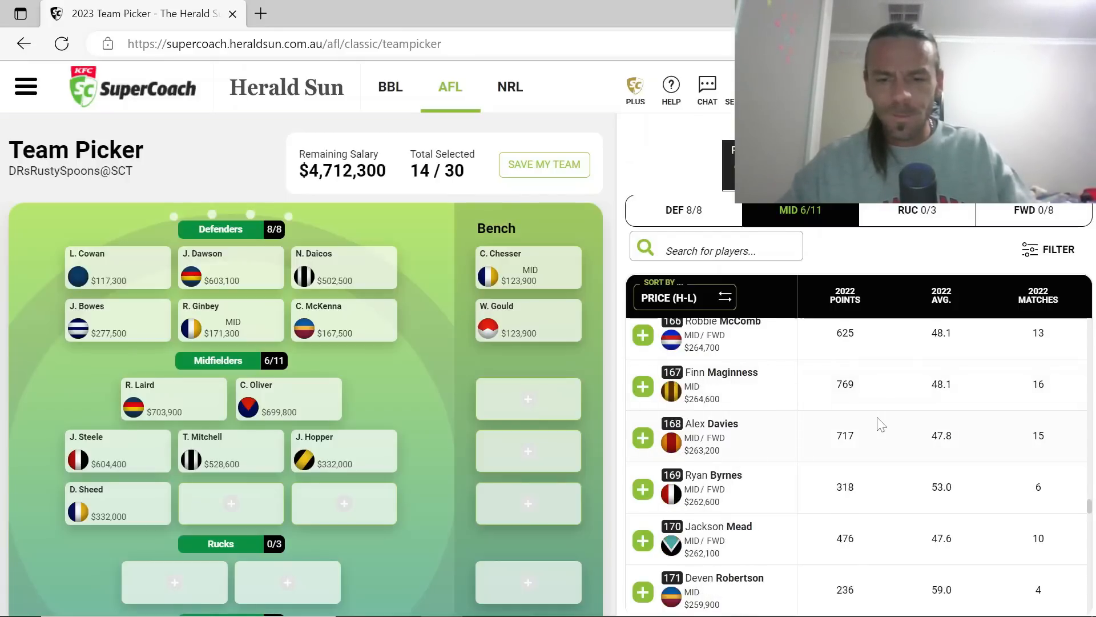
Add Brisbane midfielder Will Ashcroft, priced at $202,800, to the team's midfield
scroll(881, 424, down, 2)
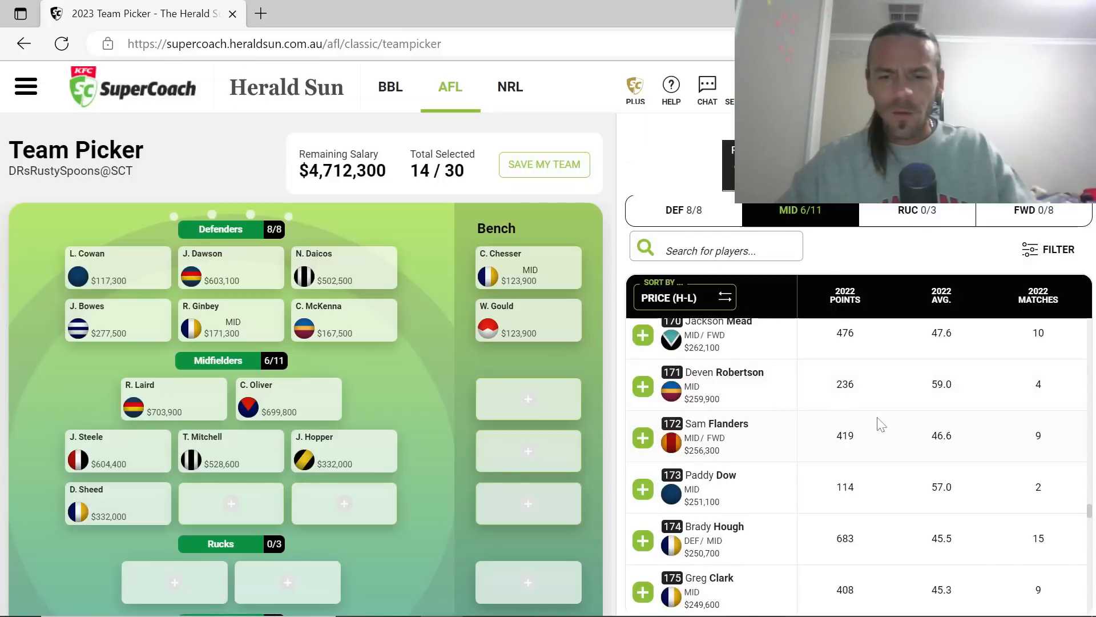
scroll(881, 424, down, 1)
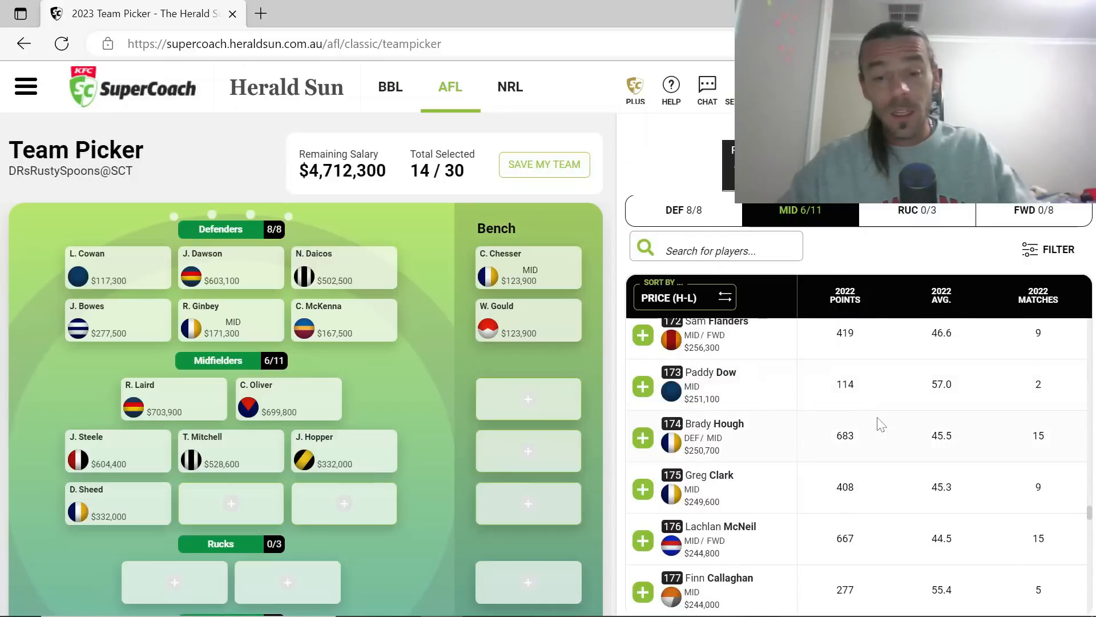
scroll(881, 424, down, 3)
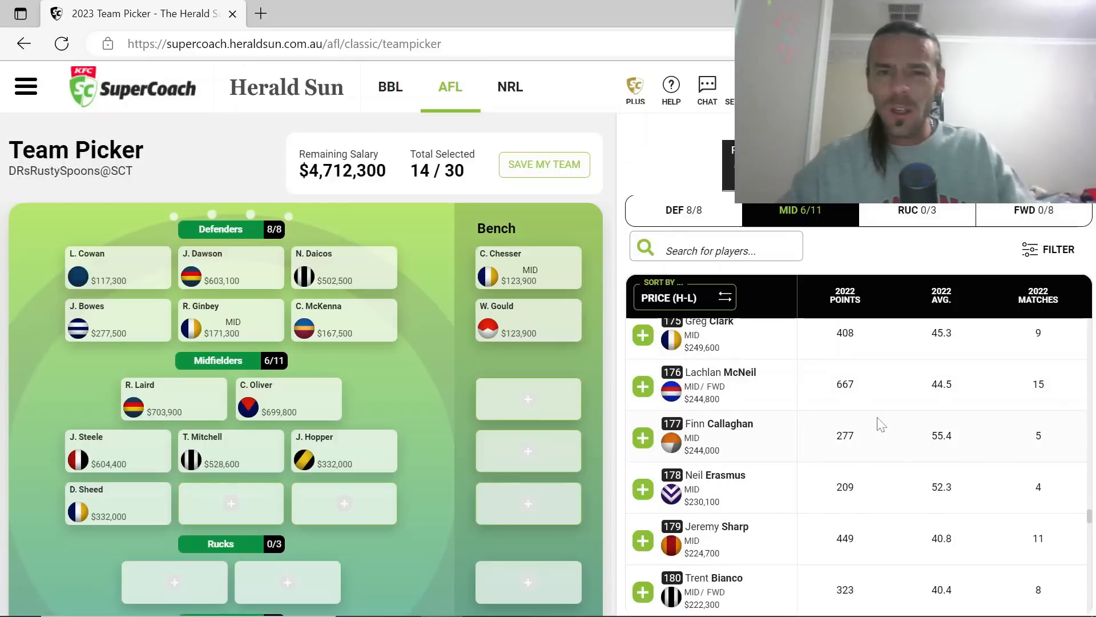
scroll(881, 425, down, 5)
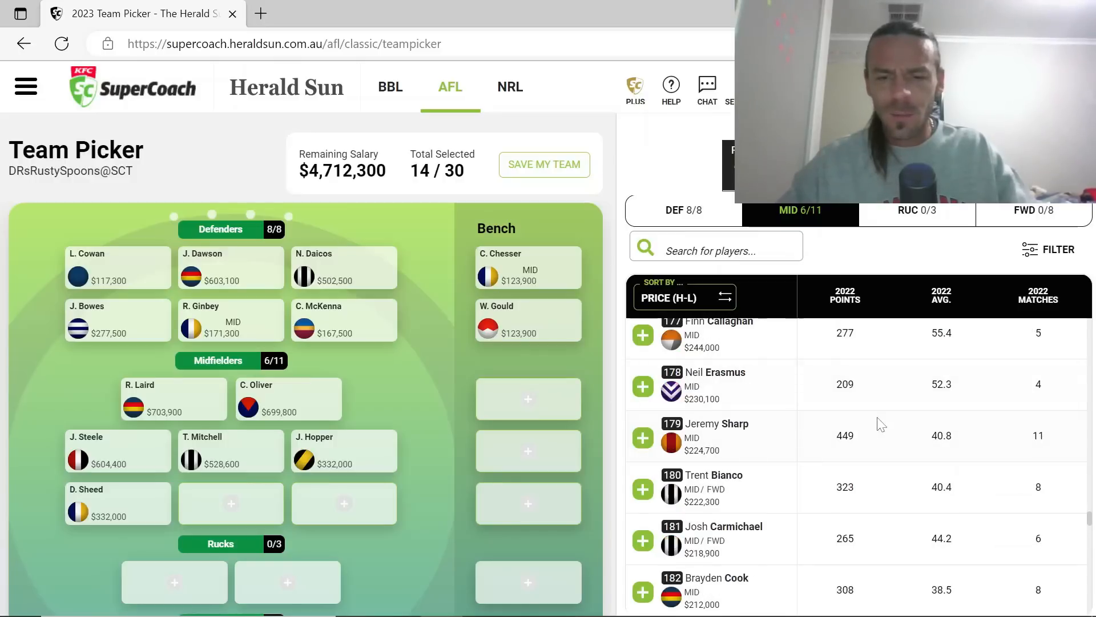
scroll(881, 425, down, 3)
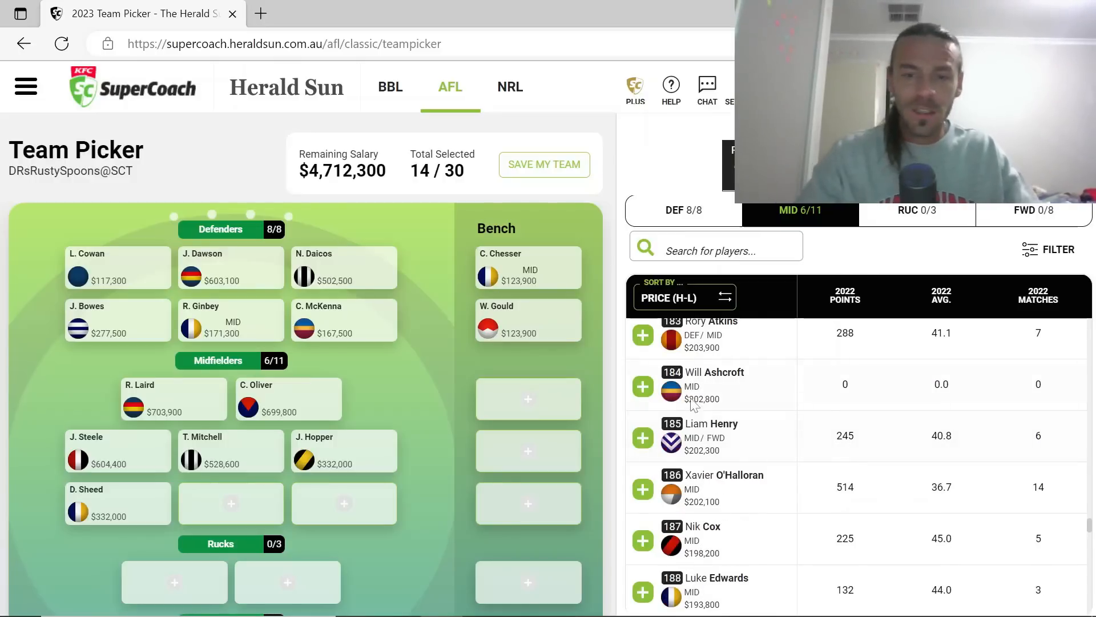
click(643, 387)
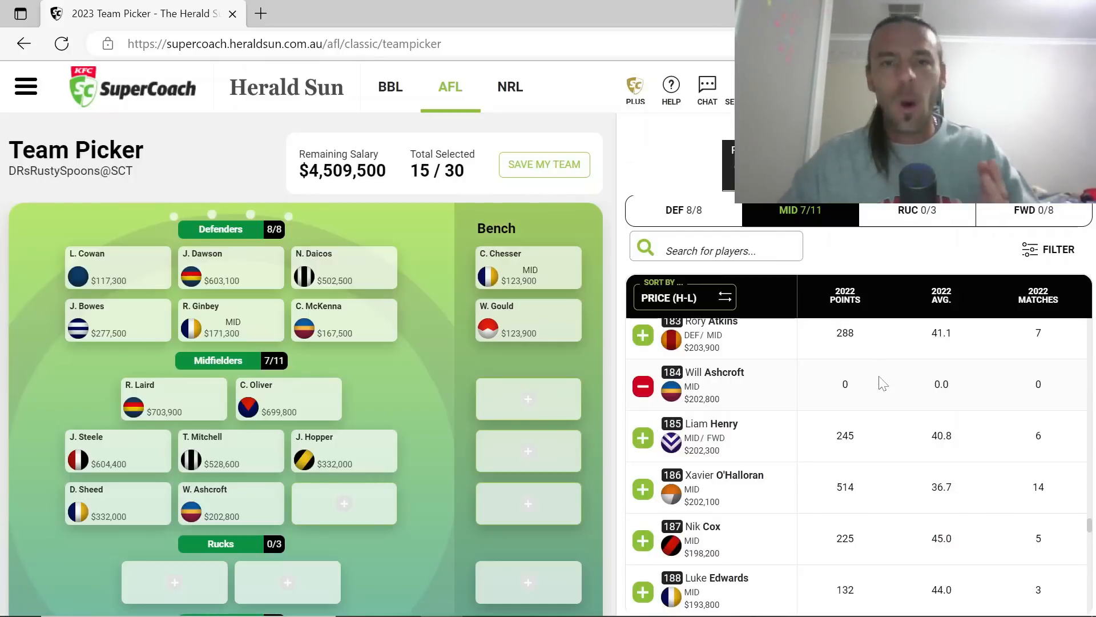
Look down the cheaper midfielders and add Connor Blakely, priced at $123,900, to the last on-field midfield spot
scroll(882, 382, down, 1)
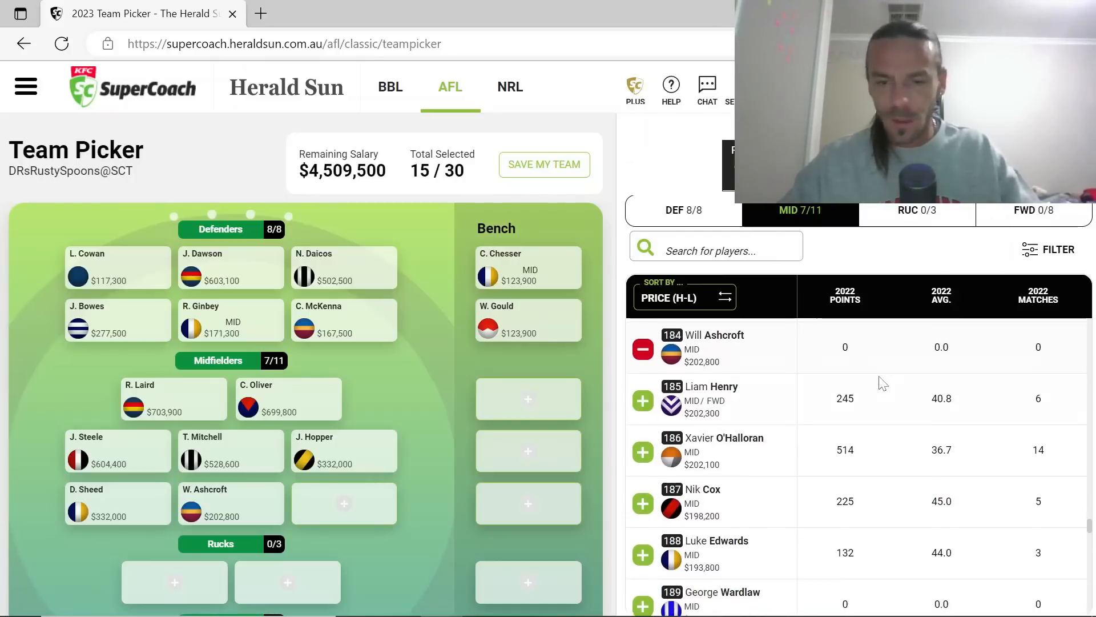
scroll(882, 382, down, 2)
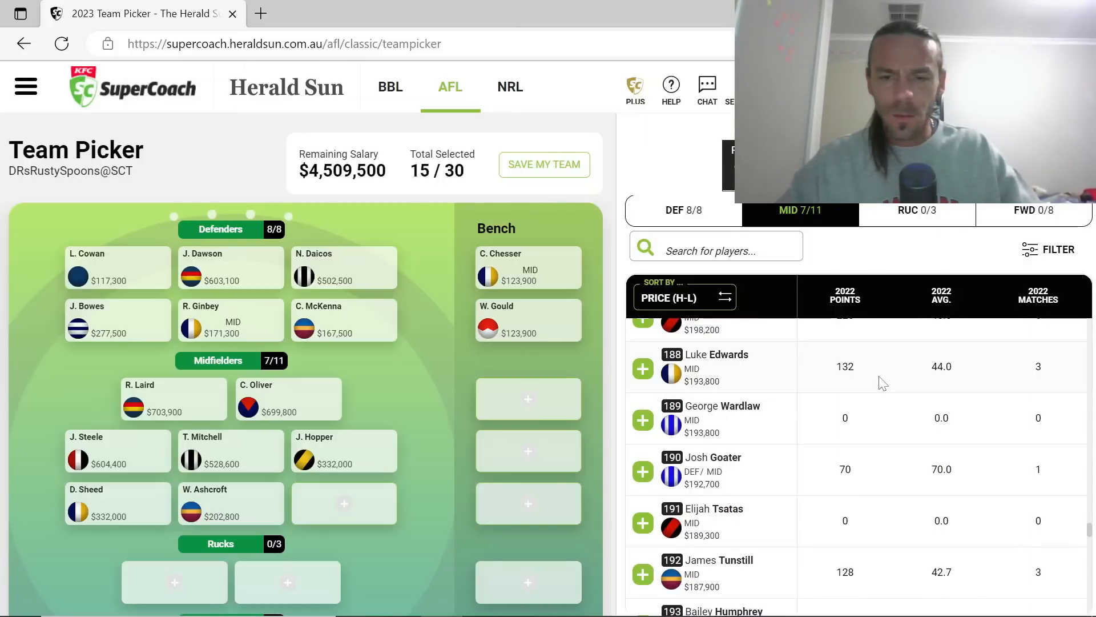
scroll(882, 382, down, 2)
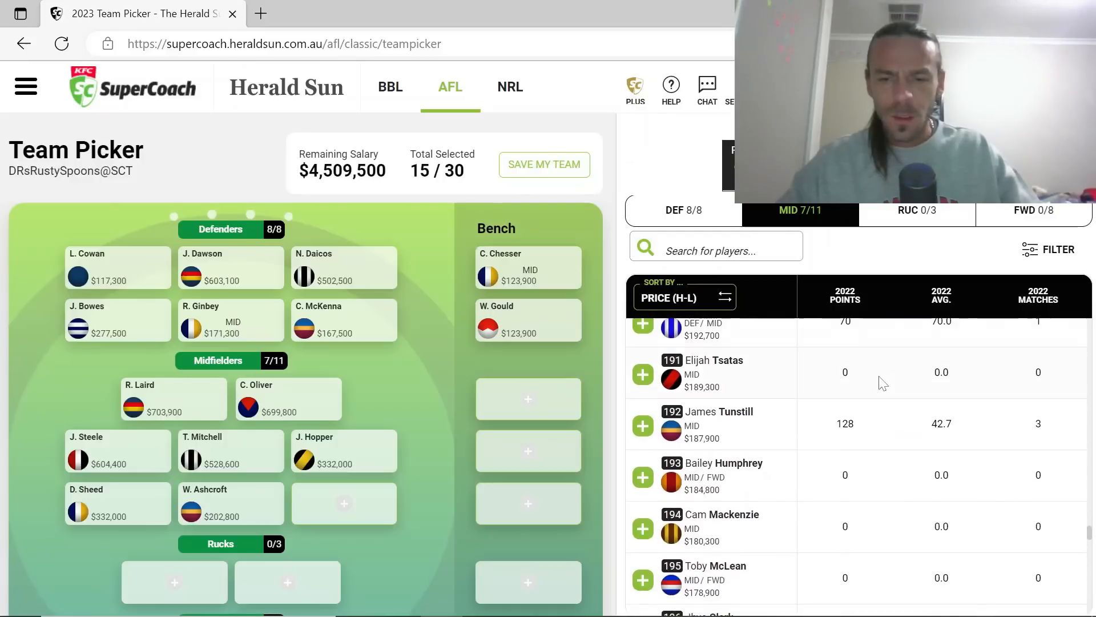
scroll(882, 383, down, 2)
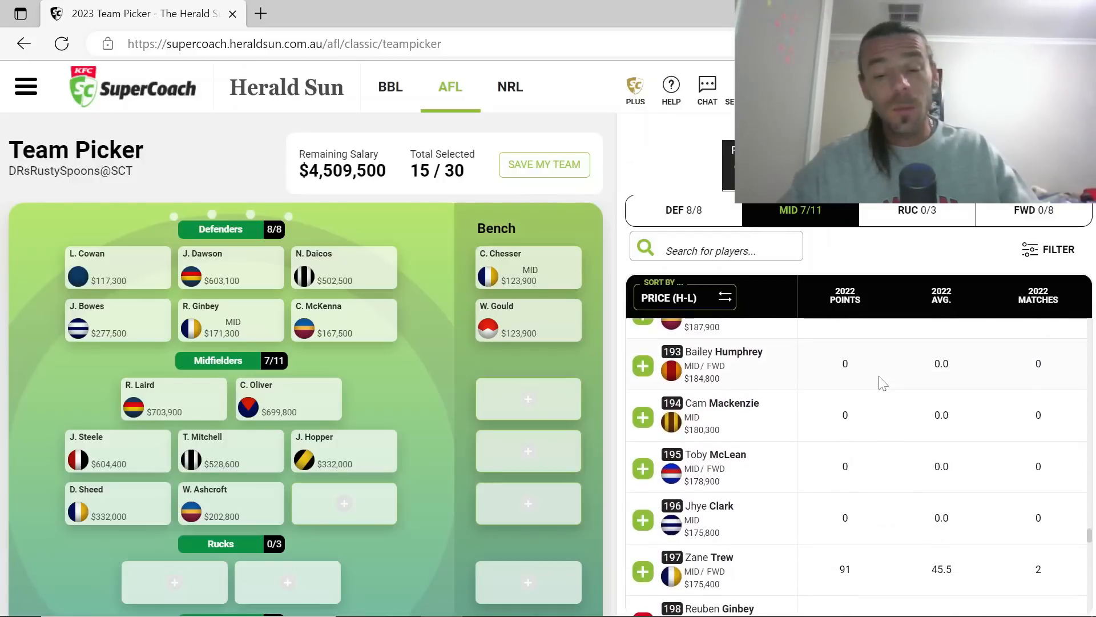
scroll(882, 382, down, 4)
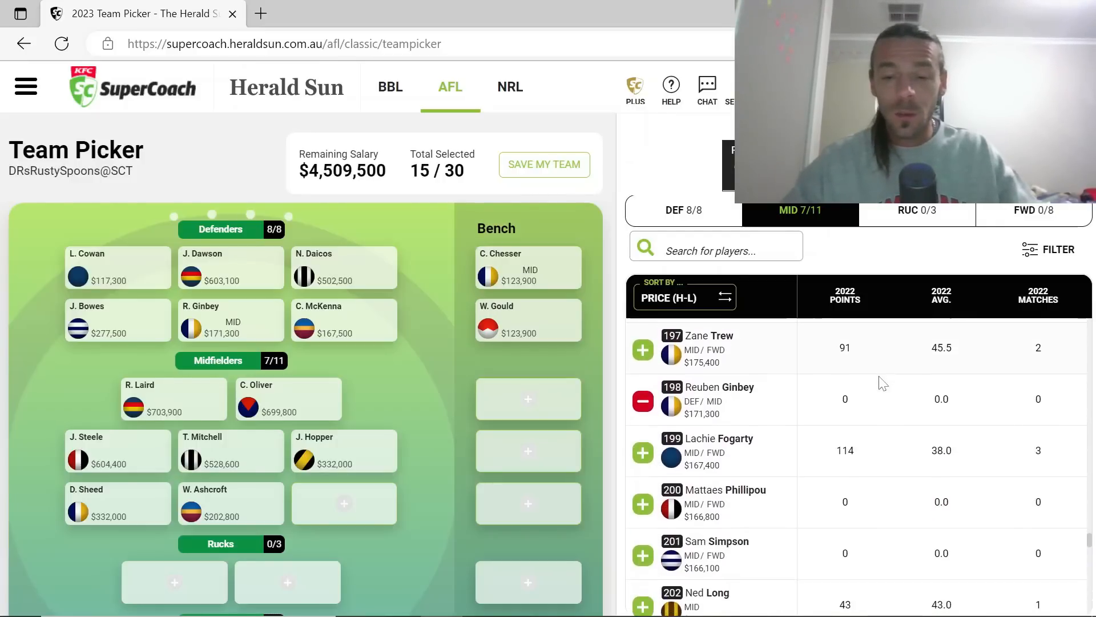
scroll(882, 383, down, 4)
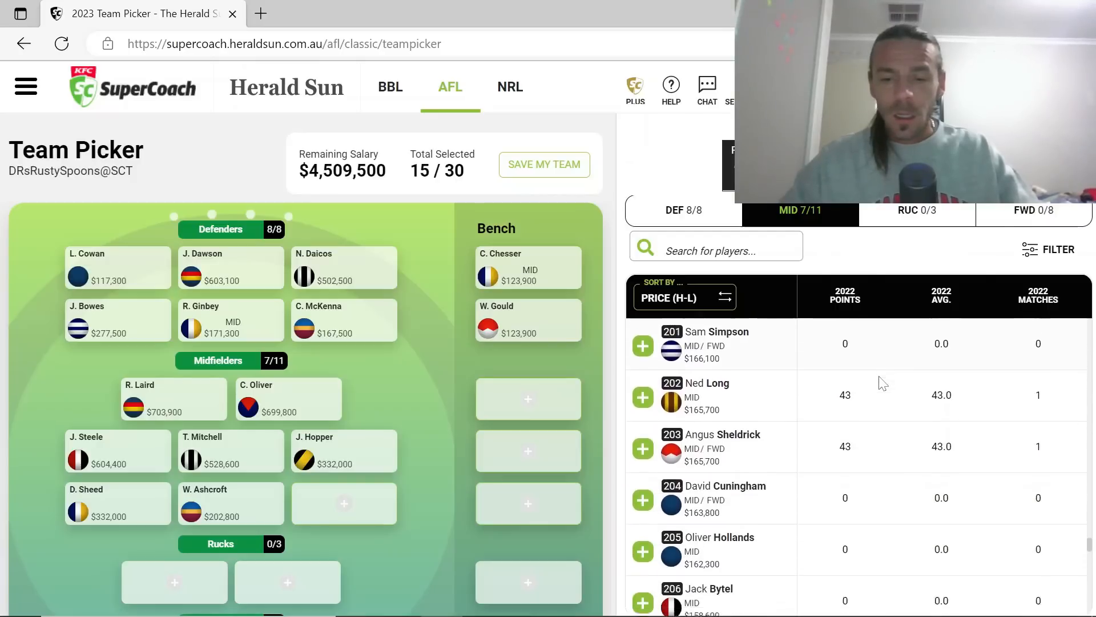
scroll(882, 382, down, 4)
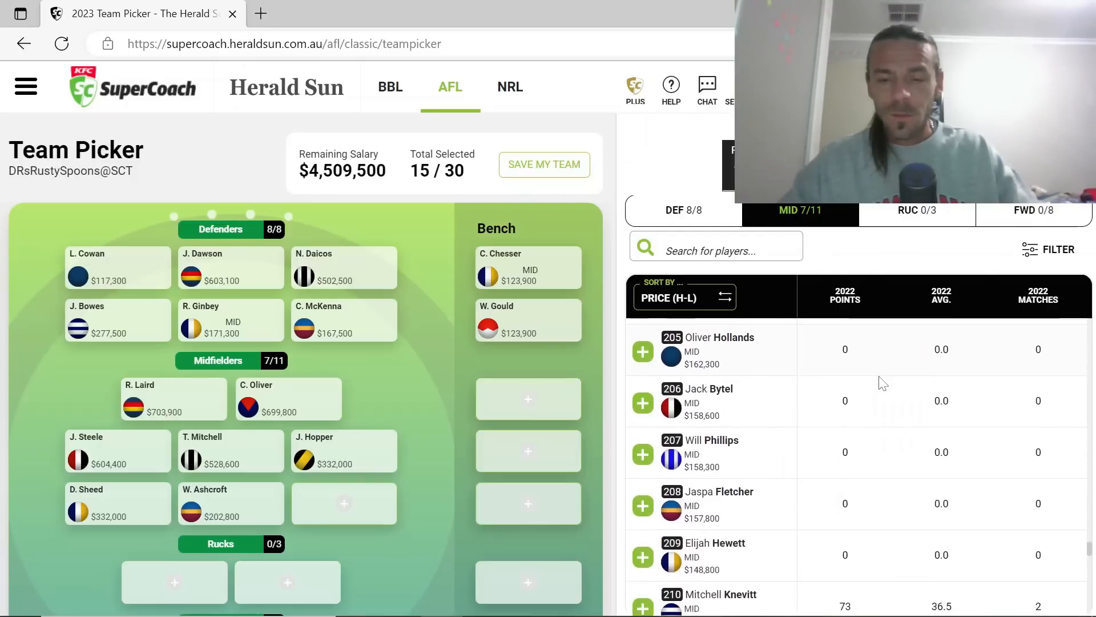
scroll(882, 382, down, 2)
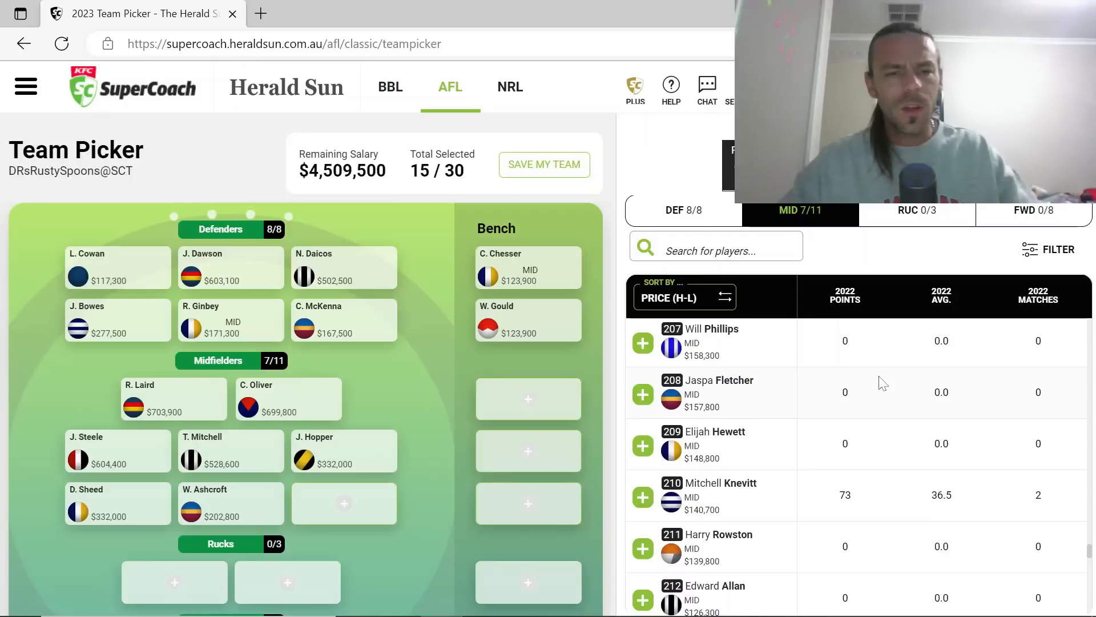
scroll(882, 383, down, 1)
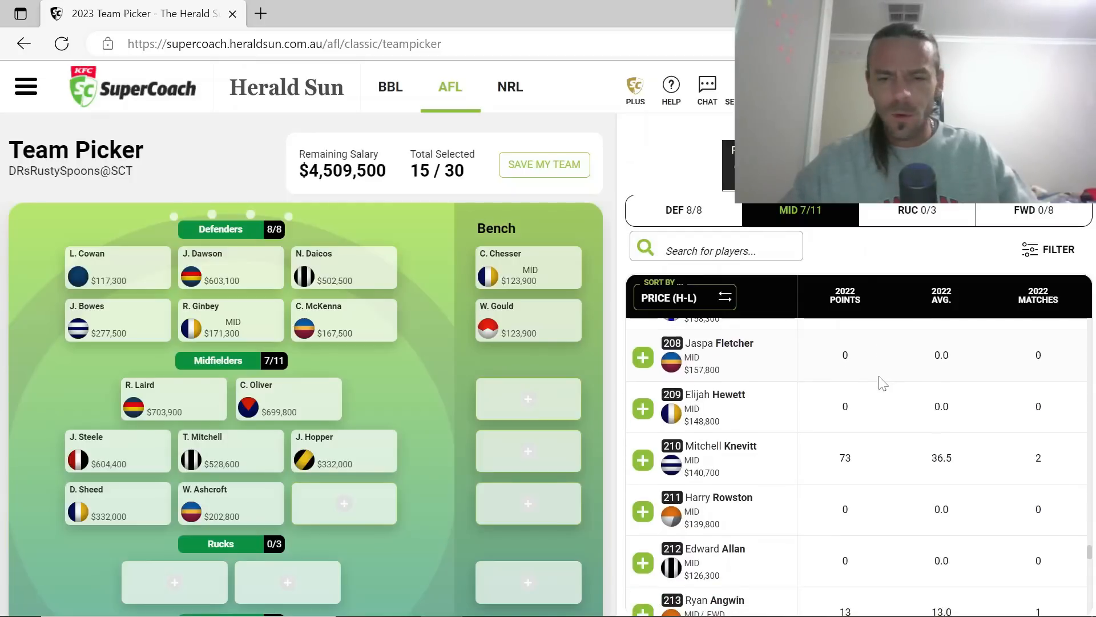
scroll(882, 383, down, 3)
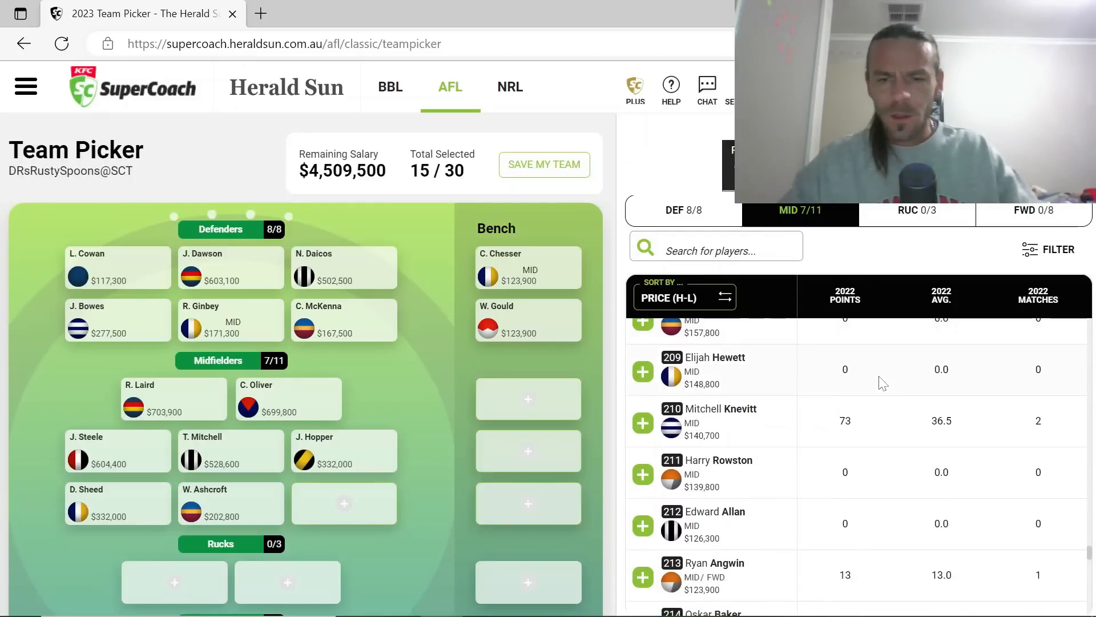
scroll(882, 383, down, 1)
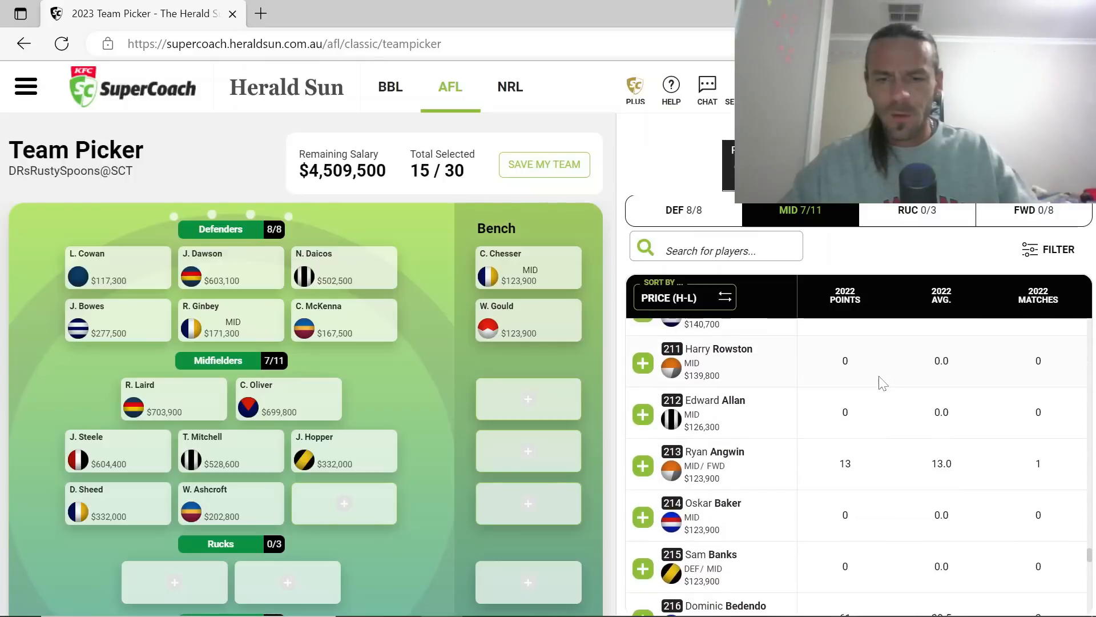
scroll(882, 382, down, 1)
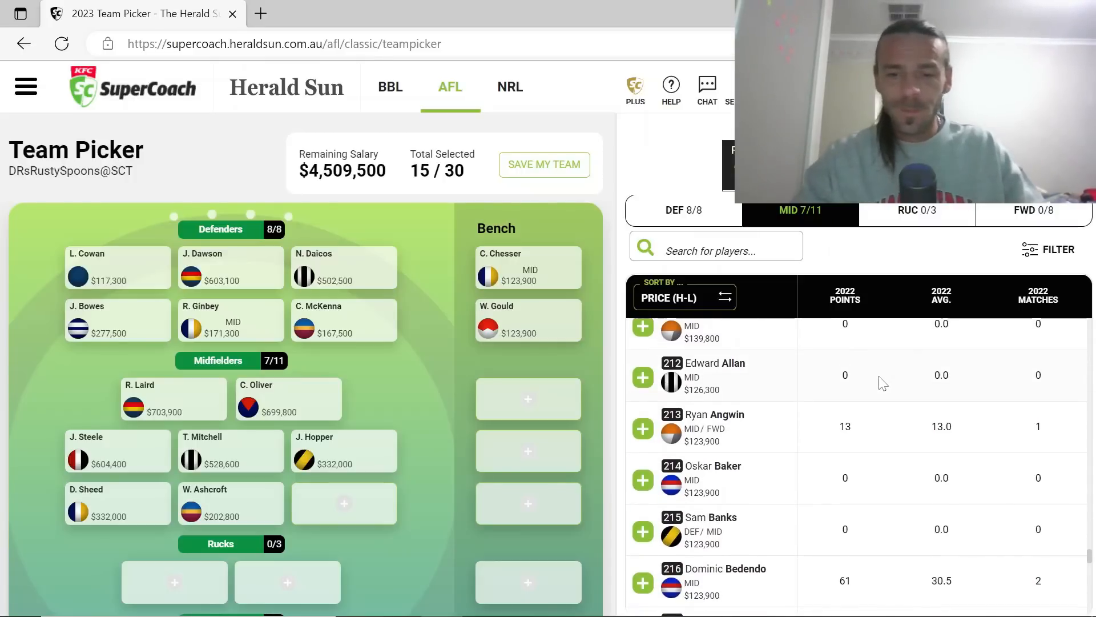
scroll(882, 382, down, 1)
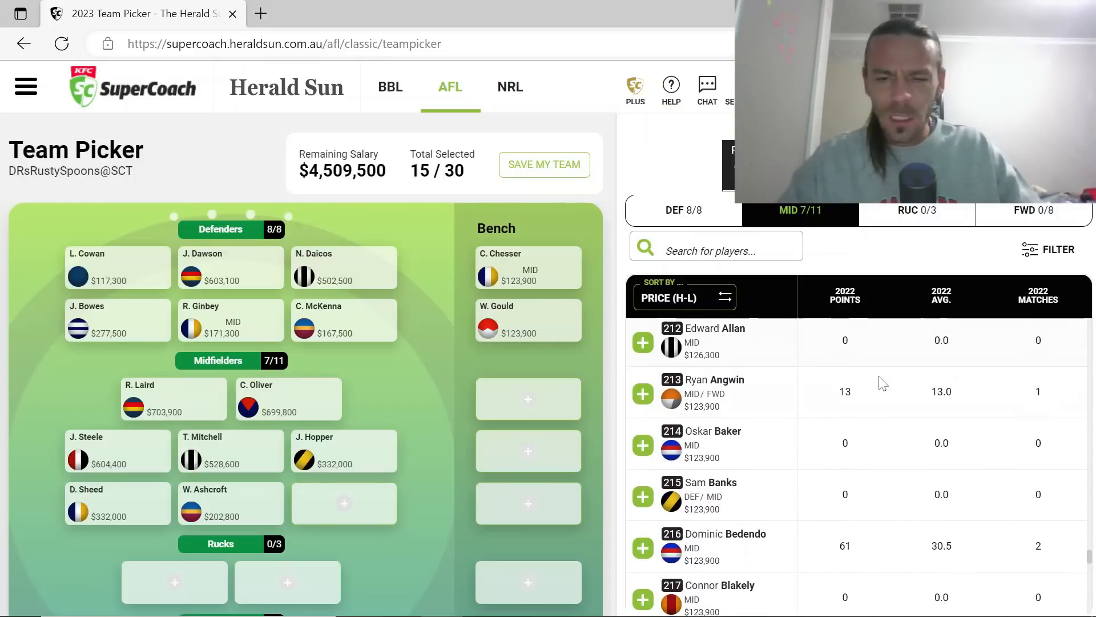
scroll(882, 382, down, 4)
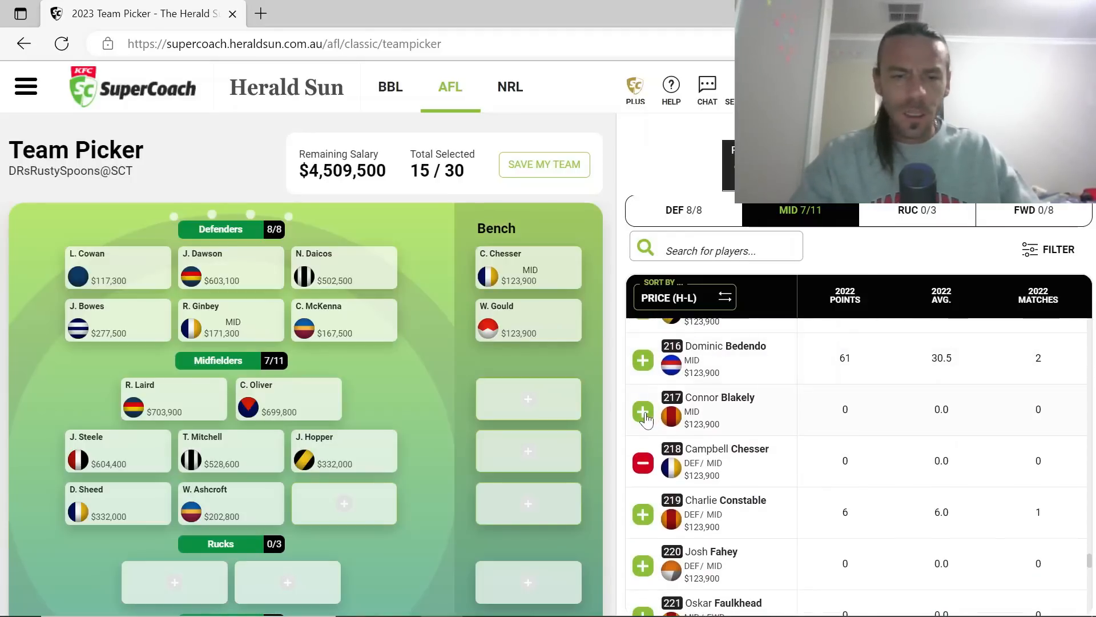
click(643, 413)
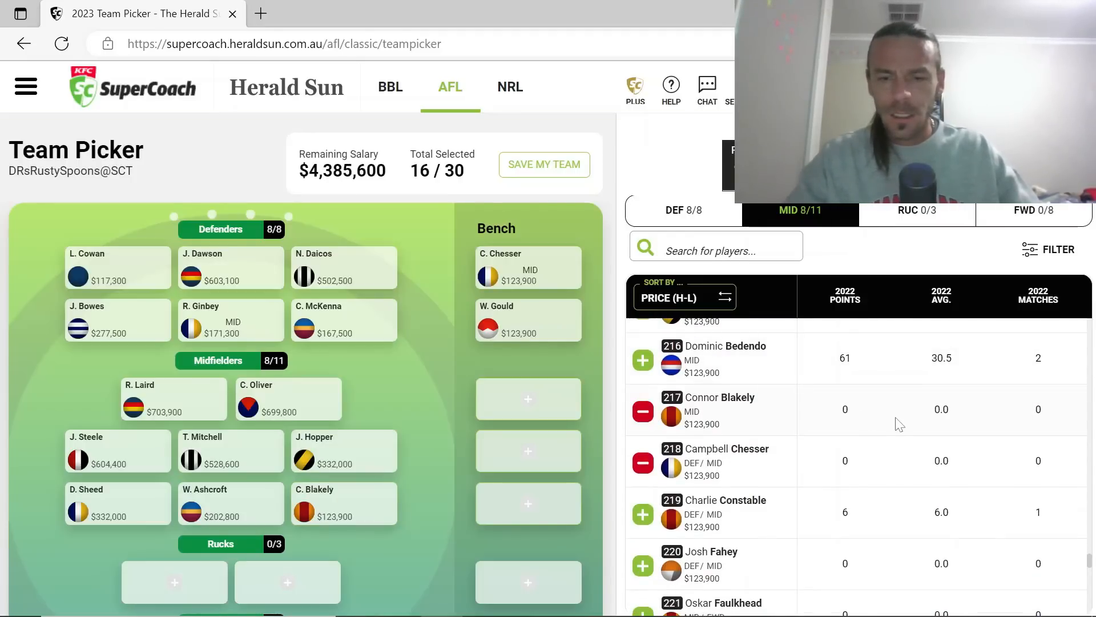
Add MID/FWD player Josh Sinn, priced at $123,900, to the midfield bench
scroll(899, 424, down, 2)
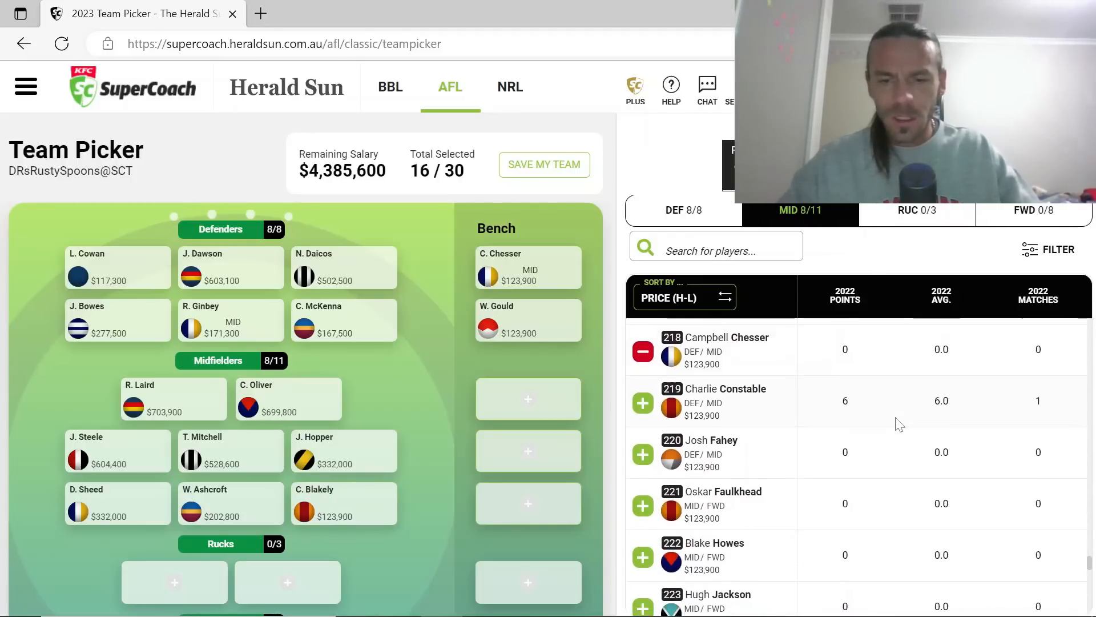
scroll(900, 425, down, 4)
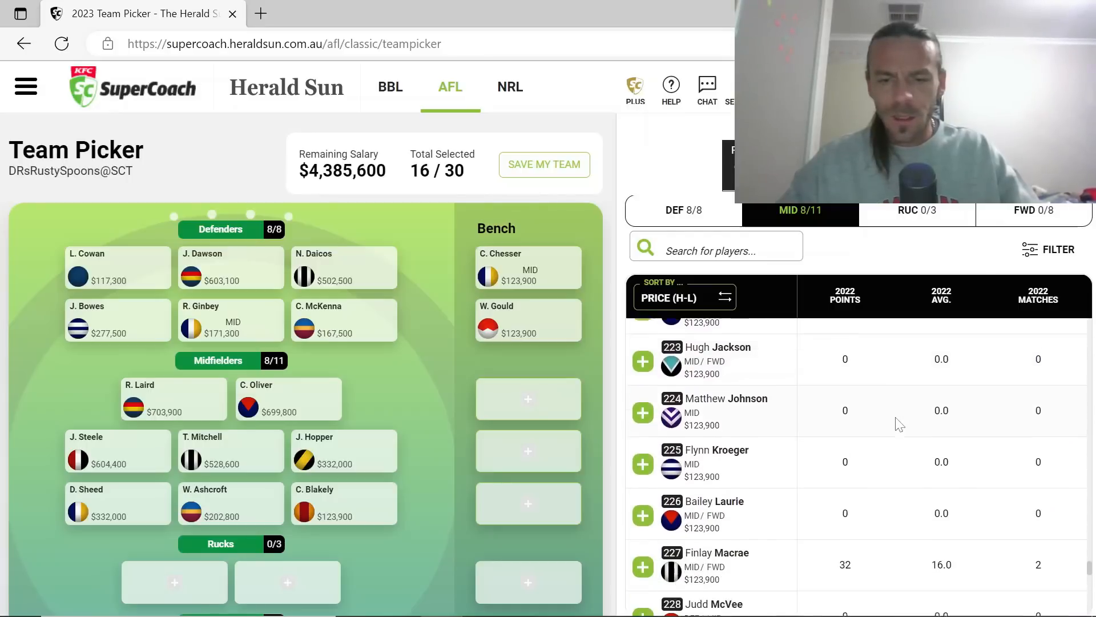
scroll(899, 424, down, 2)
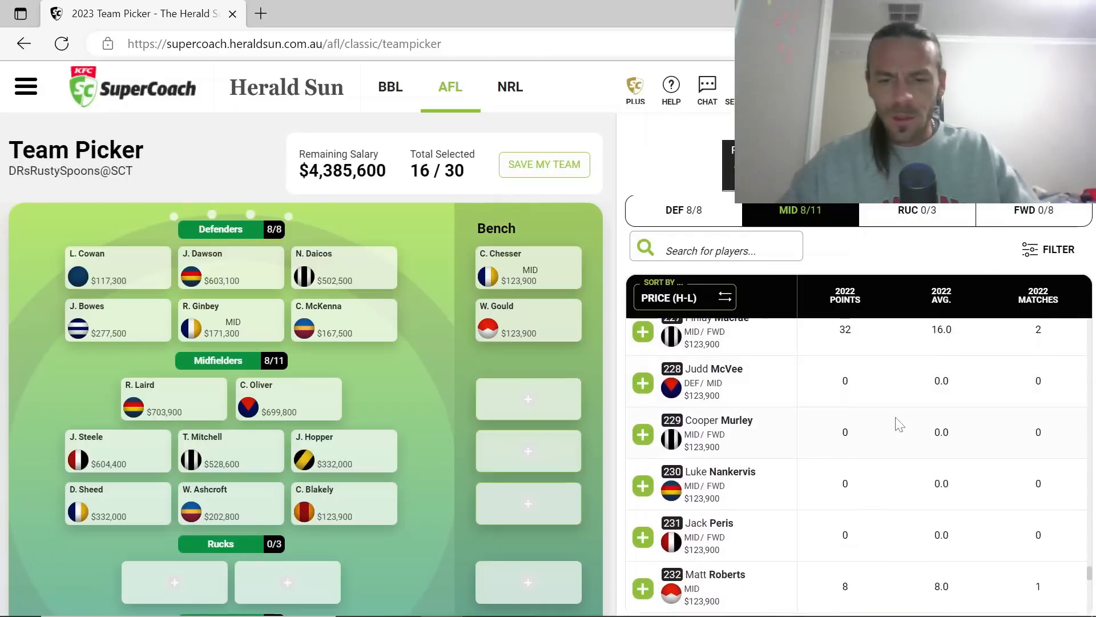
scroll(899, 424, down, 4)
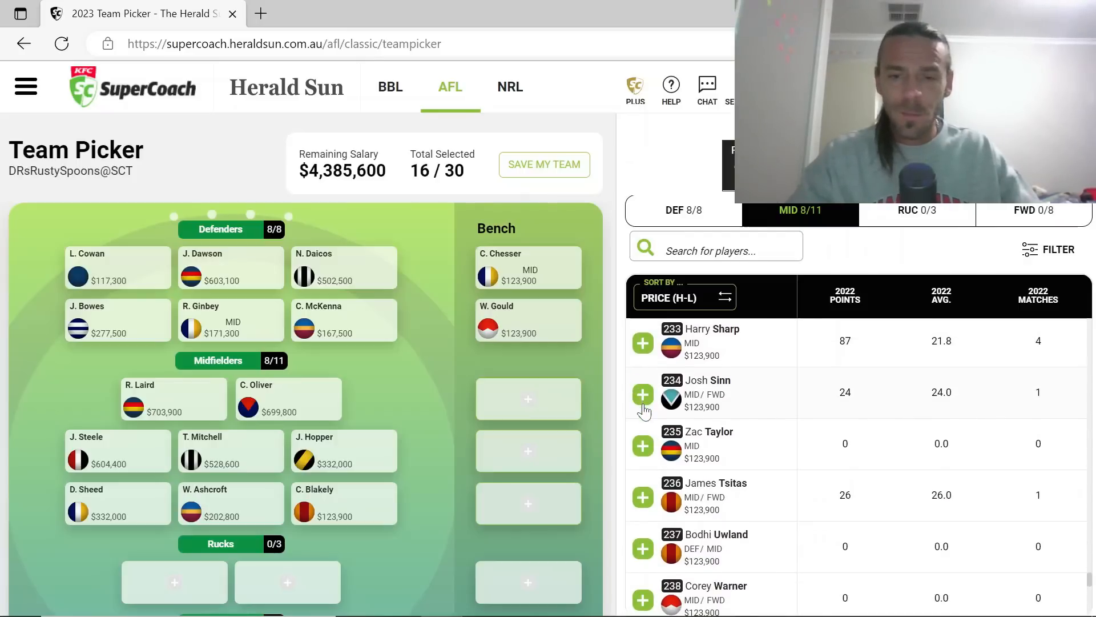
click(643, 394)
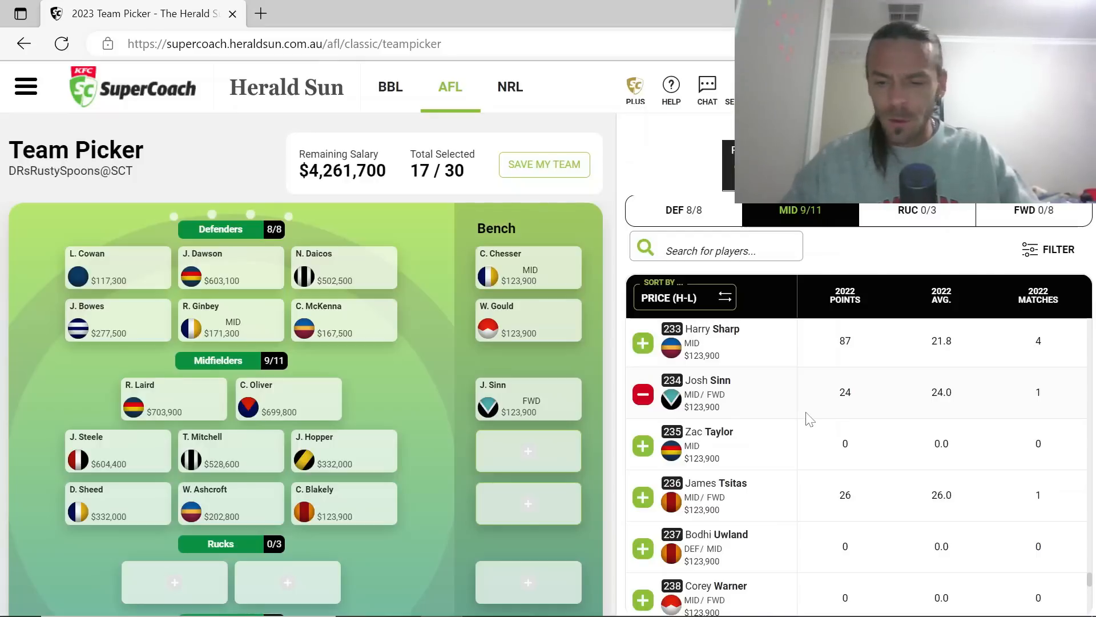
Add DEF/MID player Corey Wagner, priced at $117,300, to the midfield bench
scroll(810, 420, down, 2)
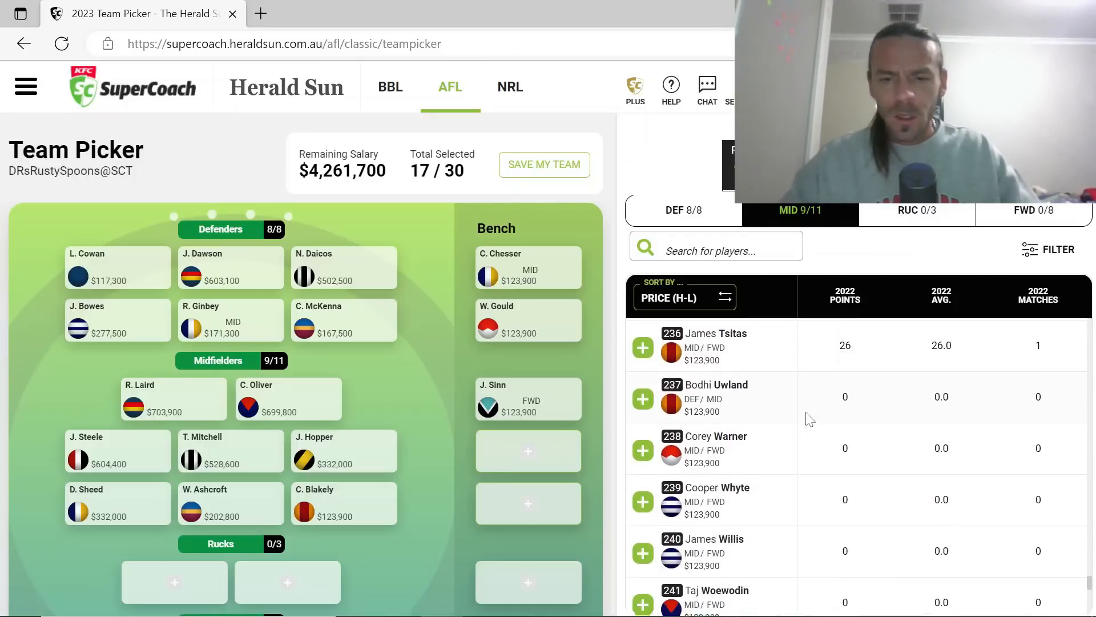
scroll(810, 419, down, 5)
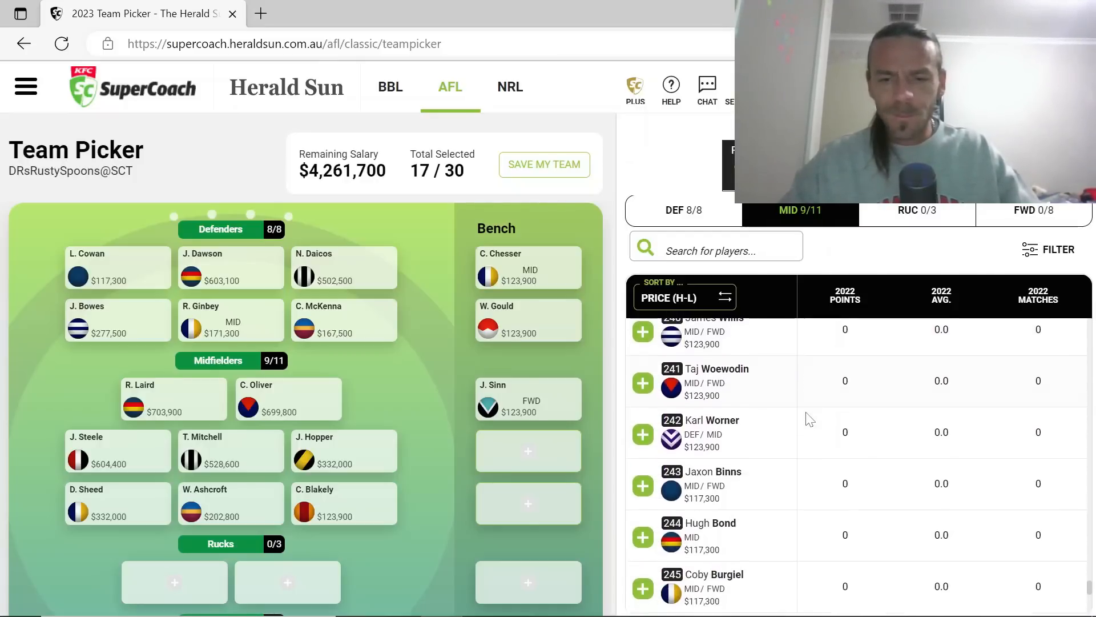
scroll(810, 420, down, 4)
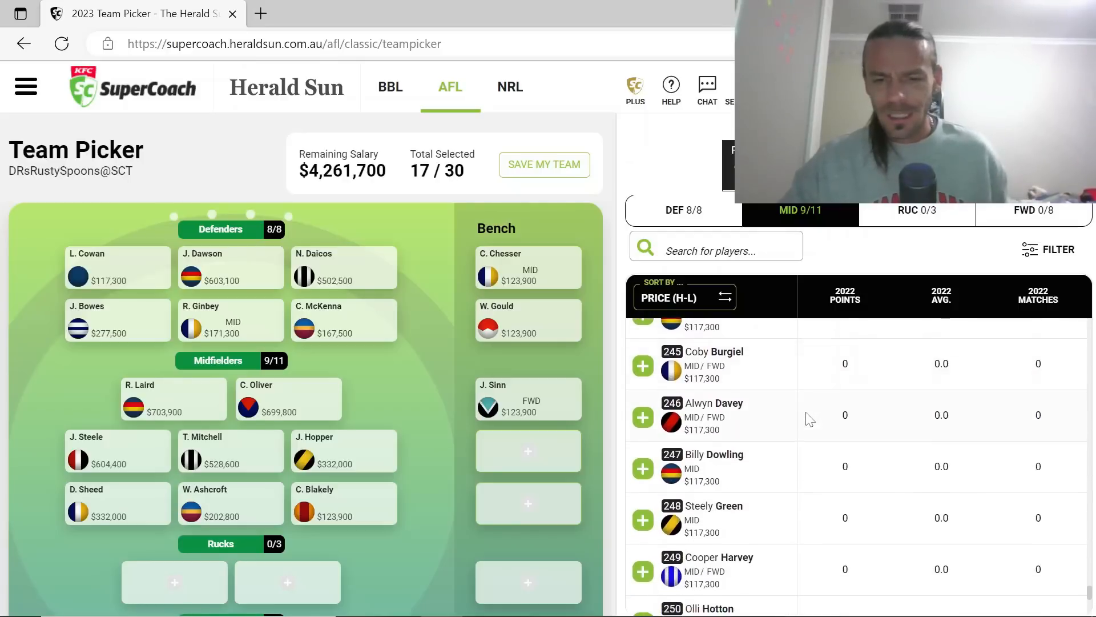
scroll(810, 419, down, 2)
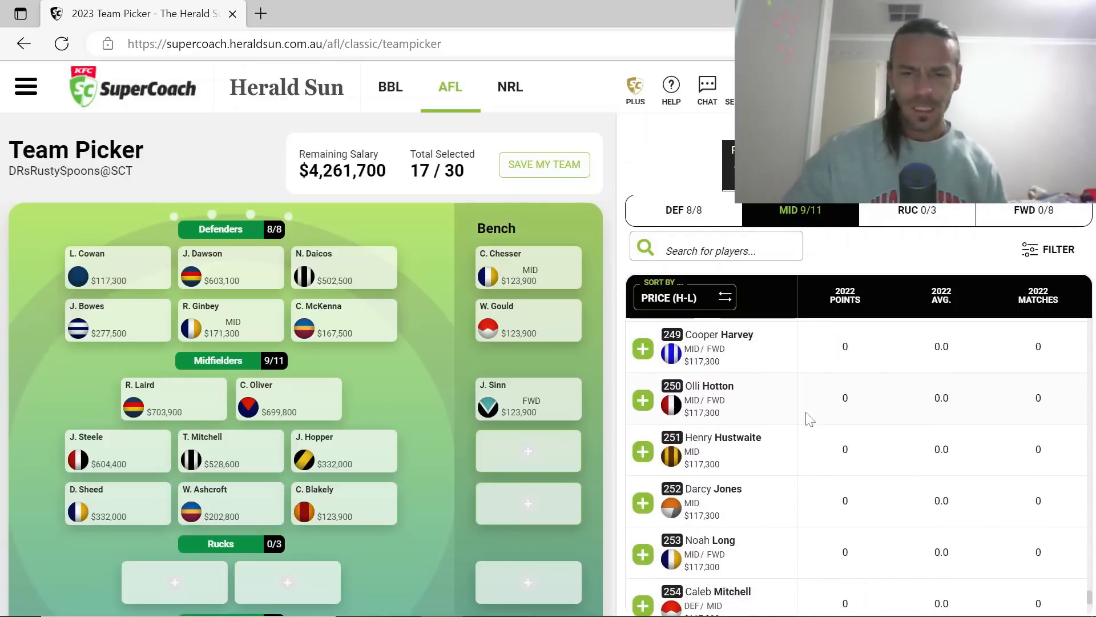
scroll(810, 420, down, 4)
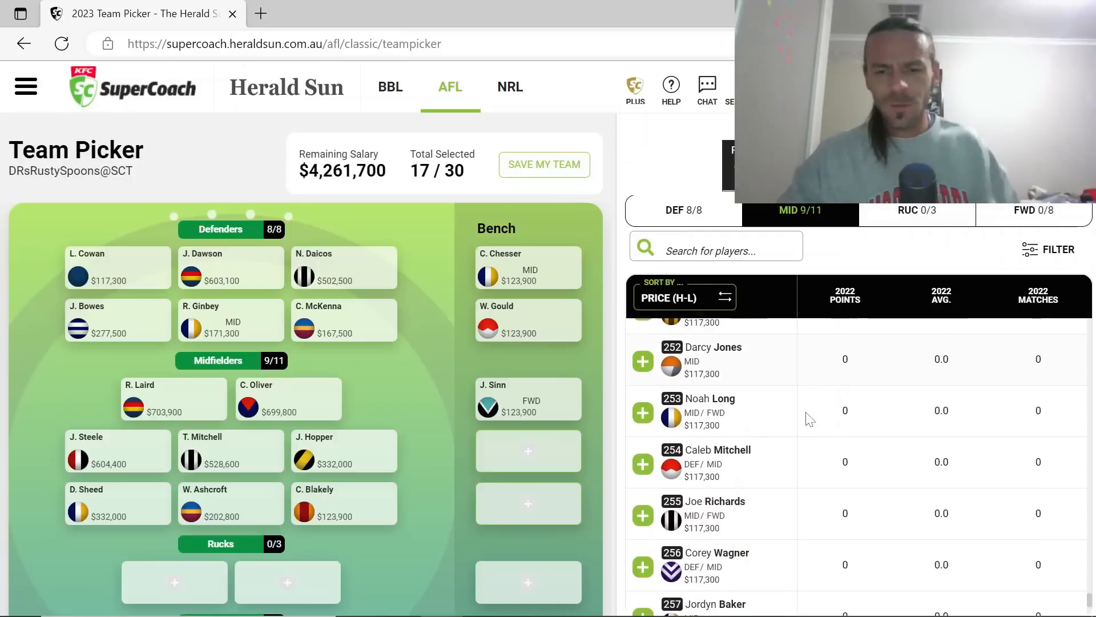
scroll(811, 420, down, 2)
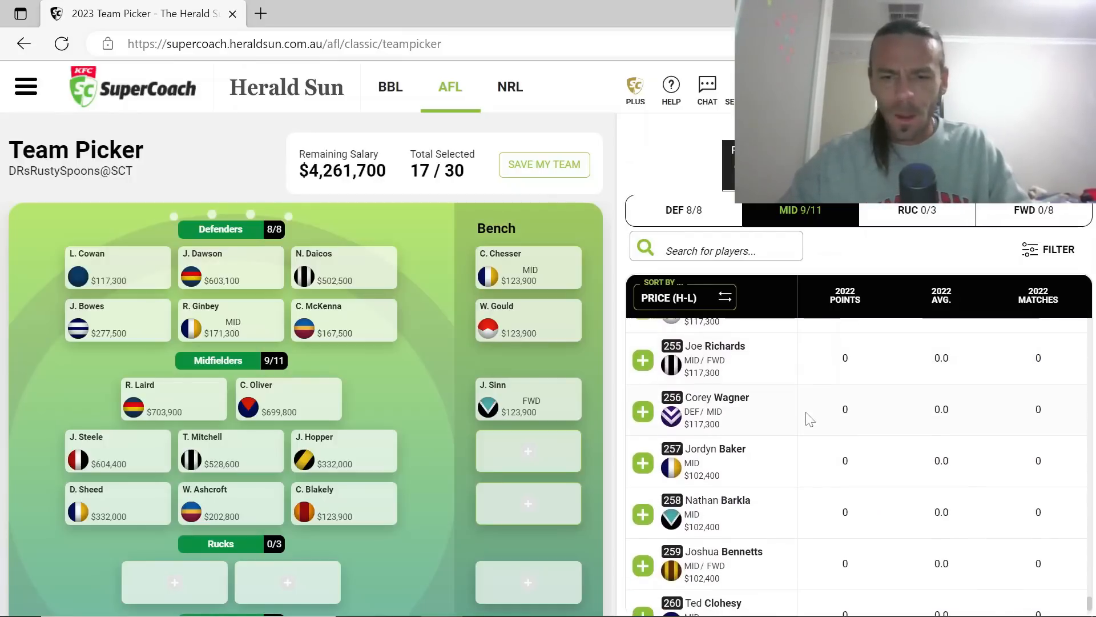
click(643, 413)
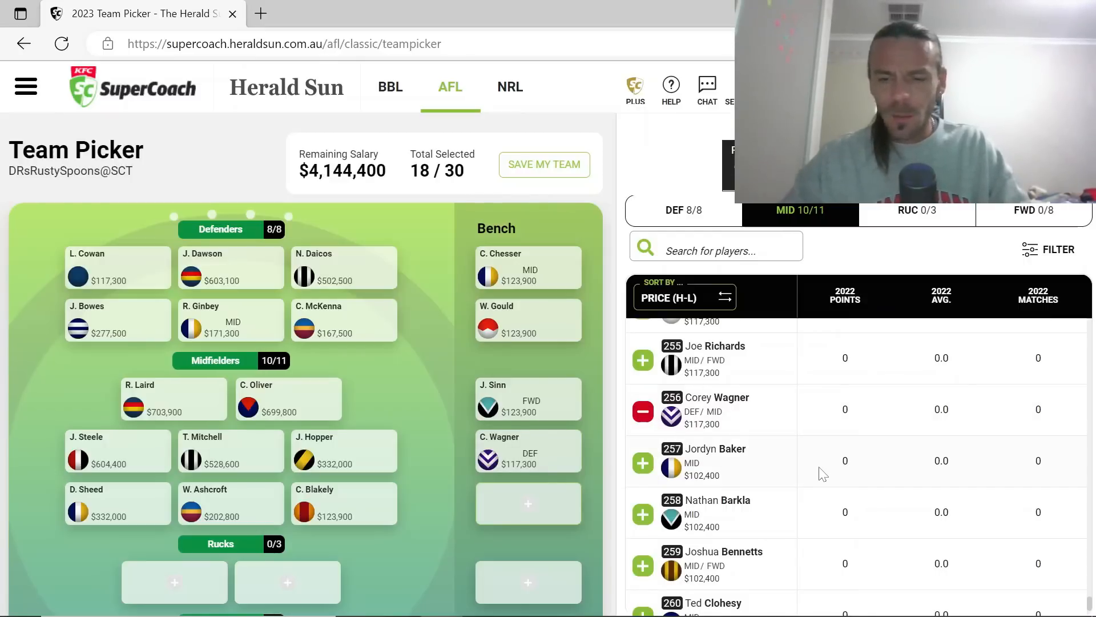
Compare the remaining low-priced midfielders and add Edward Allan, priced at $126,300, to the last midfield bench spot
scroll(822, 474, down, 1)
scroll(823, 474, down, 1)
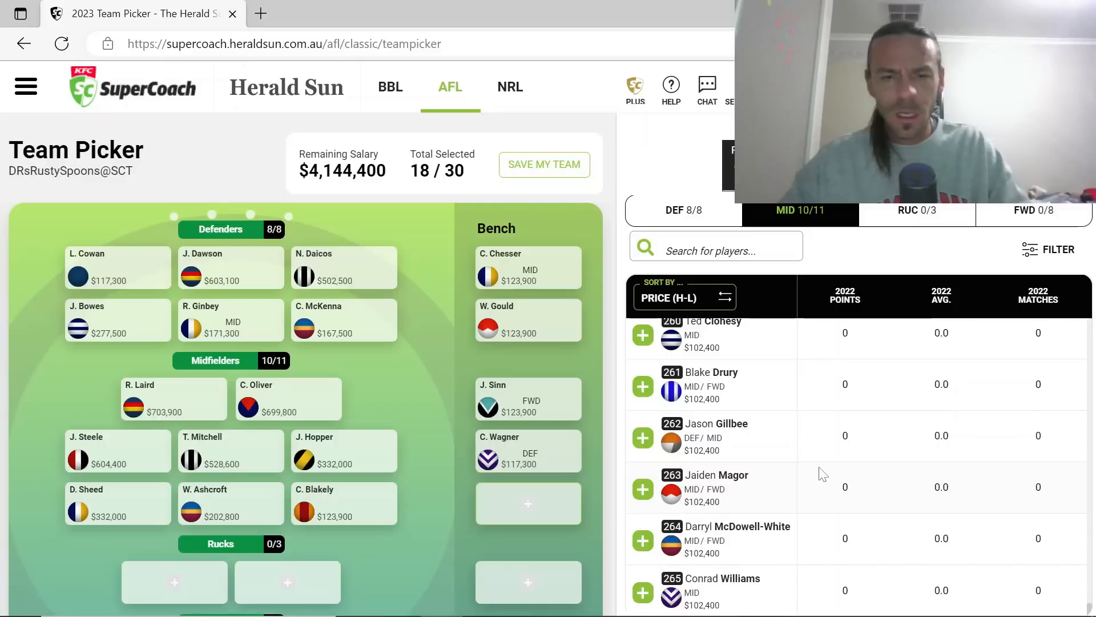
scroll(822, 474, up, 6)
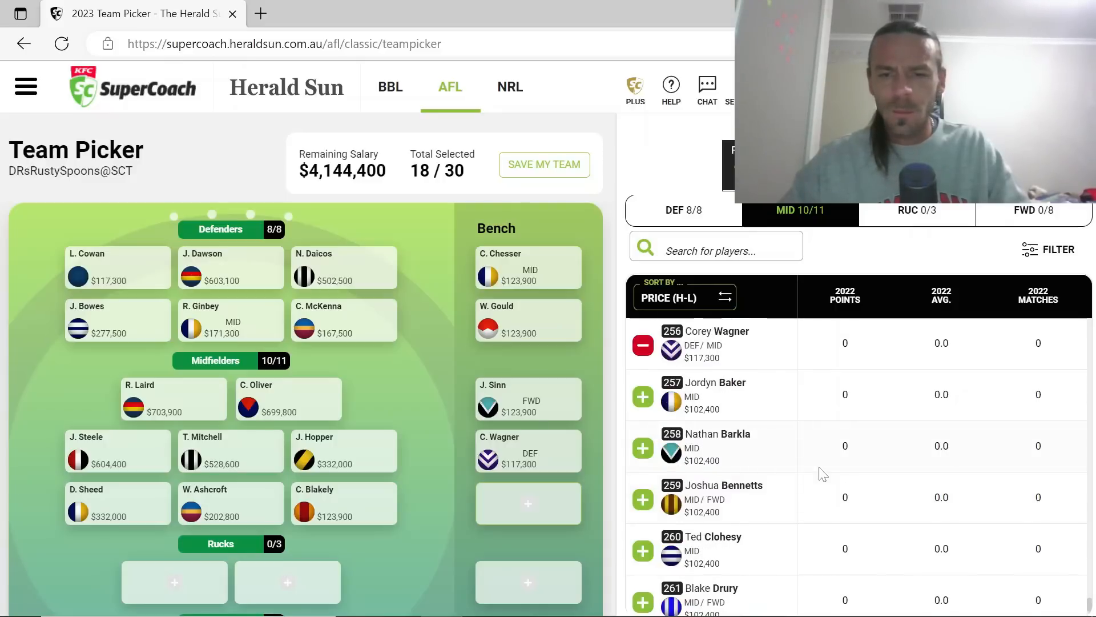
scroll(823, 474, up, 13)
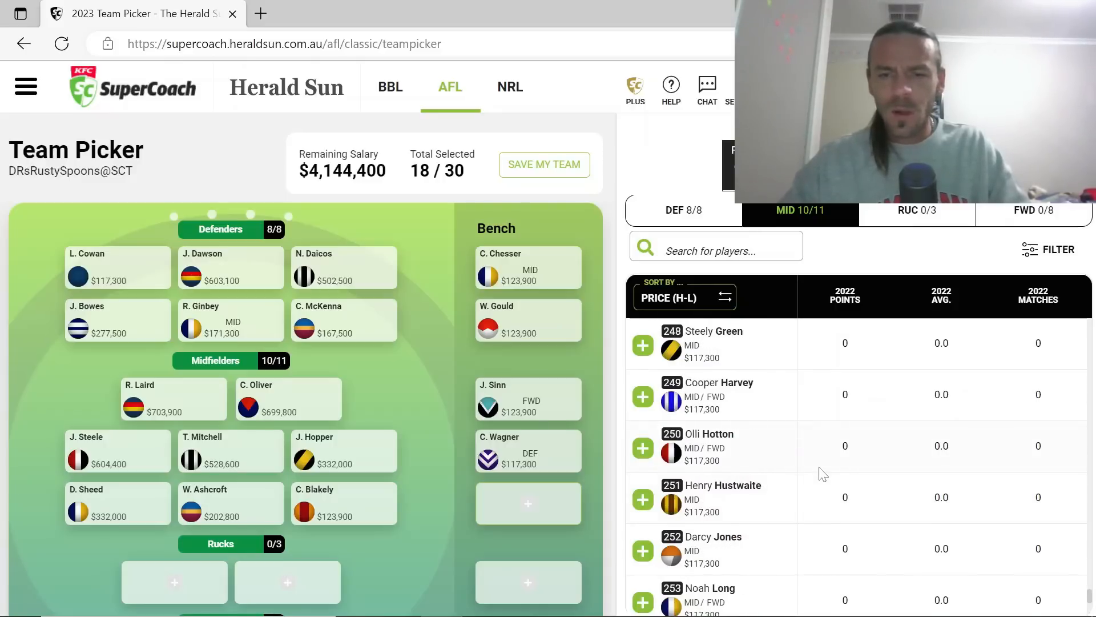
scroll(823, 474, up, 11)
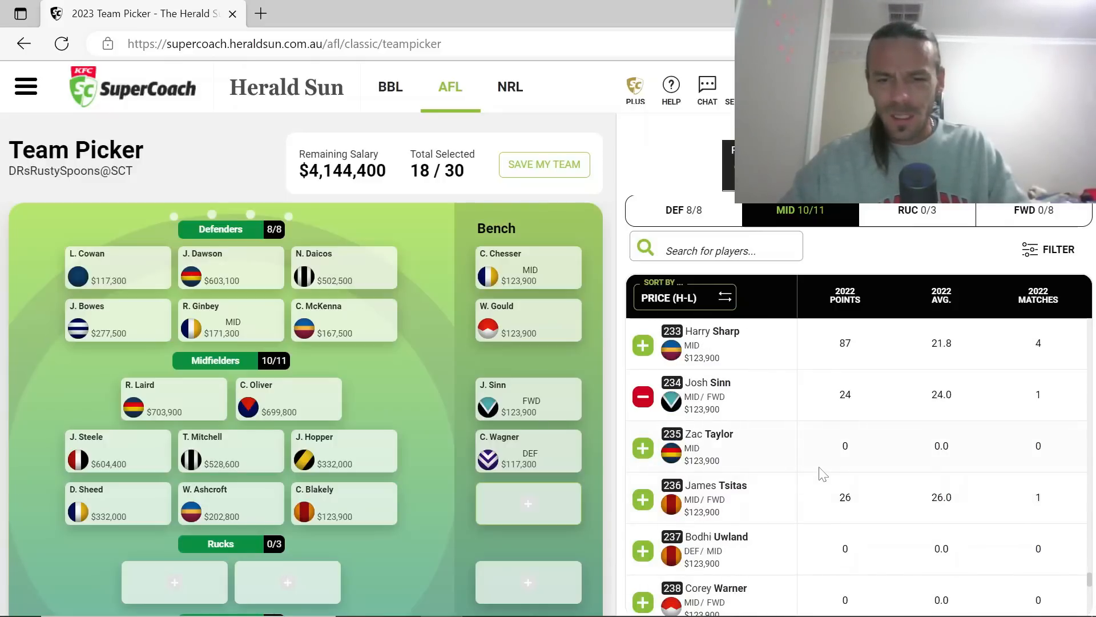
scroll(823, 474, up, 9)
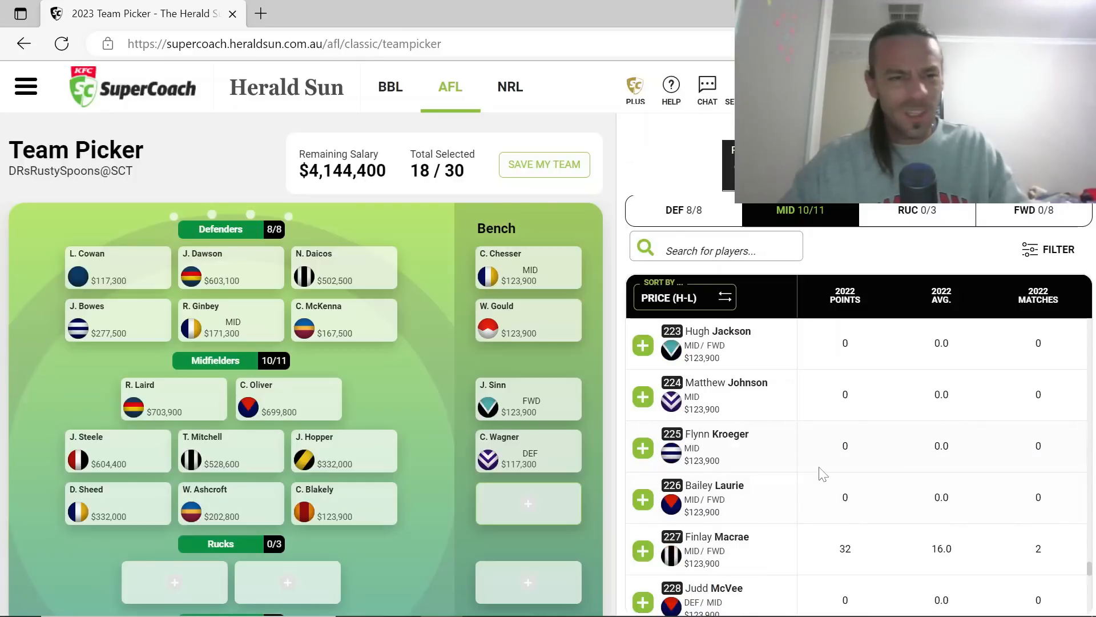
scroll(823, 474, up, 7)
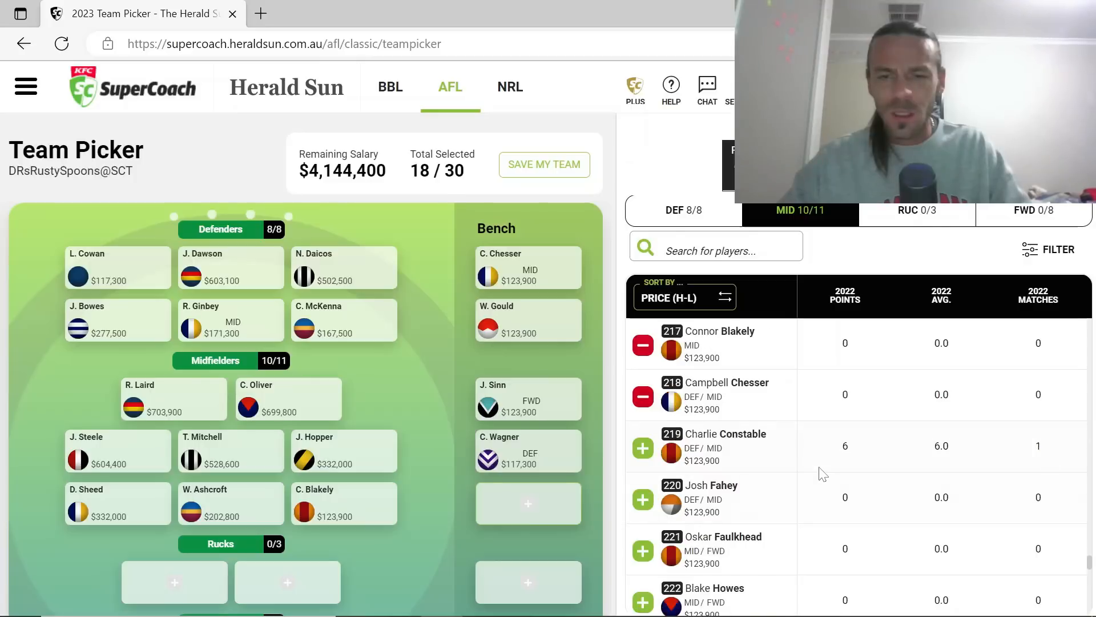
scroll(823, 474, up, 5)
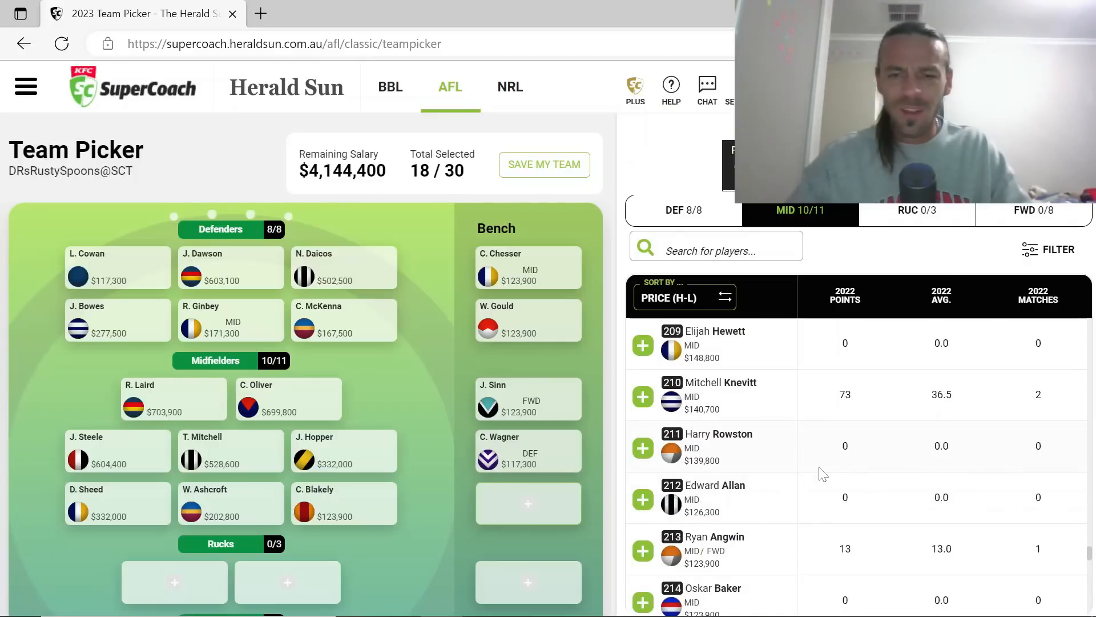
click(643, 500)
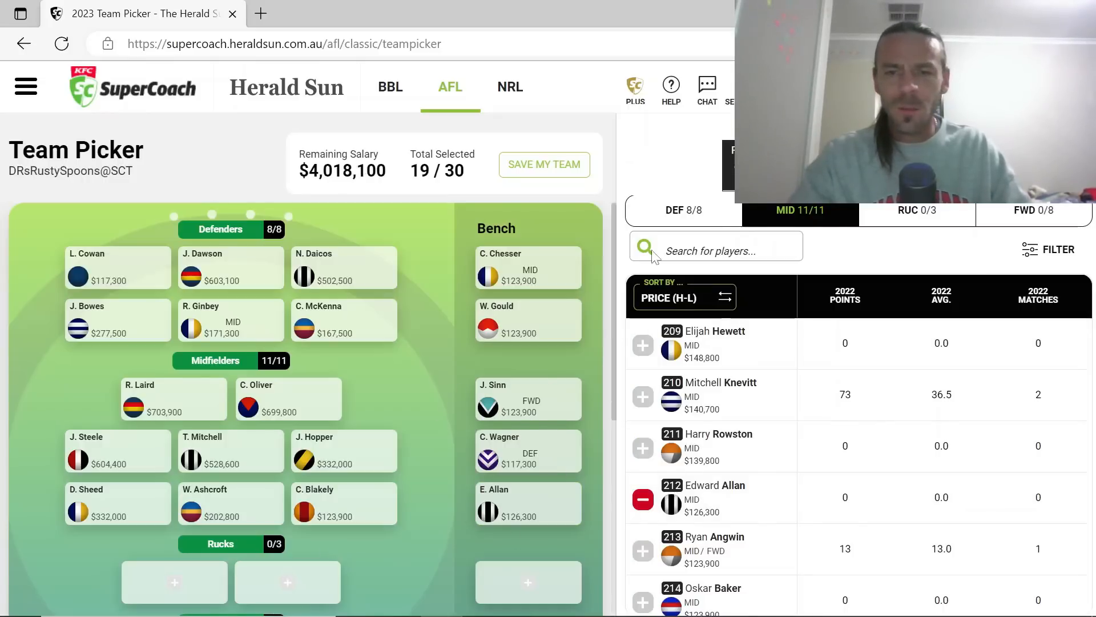
List the available rucks and add Tim English, priced at $581,000, to the first on-field ruck spot
click(903, 212)
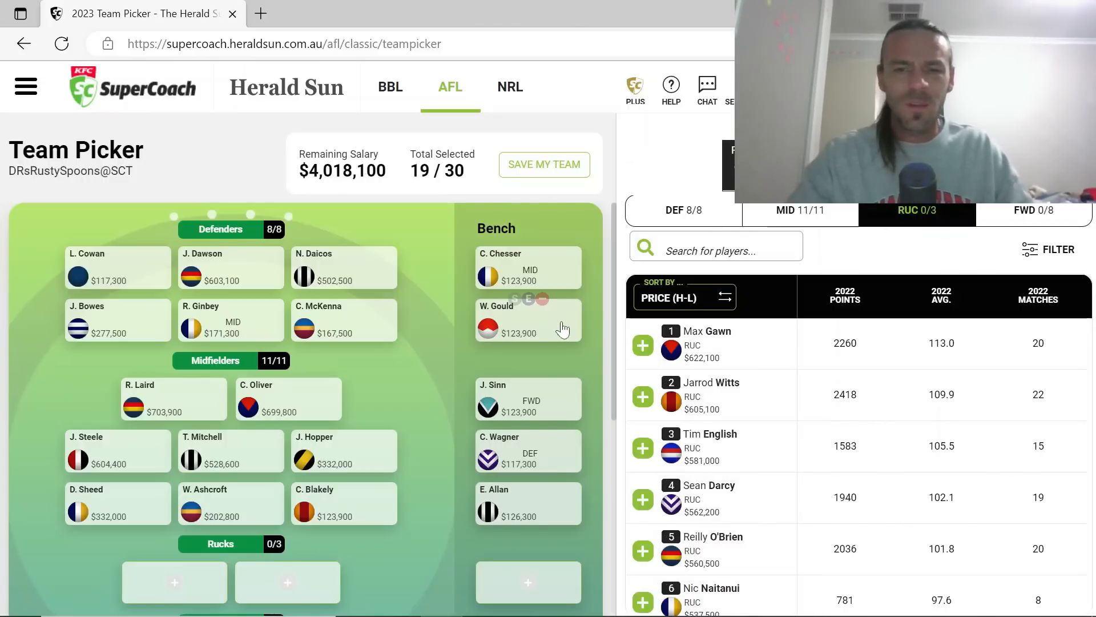
scroll(612, 374, down, 5)
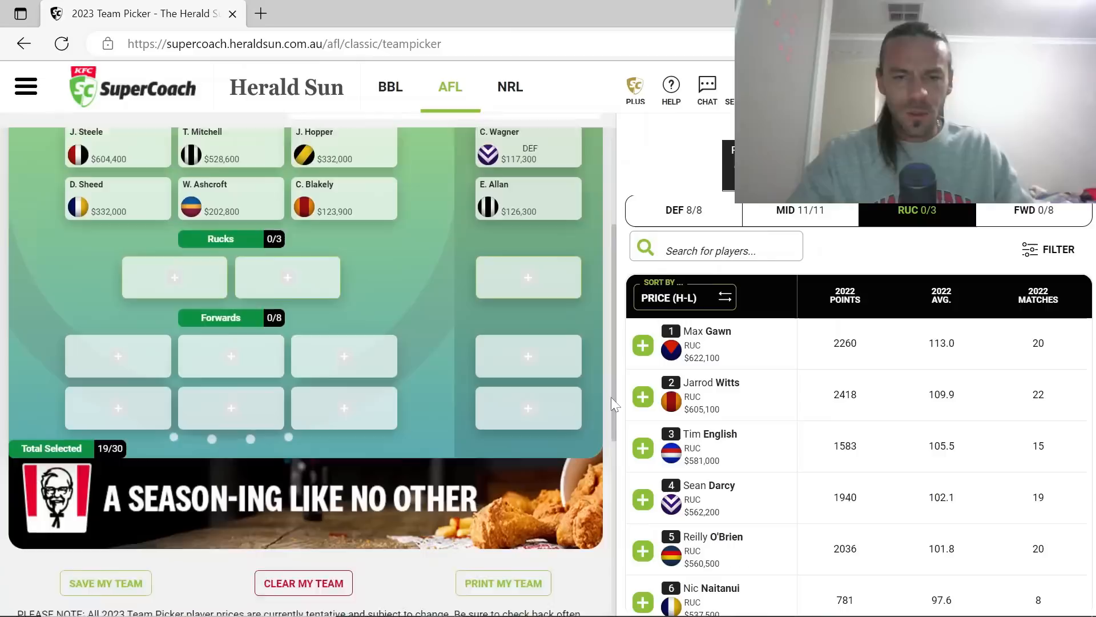
scroll(615, 344, up, 2)
scroll(615, 334, up, 1)
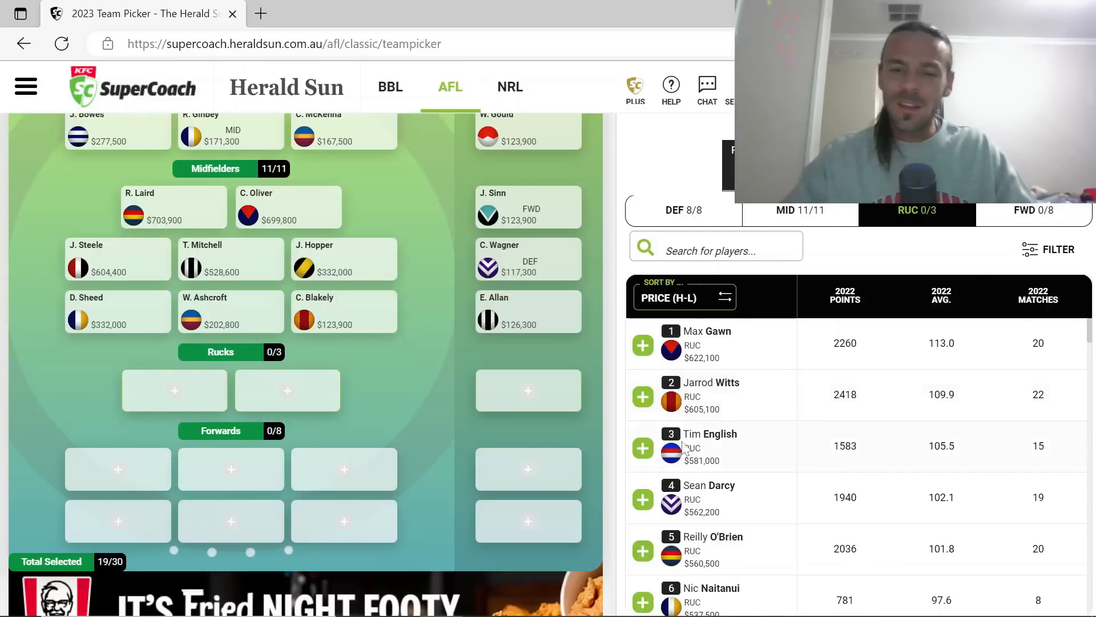
click(643, 449)
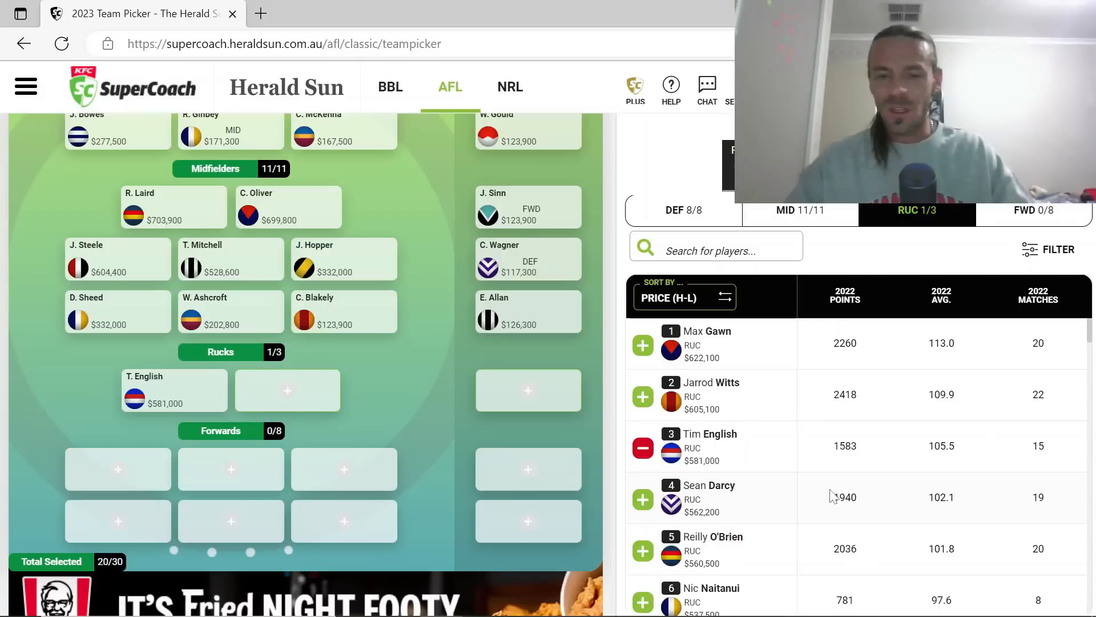
Compare the premium rucks and add Rowan Marshall, priced at $506,500, to the second on-field ruck spot
scroll(833, 496, down, 2)
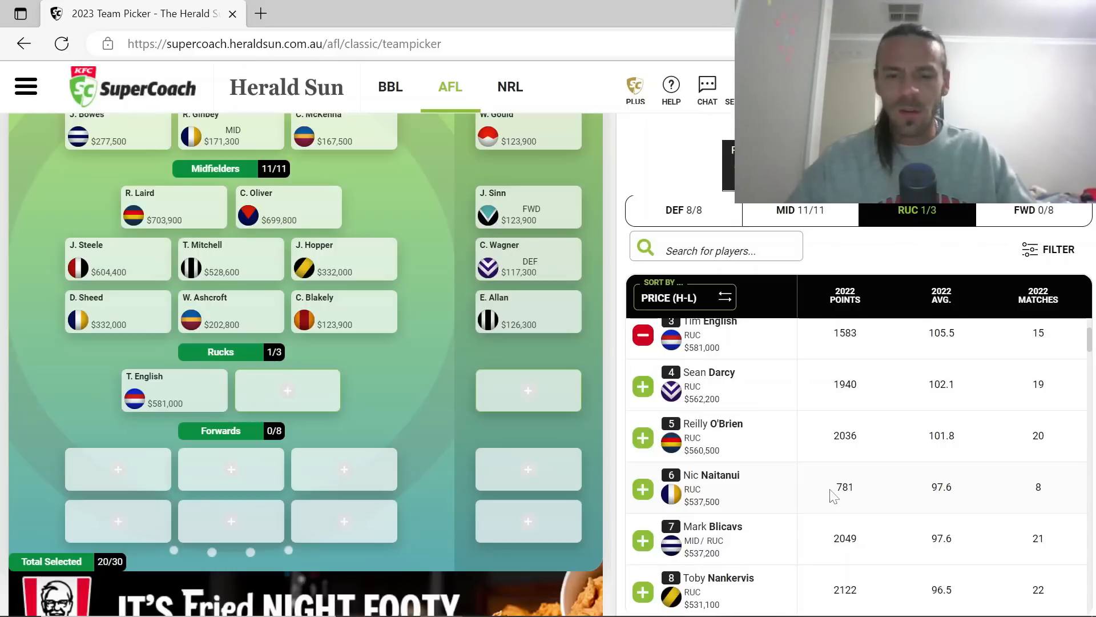
scroll(833, 495, down, 4)
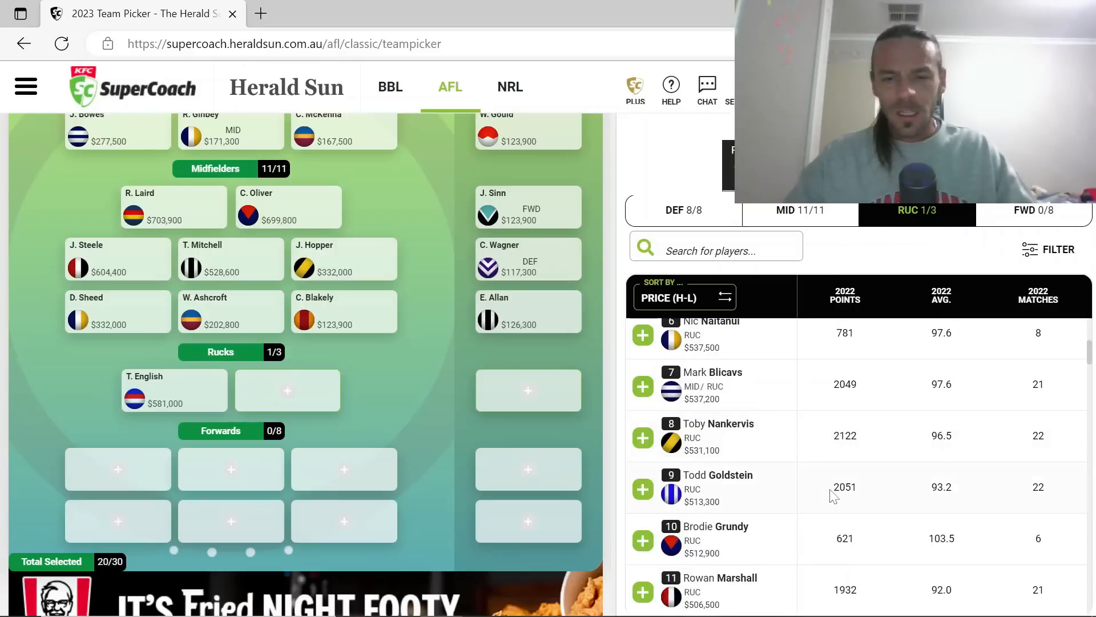
scroll(834, 496, down, 1)
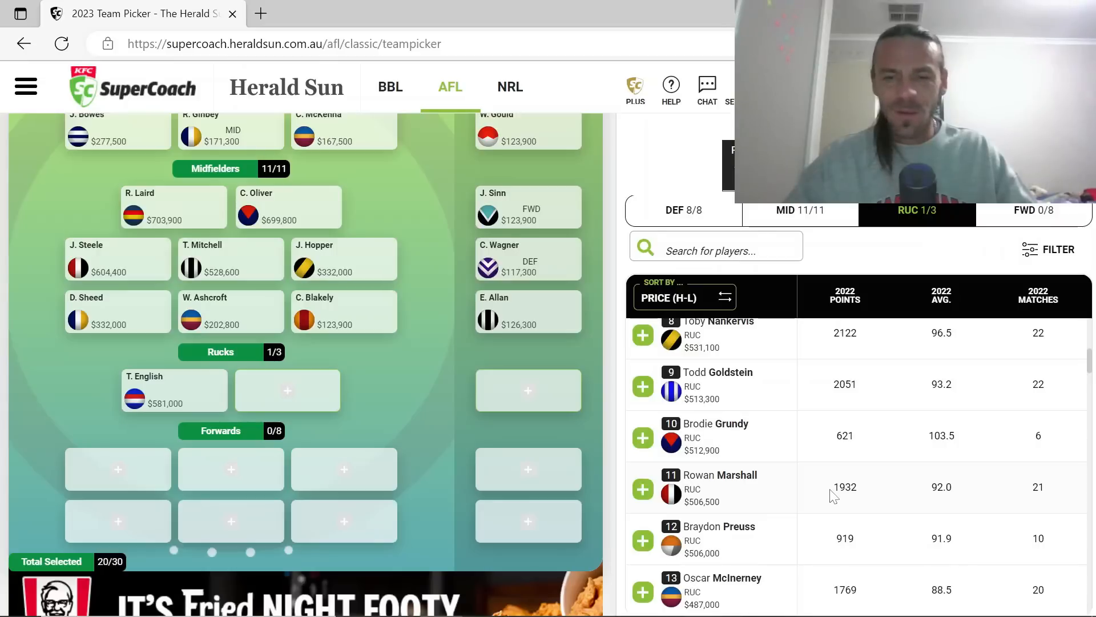
scroll(833, 495, down, 1)
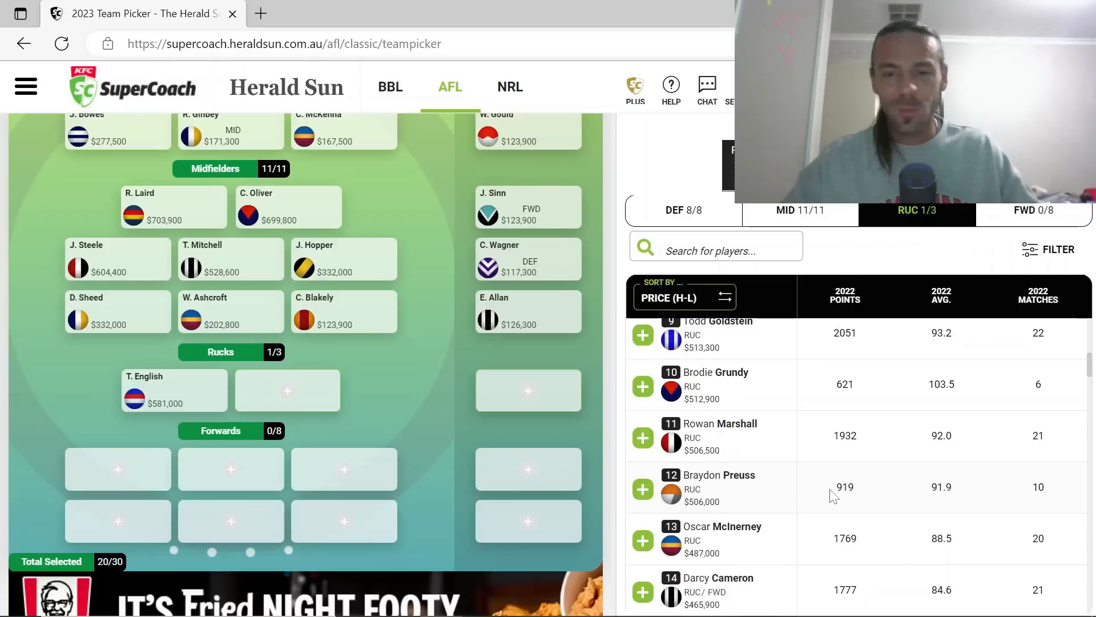
scroll(834, 496, down, 1)
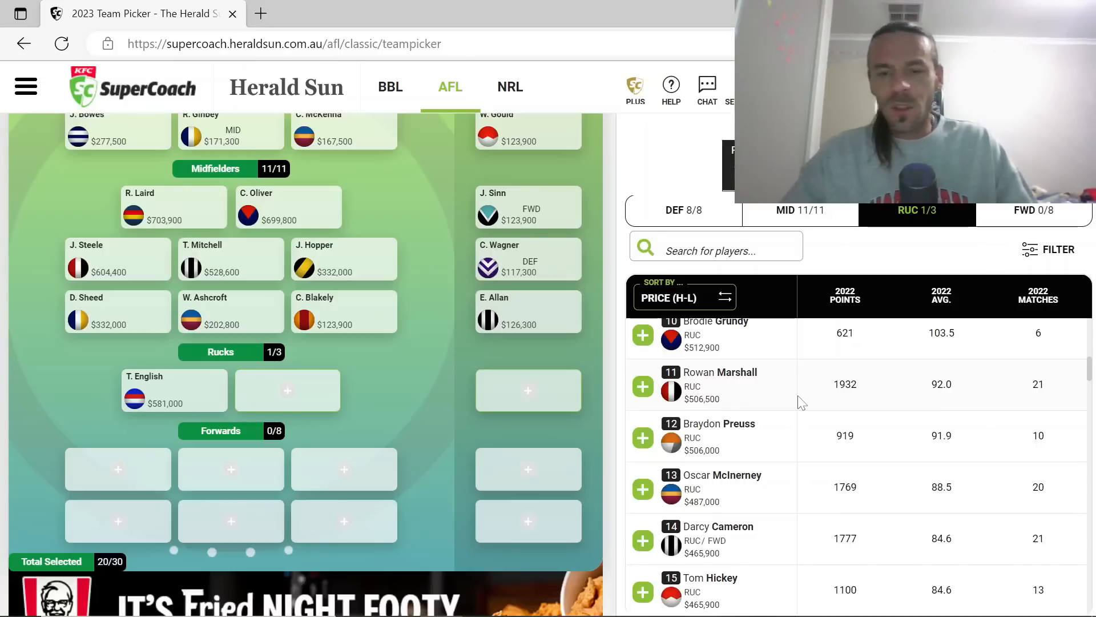
click(643, 386)
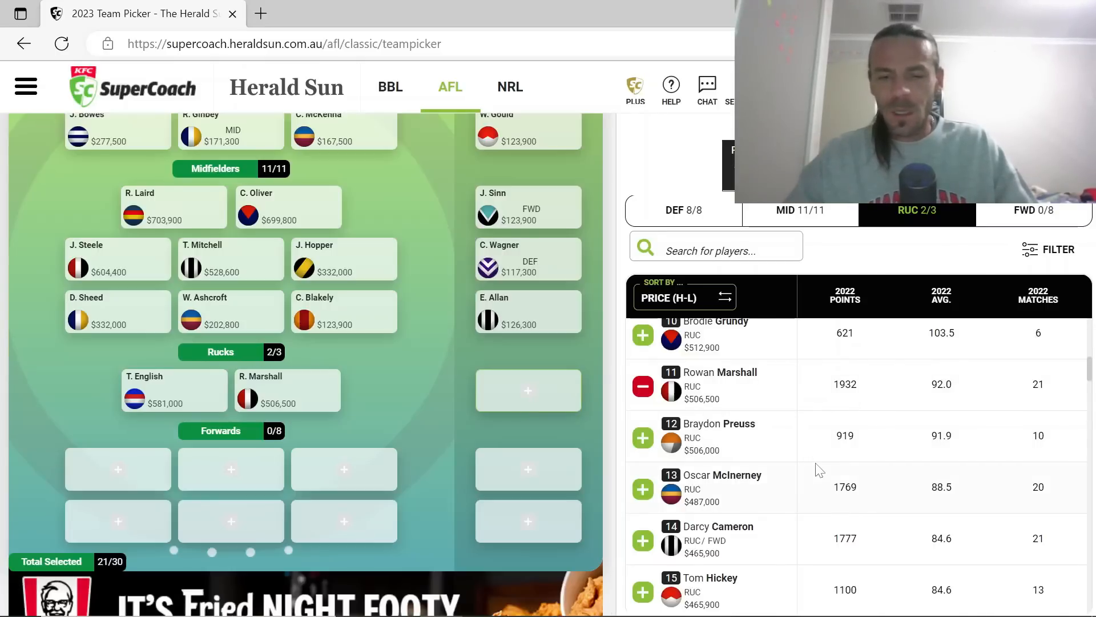
Look through the cheaper rucks and add Harry Barnett, priced at $117,300, to the ruck bench
scroll(818, 469, down, 6)
scroll(818, 469, down, 1)
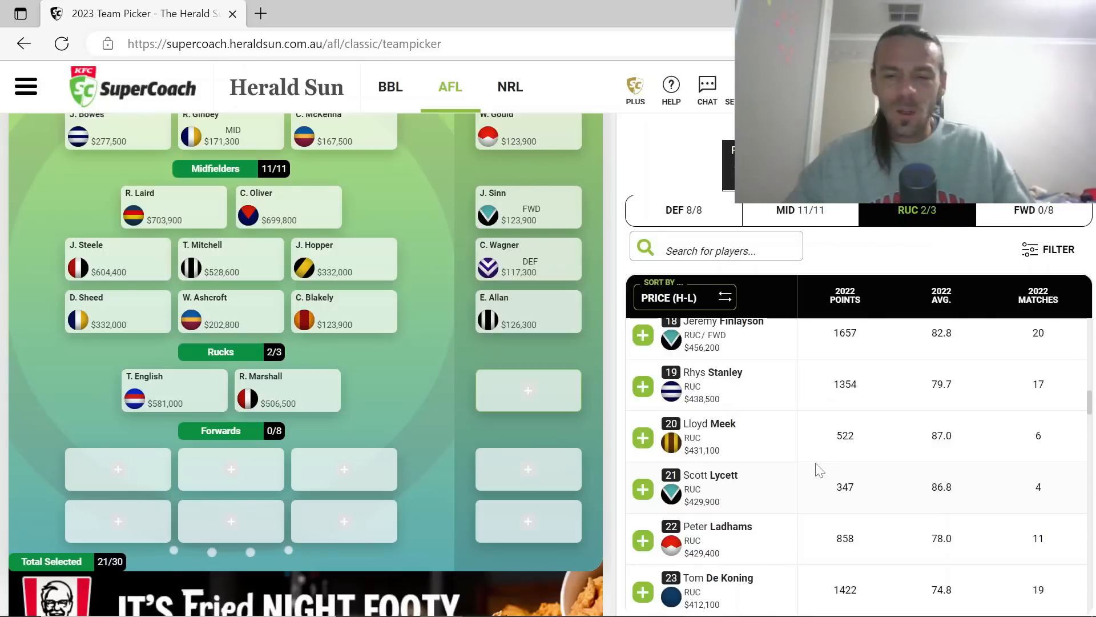
scroll(820, 470, down, 4)
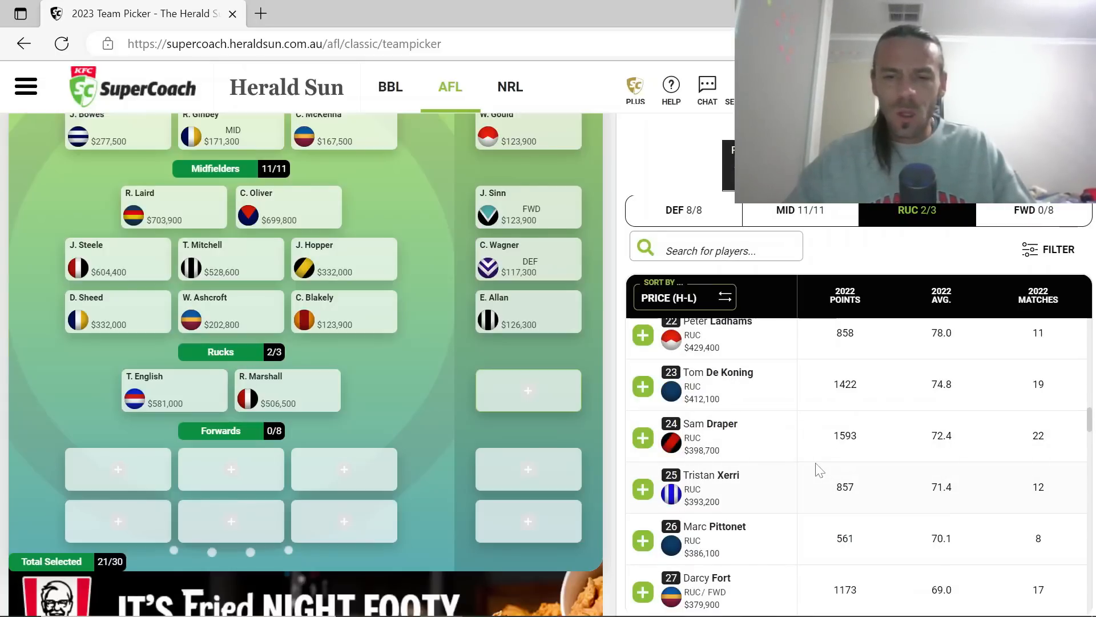
scroll(820, 470, down, 1)
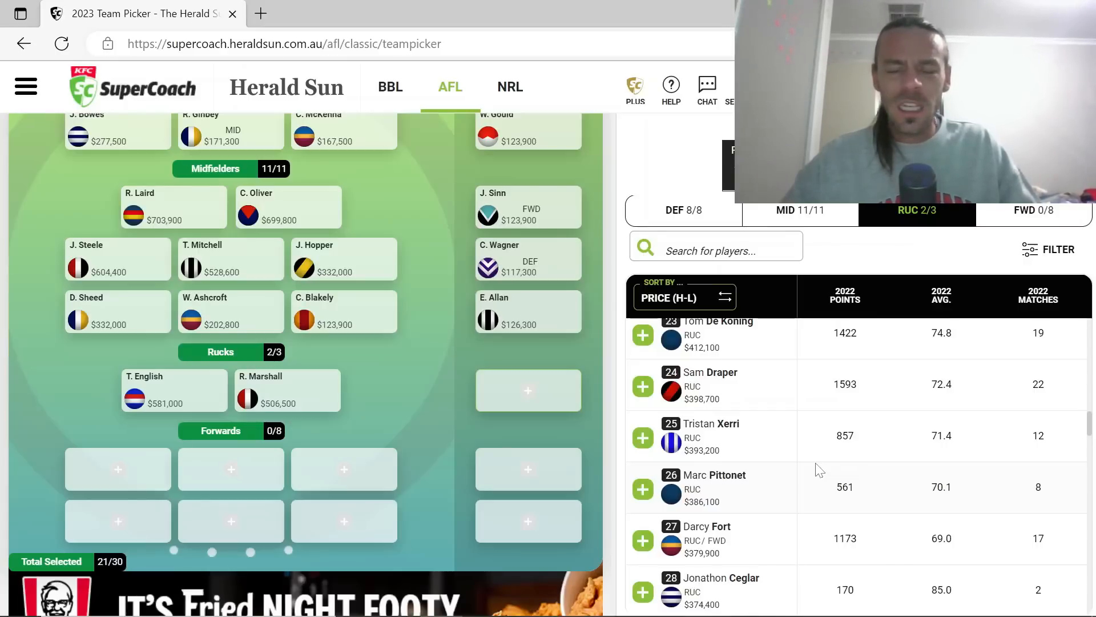
scroll(819, 469, down, 2)
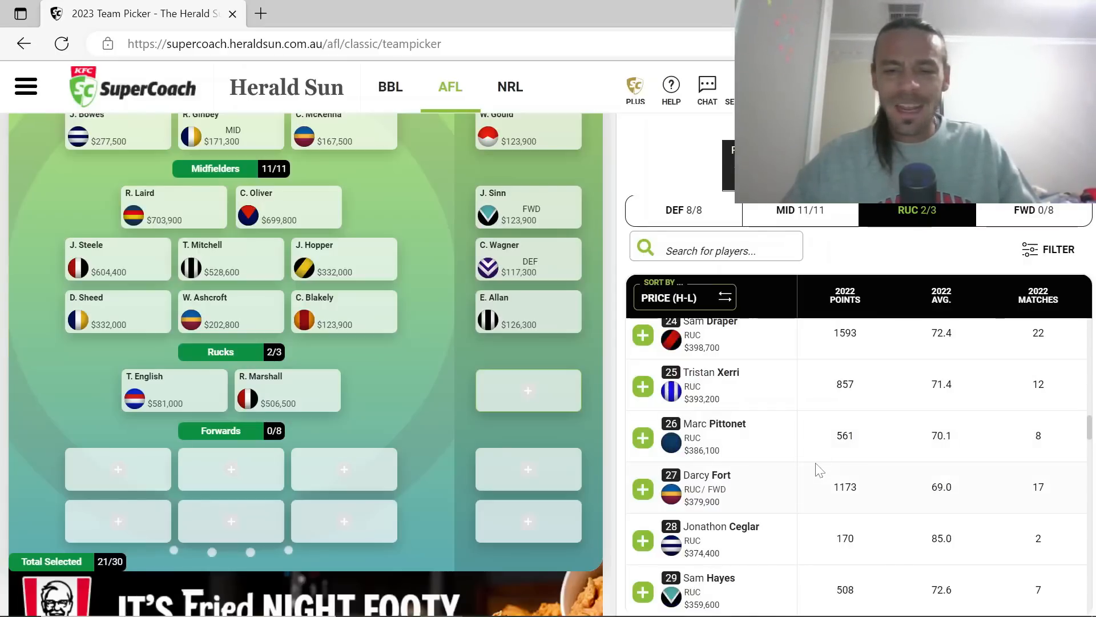
scroll(820, 469, down, 1)
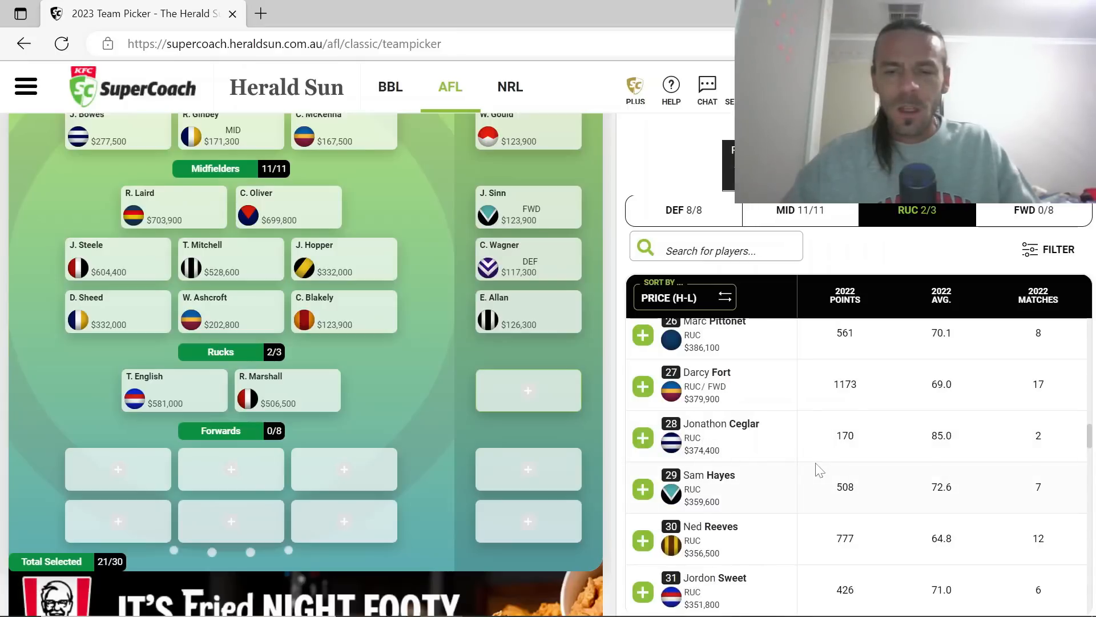
scroll(820, 470, down, 2)
scroll(819, 470, down, 1)
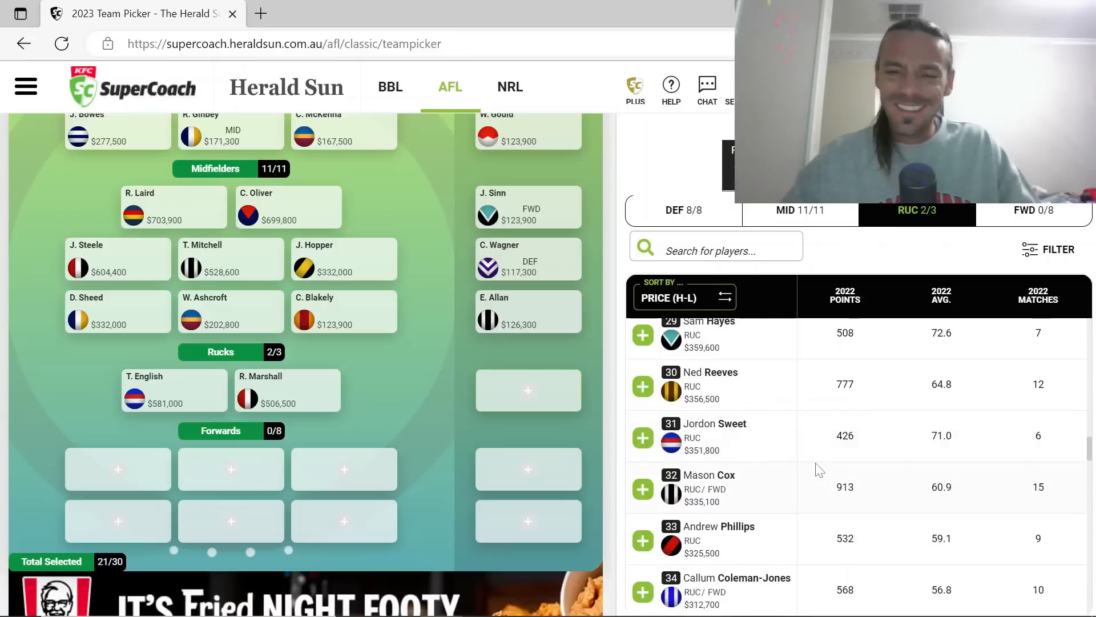
scroll(819, 470, down, 1)
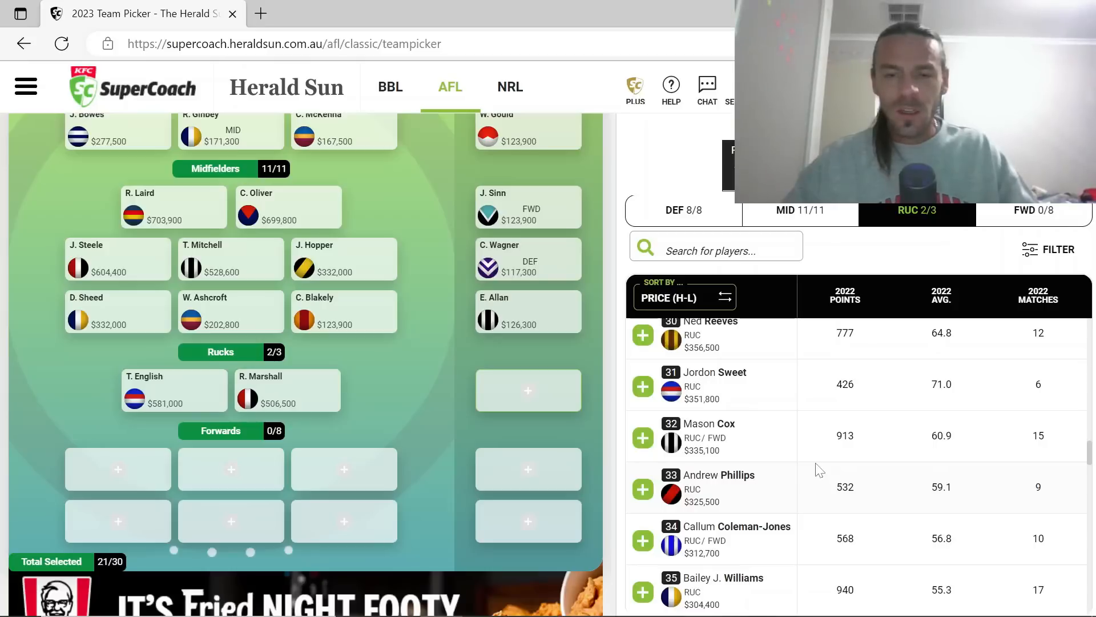
scroll(820, 470, down, 3)
scroll(819, 469, down, 1)
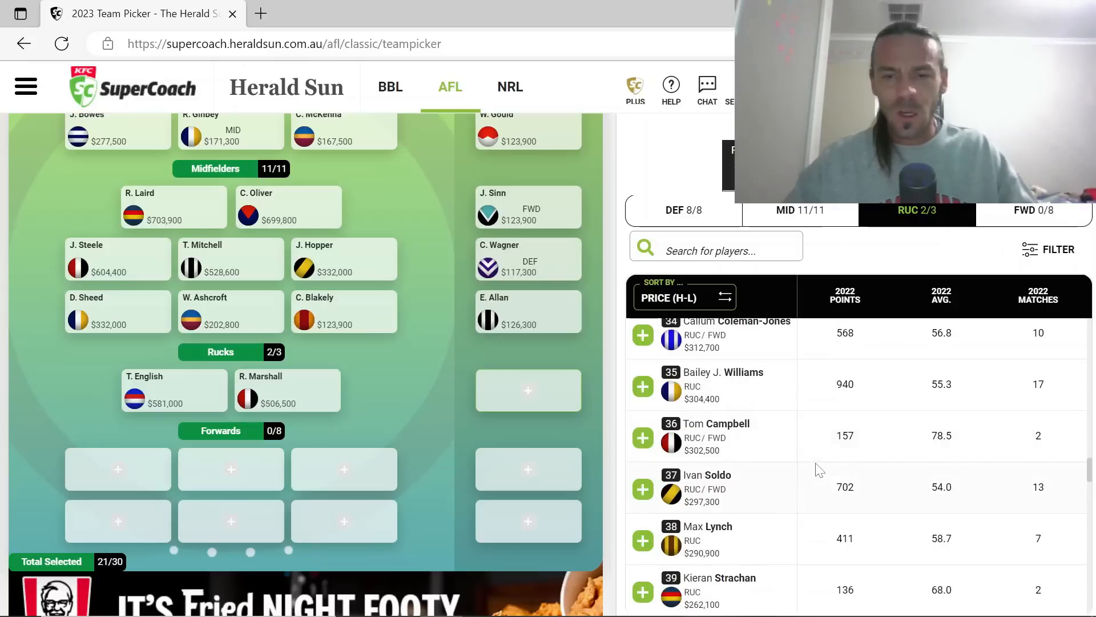
scroll(820, 469, down, 1)
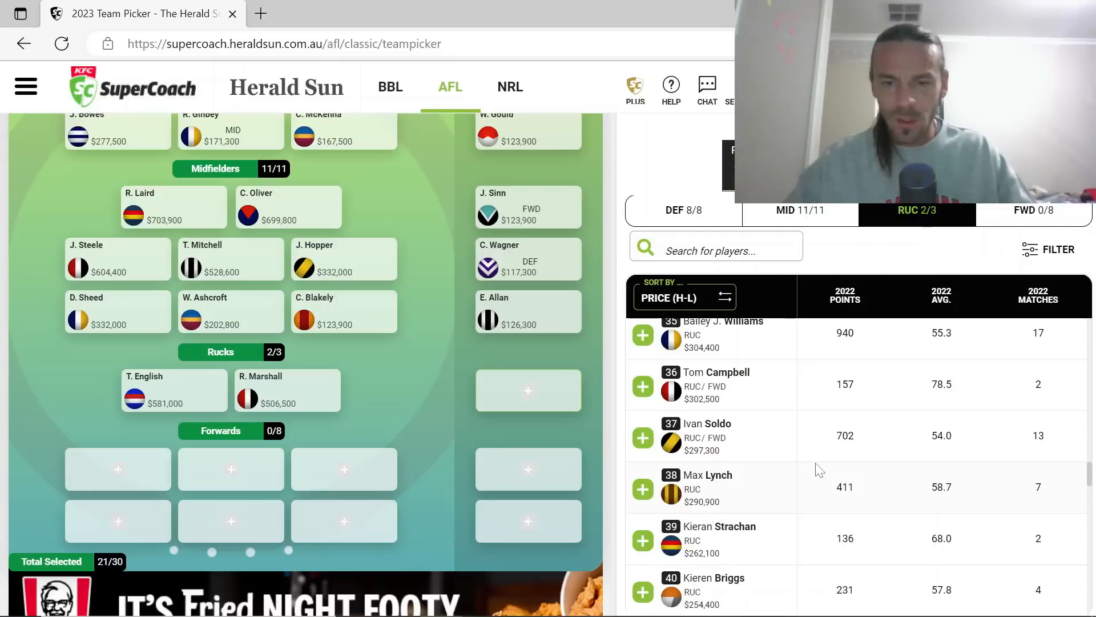
scroll(820, 470, down, 1)
scroll(820, 470, down, 3)
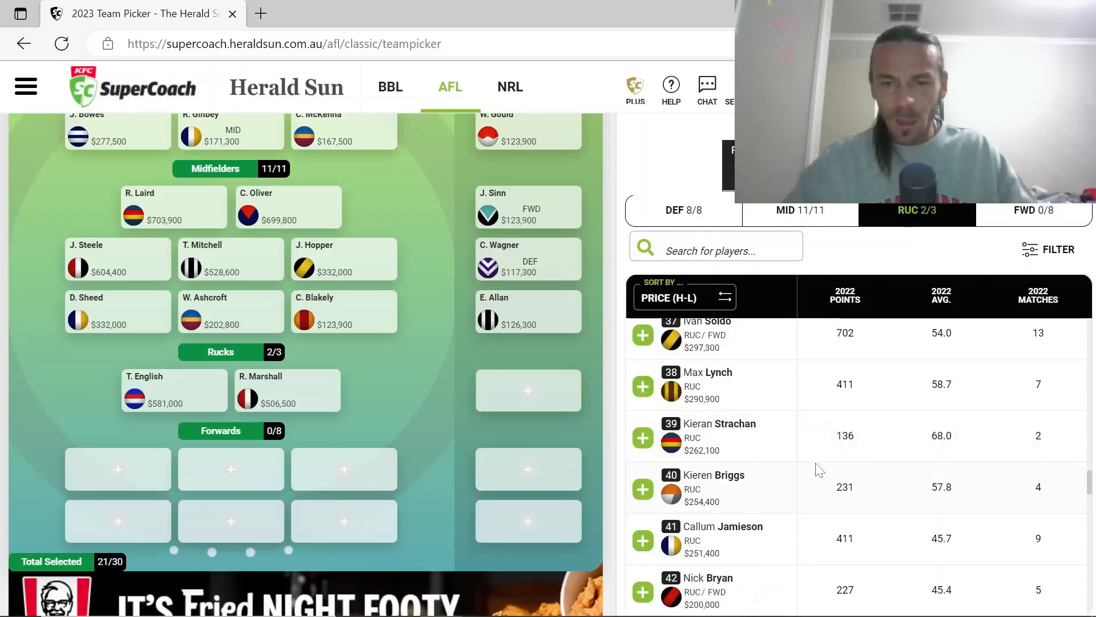
scroll(820, 470, down, 5)
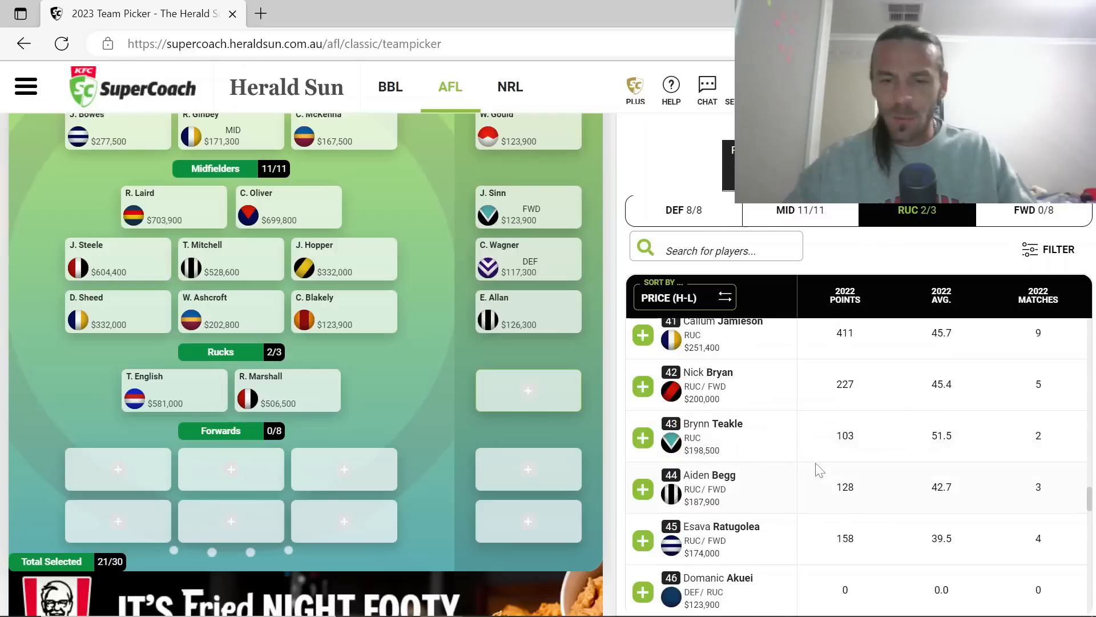
scroll(820, 470, down, 3)
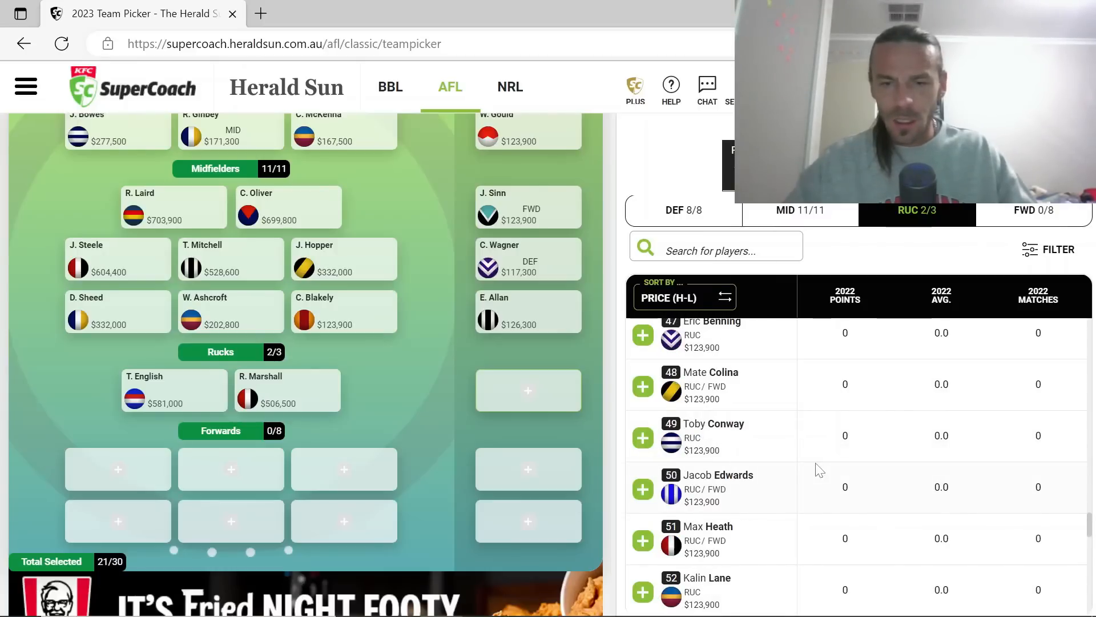
scroll(820, 470, down, 2)
scroll(820, 469, down, 1)
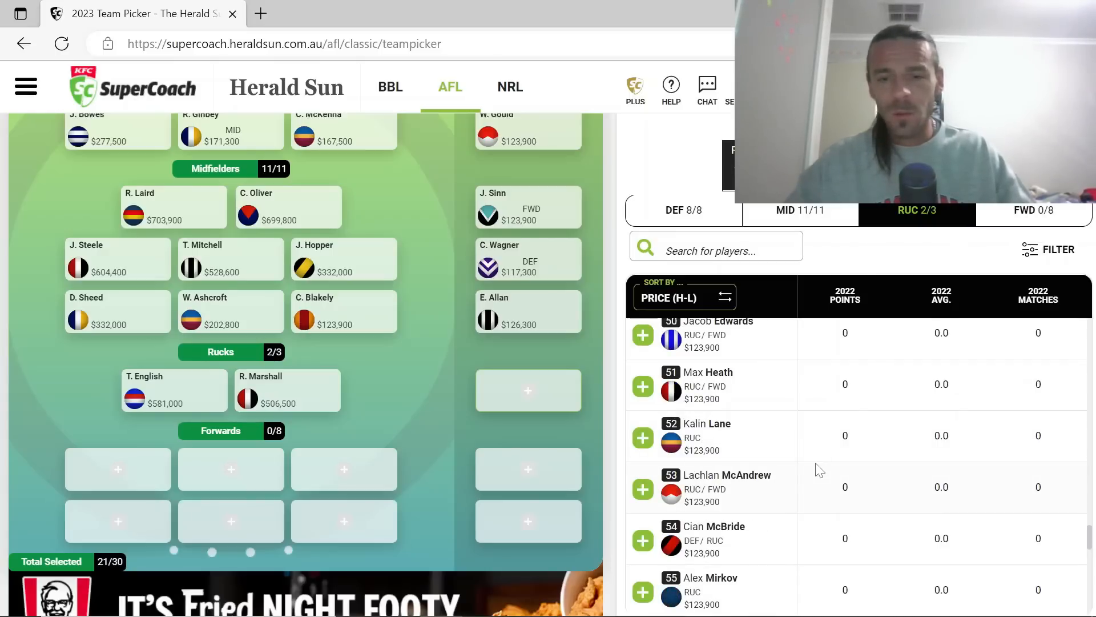
scroll(820, 470, down, 2)
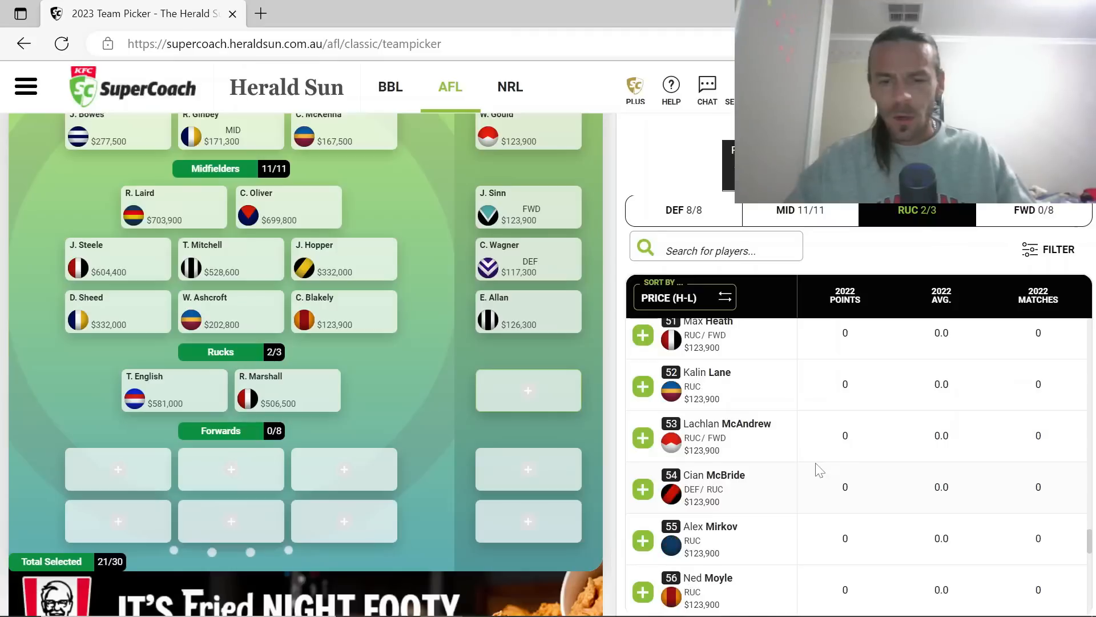
scroll(820, 470, down, 1)
scroll(820, 470, down, 5)
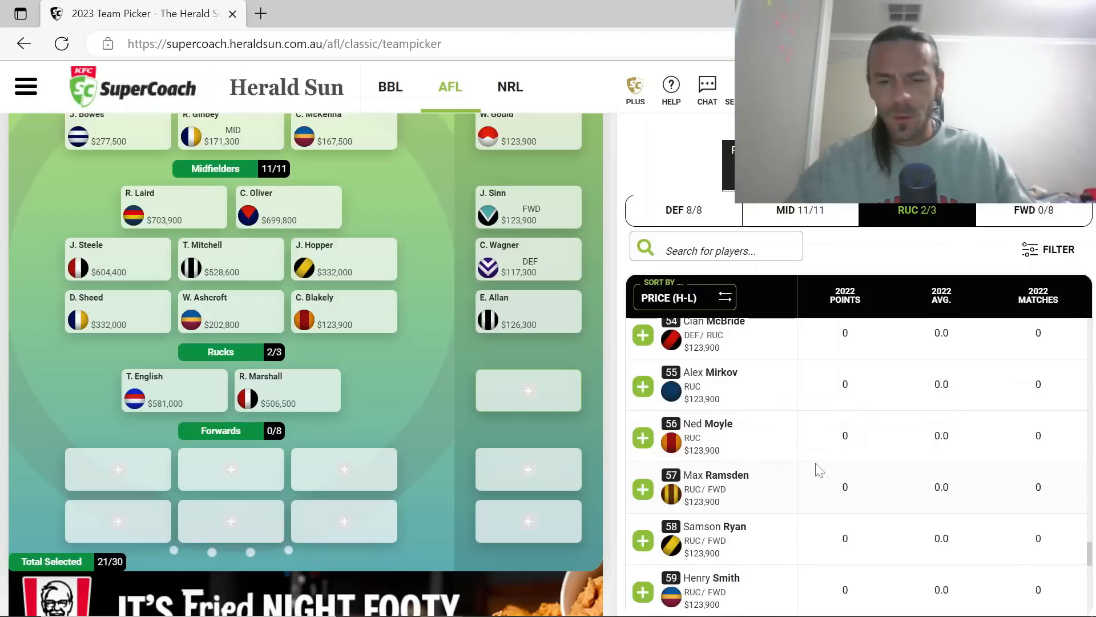
scroll(820, 470, down, 1)
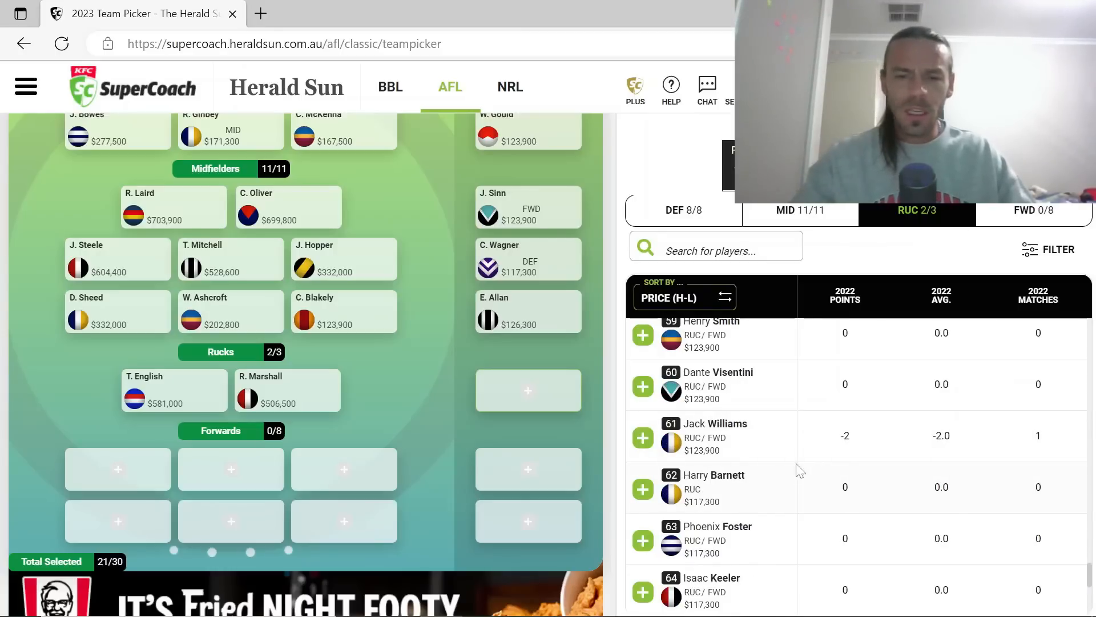
click(644, 490)
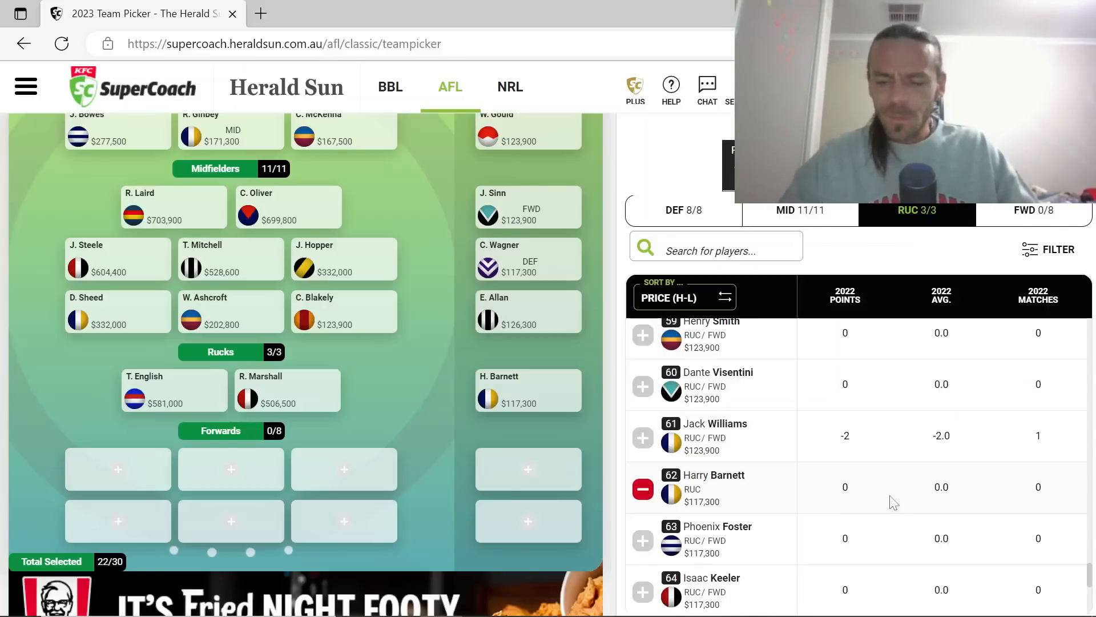
Replace Harry Barnett on the ruck bench with the cheaper ruck/forward Nicholas Madden, priced at $102,400
scroll(894, 502, down, 5)
scroll(893, 502, down, 2)
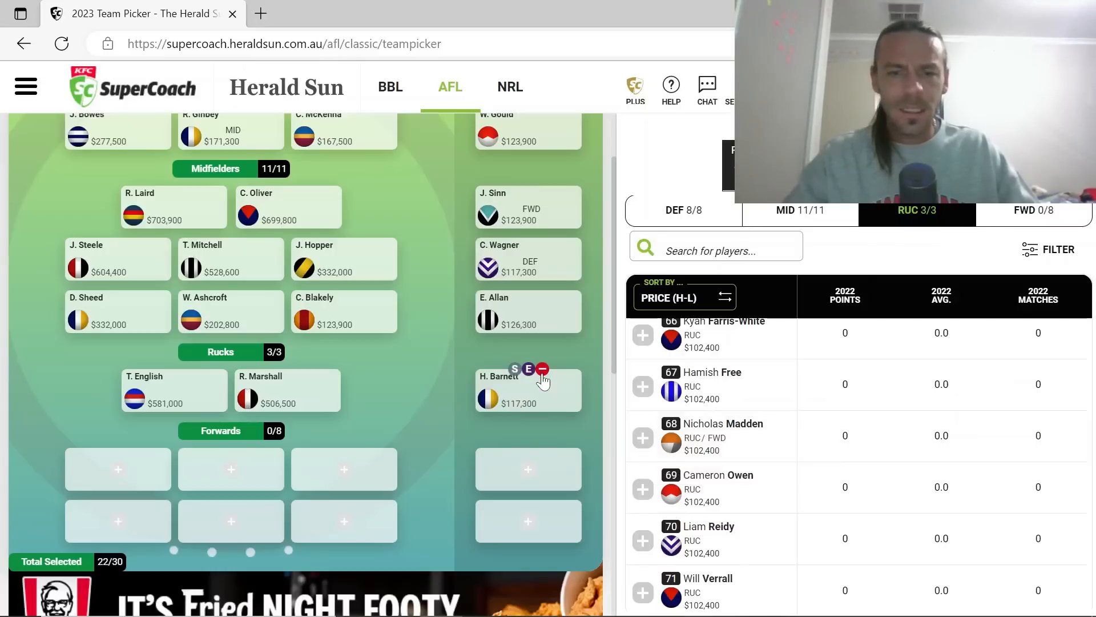
click(542, 371)
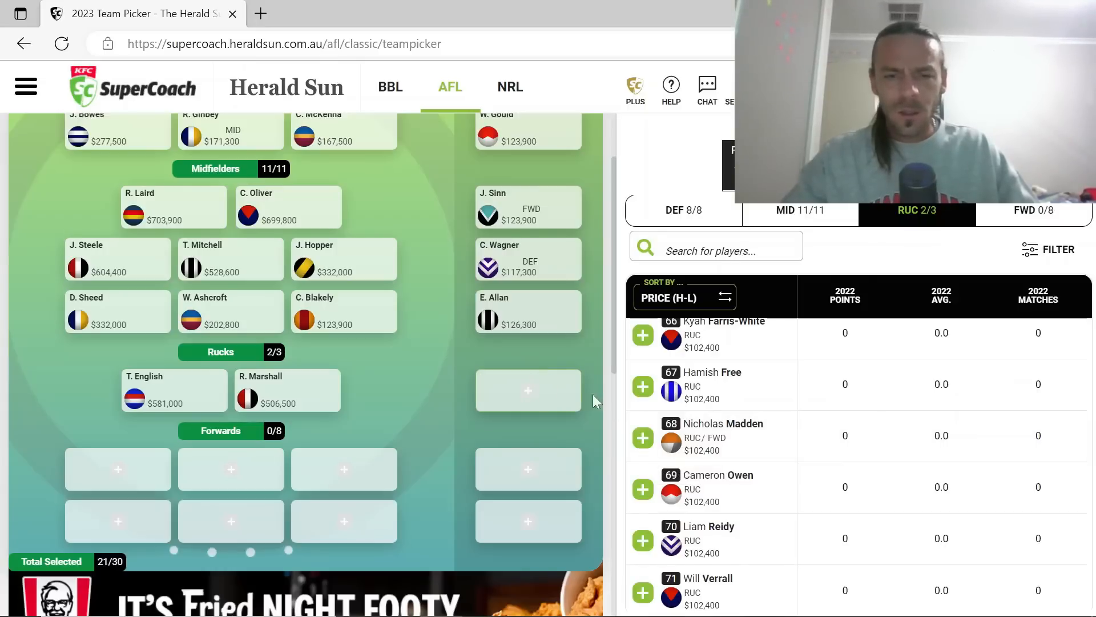
click(643, 440)
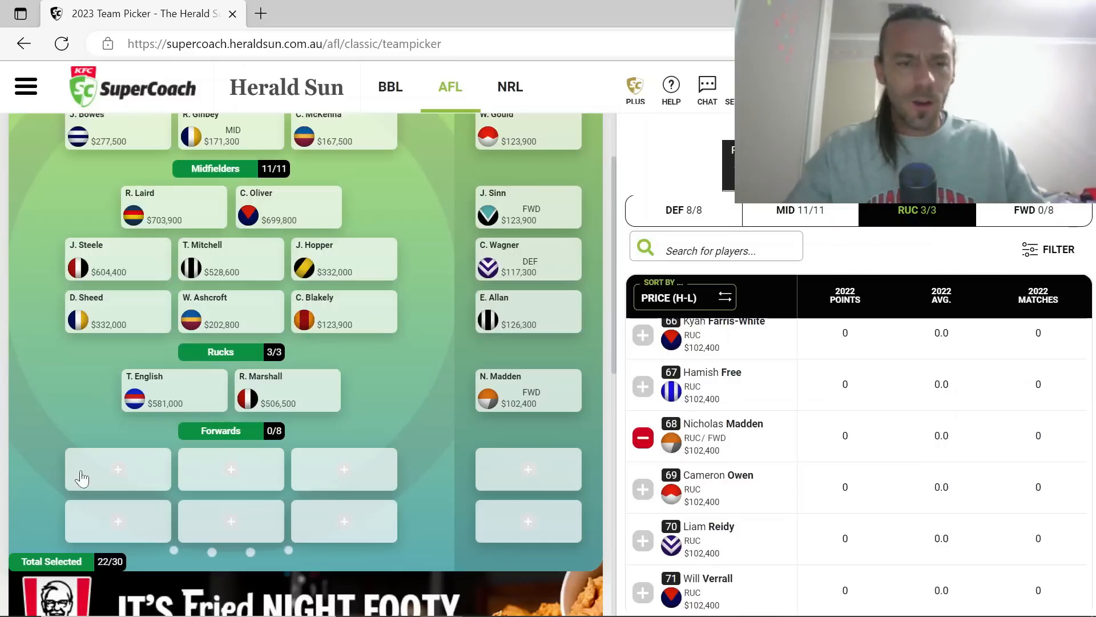
List the available forwards, check the remaining salary, and add Josh Dunkley, priced at $596,400, to the first on-field forward spot
click(1025, 213)
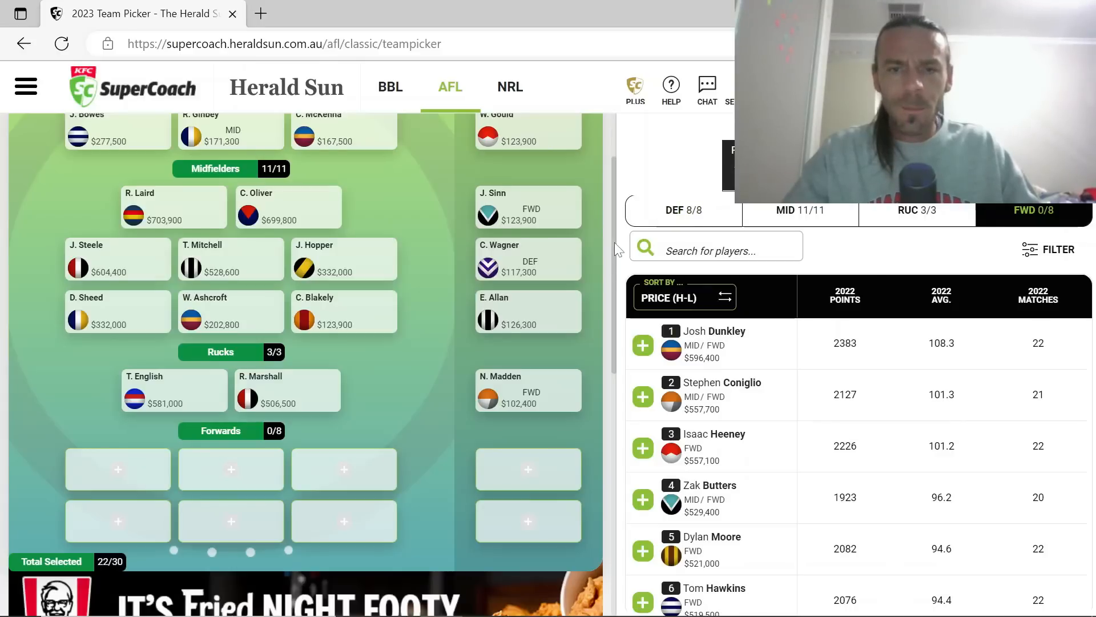
scroll(614, 242, up, 3)
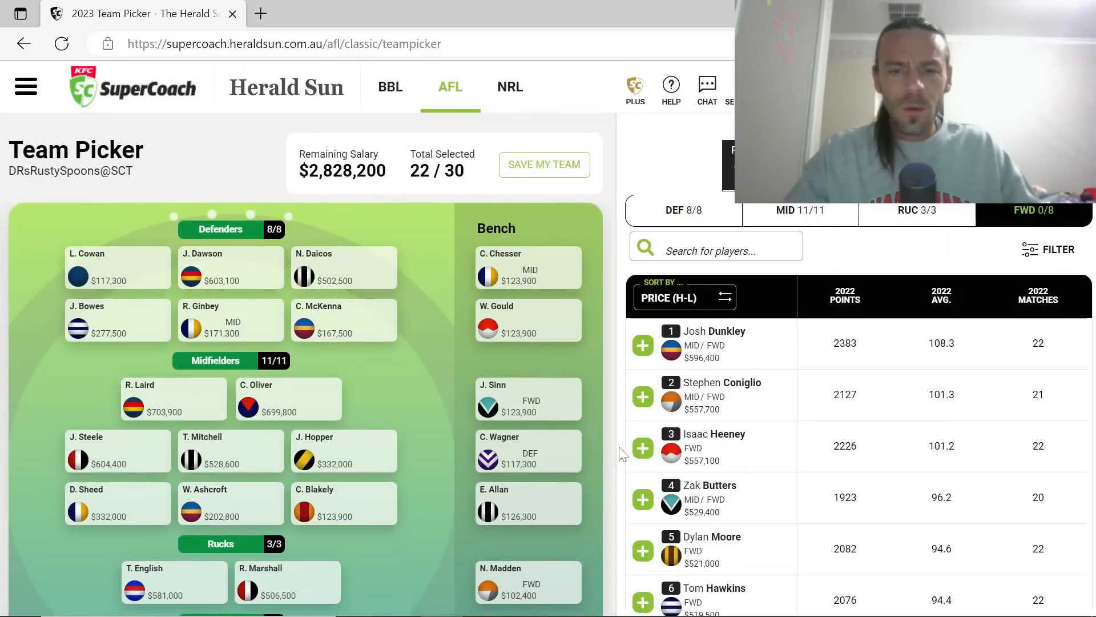
scroll(614, 447, down, 5)
scroll(615, 430, up, 2)
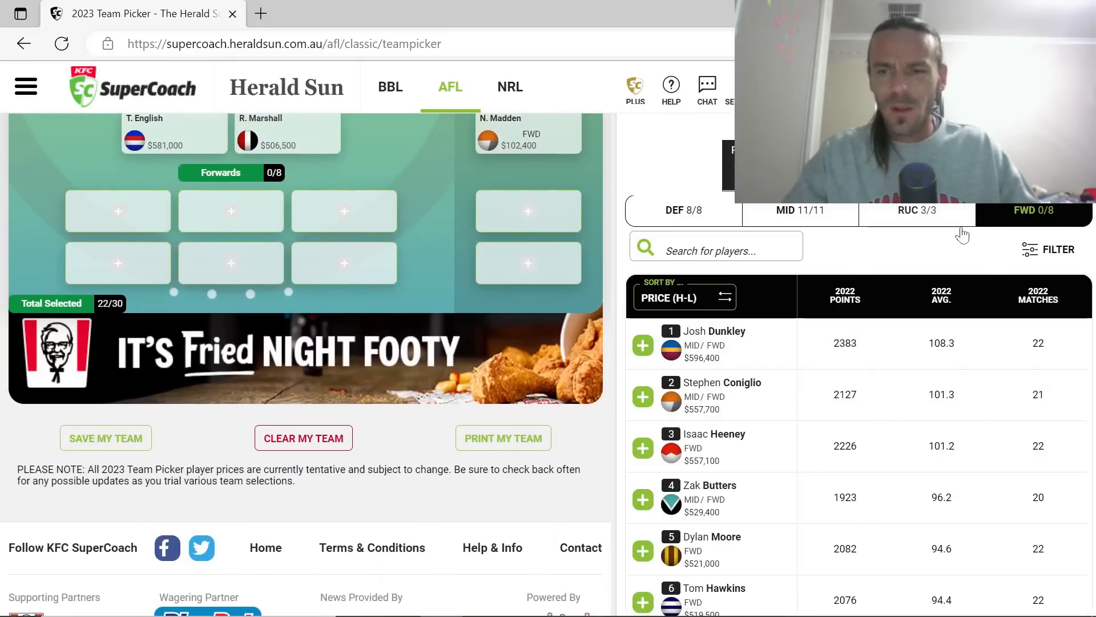
click(638, 354)
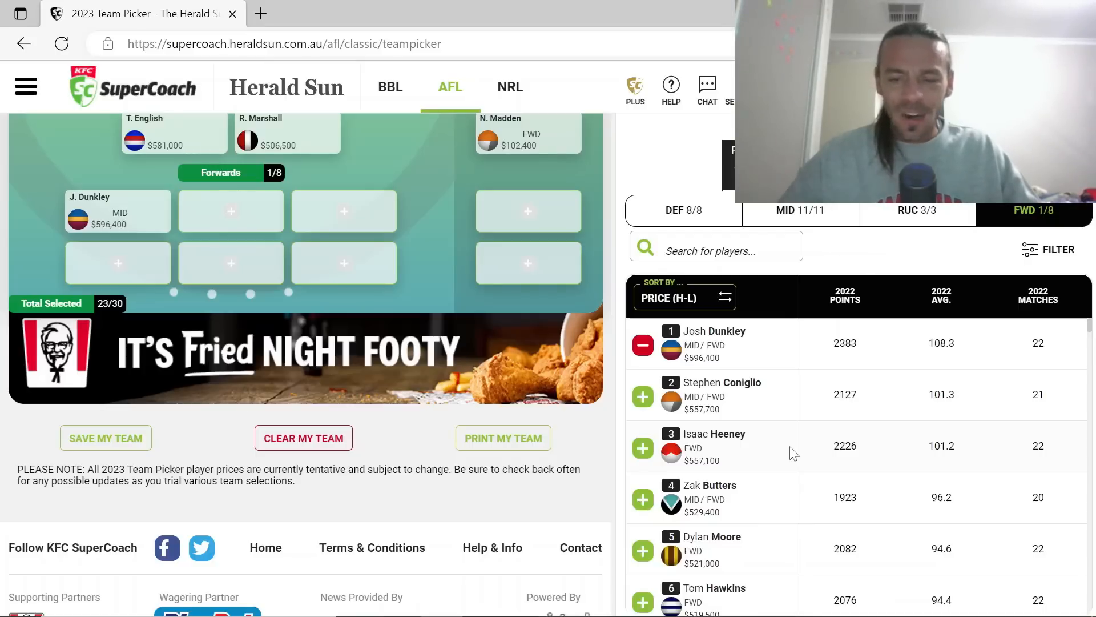
Compare the premium forwards and add Connor Rozee, priced at $513,800, and Tim Taranto, priced at $503,100, to the forward line
scroll(794, 452, down, 1)
scroll(794, 453, down, 2)
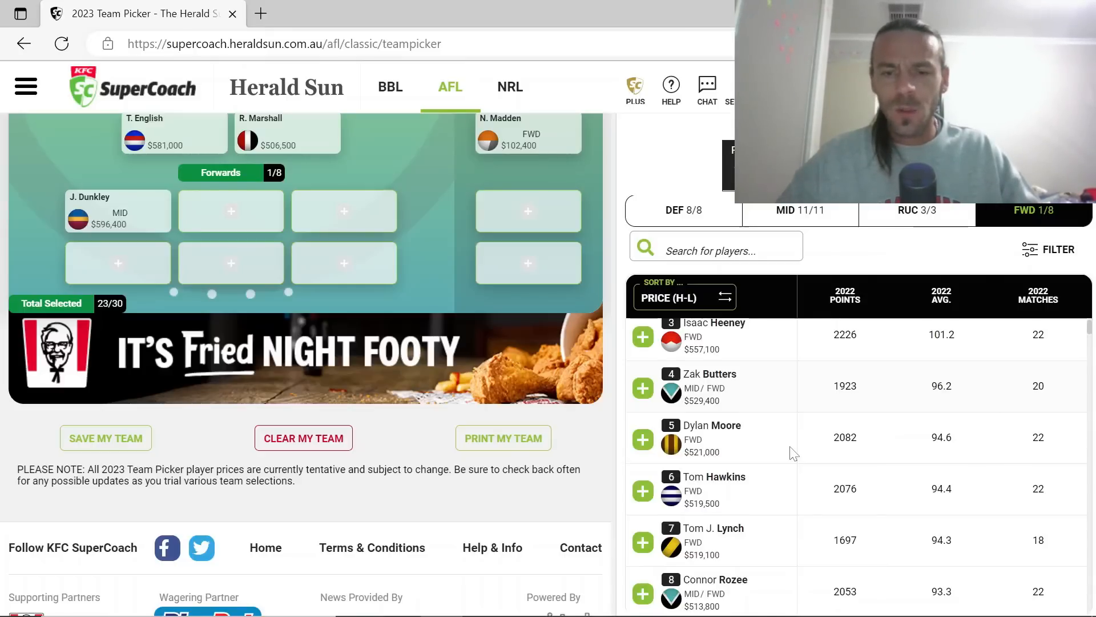
scroll(794, 454, down, 1)
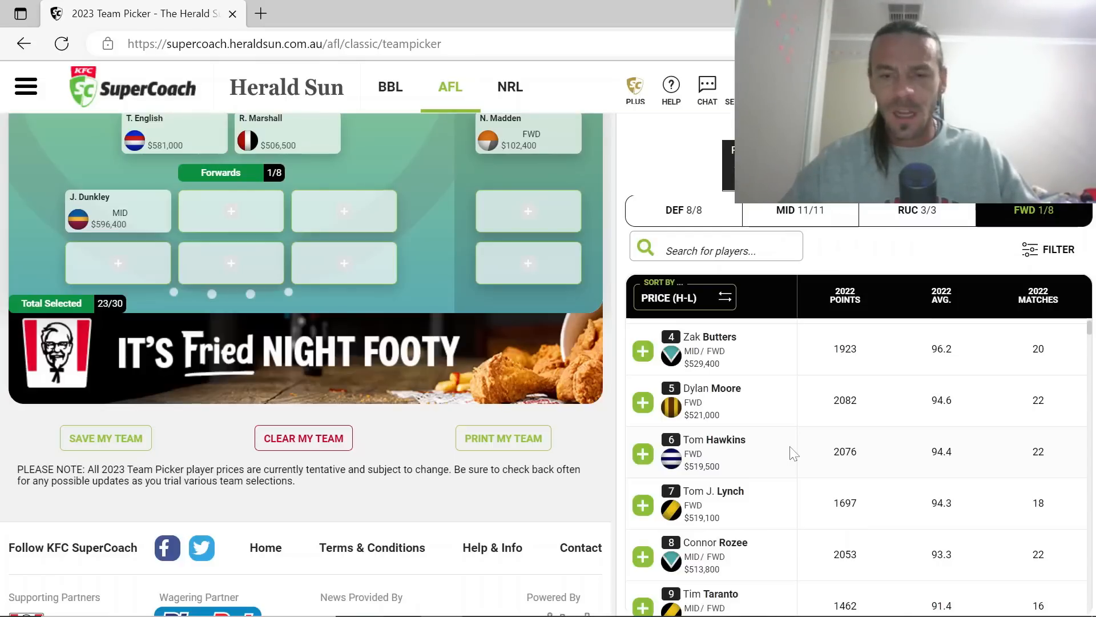
scroll(793, 454, down, 1)
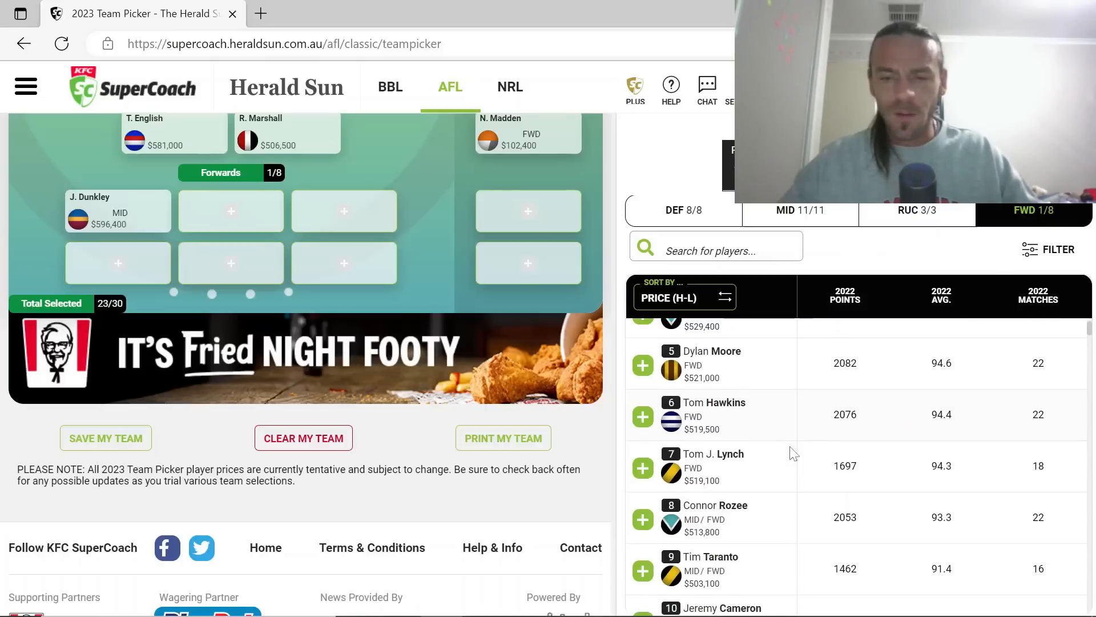
scroll(794, 454, down, 1)
scroll(793, 454, down, 2)
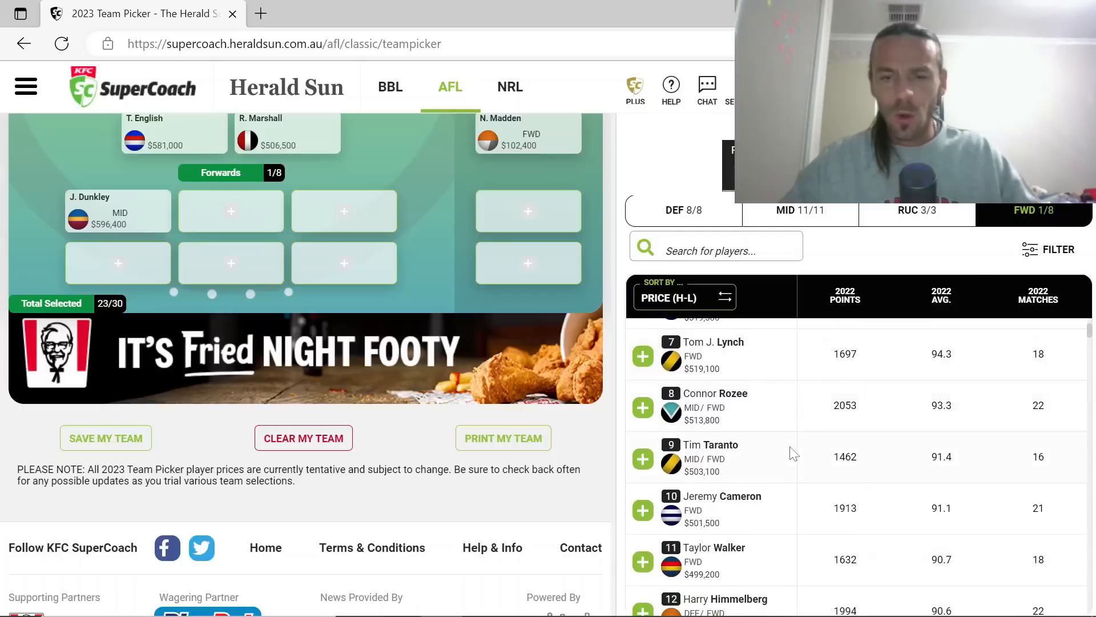
scroll(794, 454, up, 1)
scroll(794, 454, down, 2)
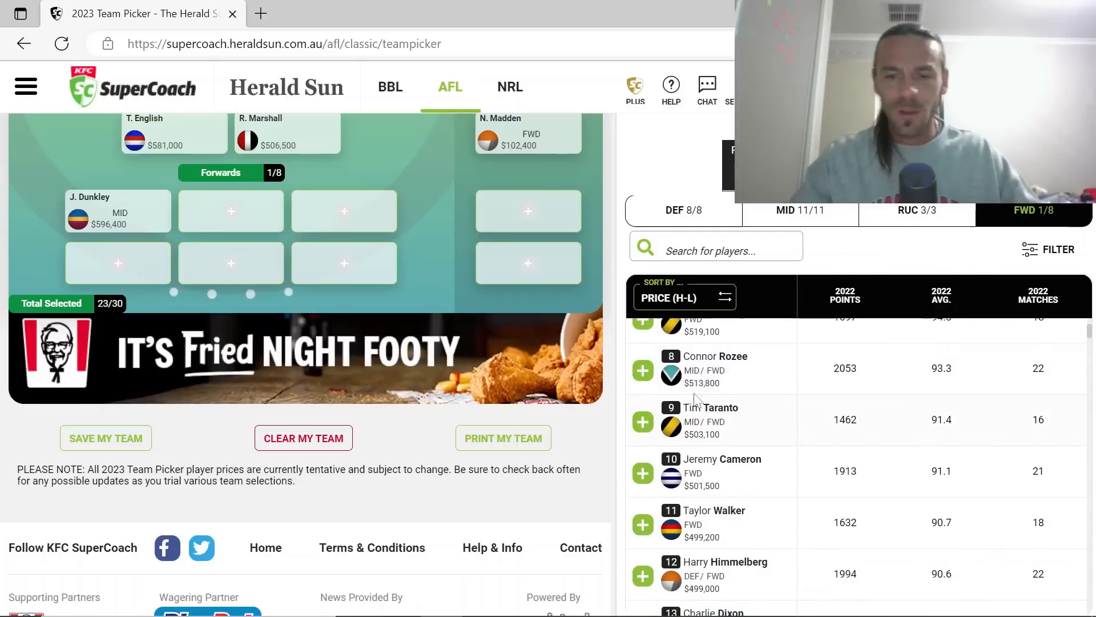
click(643, 370)
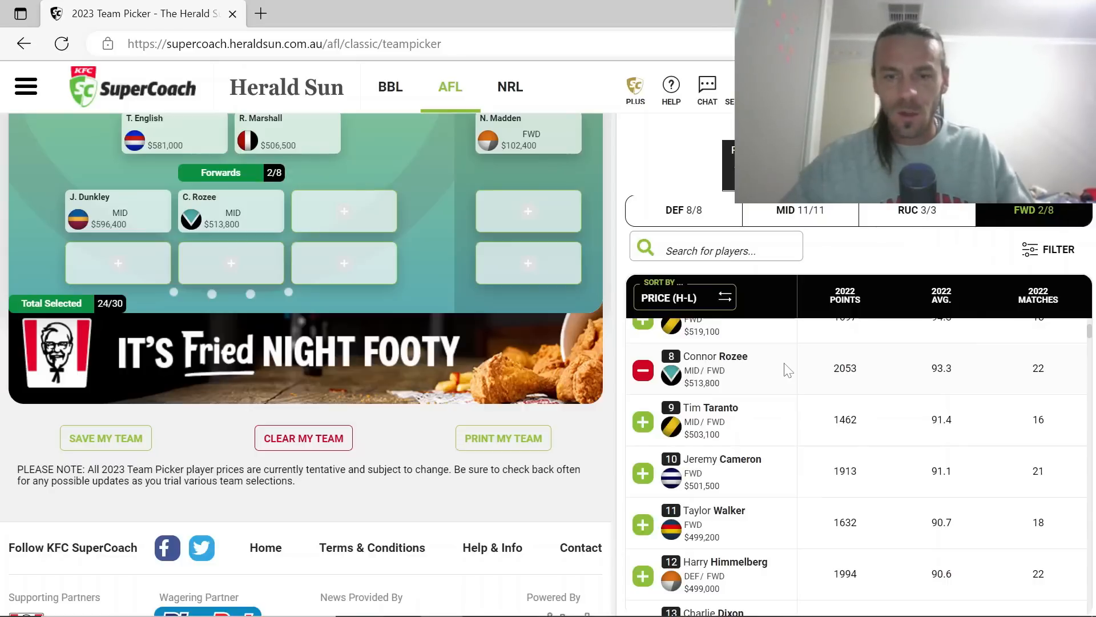
click(642, 422)
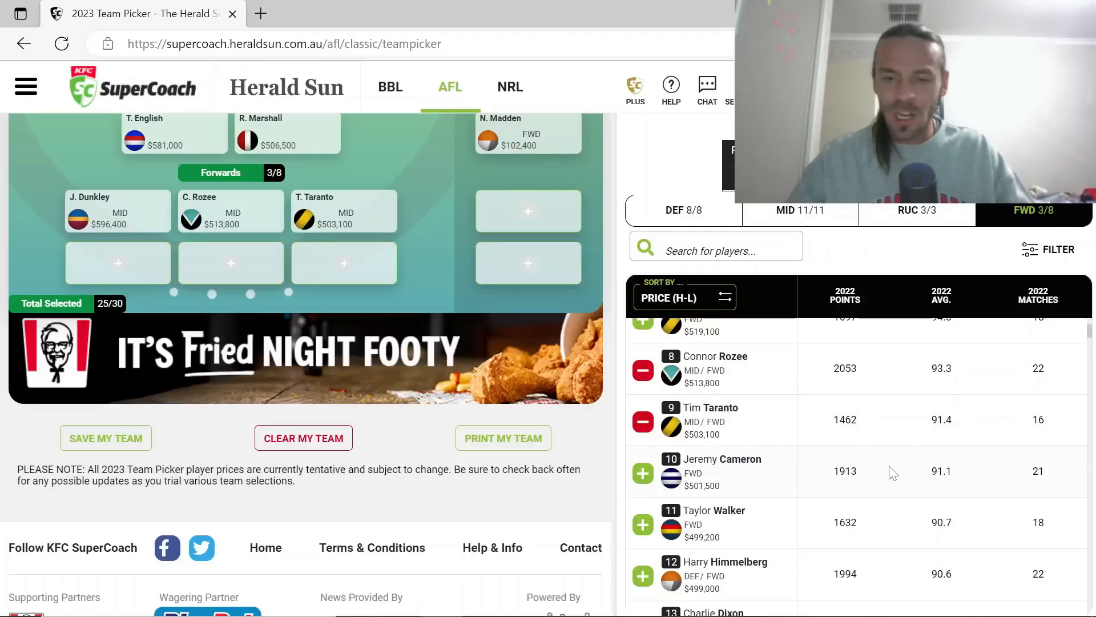
Look through the next forwards by price, from Harry Himmelberg down to Rory Lobb, comparing their 2022 averages and matches
scroll(893, 473, down, 4)
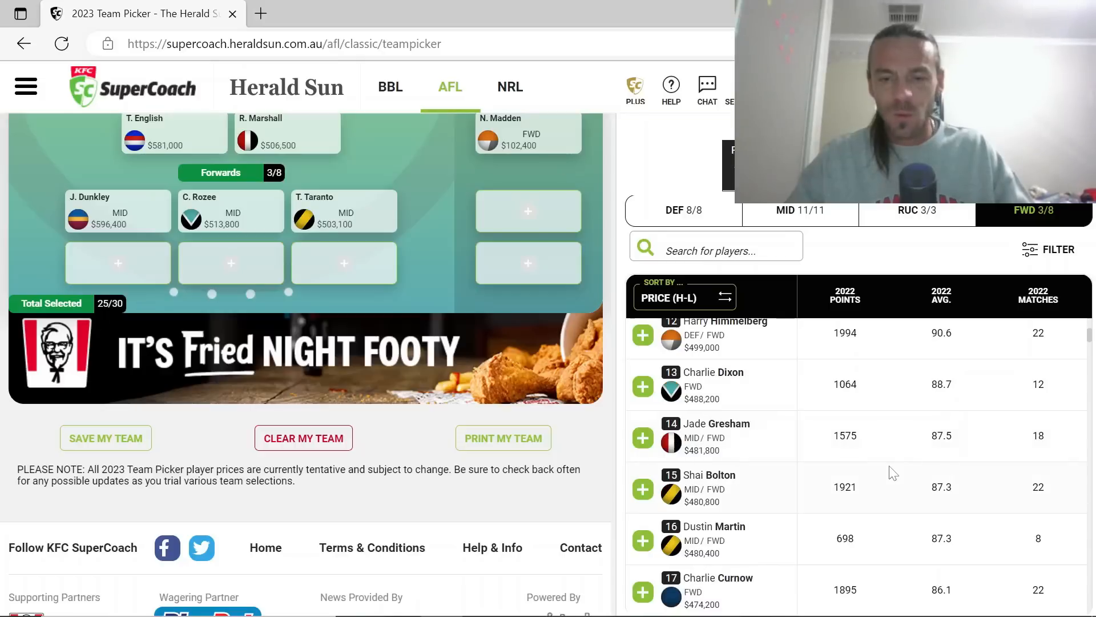
scroll(894, 473, down, 1)
scroll(894, 473, down, 1)
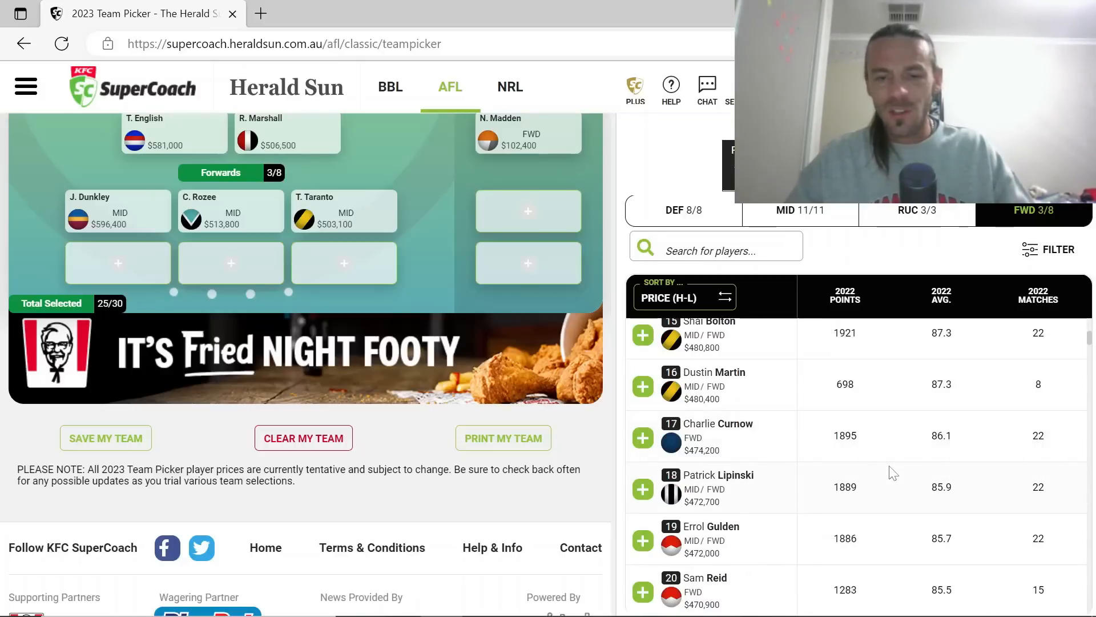
scroll(894, 474, down, 3)
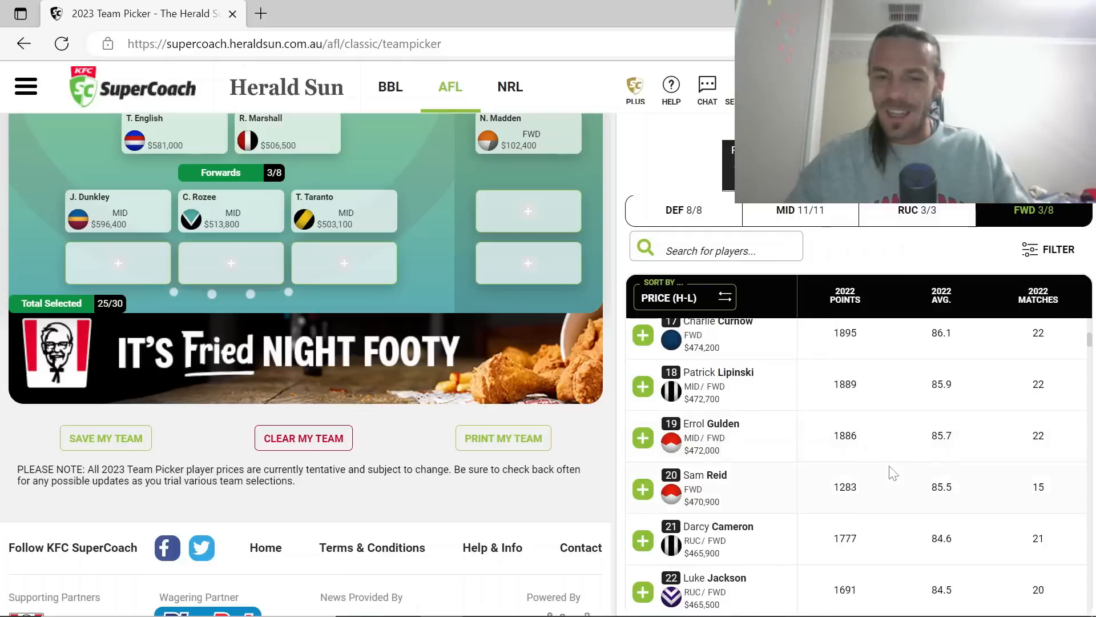
scroll(893, 474, down, 2)
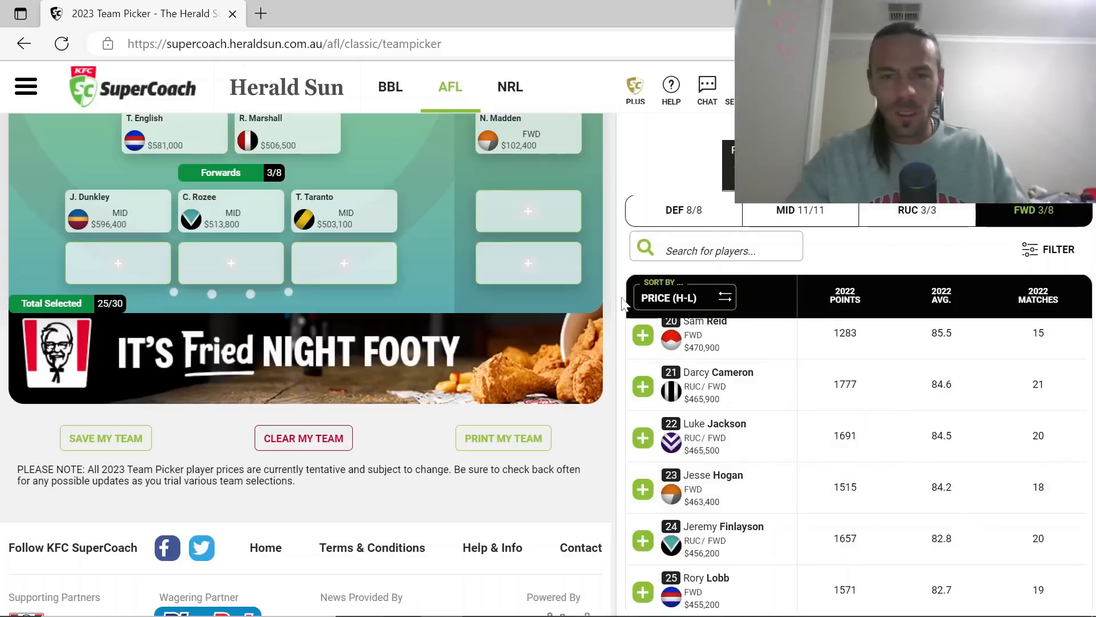
Check the remaining salary against the five open forward spots and review the players already picked
drag(611, 303, 605, 196)
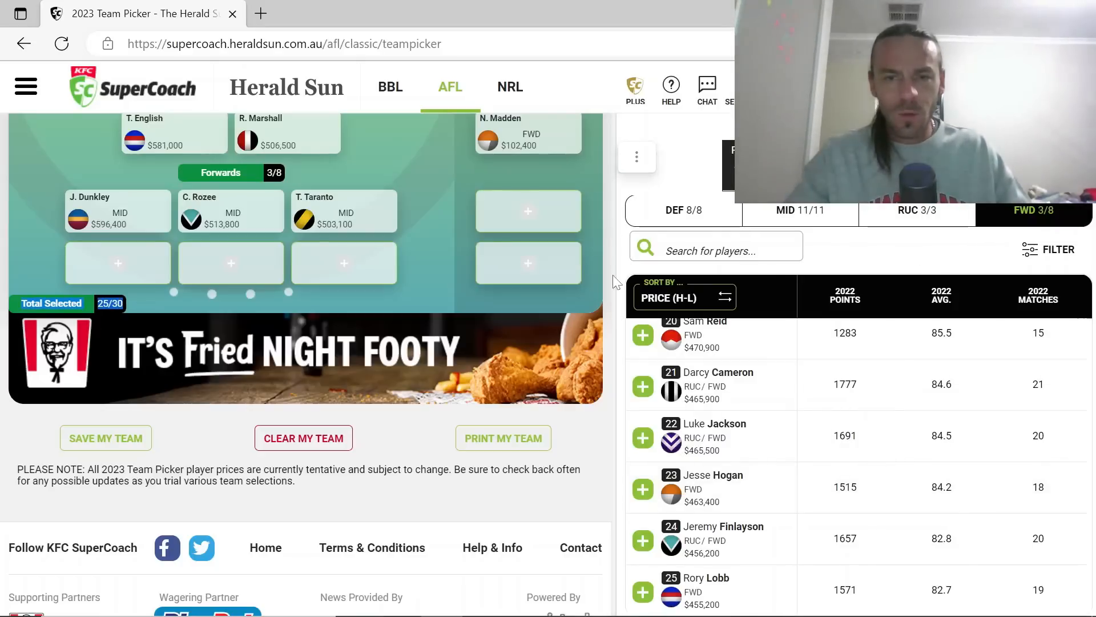
scroll(612, 275, up, 4)
scroll(608, 171, up, 3)
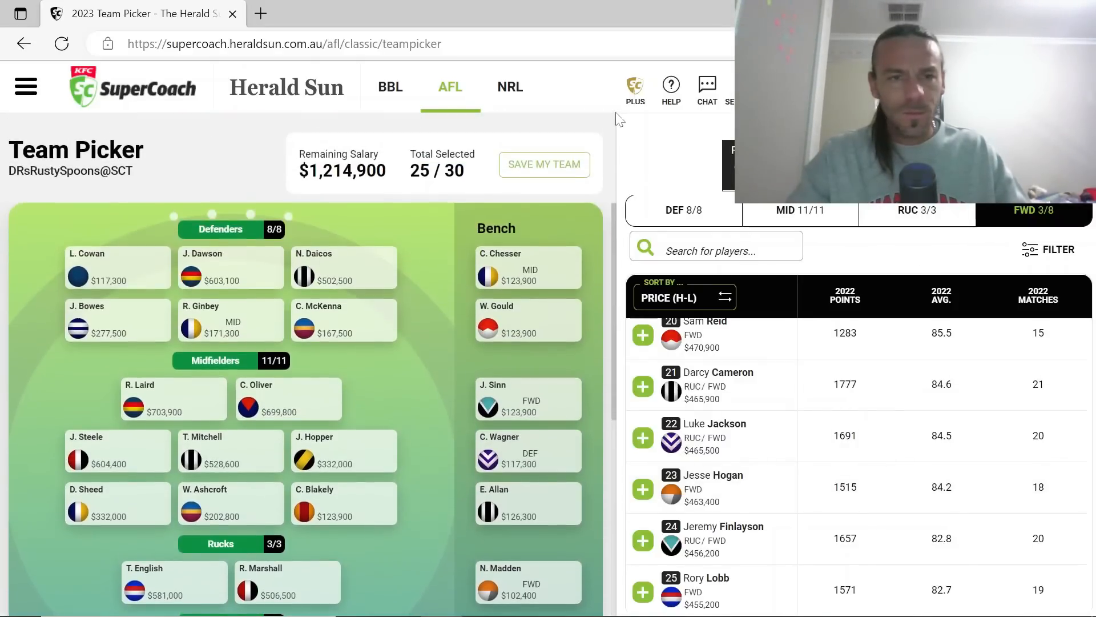
scroll(609, 268, down, 1)
scroll(609, 274, down, 6)
scroll(612, 183, up, 4)
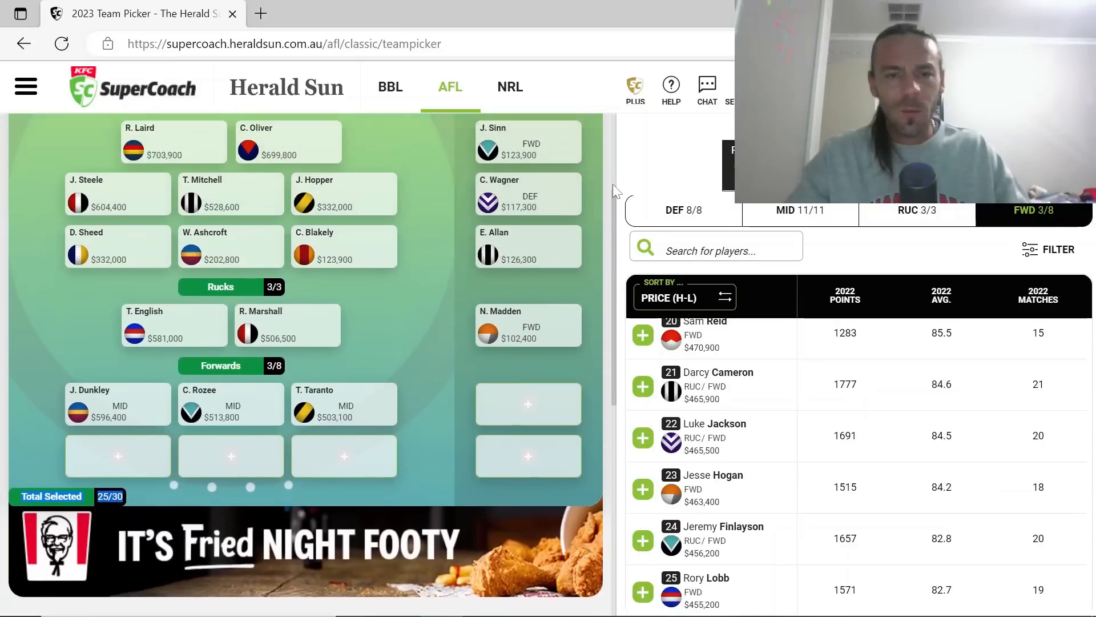
scroll(612, 176, up, 1)
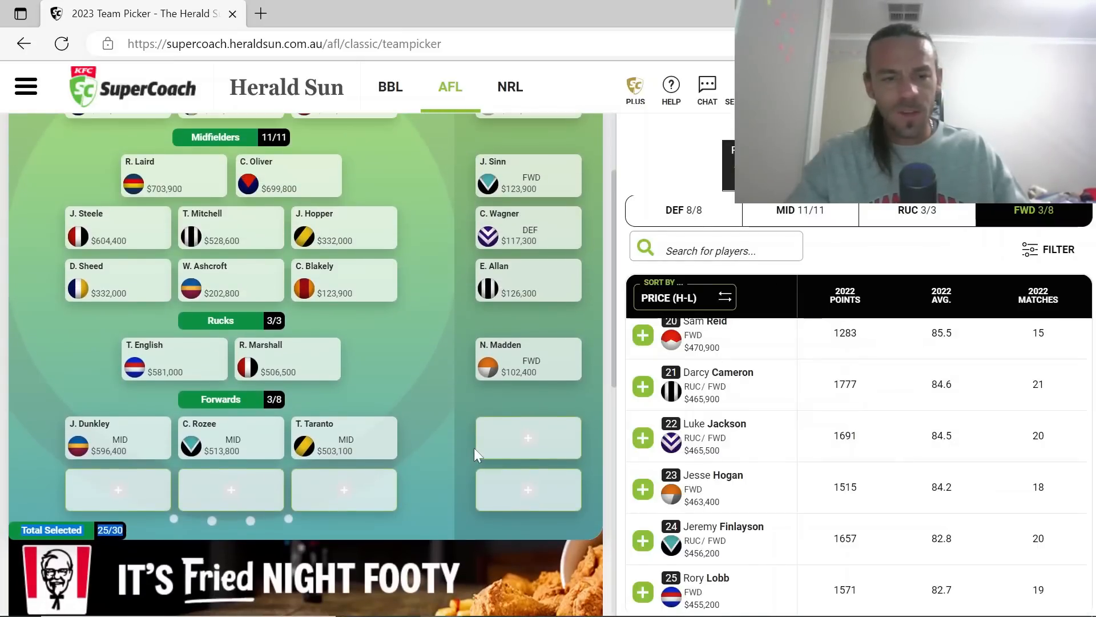
mouse_move(302, 351)
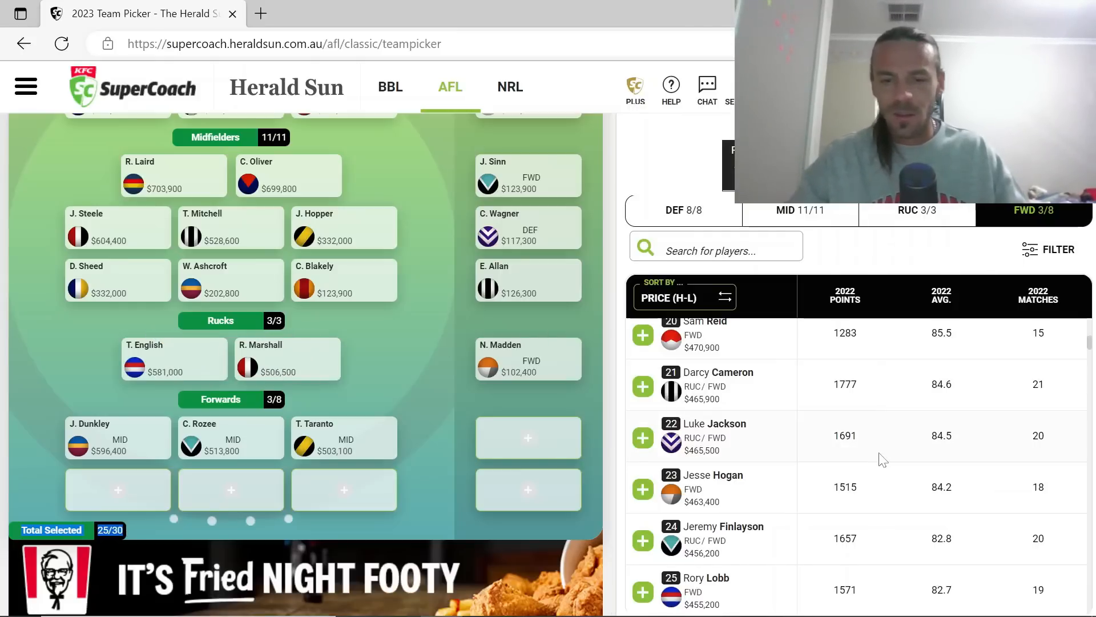
Compare the 2022 averages and matches of the forwards priced from Rory Lobb at $455,200 down to Ben Ainsworth at $415,400
scroll(882, 458, down, 4)
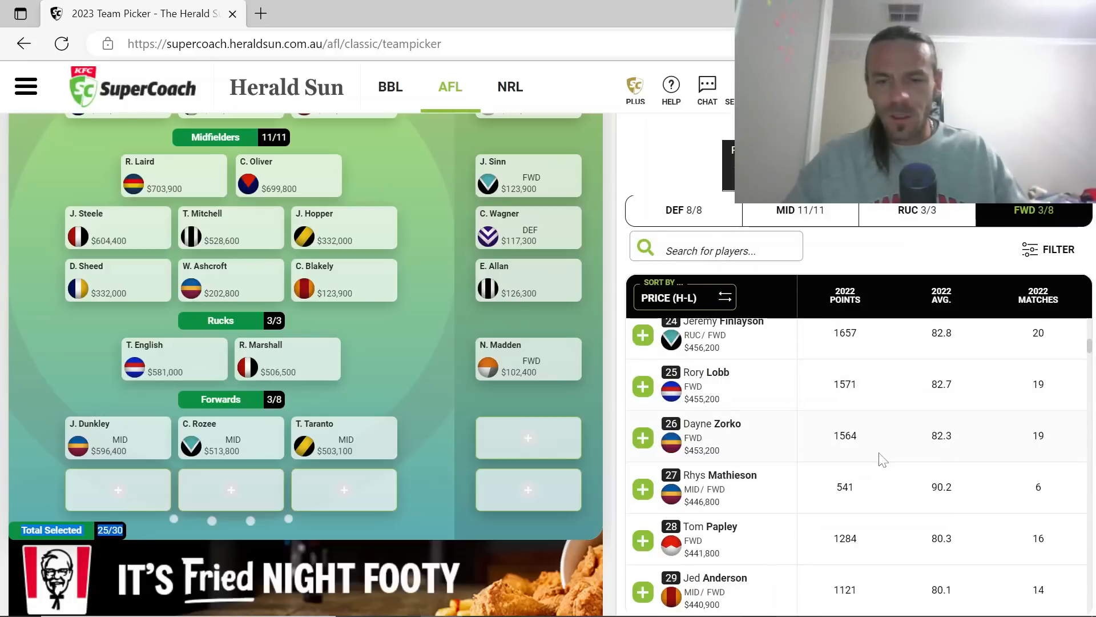
scroll(882, 459, down, 1)
scroll(882, 459, down, 1)
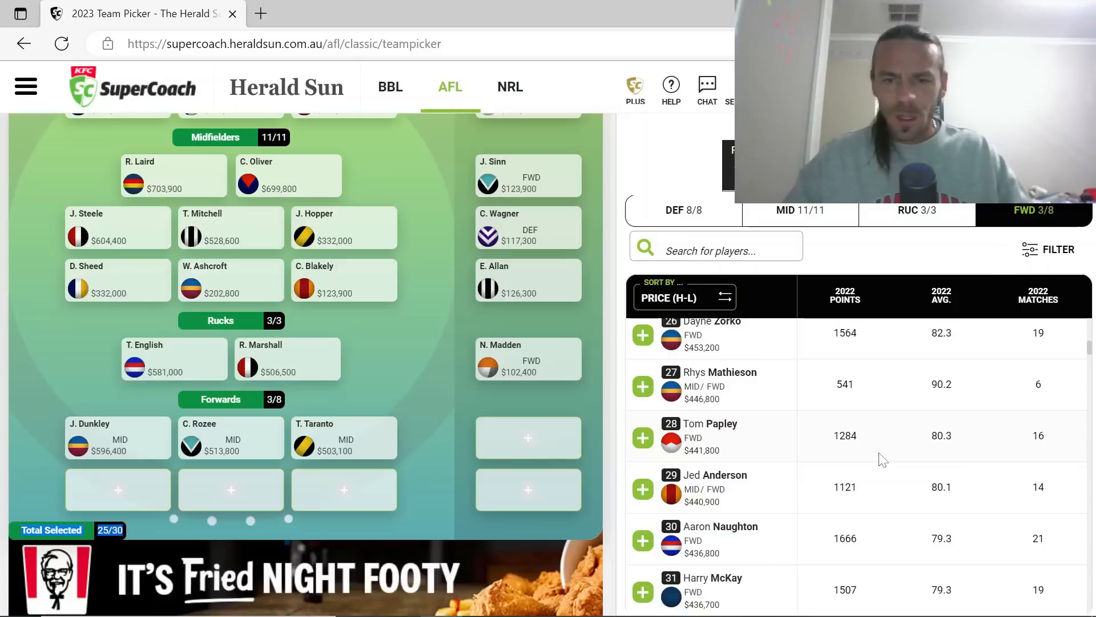
scroll(882, 459, down, 2)
scroll(882, 459, down, 4)
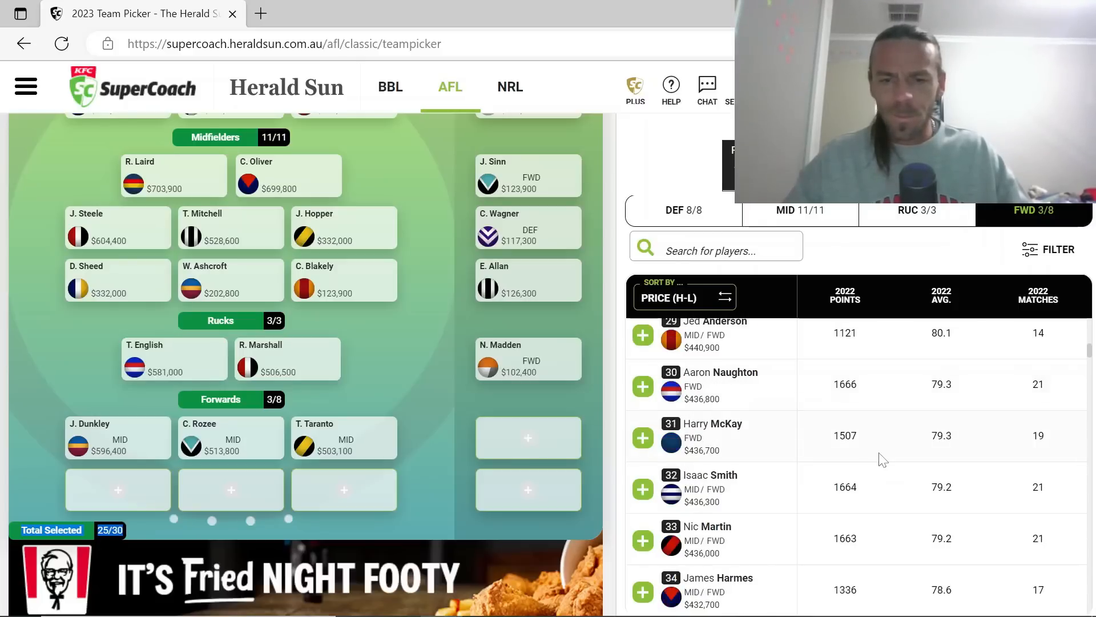
scroll(882, 459, down, 4)
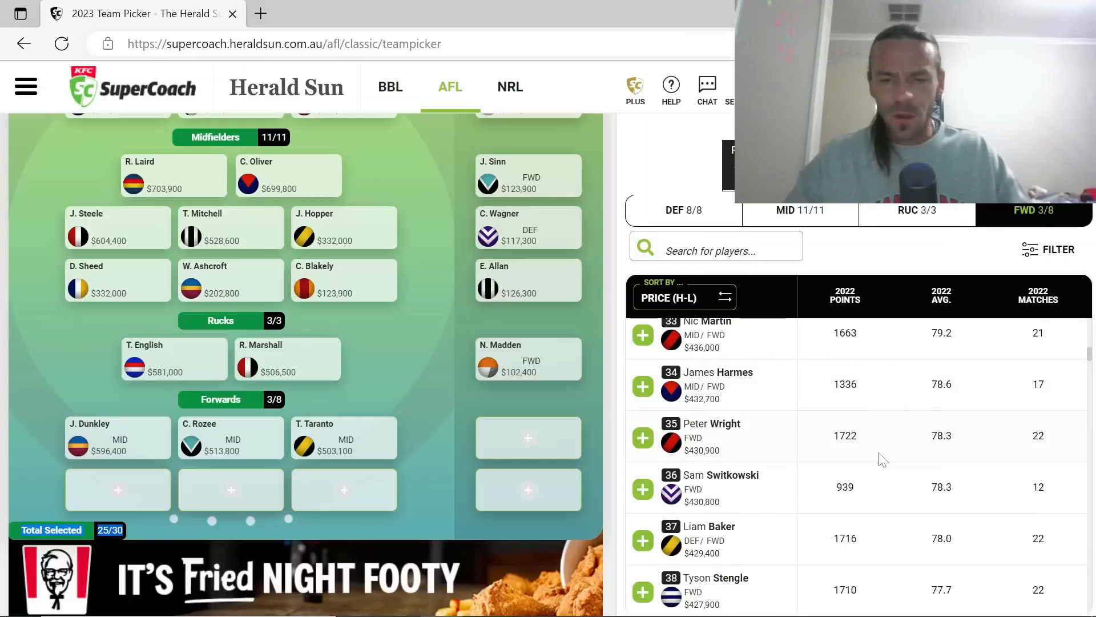
scroll(882, 459, down, 3)
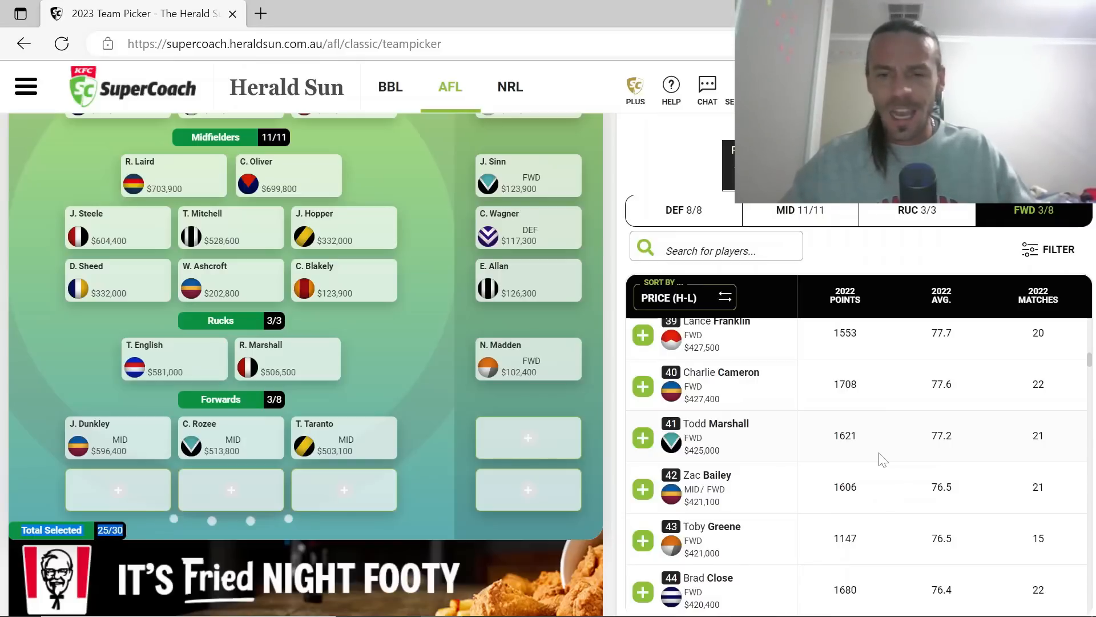
scroll(883, 459, down, 4)
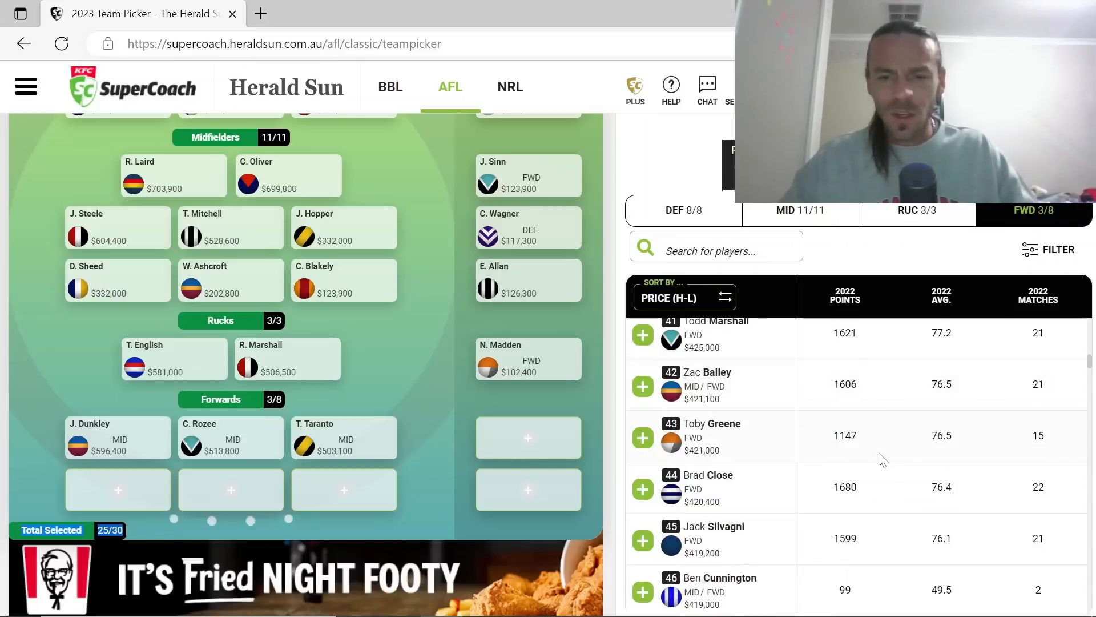
scroll(883, 460, down, 2)
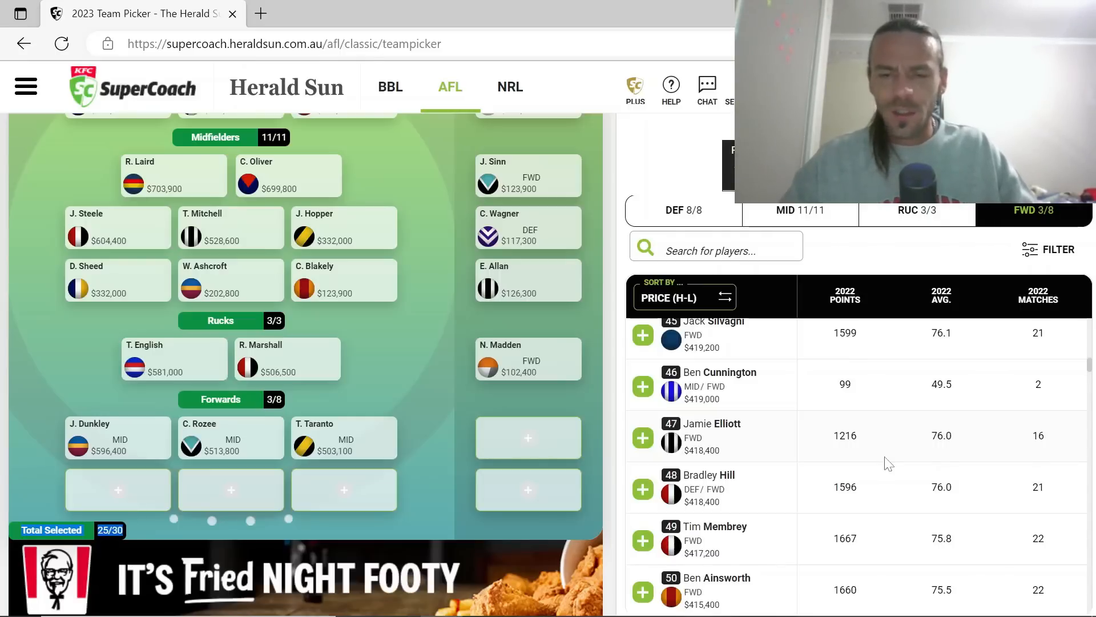
Review the forwards priced from Jack Graham at $415,400 down to Luke Breust at $350,300 for value picks
scroll(888, 464, down, 5)
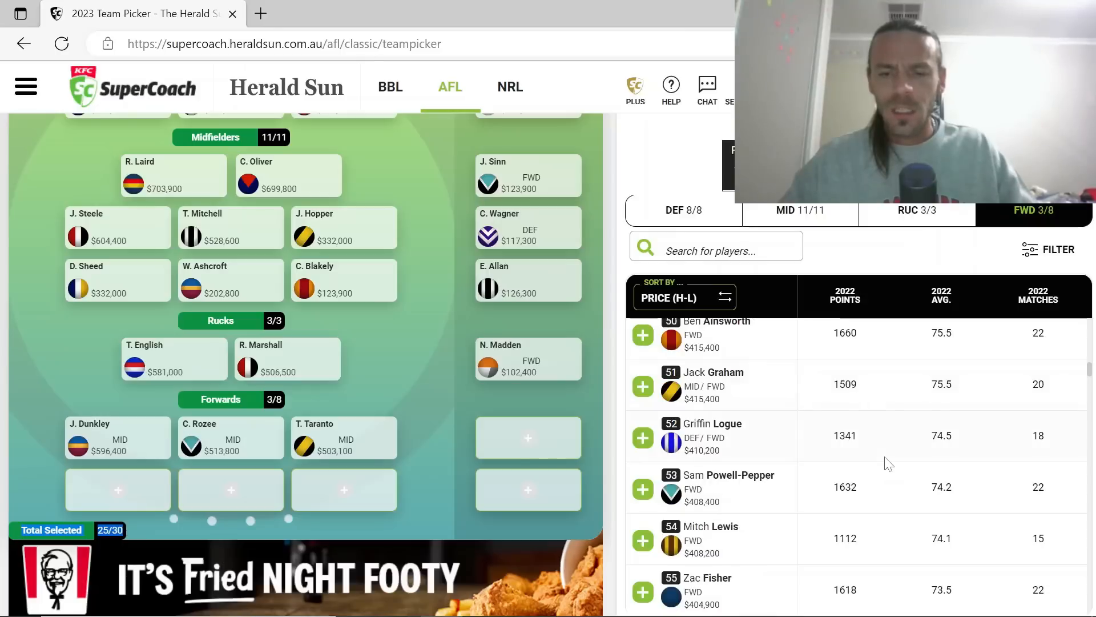
scroll(888, 463, down, 4)
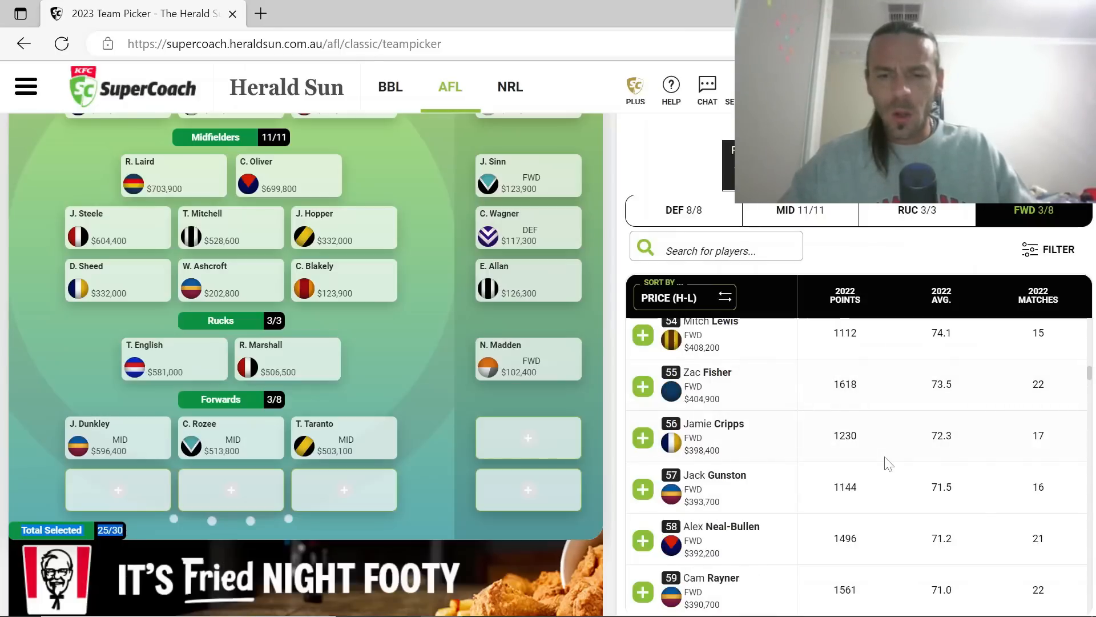
scroll(889, 463, down, 5)
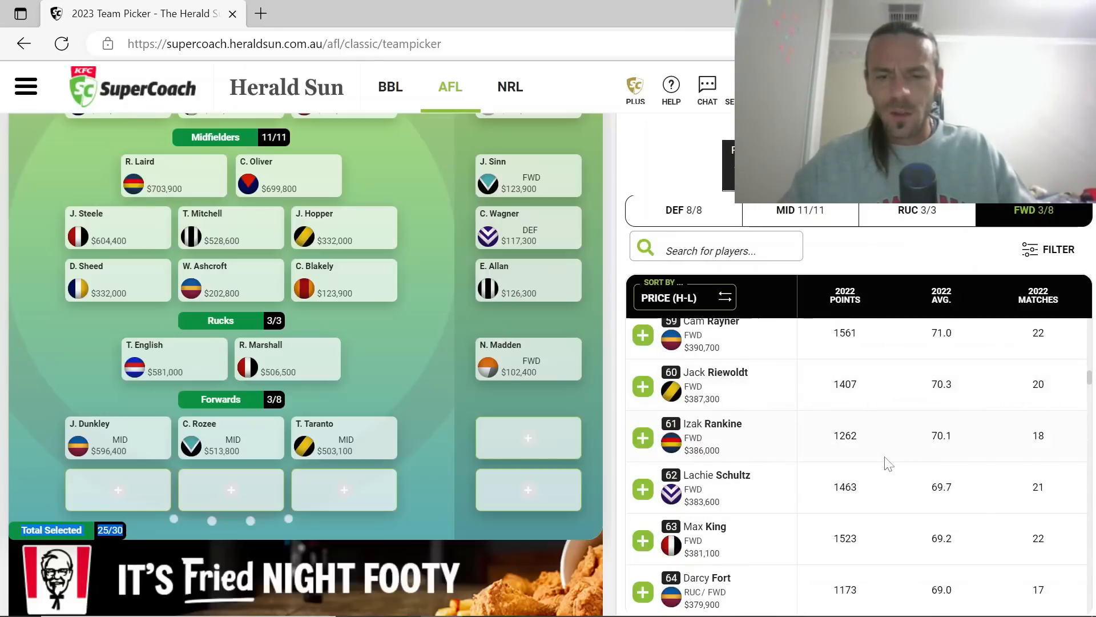
scroll(888, 463, down, 3)
scroll(889, 463, down, 5)
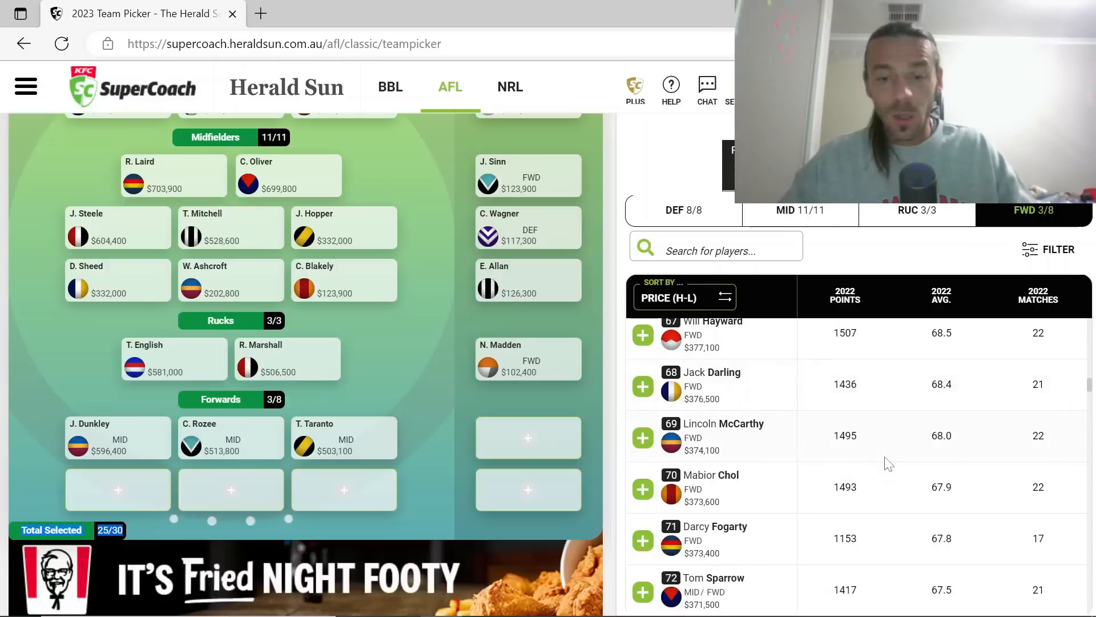
scroll(888, 463, down, 4)
scroll(888, 463, down, 6)
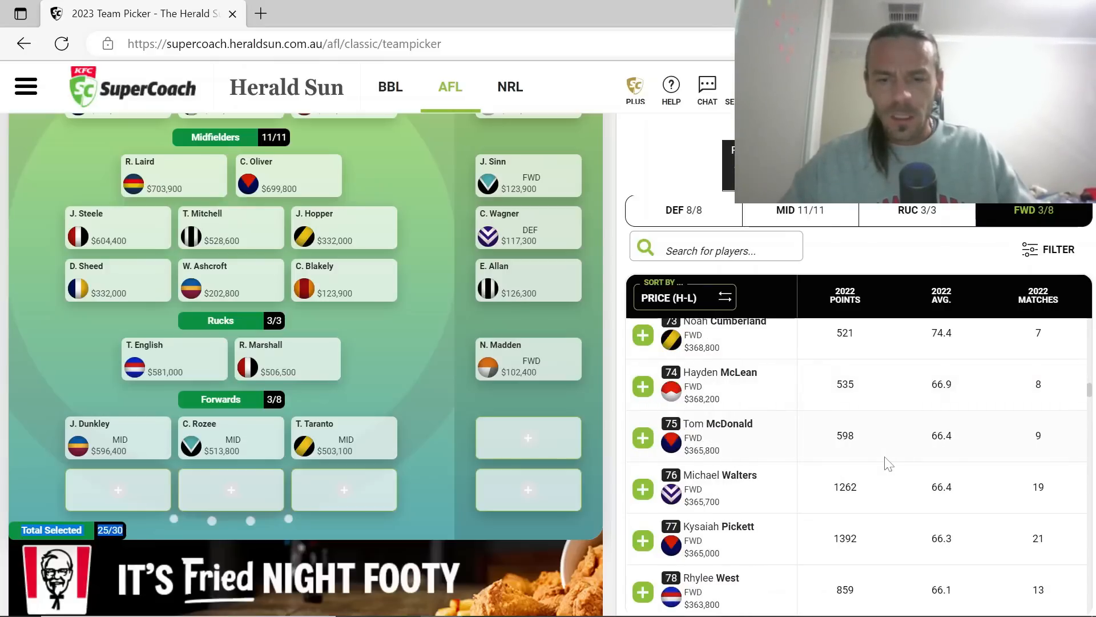
scroll(889, 463, down, 5)
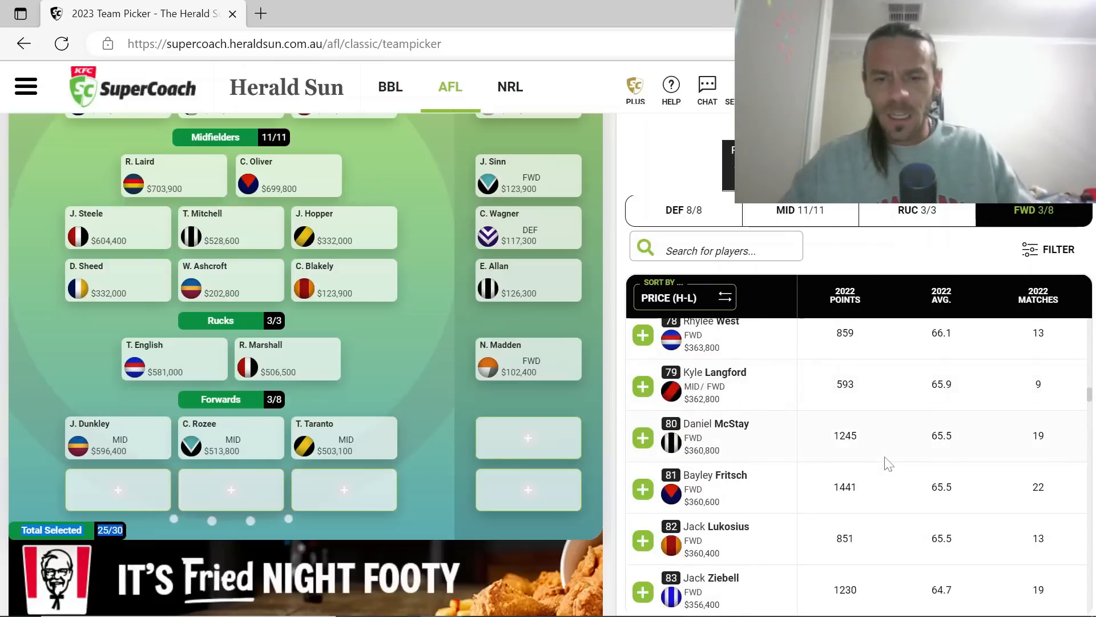
scroll(888, 463, down, 3)
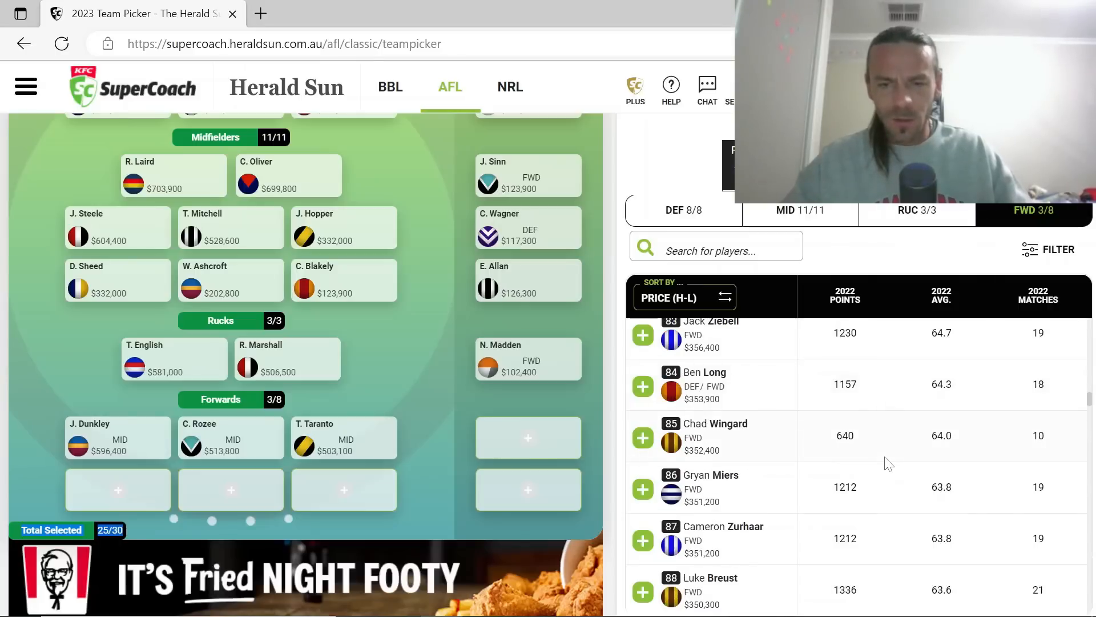
scroll(888, 464, down, 5)
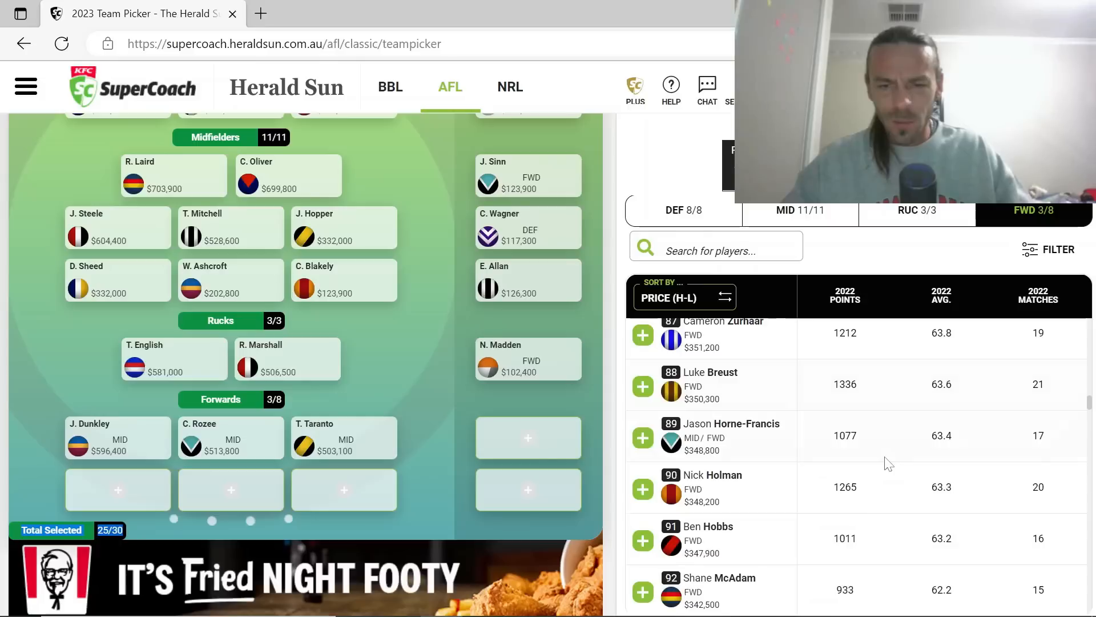
Examine the mid-priced forwards from Jason Horne-Francis at $348,800 down to Nat Fyfe at $313,600, comparing averages and matches
scroll(888, 463, down, 4)
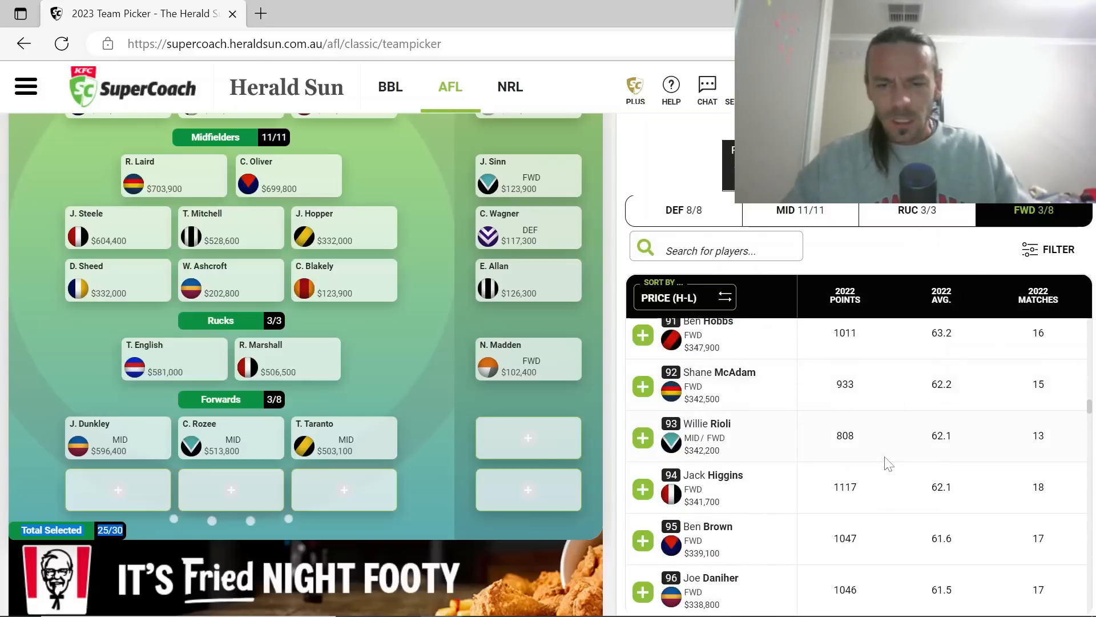
scroll(889, 464, down, 5)
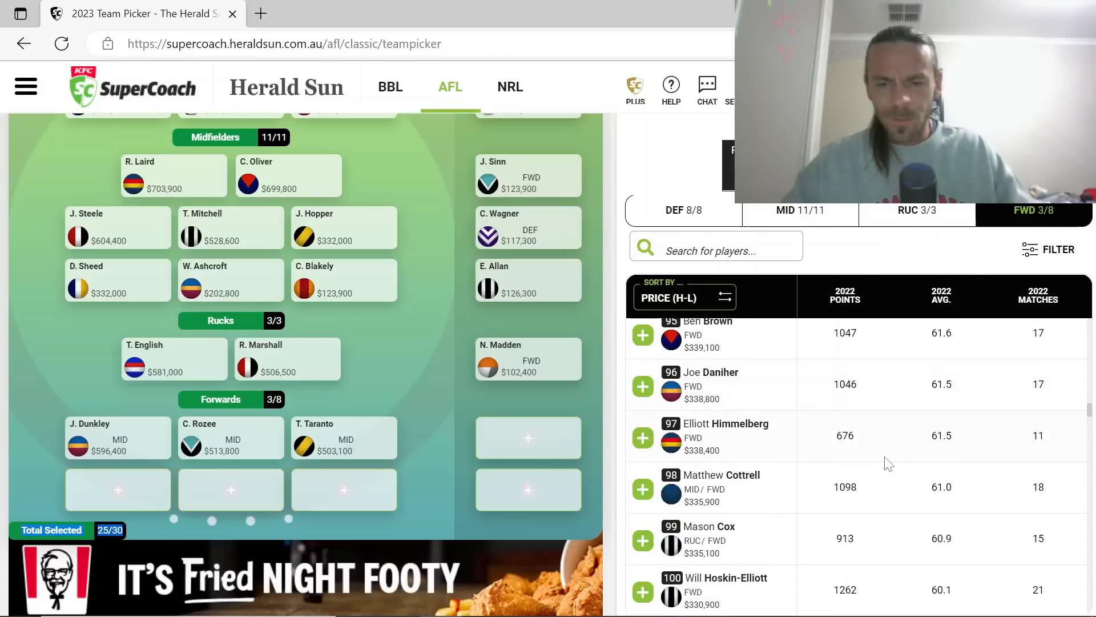
scroll(888, 463, down, 3)
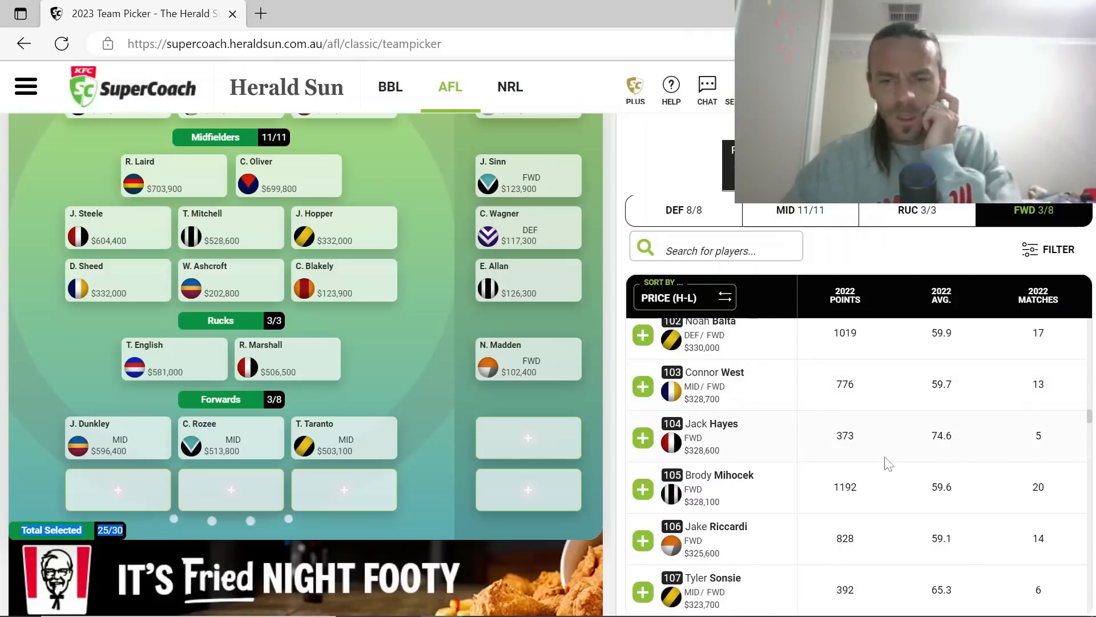
scroll(888, 464, down, 3)
scroll(888, 463, down, 4)
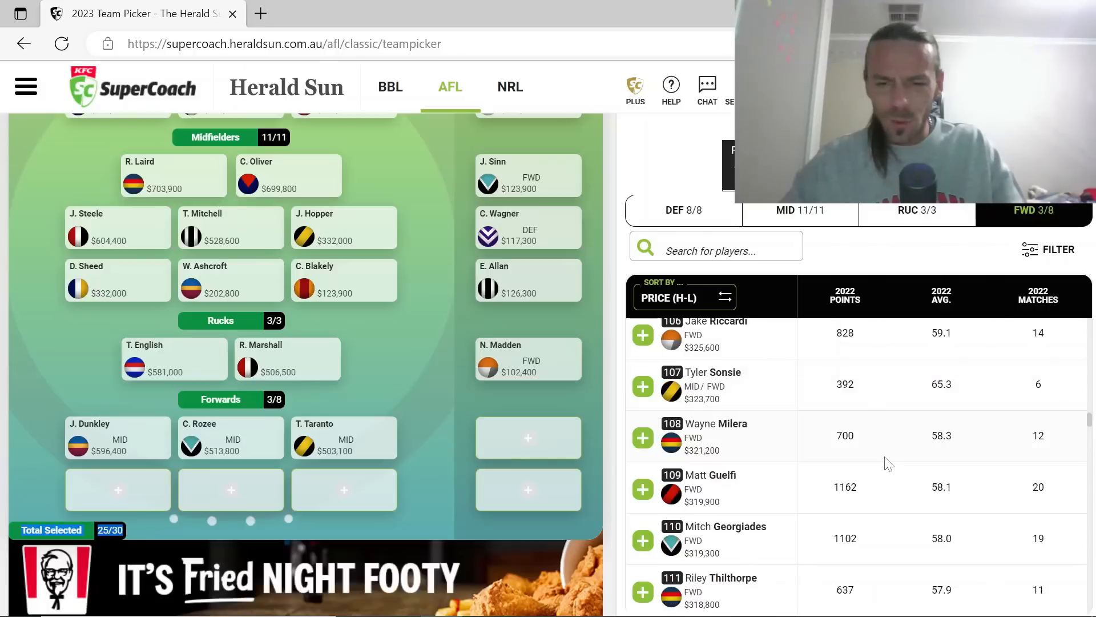
scroll(889, 464, down, 5)
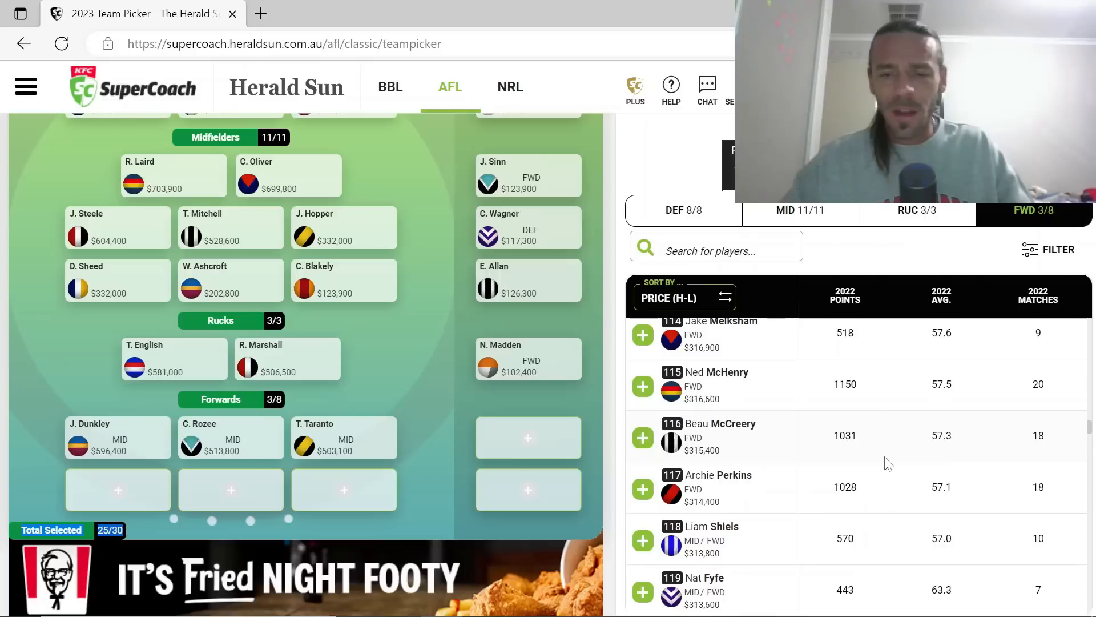
scroll(889, 464, down, 2)
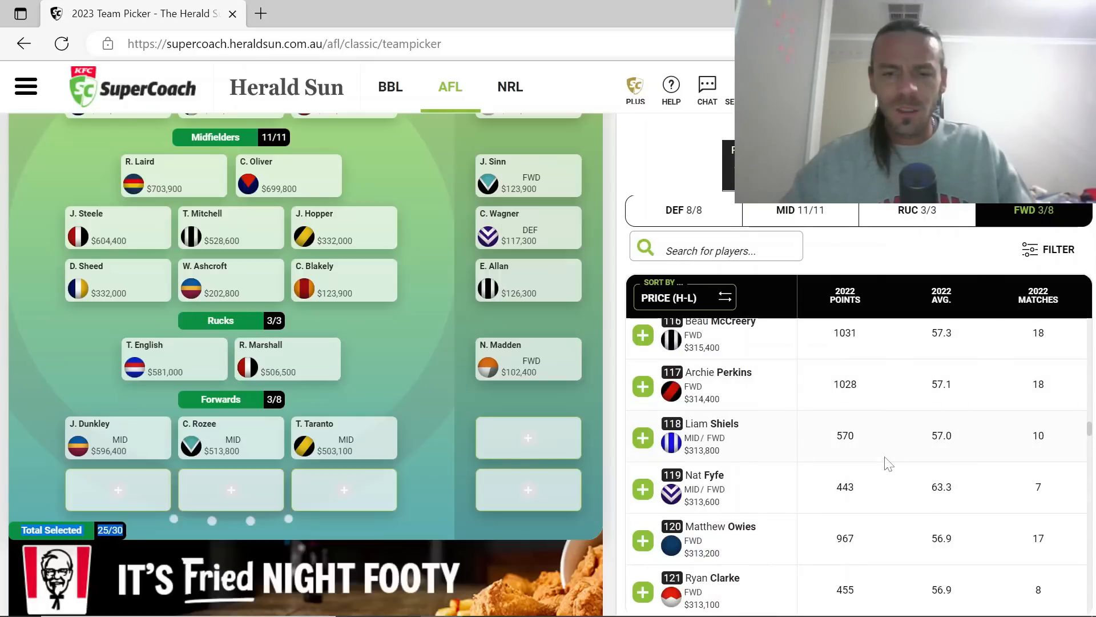
scroll(888, 464, down, 1)
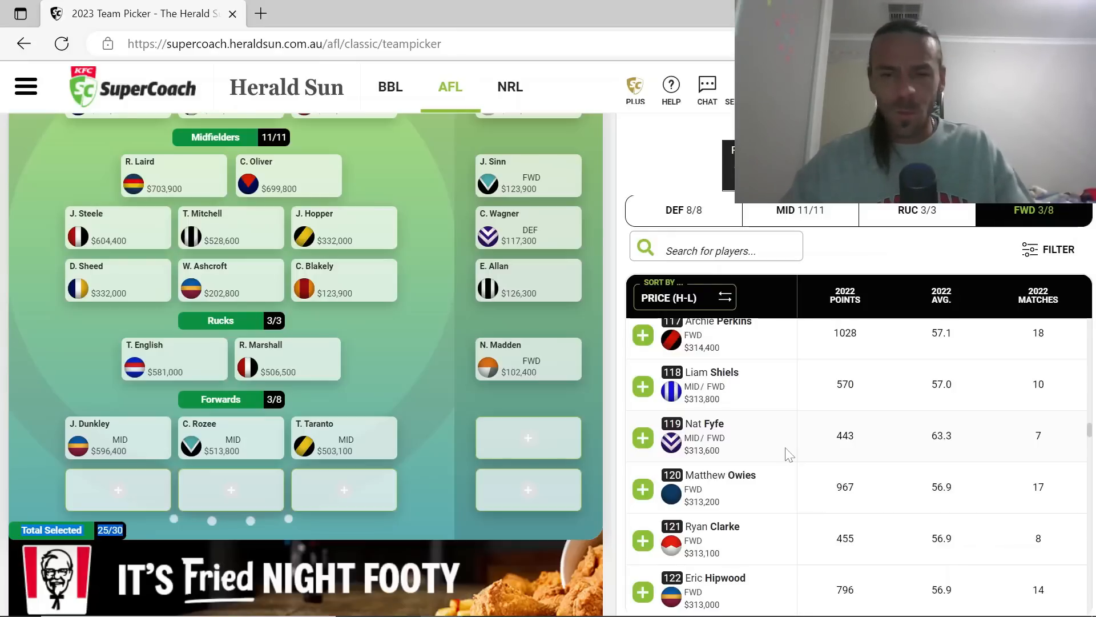
Look through the forwards priced below Nat Fyfe and add Tarryn Thomas, priced at $295,700, to the forward line
scroll(788, 454, down, 5)
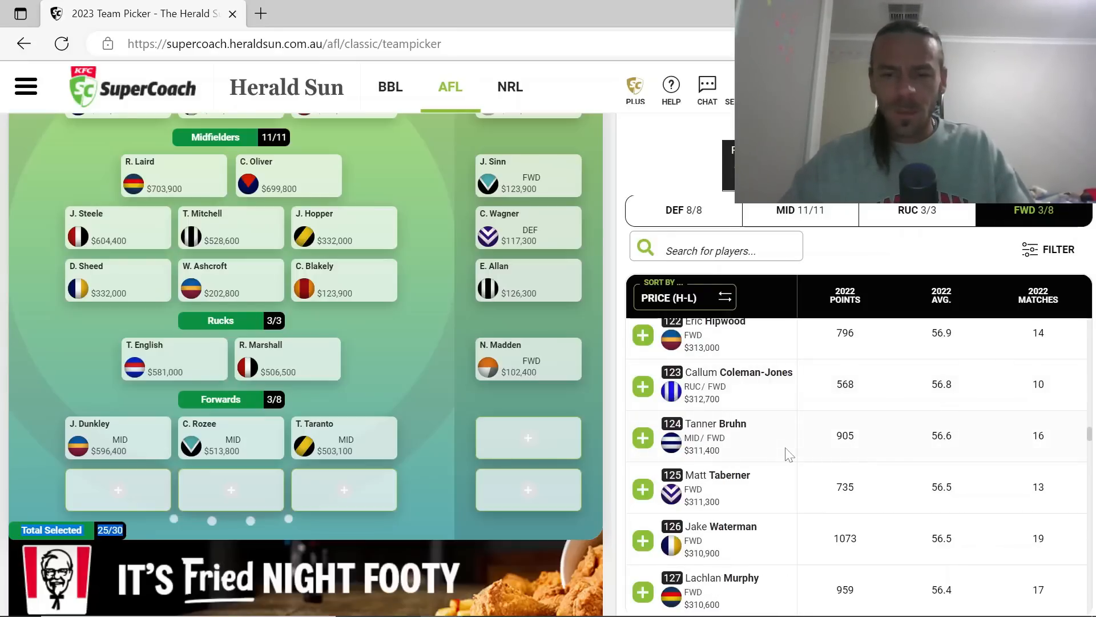
scroll(789, 454, down, 5)
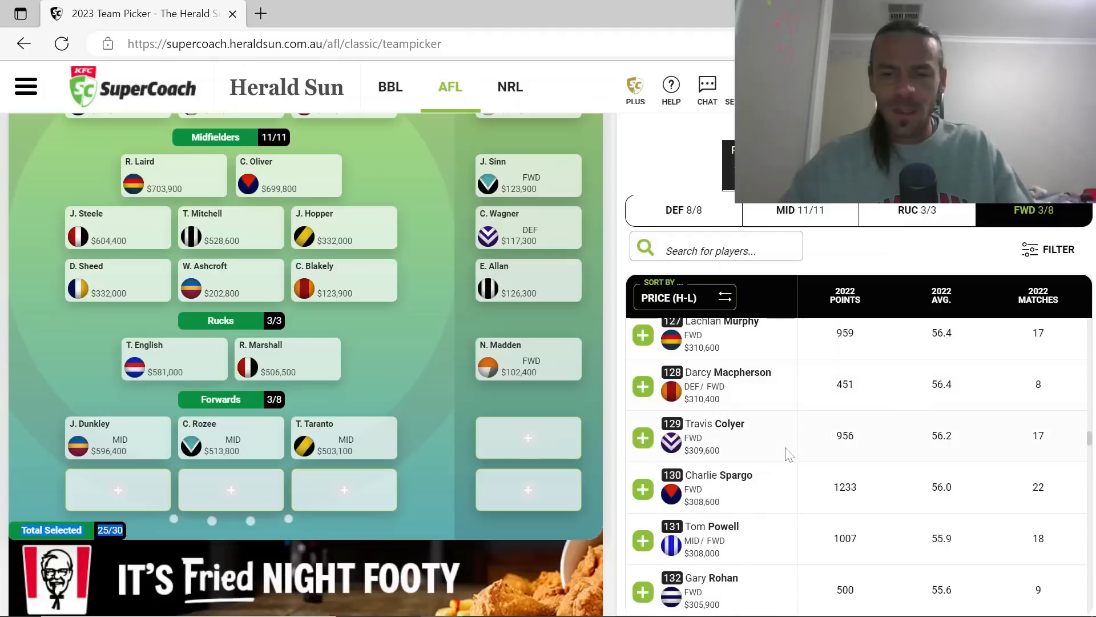
scroll(789, 454, down, 1)
scroll(788, 454, down, 1)
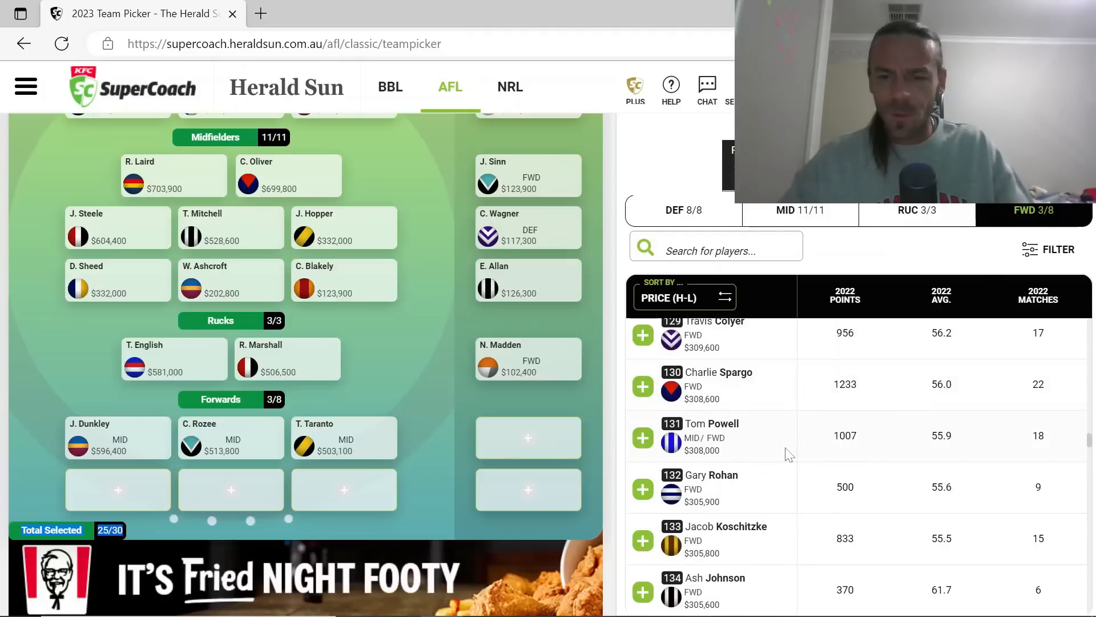
scroll(788, 454, down, 4)
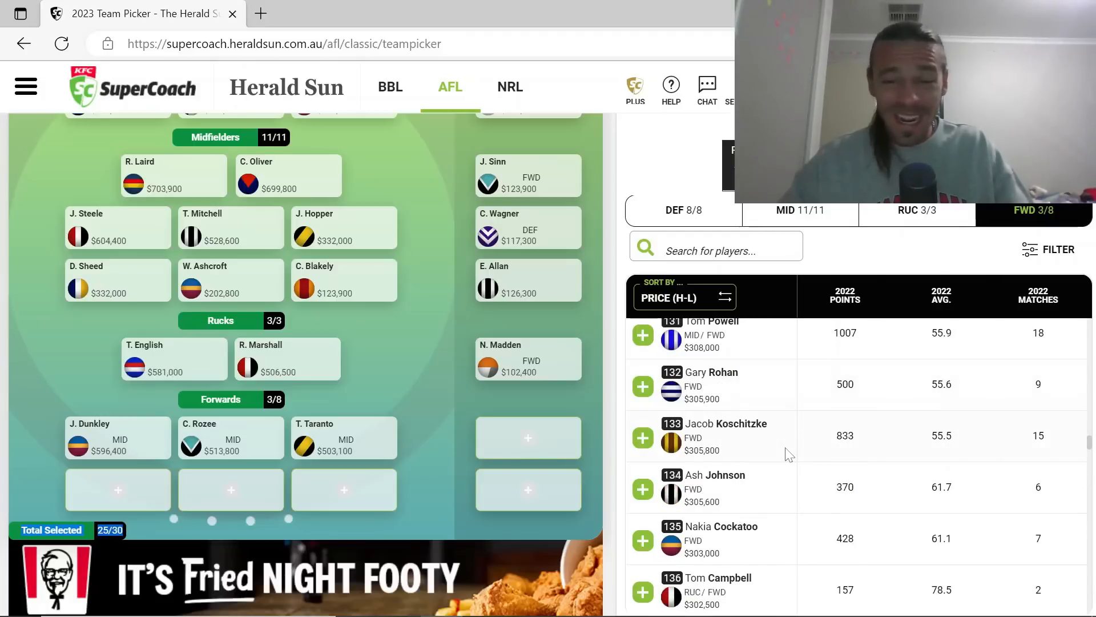
scroll(789, 454, down, 4)
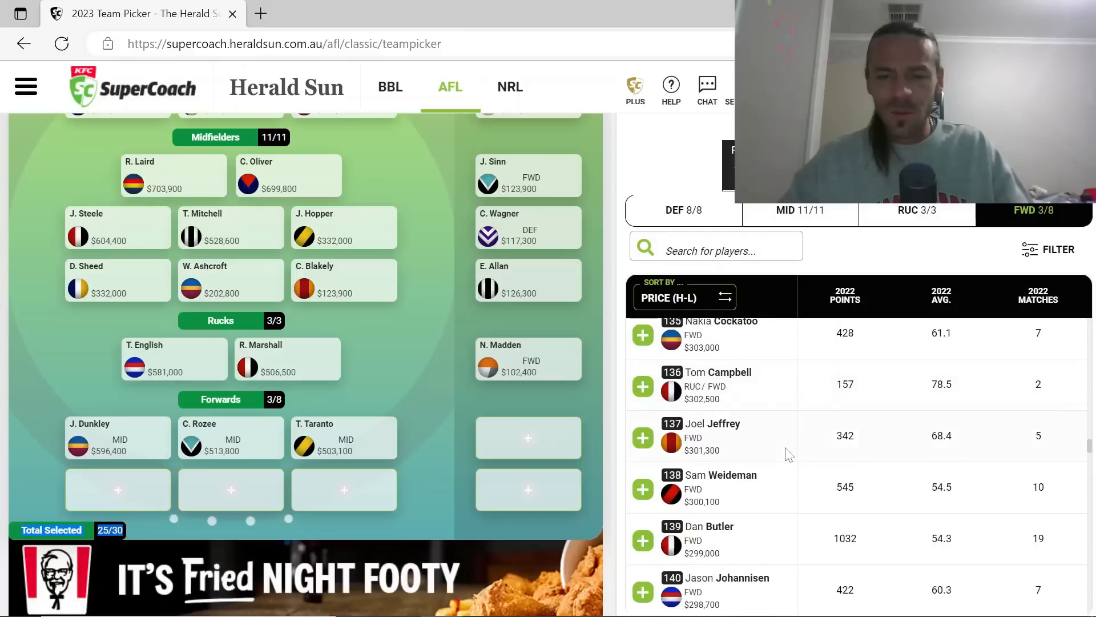
scroll(788, 454, down, 4)
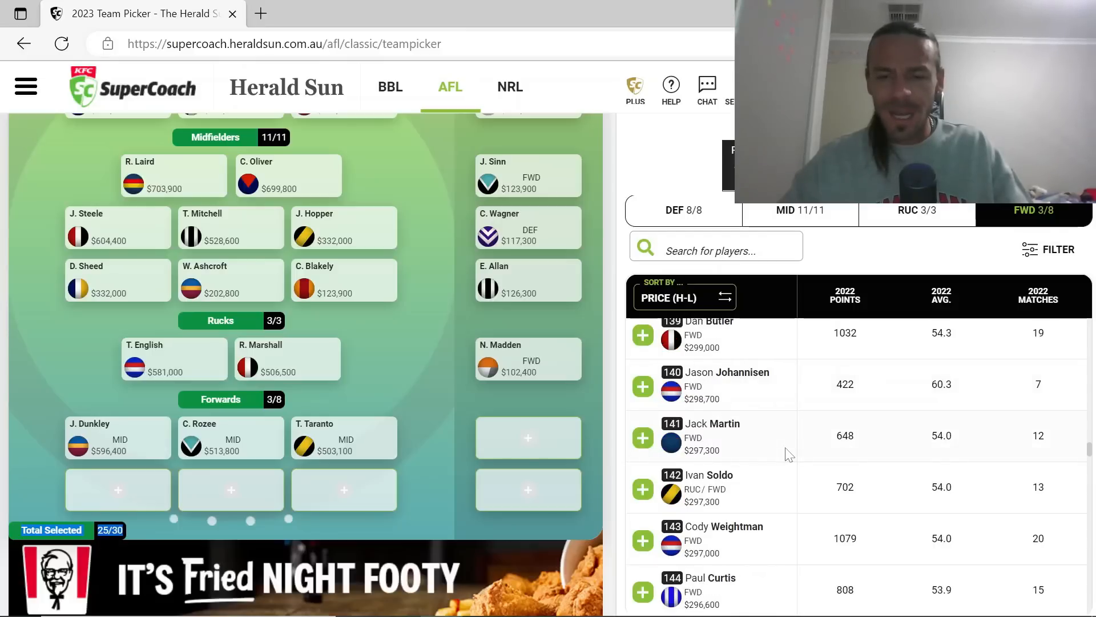
scroll(789, 454, down, 3)
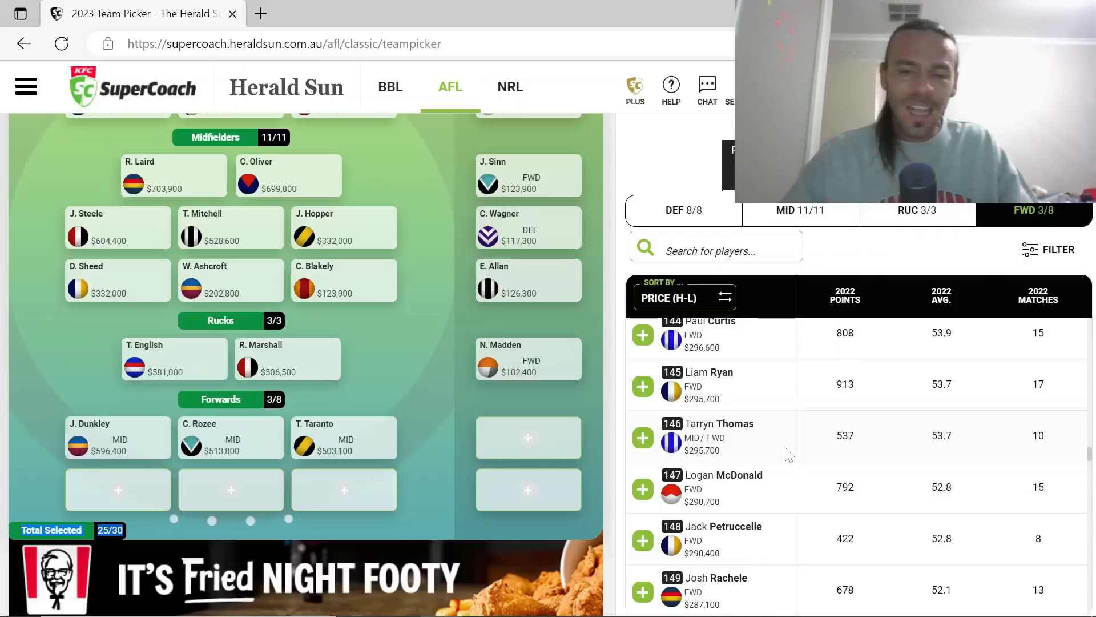
click(643, 438)
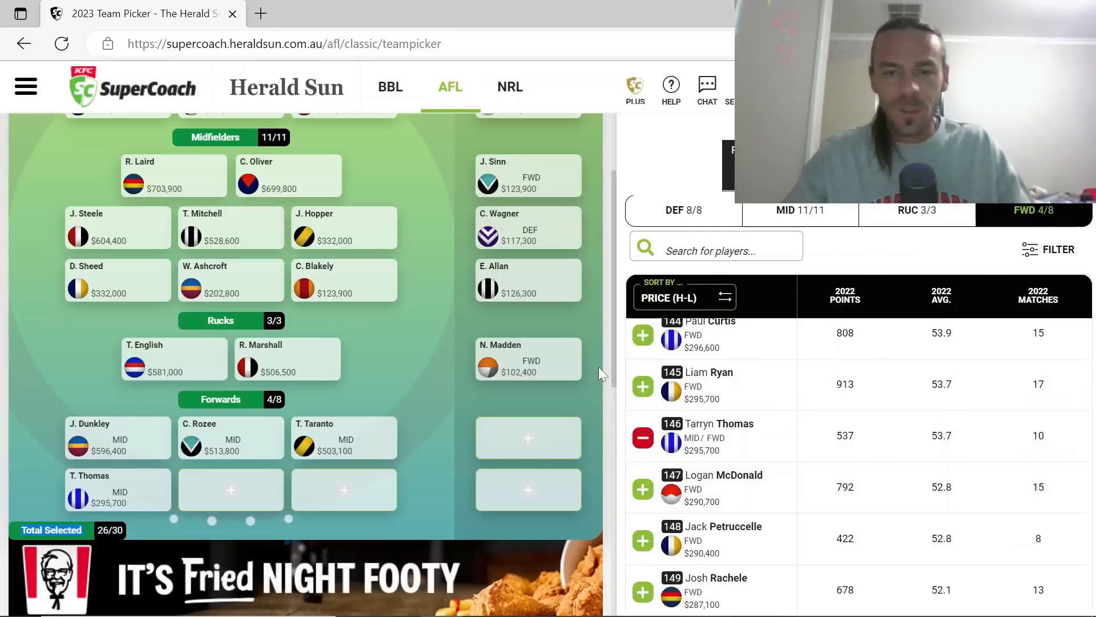
Check the remaining salary against the open forward spots and review the players already selected
drag(613, 367, 612, 276)
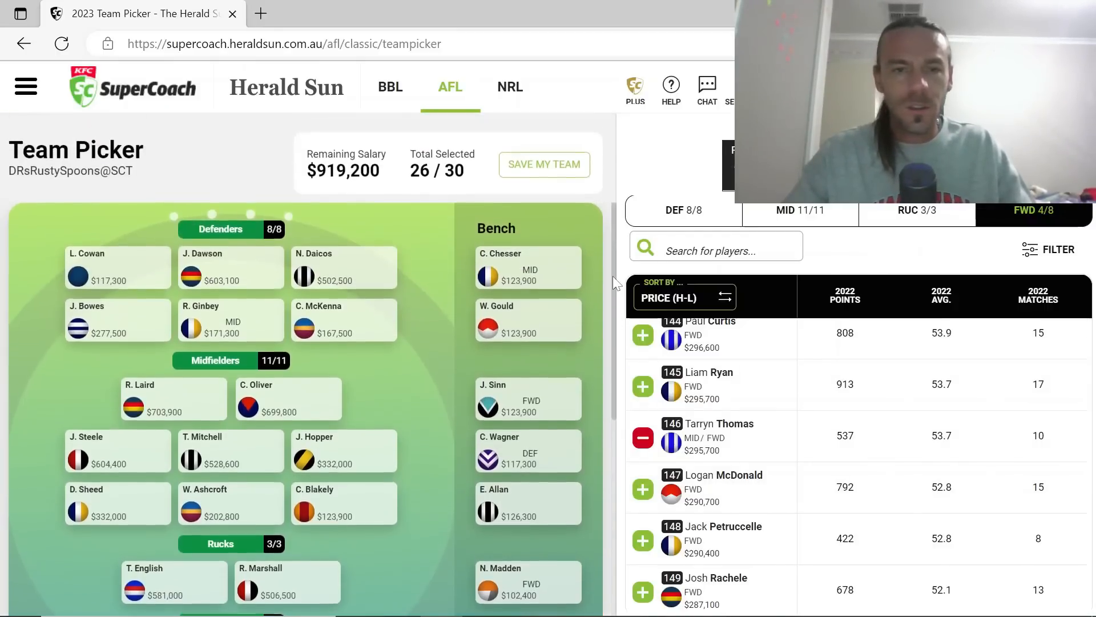
scroll(605, 311, down, 8)
scroll(606, 402, up, 4)
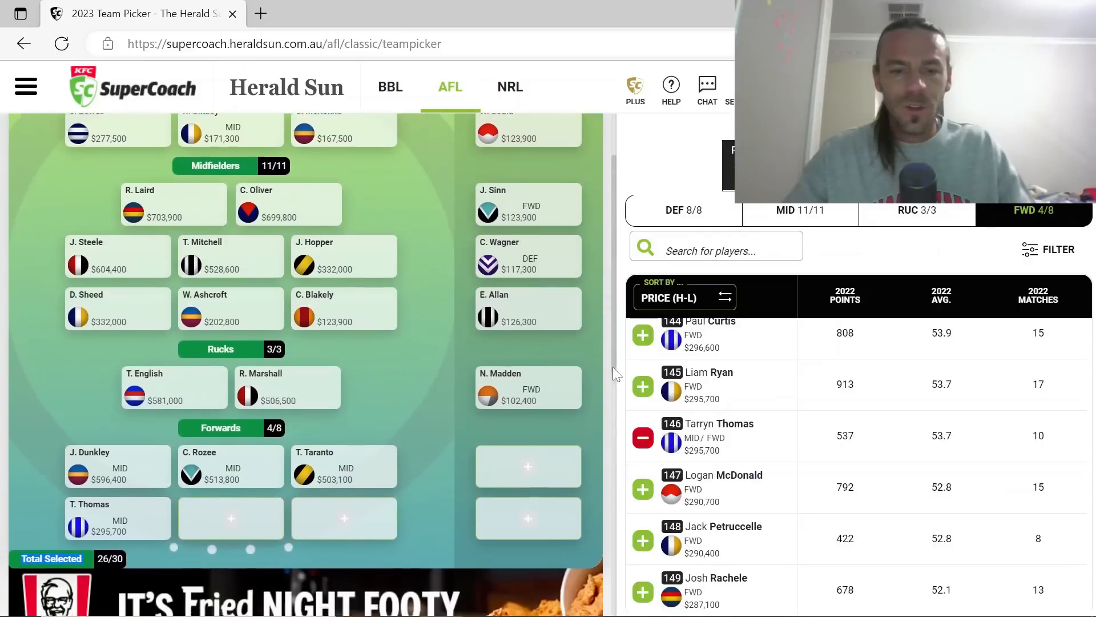
scroll(609, 382, down, 2)
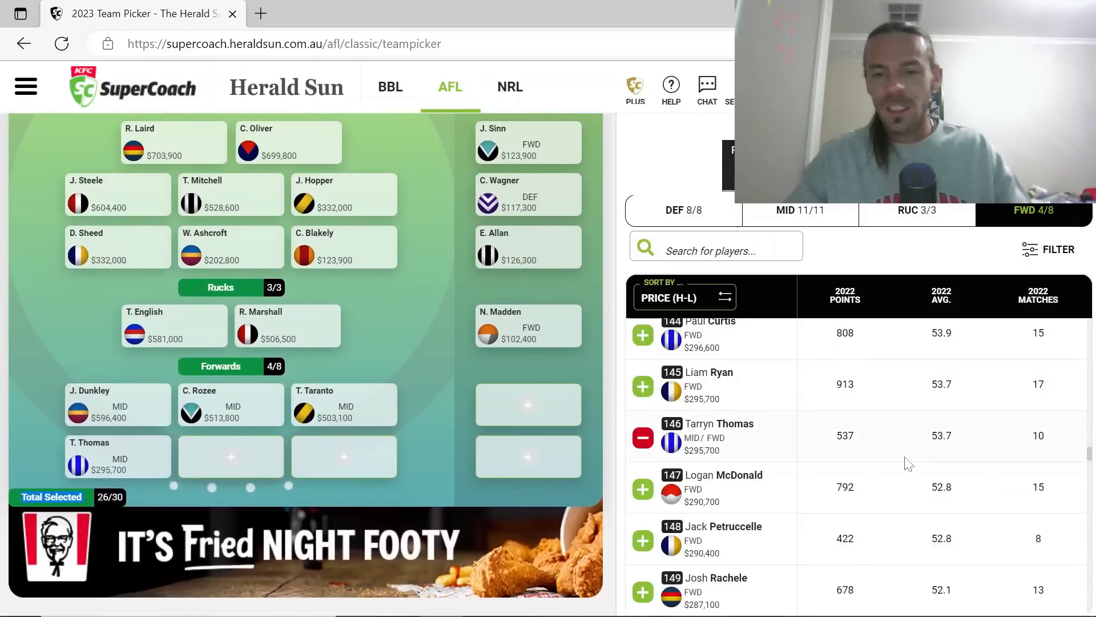
Compare the averages and matches of the forwards priced from Logan McDonald at $290,700 down to Josh Carmichael at $218,900
scroll(909, 463, down, 1)
scroll(909, 464, down, 6)
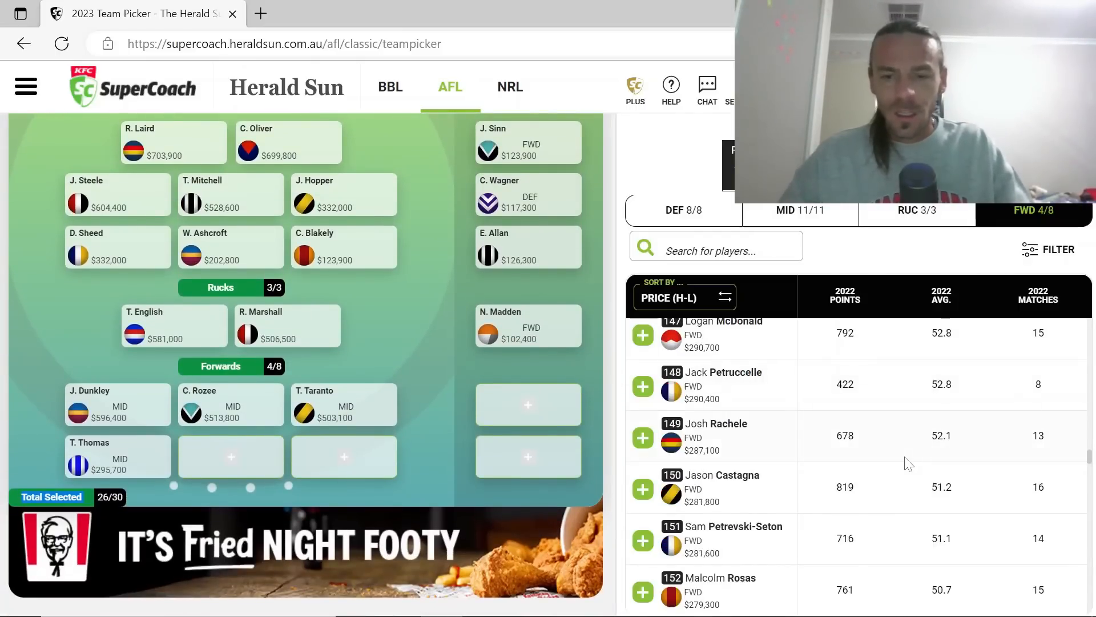
scroll(909, 464, down, 3)
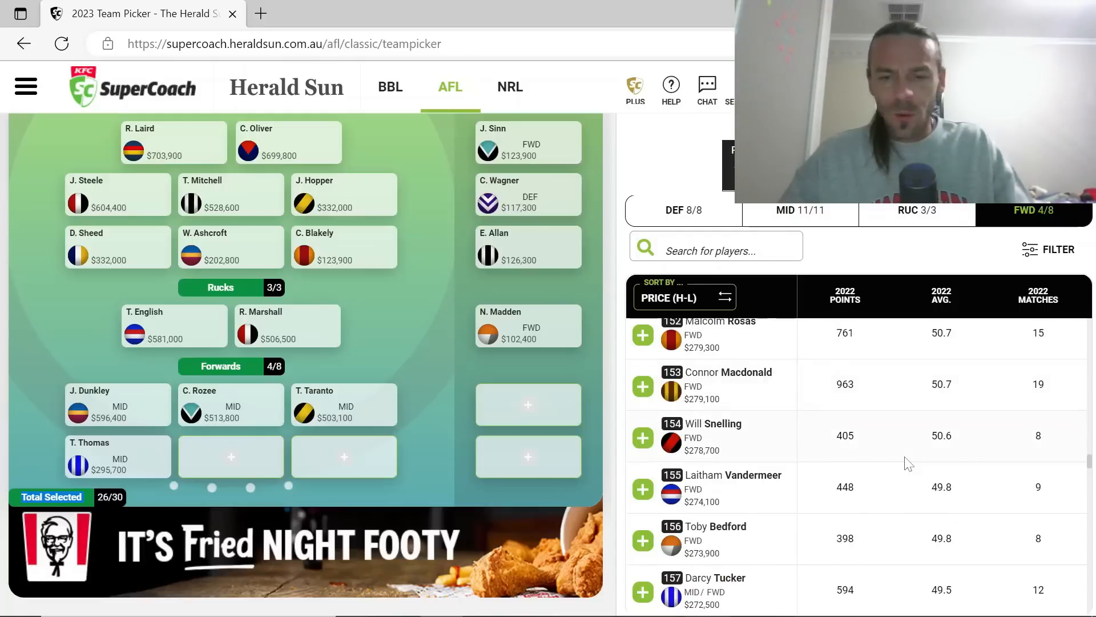
scroll(909, 464, down, 2)
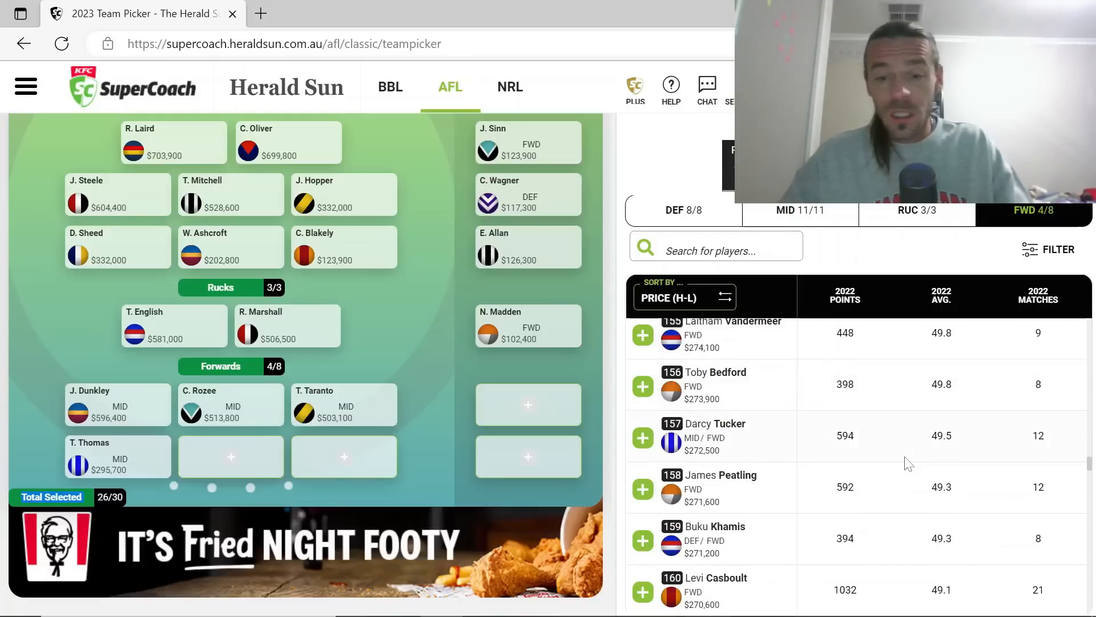
scroll(909, 464, down, 5)
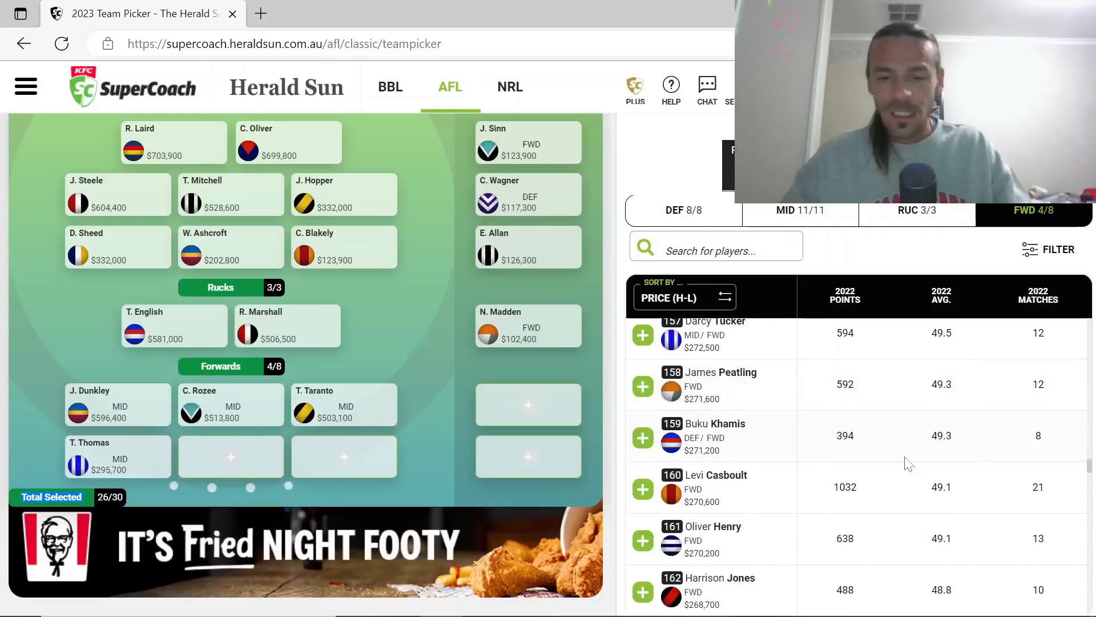
scroll(909, 463, down, 6)
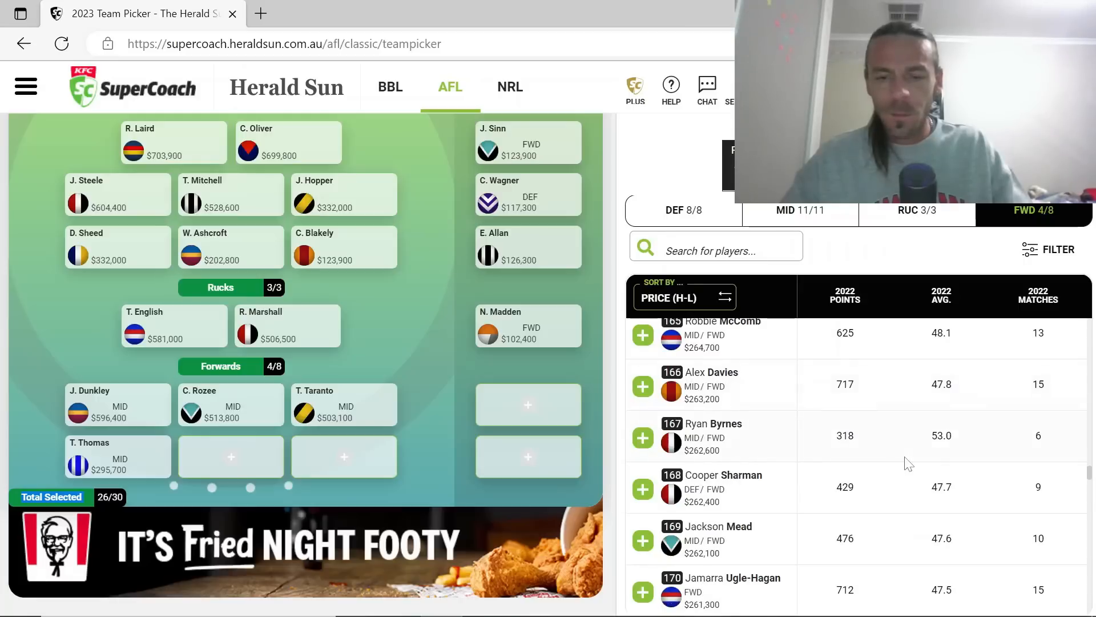
scroll(909, 464, down, 5)
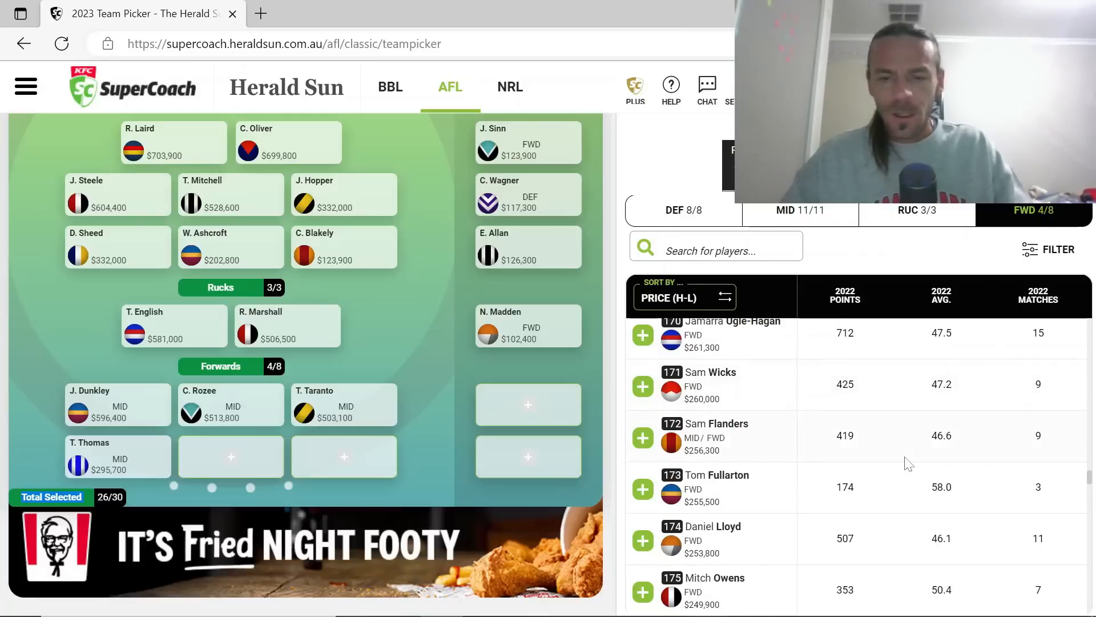
scroll(909, 464, down, 2)
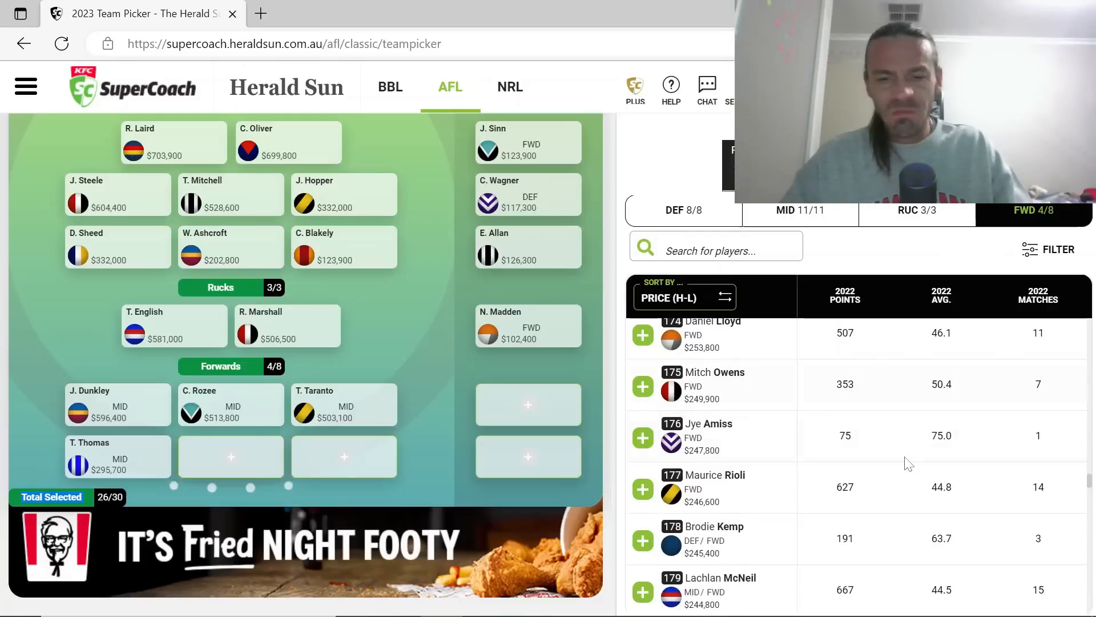
scroll(909, 464, down, 1)
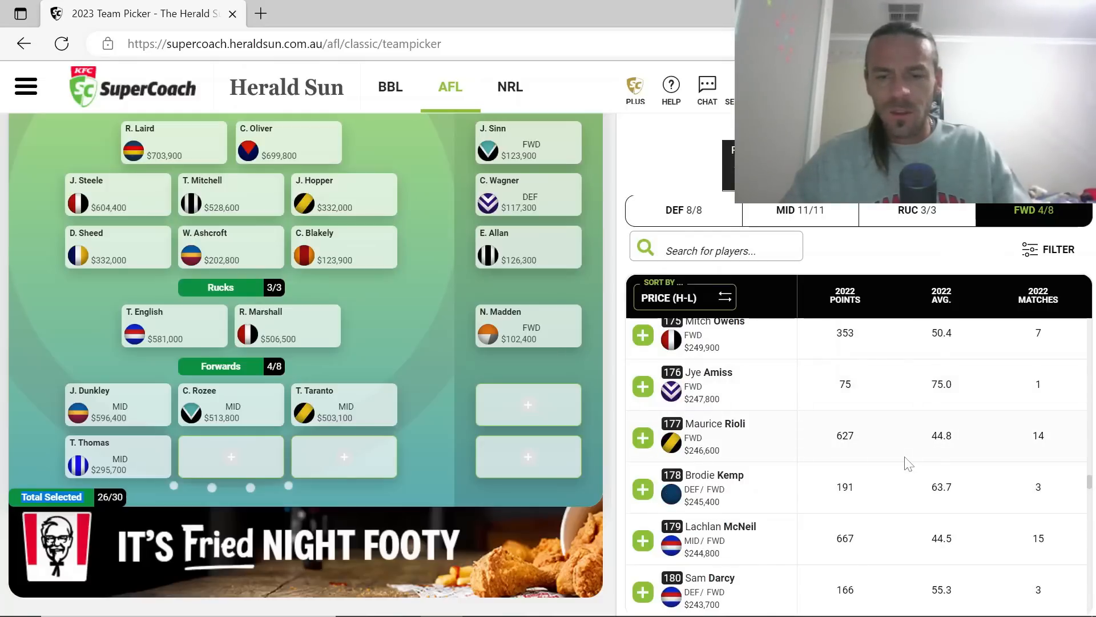
scroll(909, 464, down, 5)
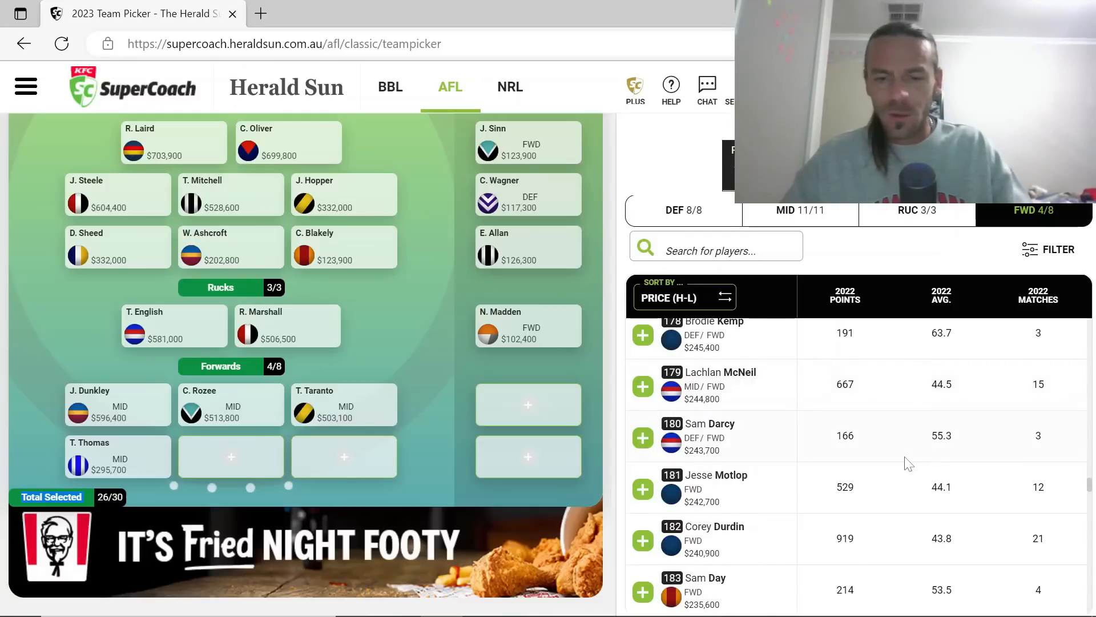
scroll(909, 463, down, 6)
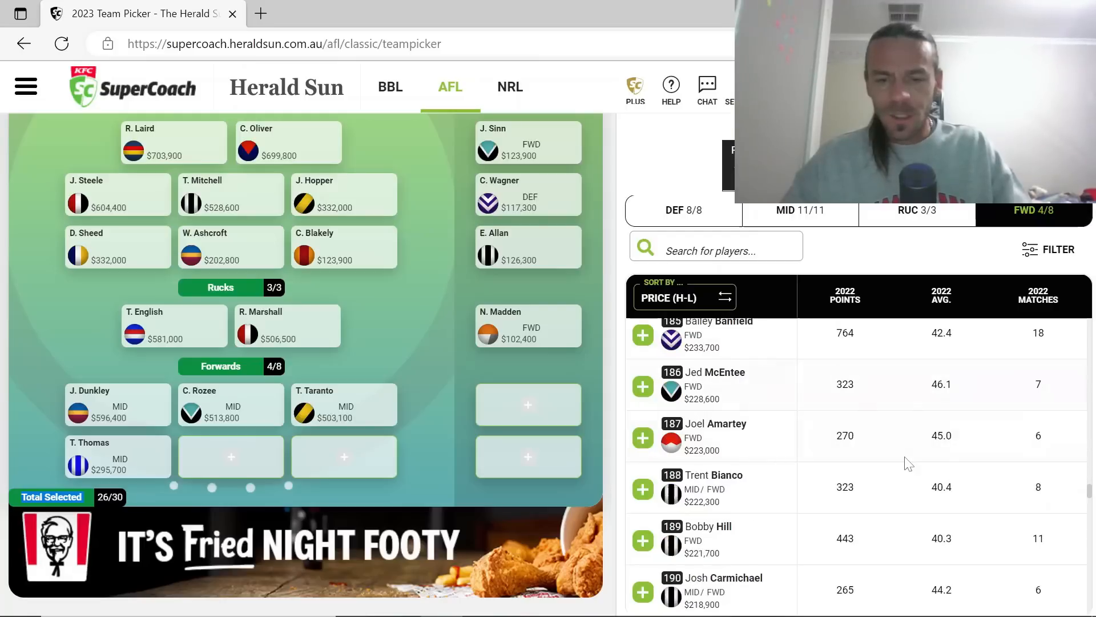
Look through the forwards priced below Josh Carmichael and add Toby McLean, priced at $178,900, to the forward line
scroll(909, 464, down, 3)
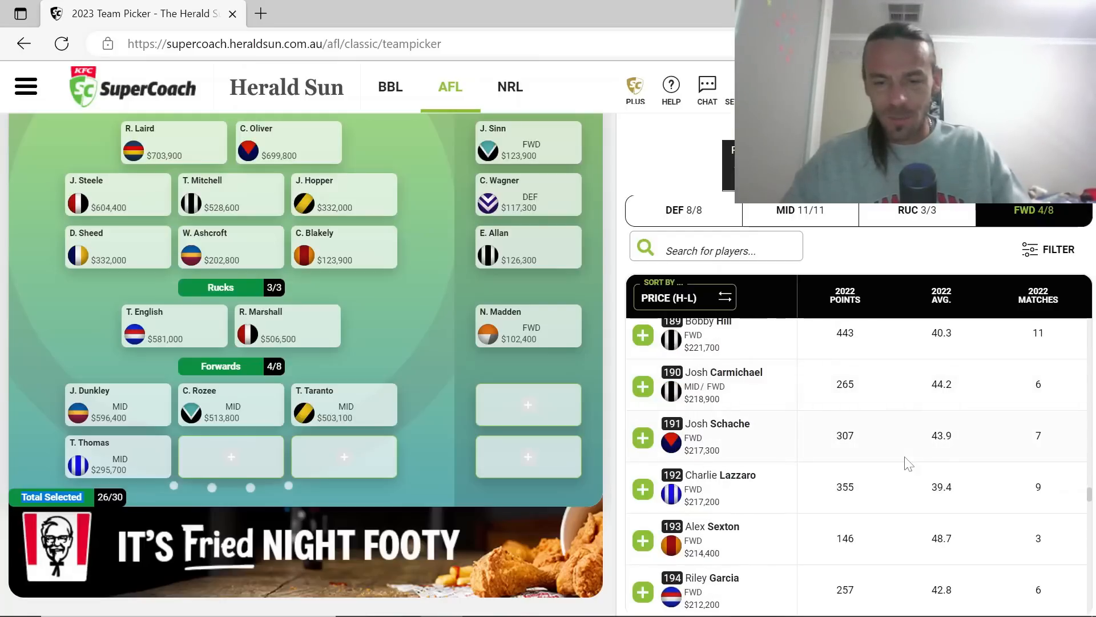
scroll(909, 464, down, 1)
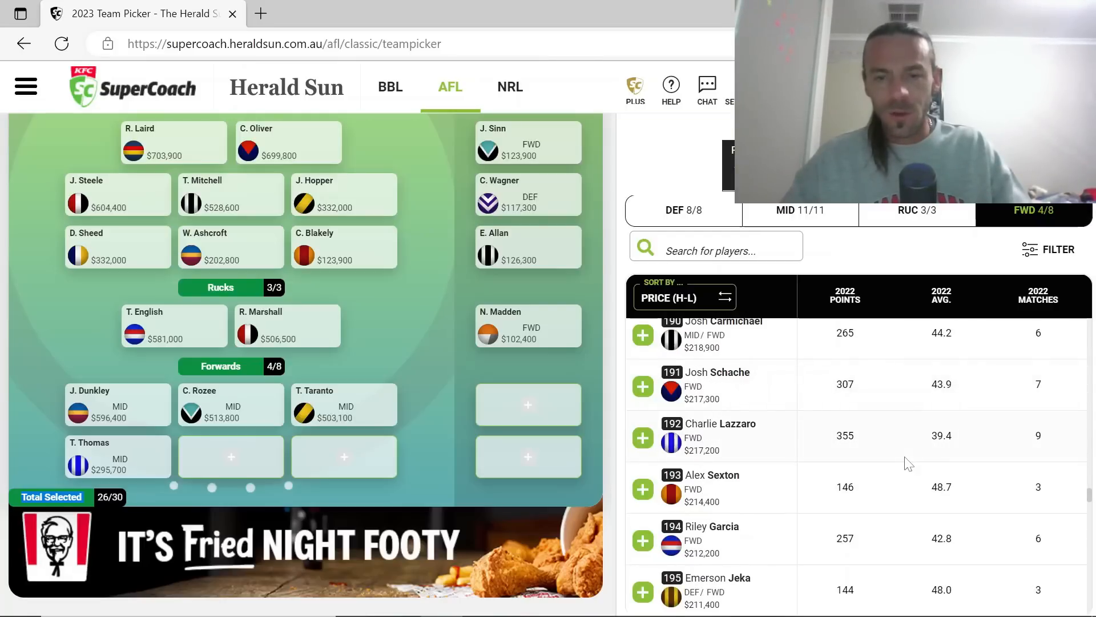
scroll(909, 464, down, 3)
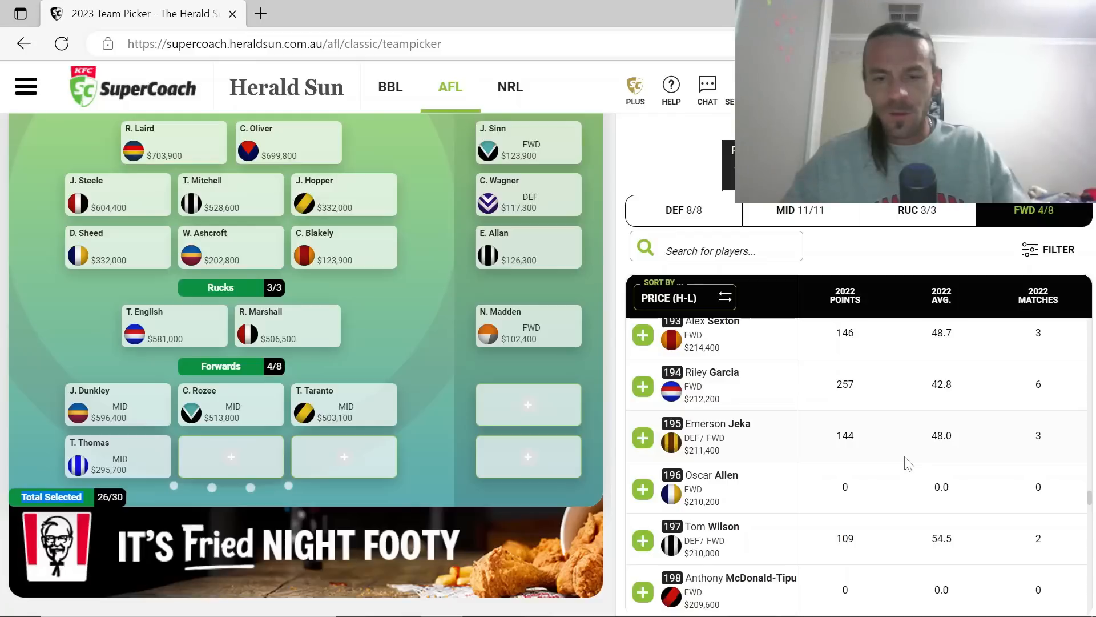
scroll(909, 463, down, 1)
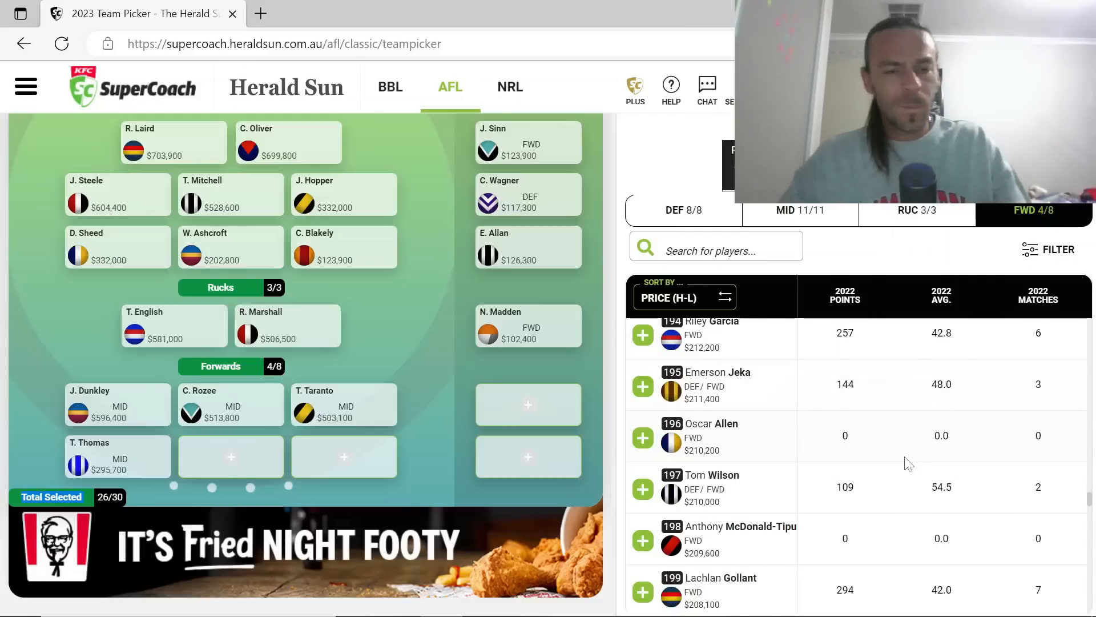
scroll(909, 464, down, 3)
scroll(909, 464, down, 4)
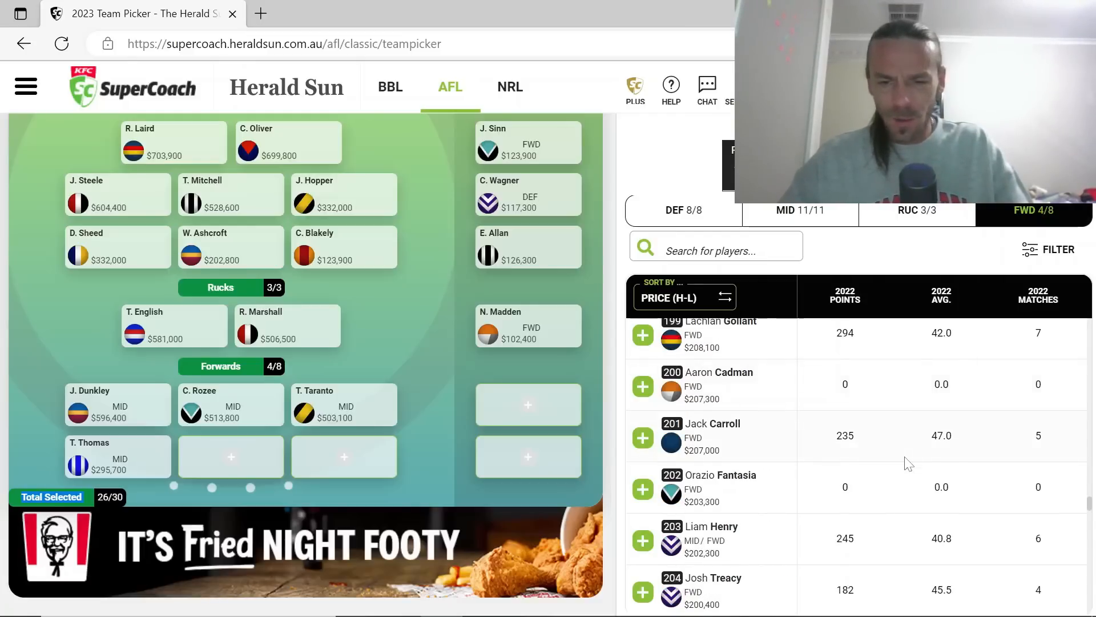
scroll(909, 463, down, 3)
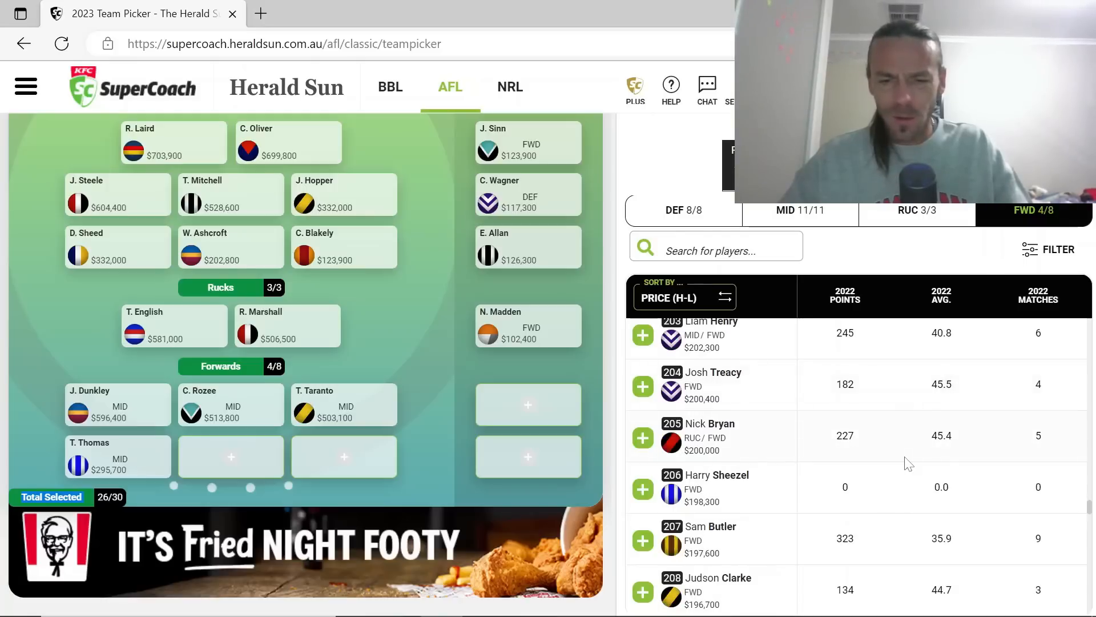
scroll(909, 464, down, 4)
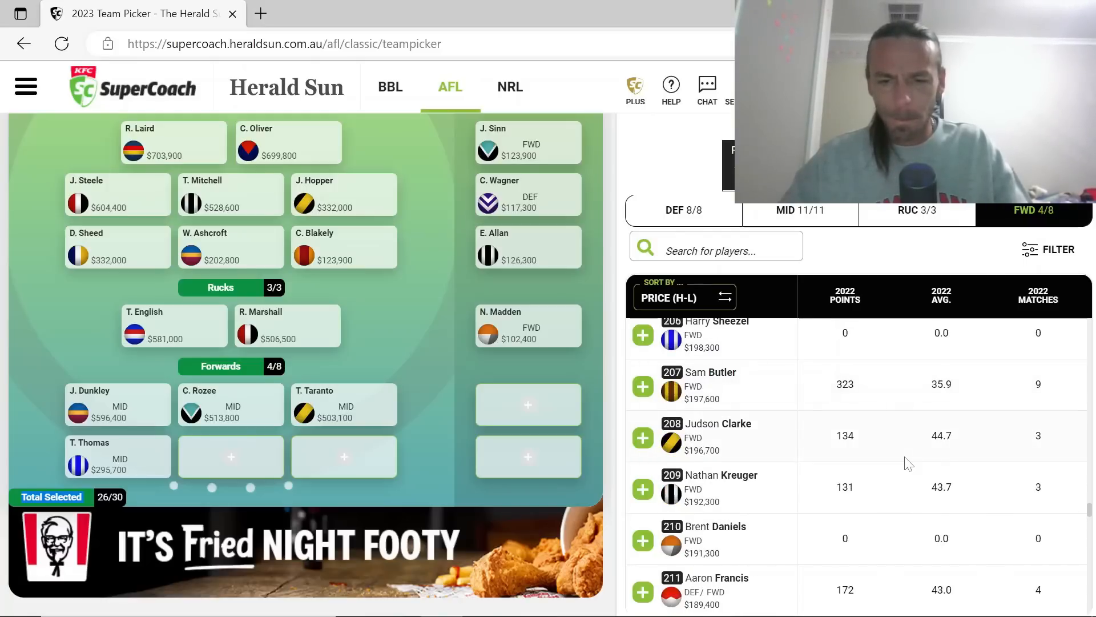
scroll(909, 464, down, 4)
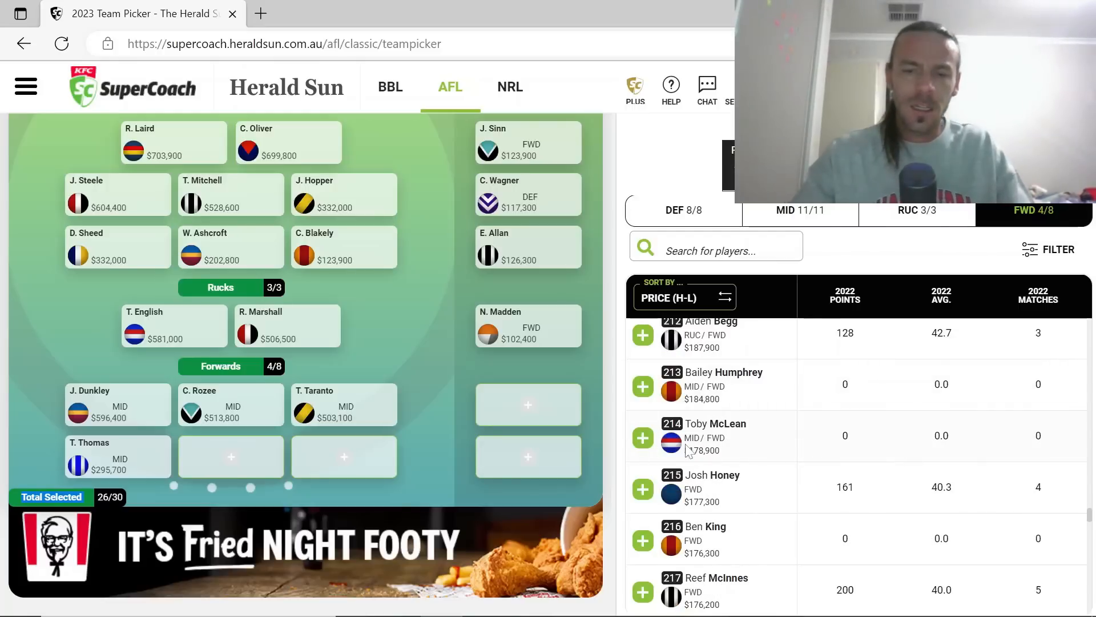
click(643, 438)
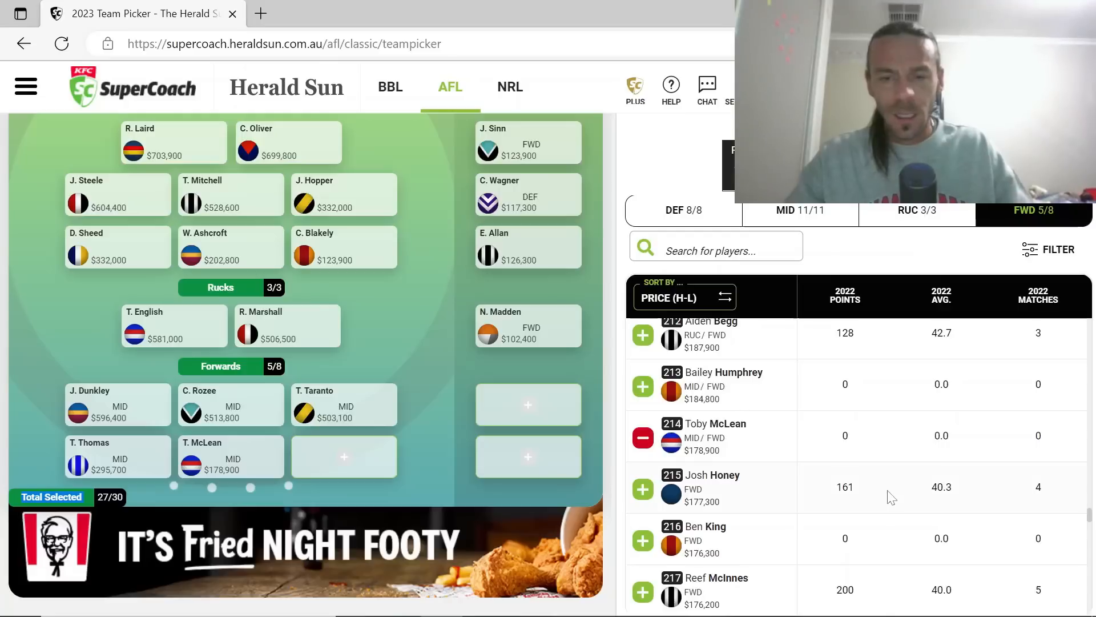
Look through the cheaper forwards below Toby McLean and add Thomas Berry, priced at $123,900, to the last on-field forward spot
scroll(892, 497, down, 5)
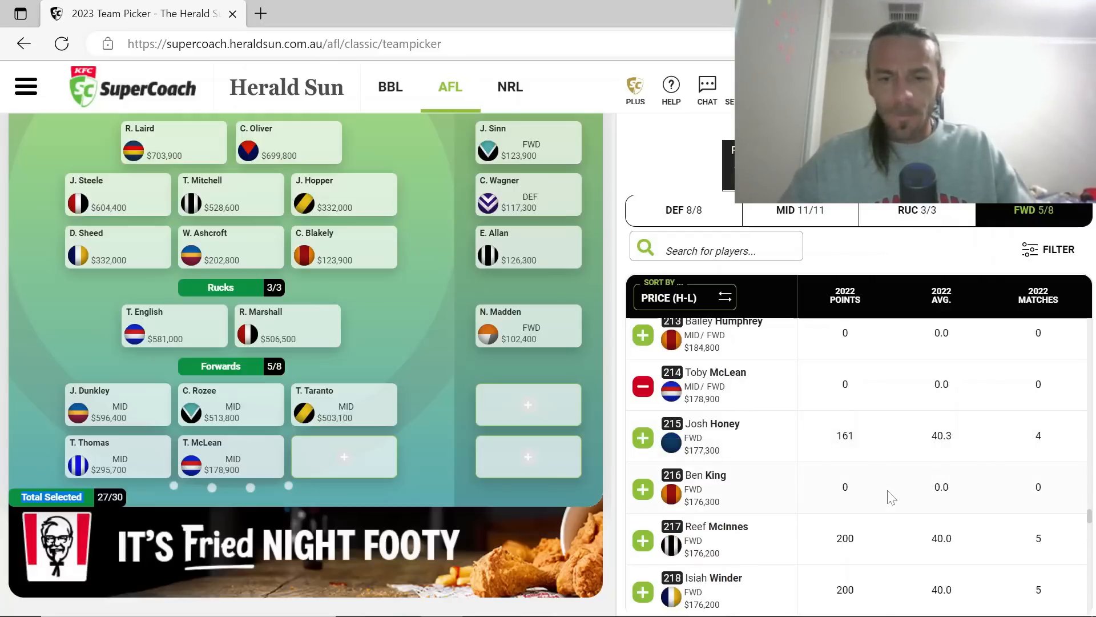
scroll(892, 496, down, 5)
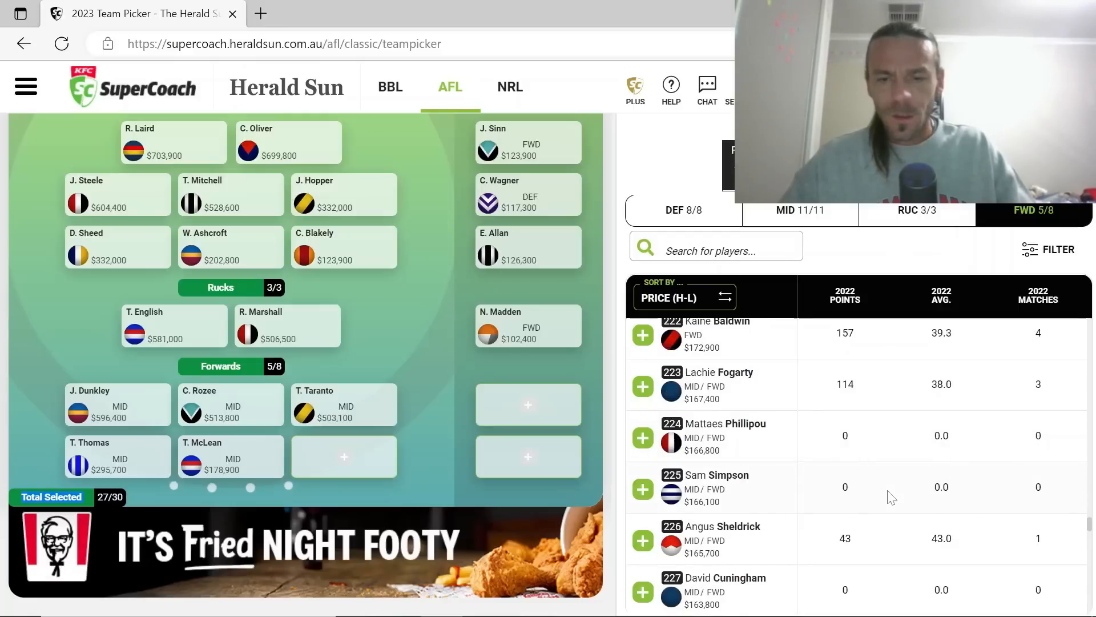
scroll(892, 497, down, 5)
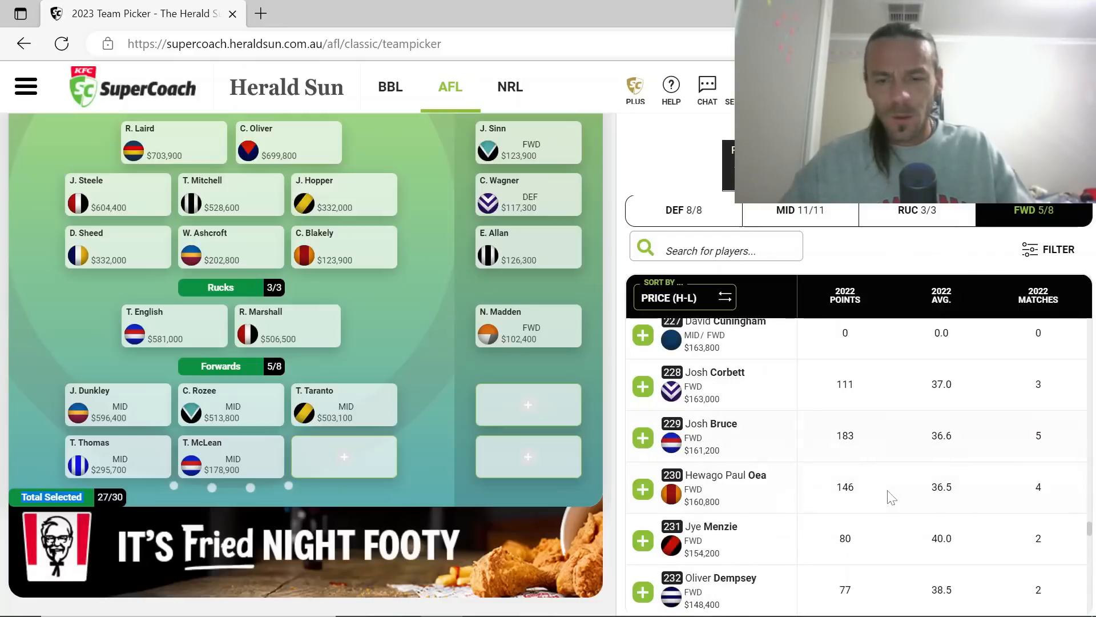
scroll(892, 497, down, 5)
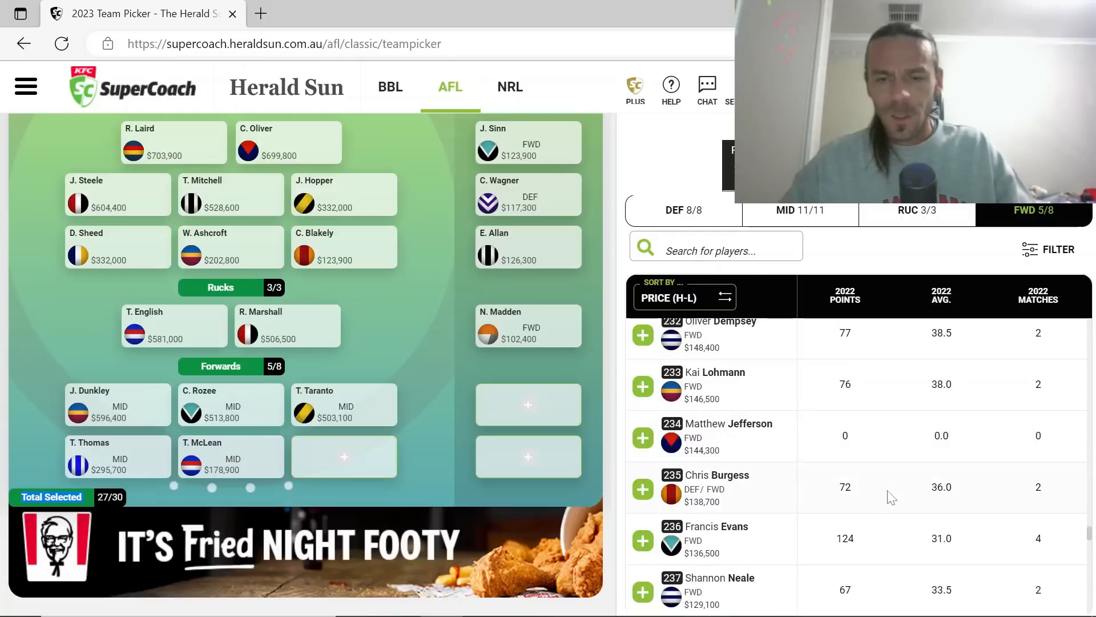
scroll(892, 498, down, 1)
scroll(892, 498, down, 2)
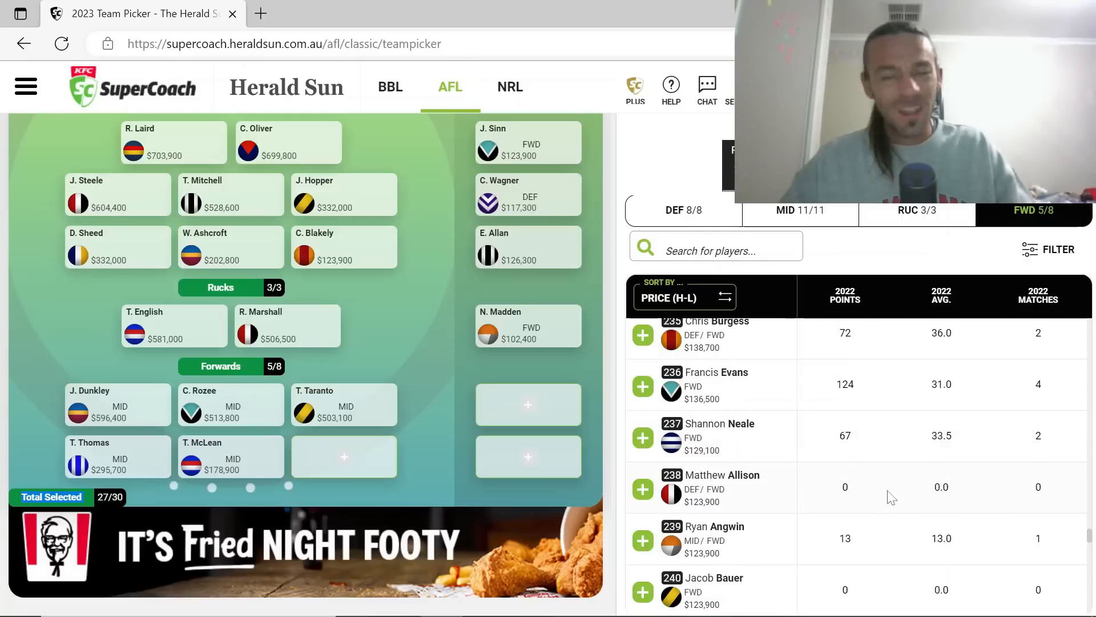
scroll(892, 498, down, 3)
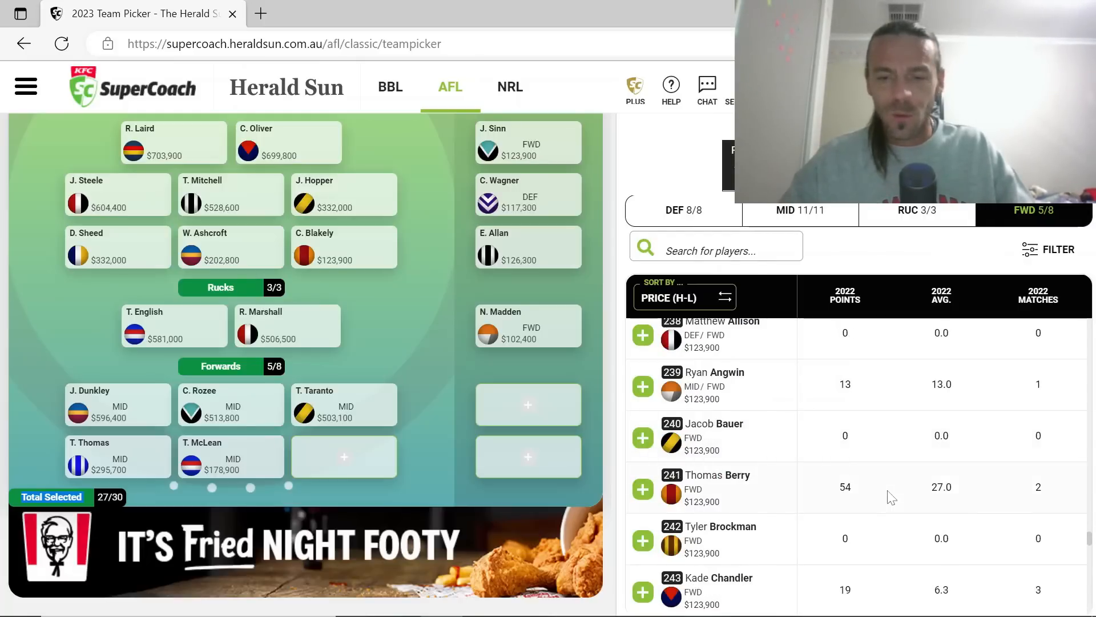
scroll(892, 498, down, 1)
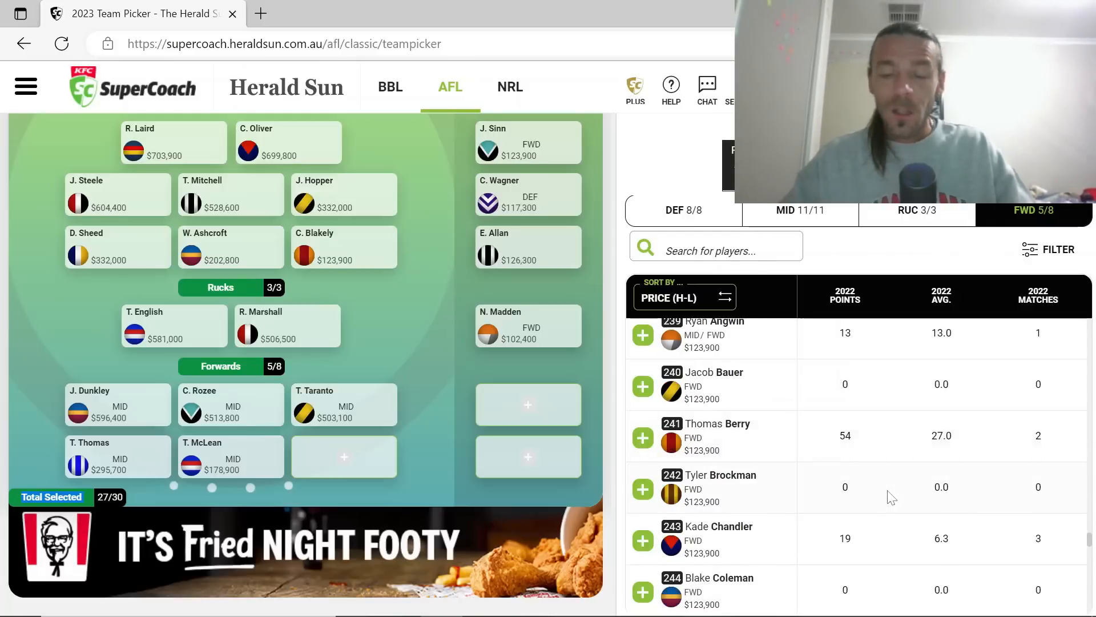
click(644, 438)
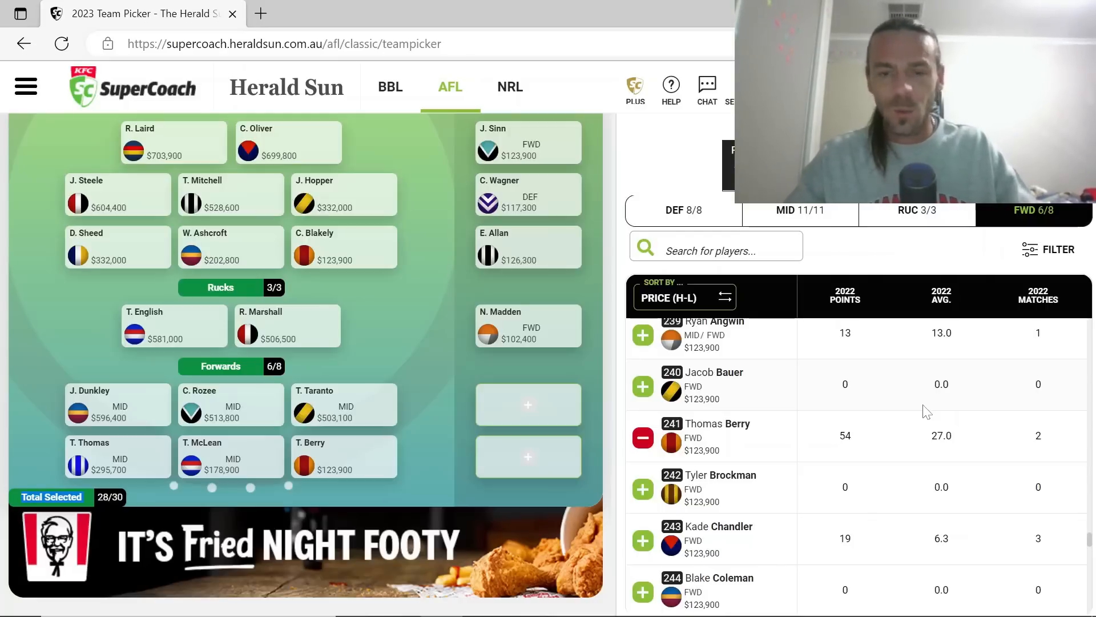
Look through the forwards priced from $123,900 down to $117,300 and add Charlie Clarke, priced at $117,300, to the forward bench
scroll(926, 411, down, 3)
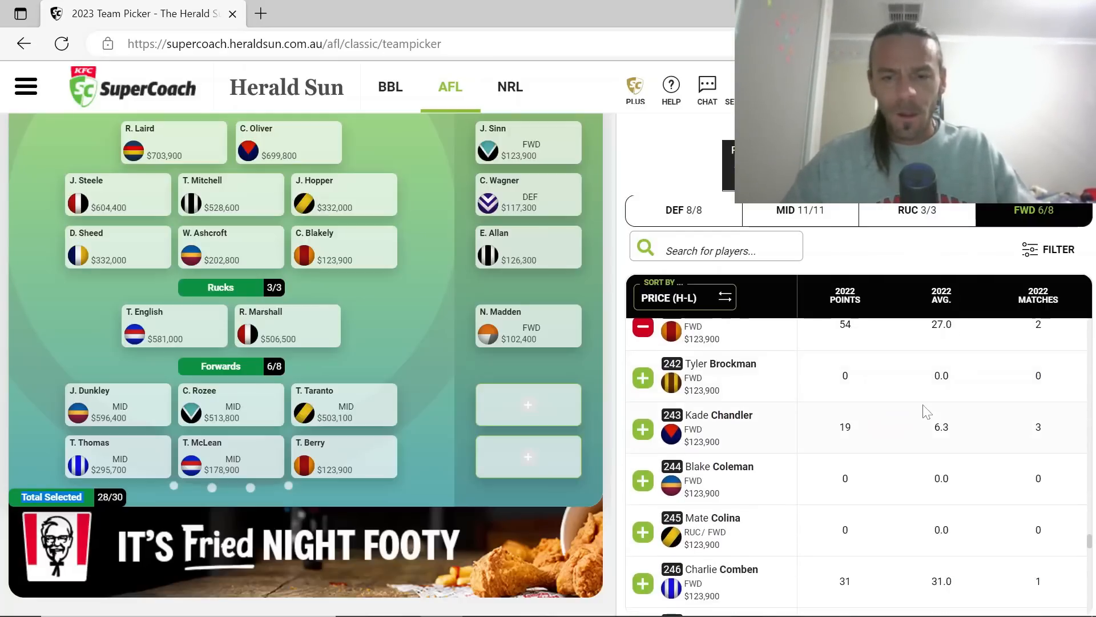
scroll(926, 411, down, 2)
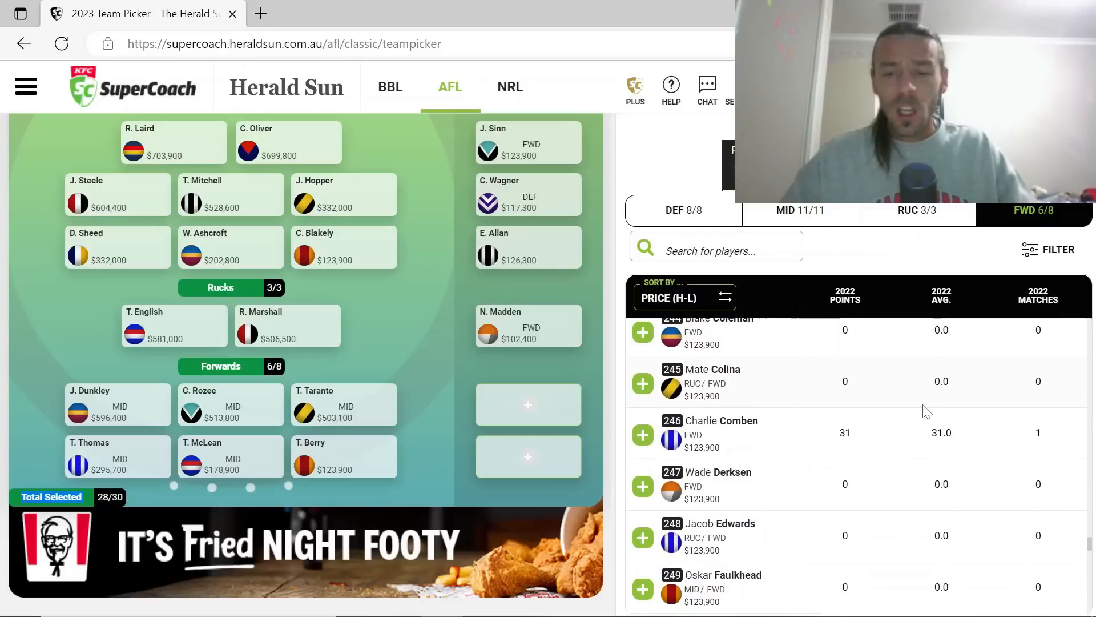
scroll(926, 411, down, 3)
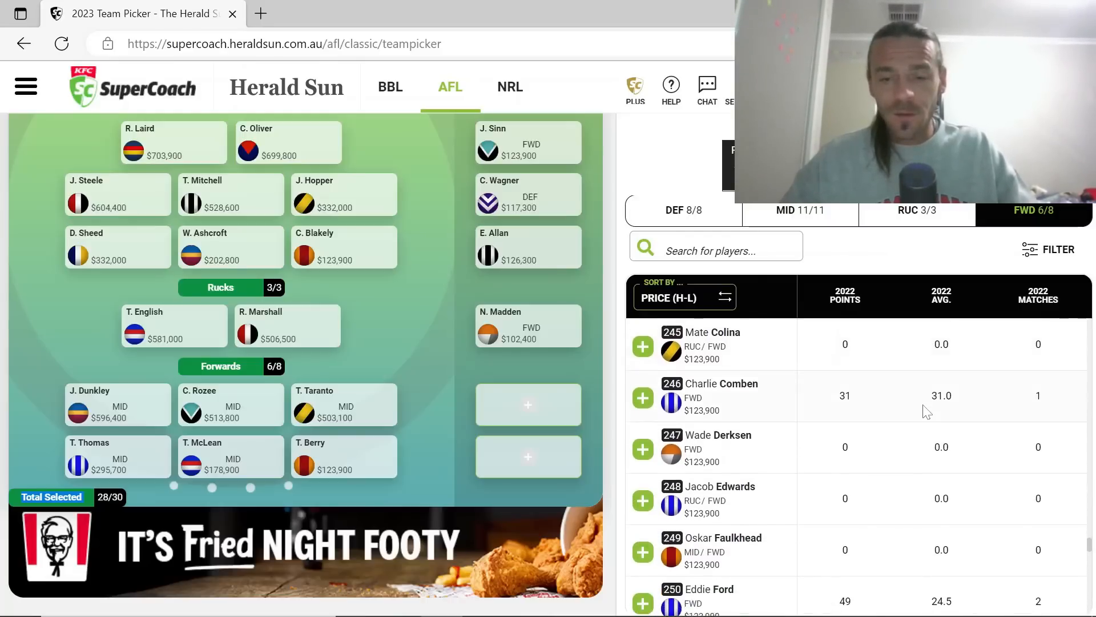
scroll(927, 411, down, 5)
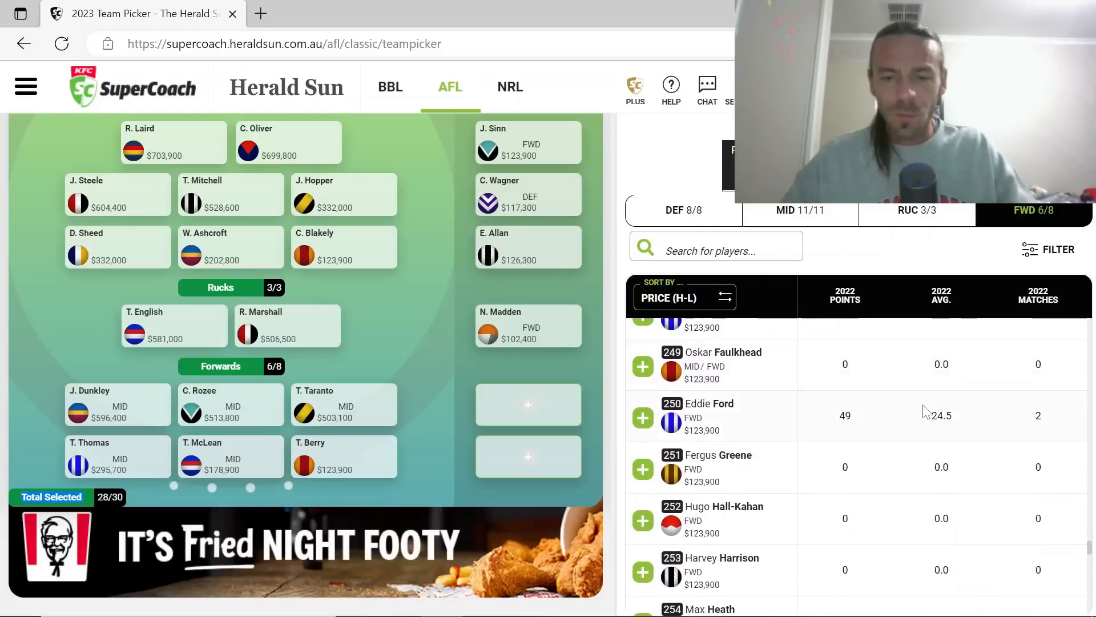
scroll(926, 411, down, 4)
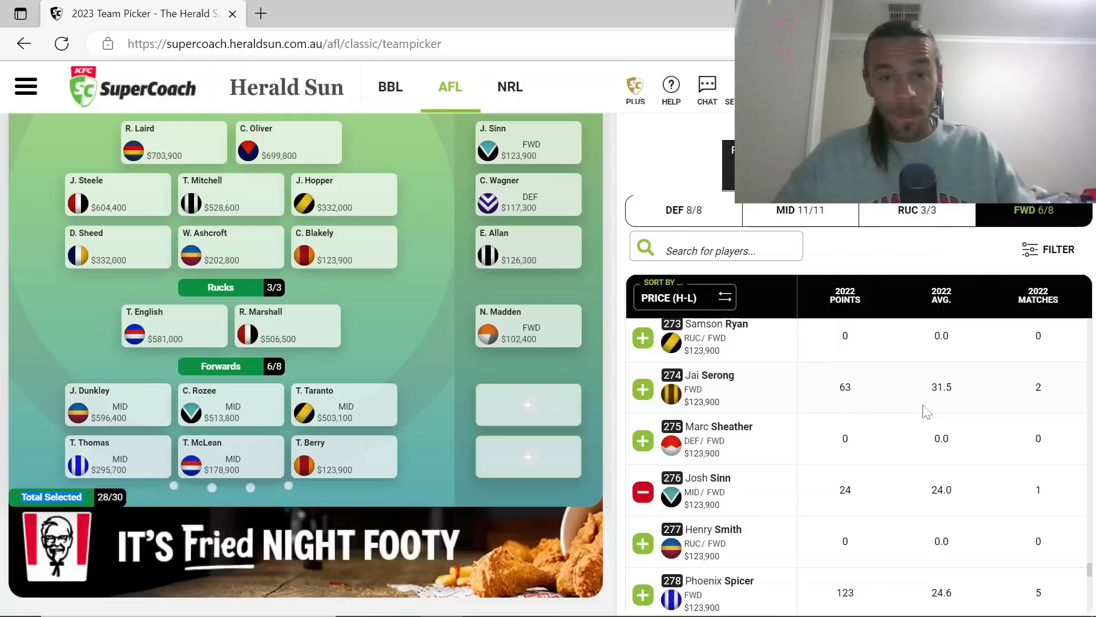
scroll(925, 411, down, 3)
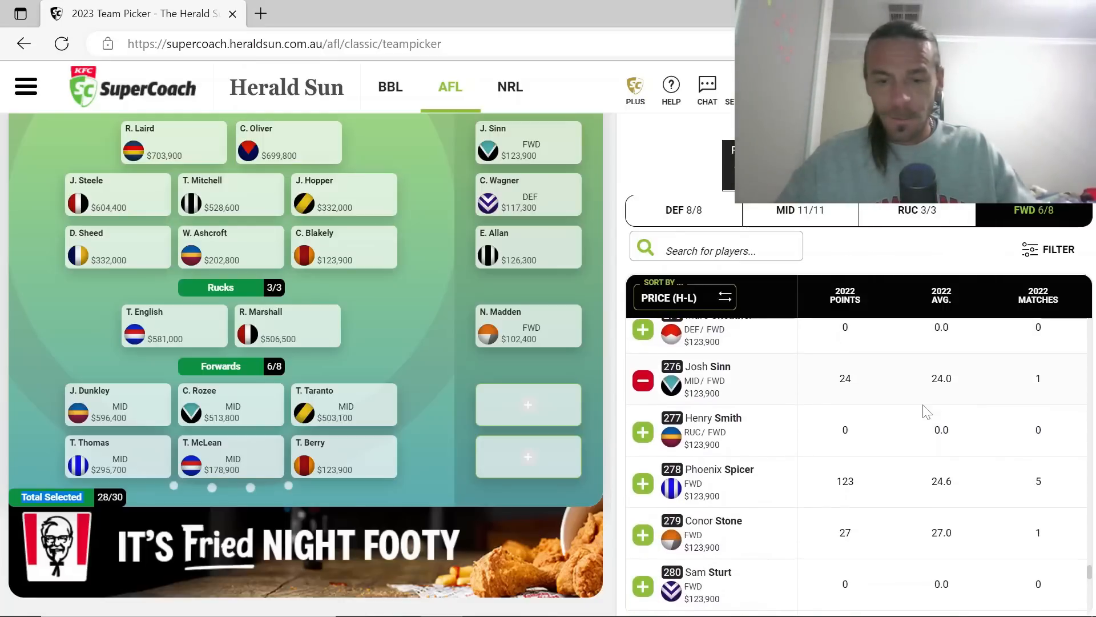
scroll(925, 411, down, 4)
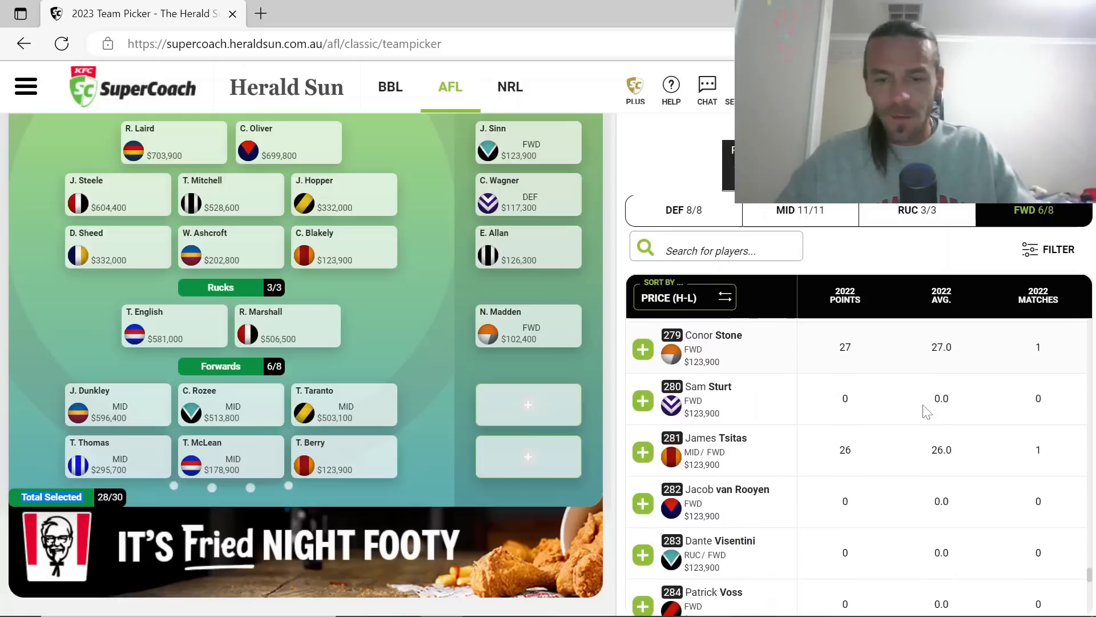
scroll(925, 411, down, 4)
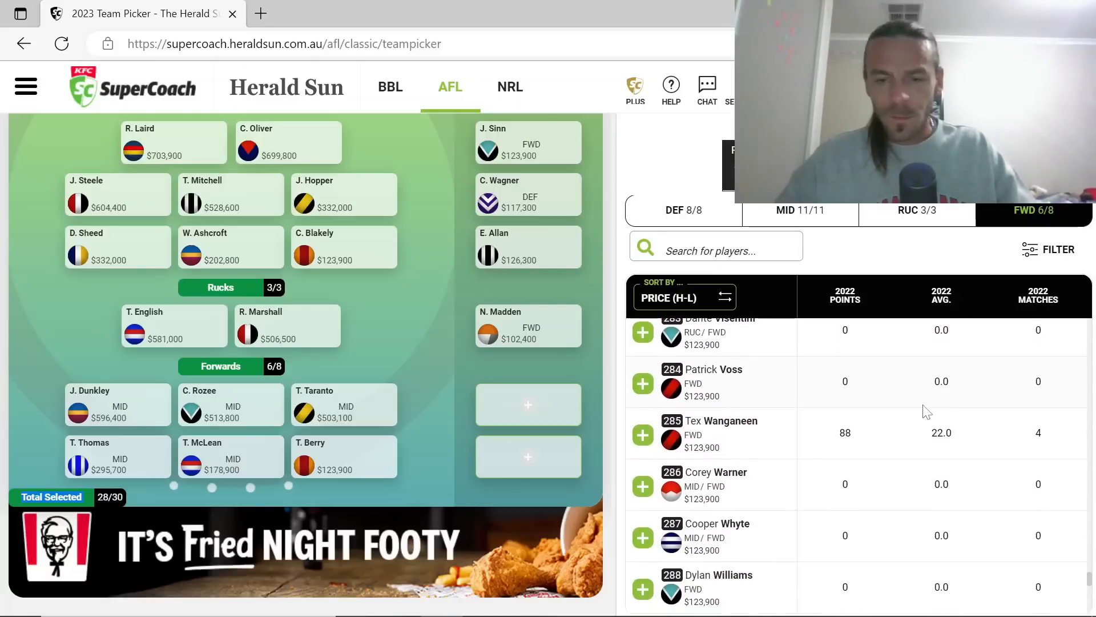
scroll(925, 411, down, 3)
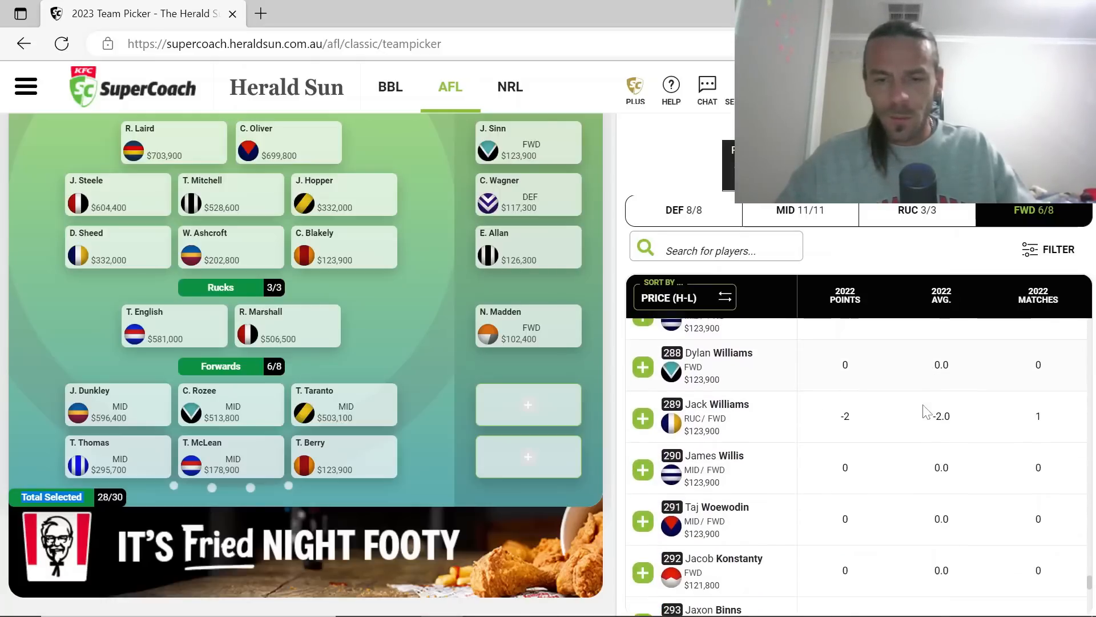
scroll(926, 411, down, 3)
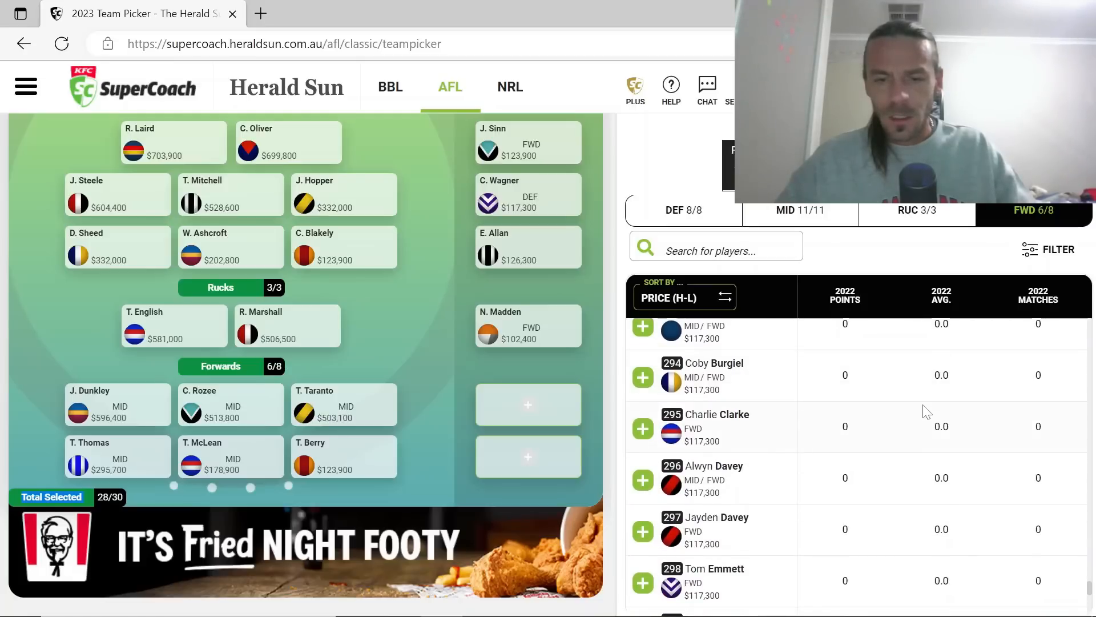
click(643, 429)
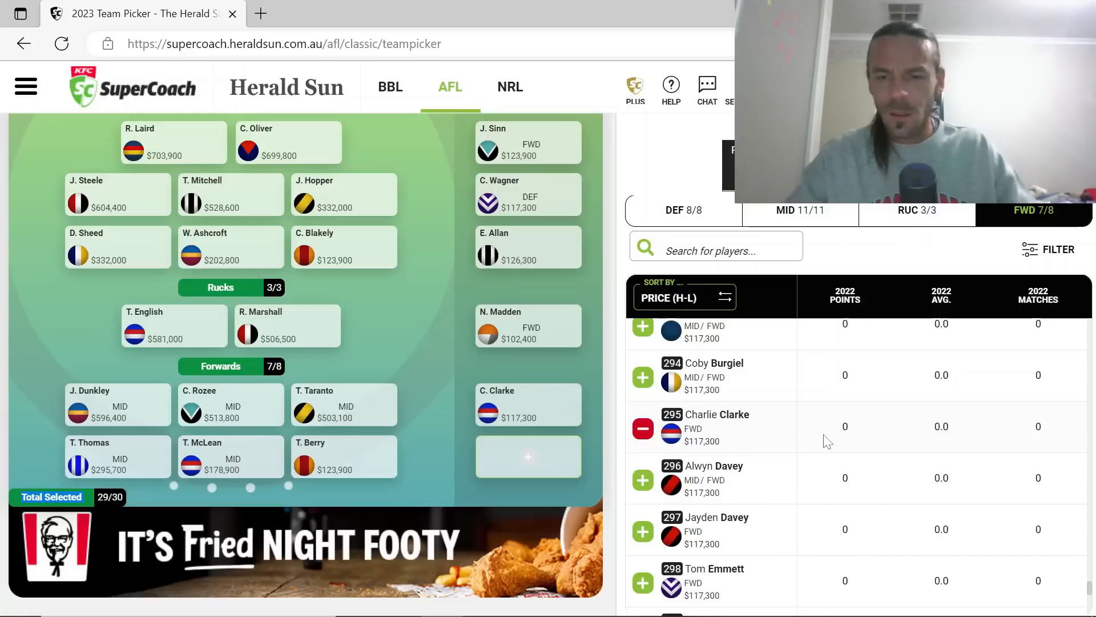
Look through the remaining forwards below Charlie Clarke, down to those priced at $102,400
scroll(827, 441, down, 5)
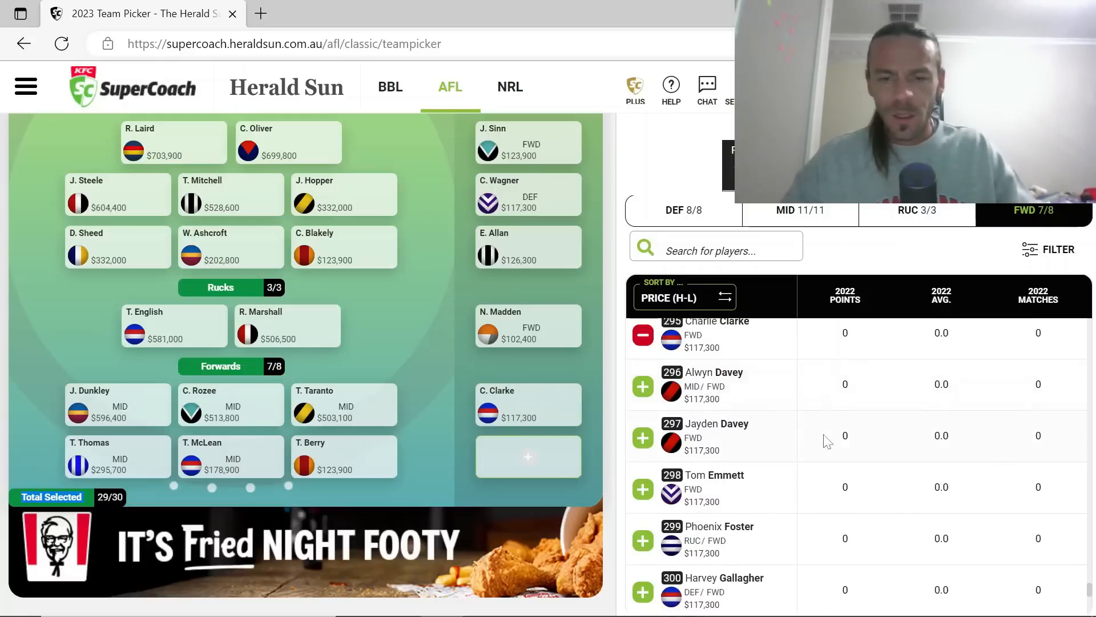
scroll(827, 441, down, 4)
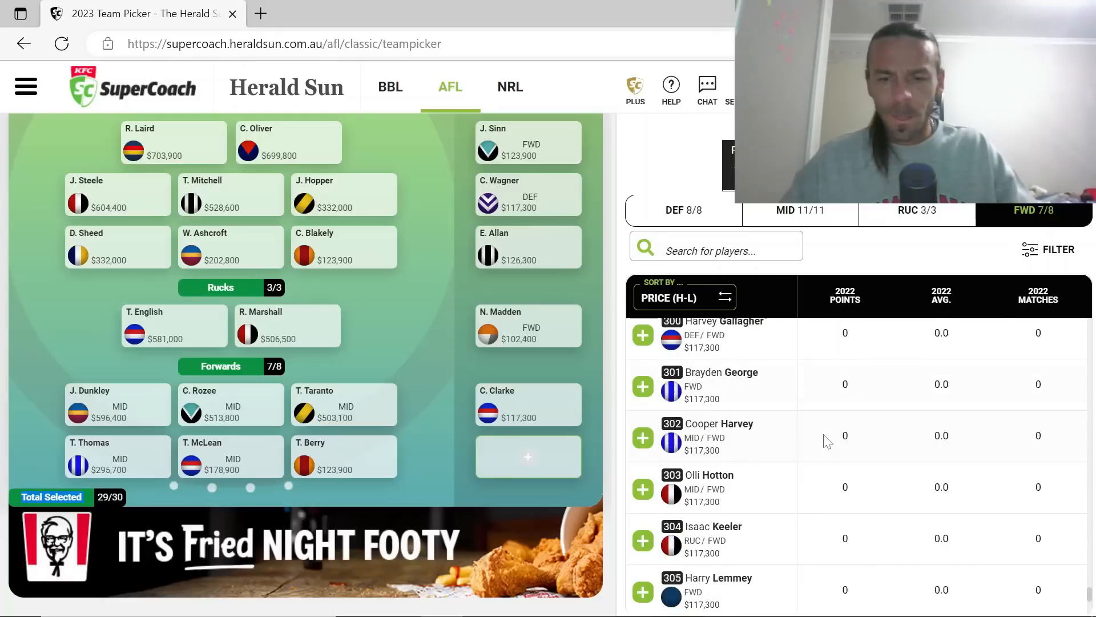
scroll(828, 441, down, 6)
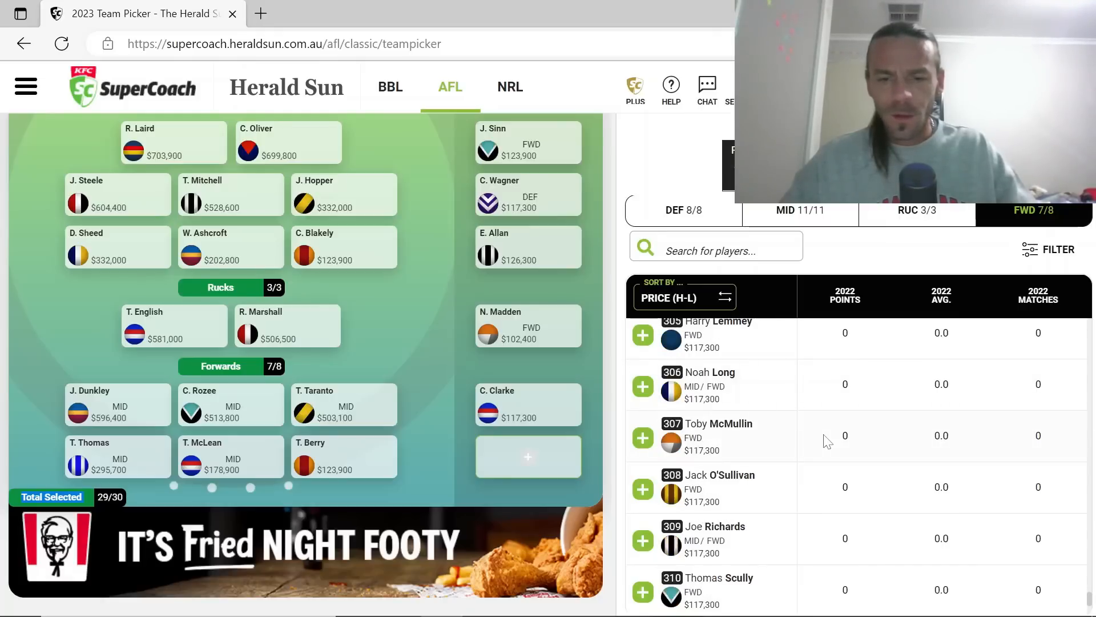
scroll(827, 441, down, 1)
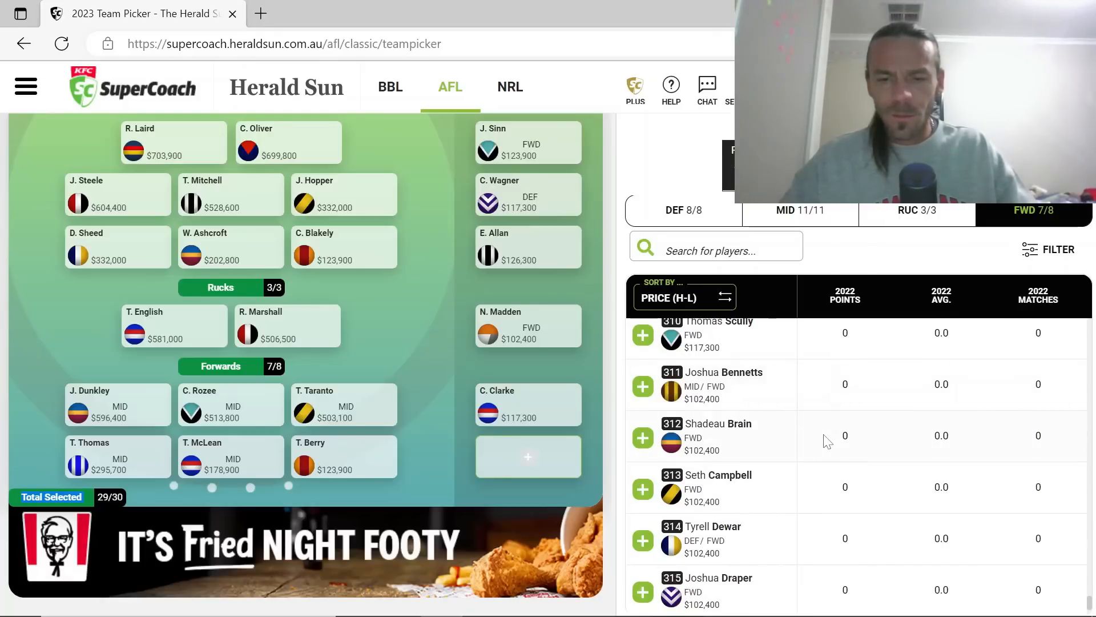
scroll(828, 441, down, 5)
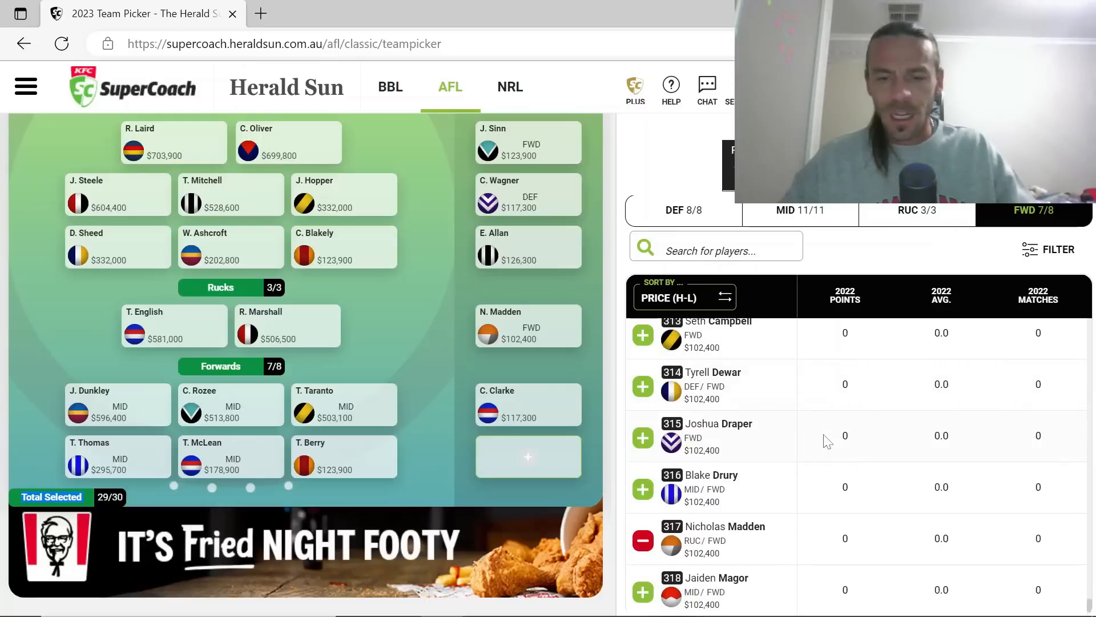
scroll(827, 441, down, 2)
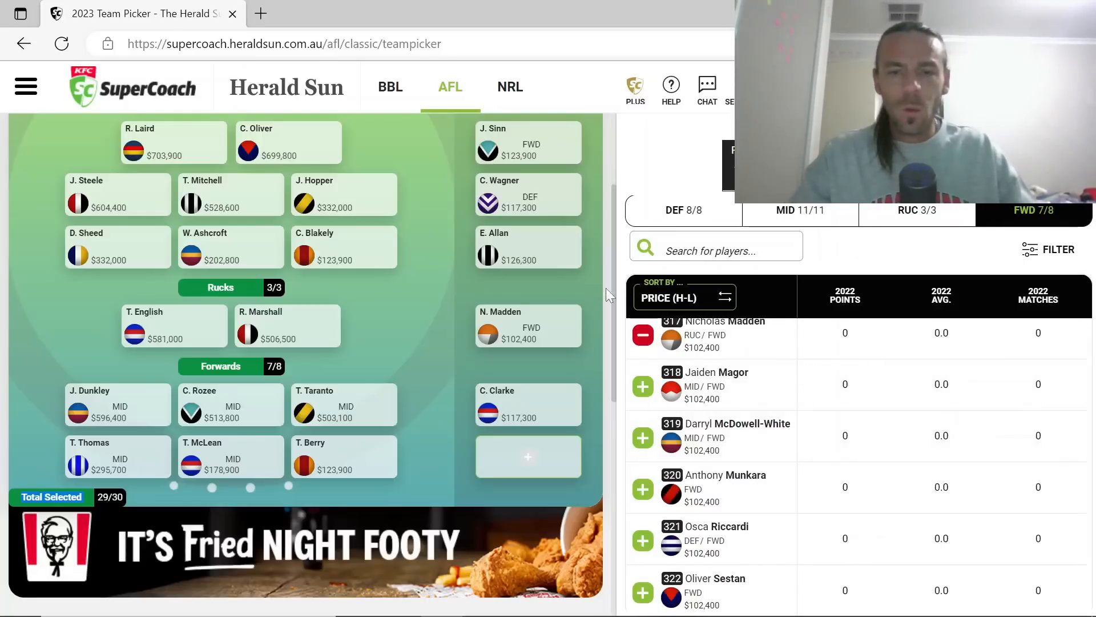
Check the remaining salary against the one open forward bench spot
drag(612, 293, 606, 199)
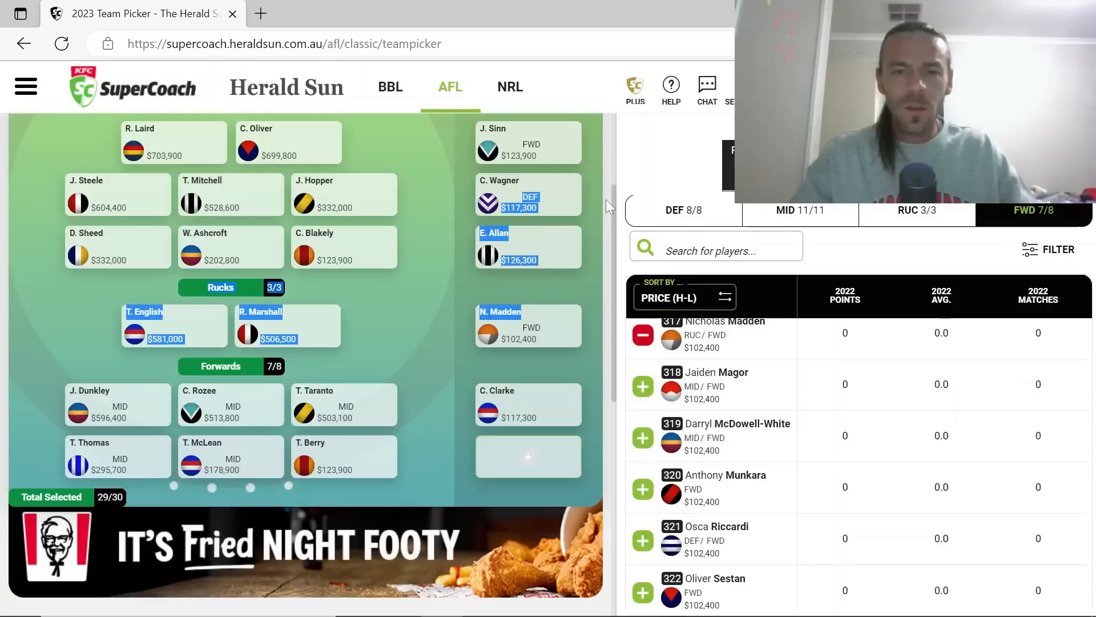
scroll(615, 170, up, 5)
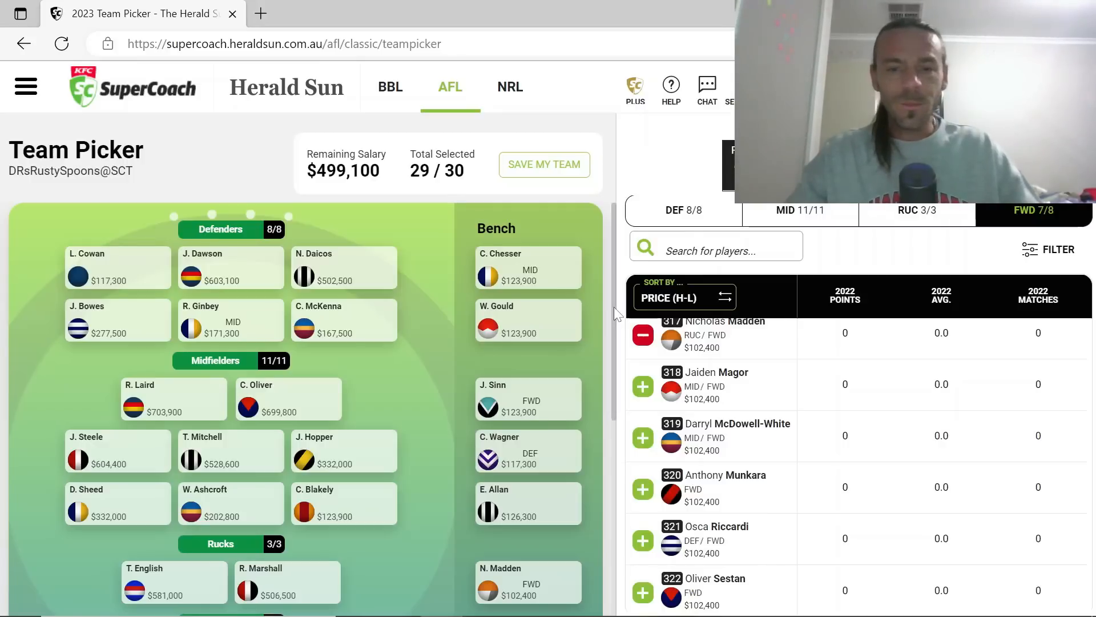
drag(615, 307, 602, 263)
scroll(614, 314, down, 5)
scroll(602, 263, up, 2)
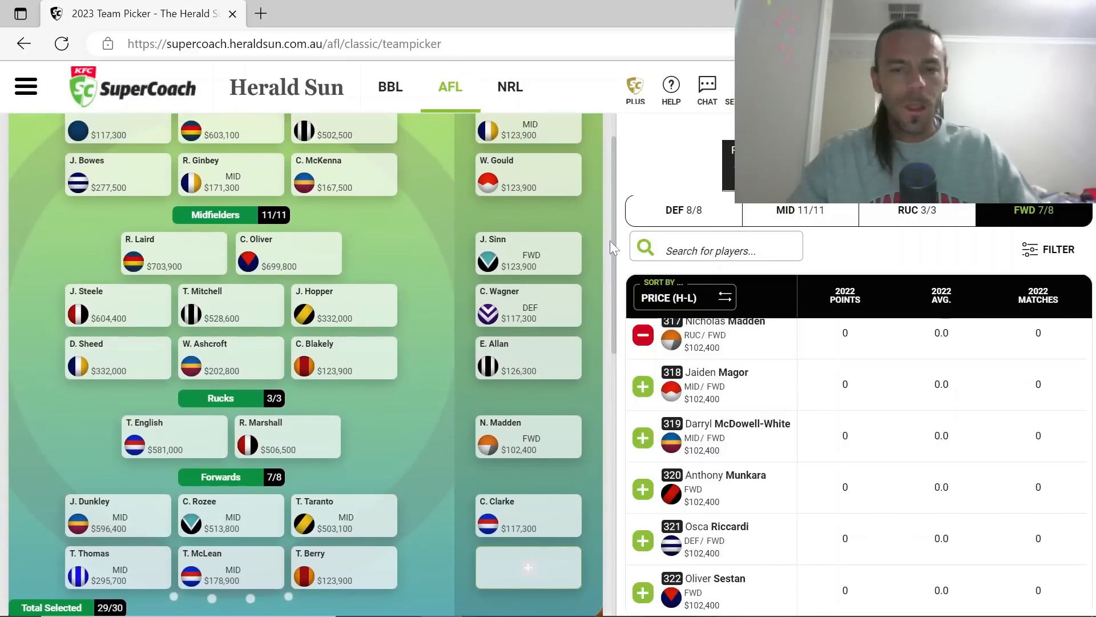
scroll(613, 239, up, 3)
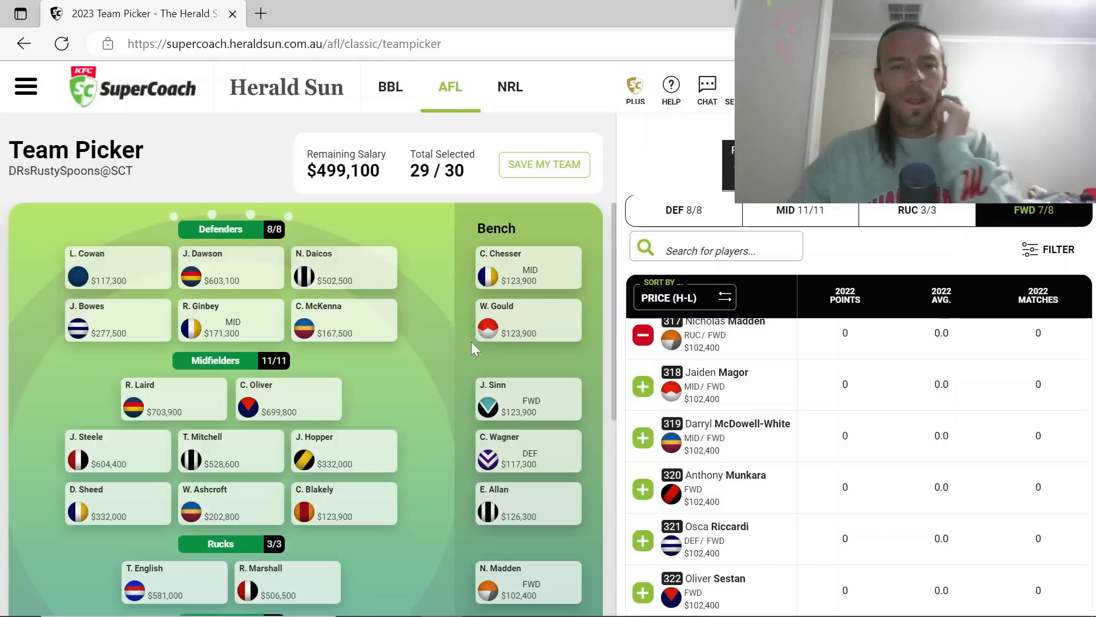
Review the selected defenders and their bench, and continue down the line-up to the forwards
mouse_move(533, 318)
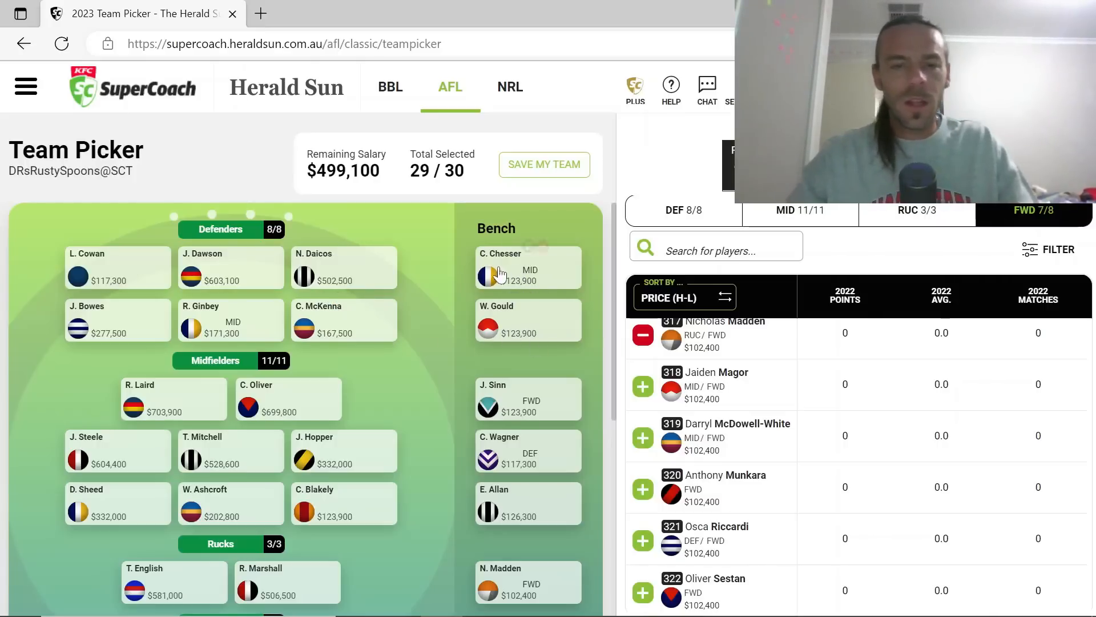
mouse_move(335, 318)
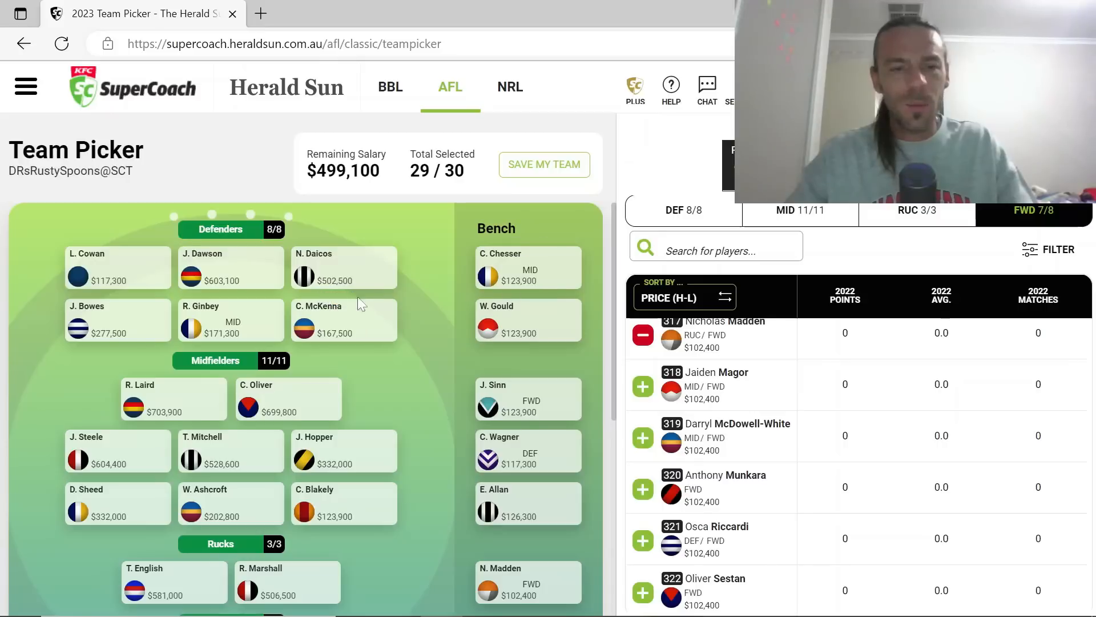
mouse_move(254, 307)
mouse_move(388, 335)
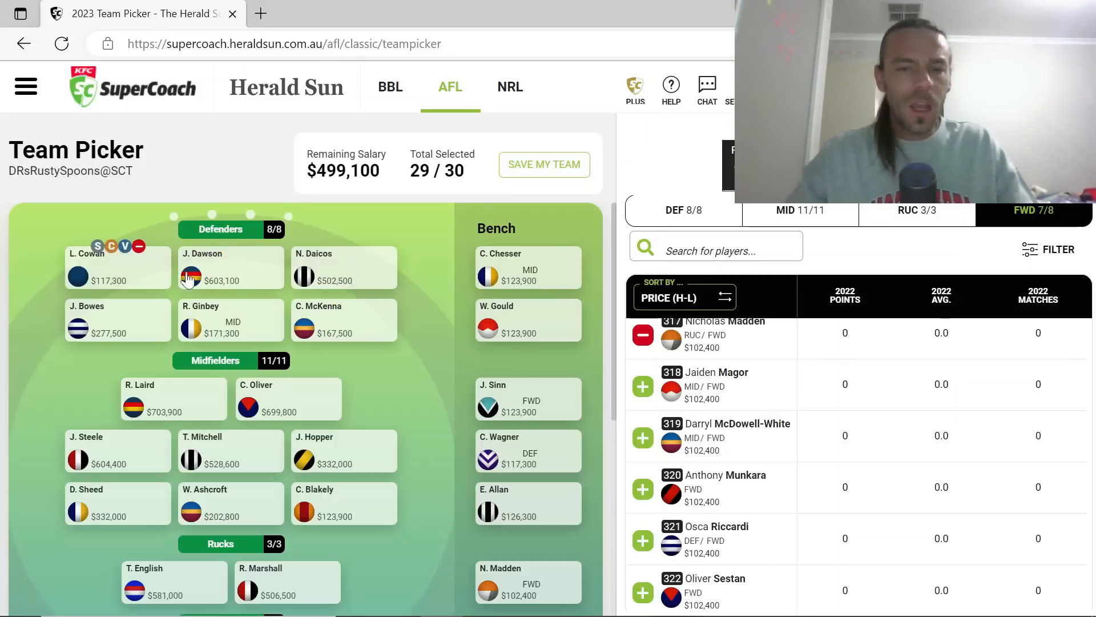
mouse_move(143, 278)
mouse_move(576, 296)
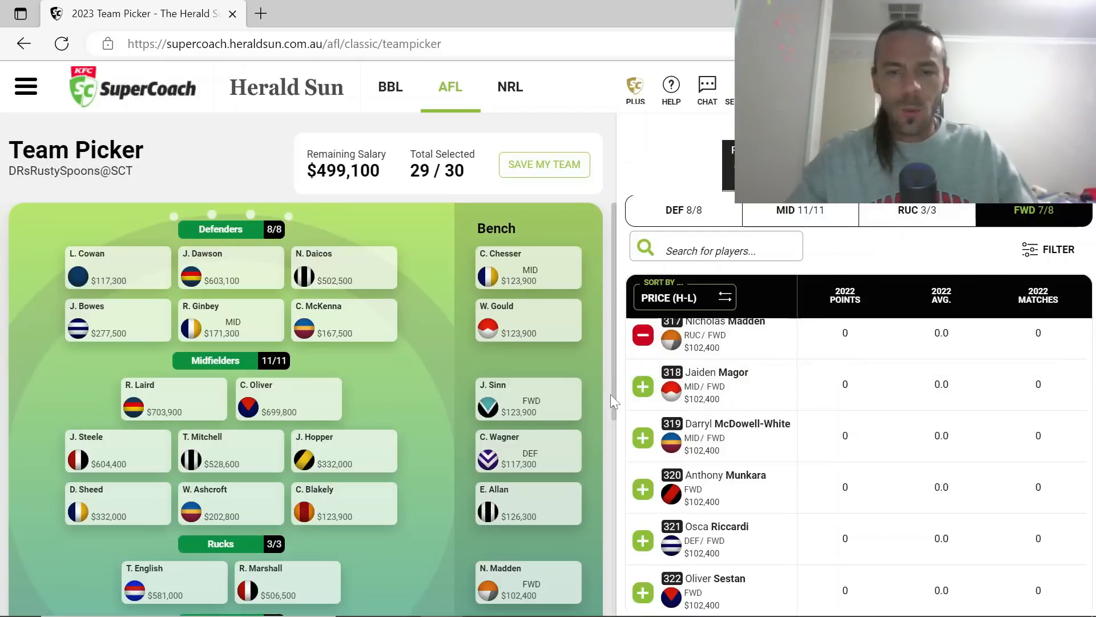
drag(612, 397, 612, 427)
scroll(611, 427, down, 5)
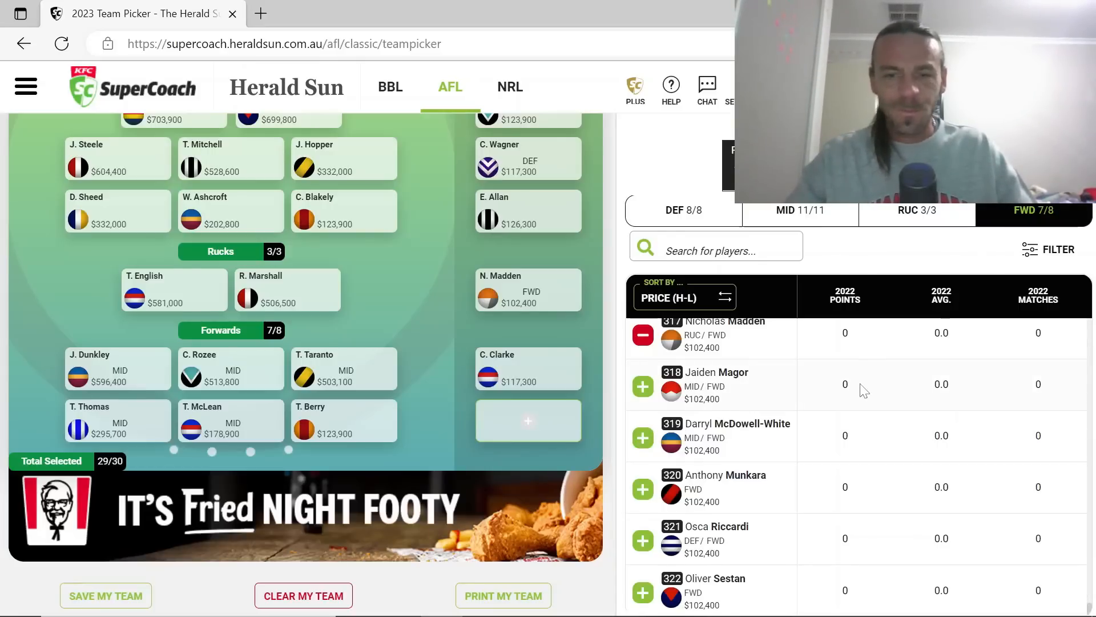
Search the forwards for "cam", add Darcy Cameron, priced at $465,900, to the last forward bench spot and save the team
scroll(864, 390, up, 1)
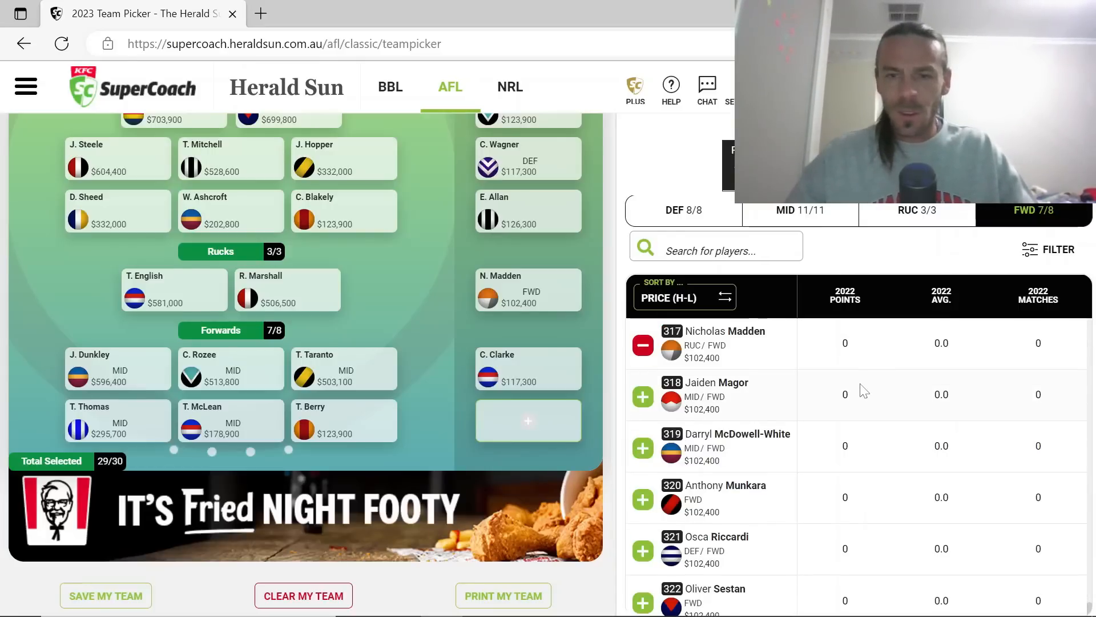
click(742, 250)
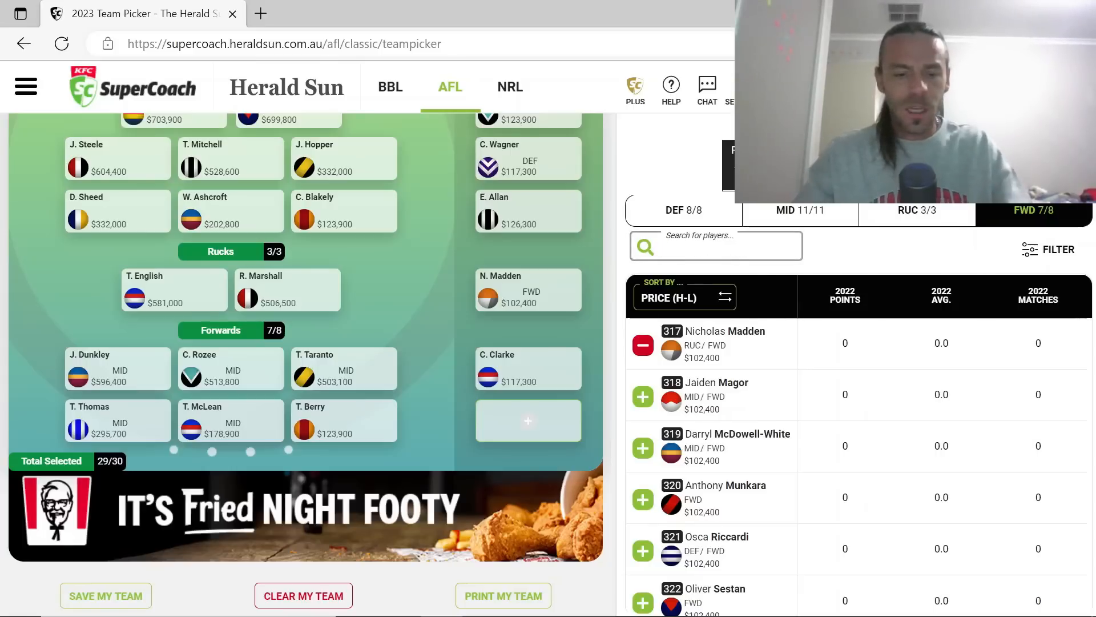
text(cam)
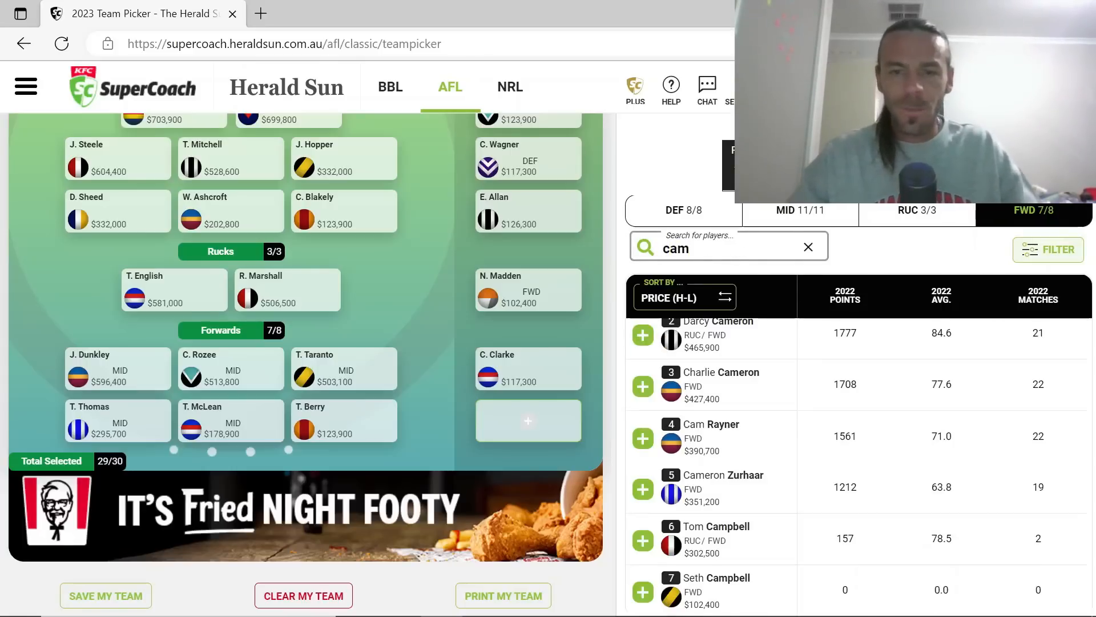
click(643, 336)
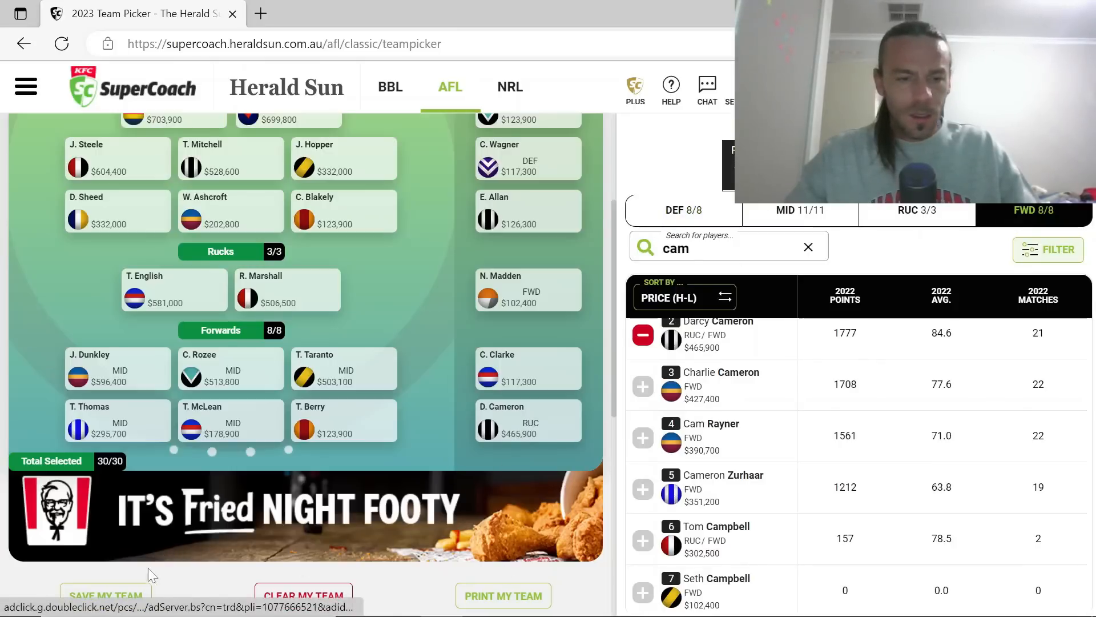
click(127, 597)
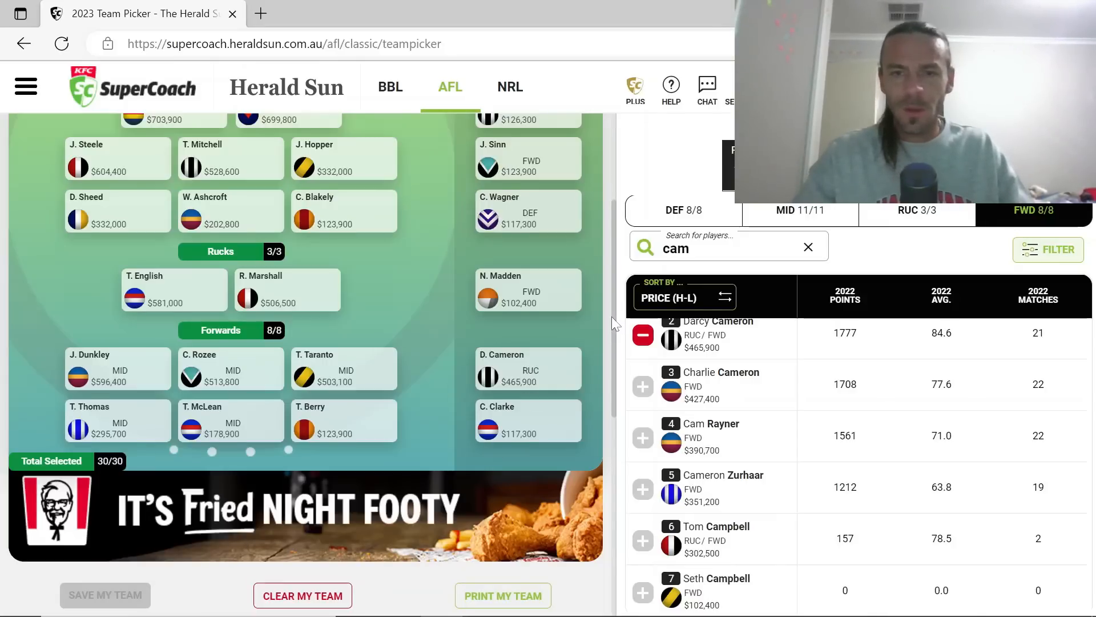
Open the My Team page, return to the 2023 Team Picker and review the saved line-up
scroll(612, 241, up, 5)
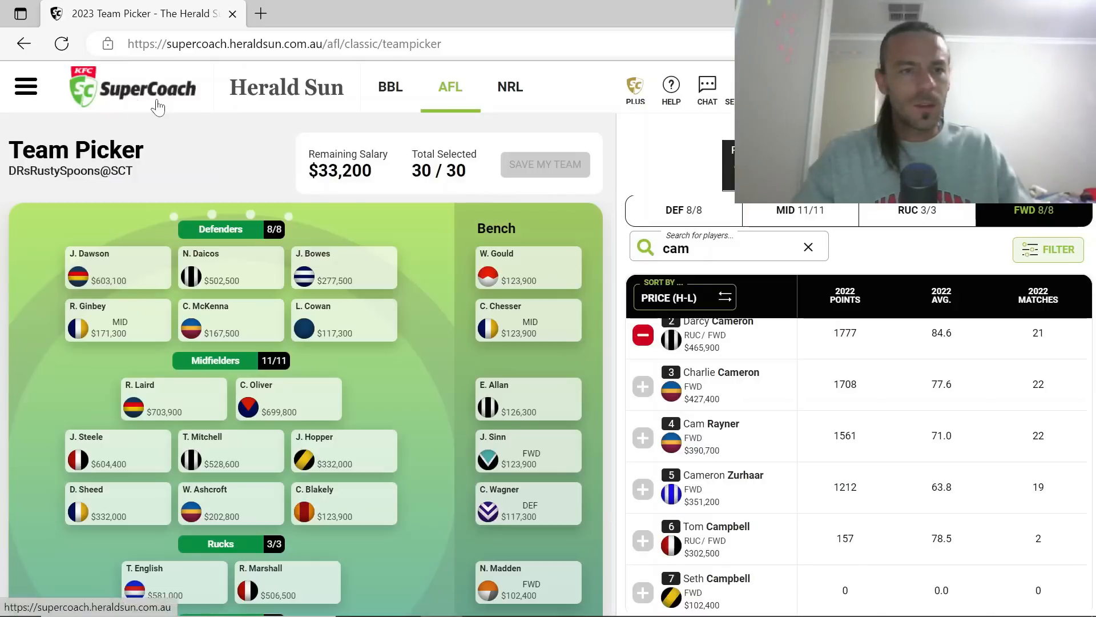
click(25, 91)
click(95, 245)
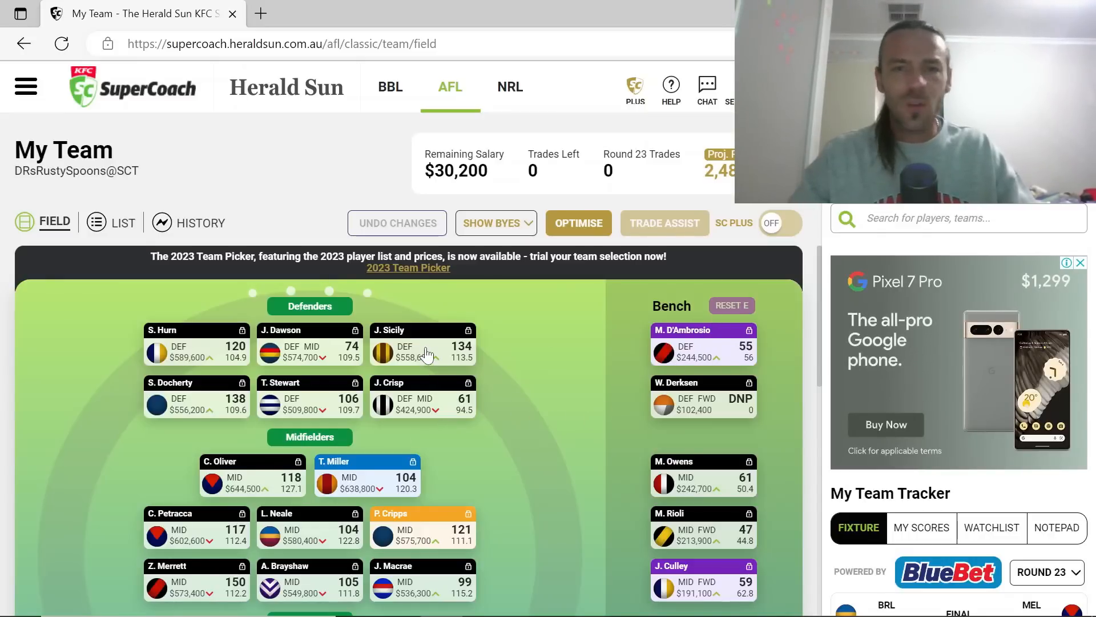
click(420, 270)
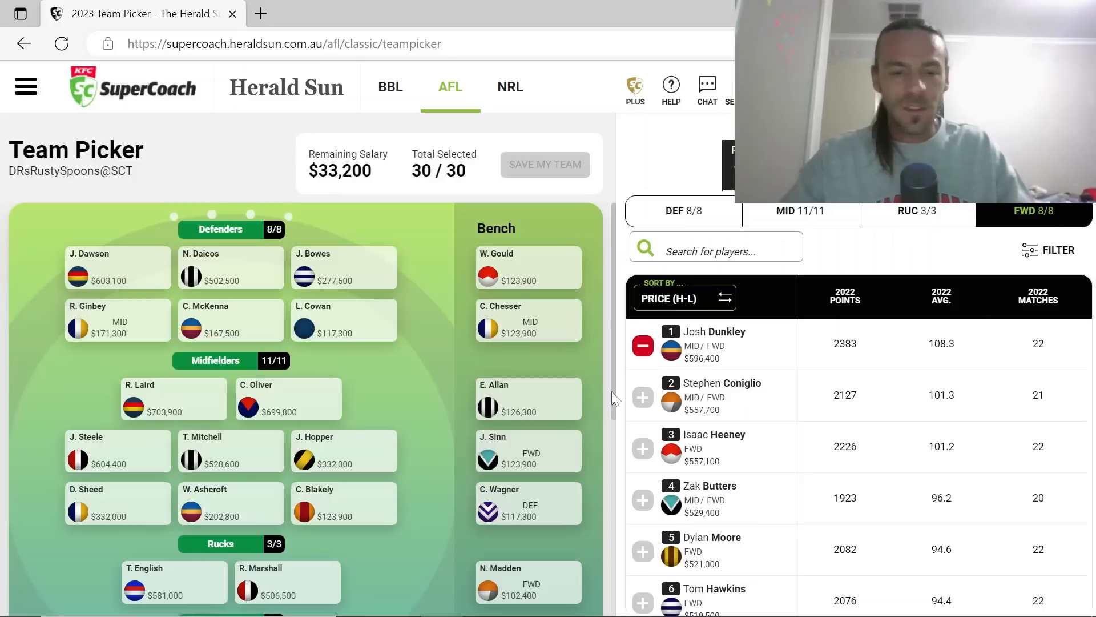
drag(611, 392, 598, 323)
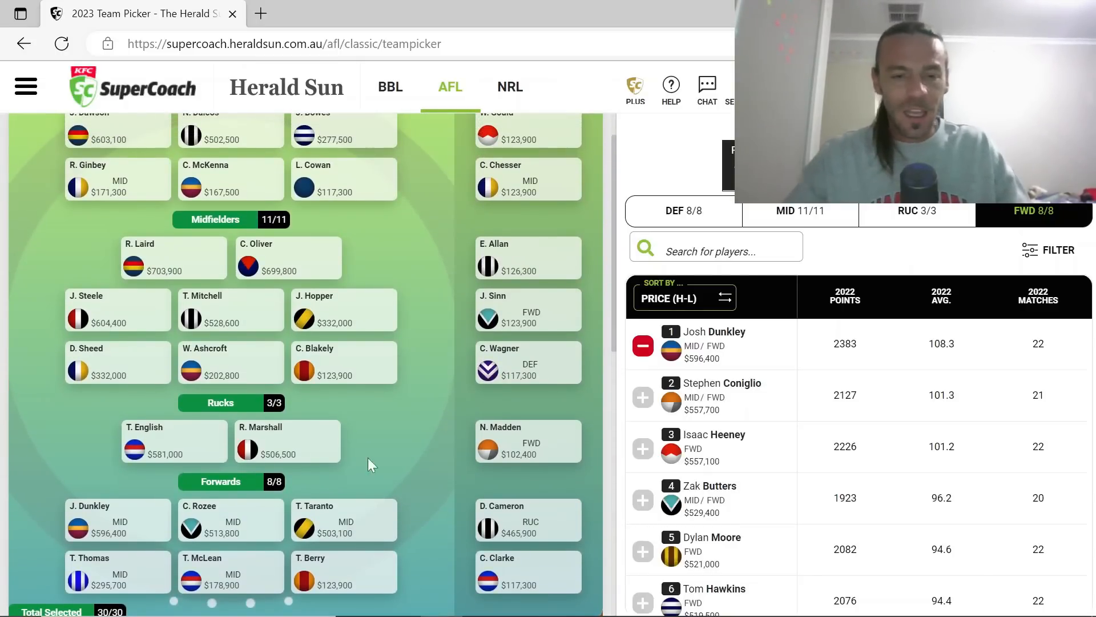
mouse_move(313, 550)
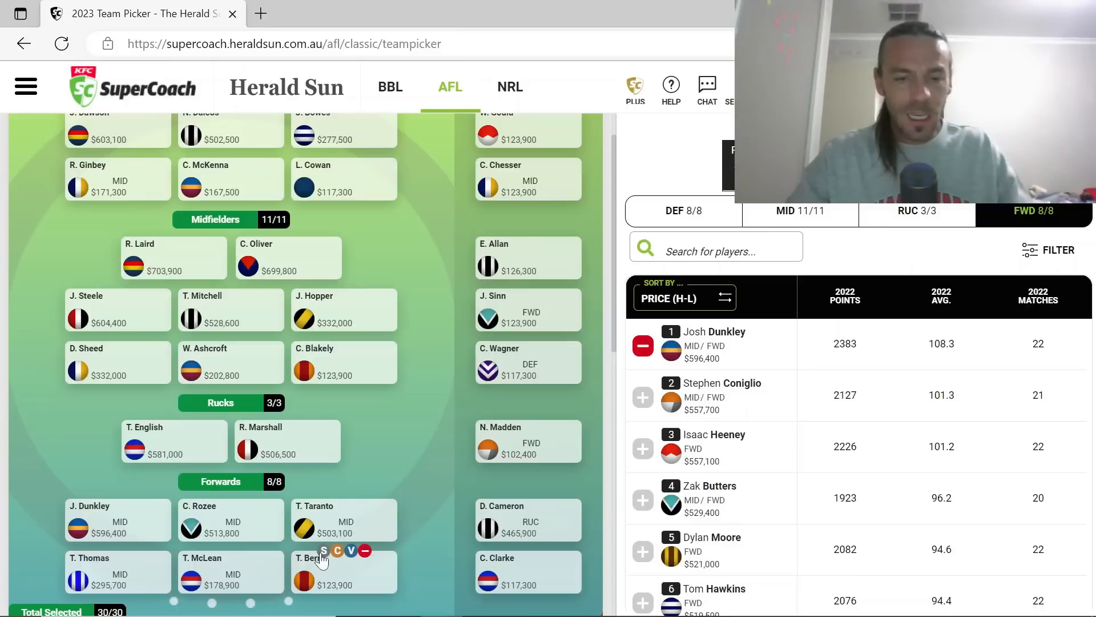
click(324, 551)
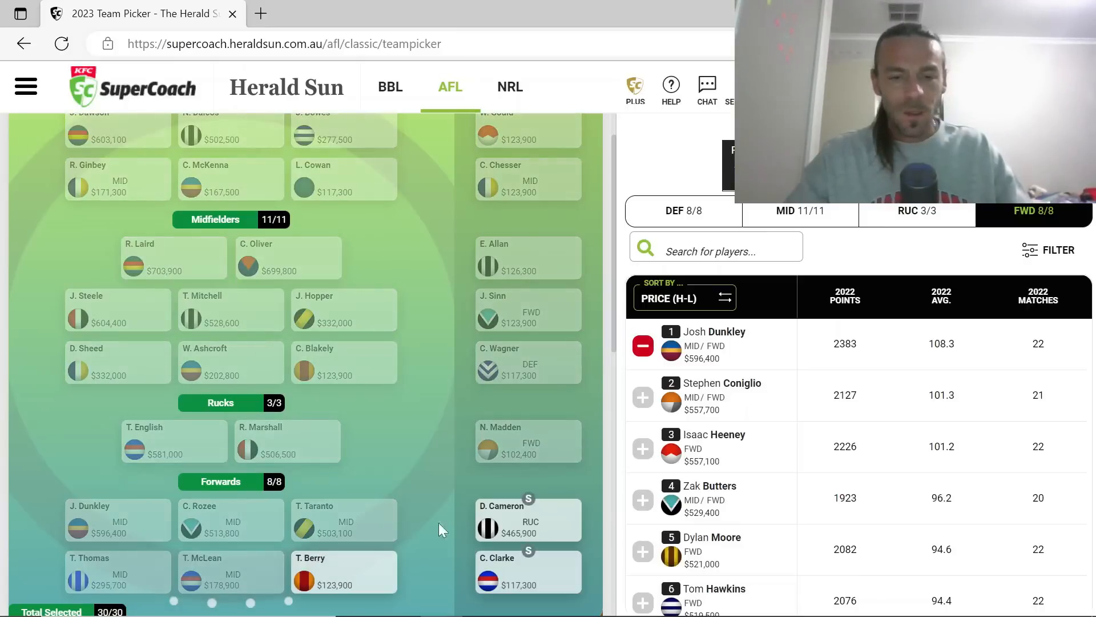
click(529, 500)
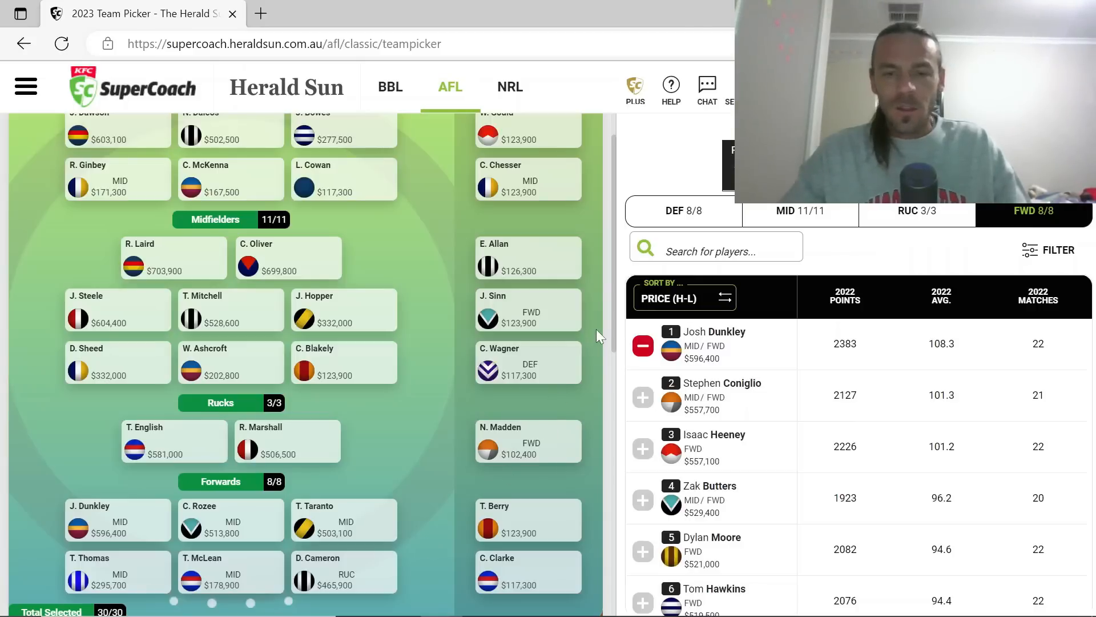
Remove J. Bowes from the defenders and D. Cameron from the forwards to free up salary
scroll(612, 337, up, 3)
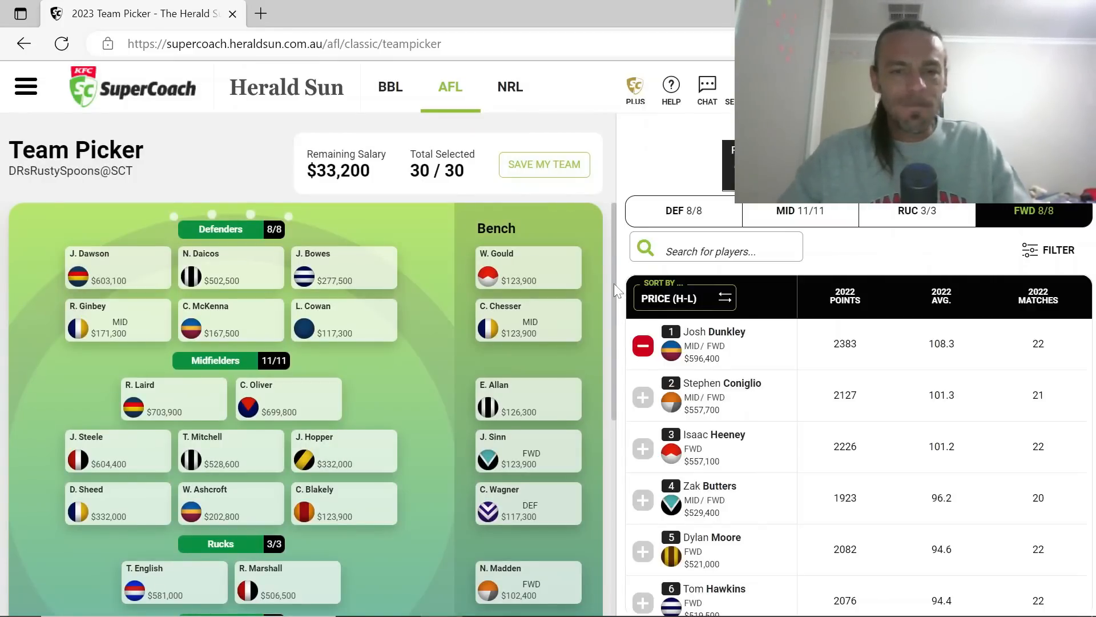
mouse_move(339, 252)
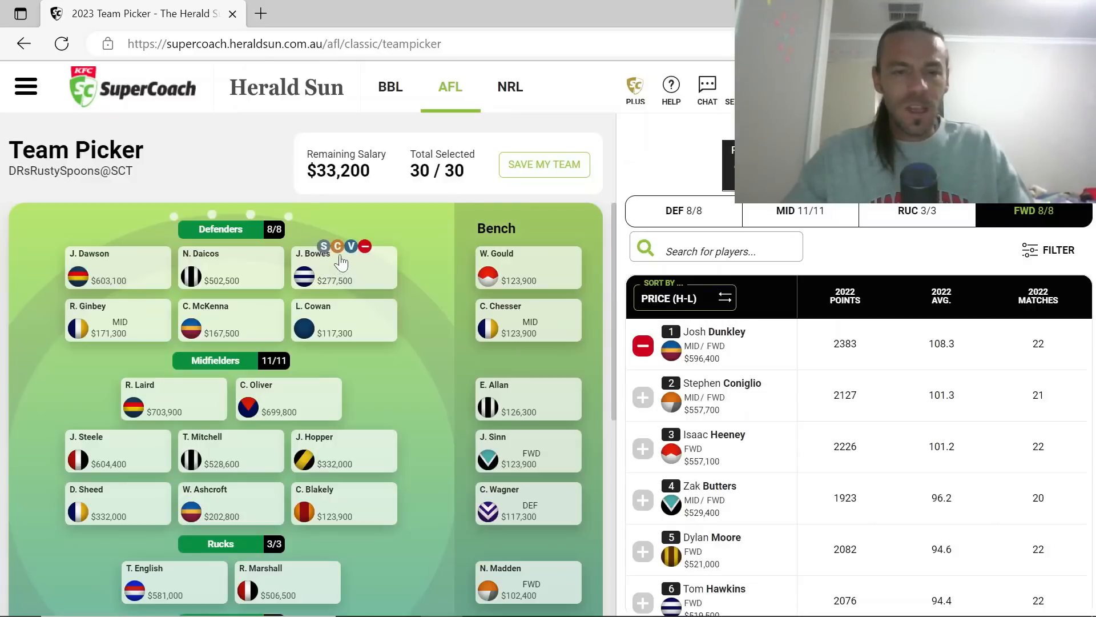
click(365, 246)
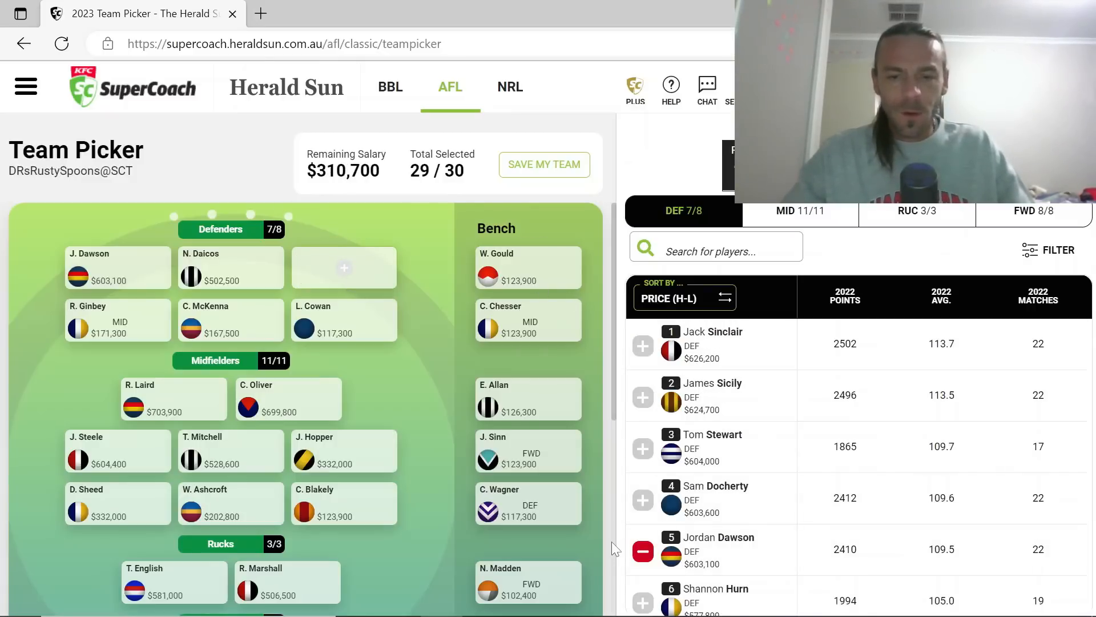
scroll(612, 541, down, 9)
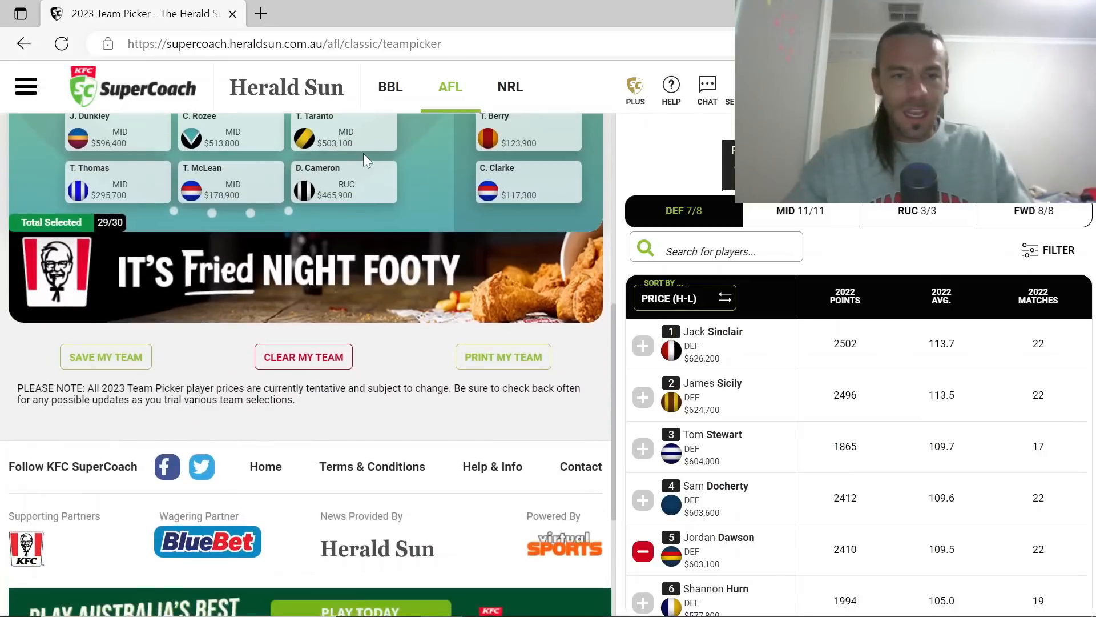
click(366, 162)
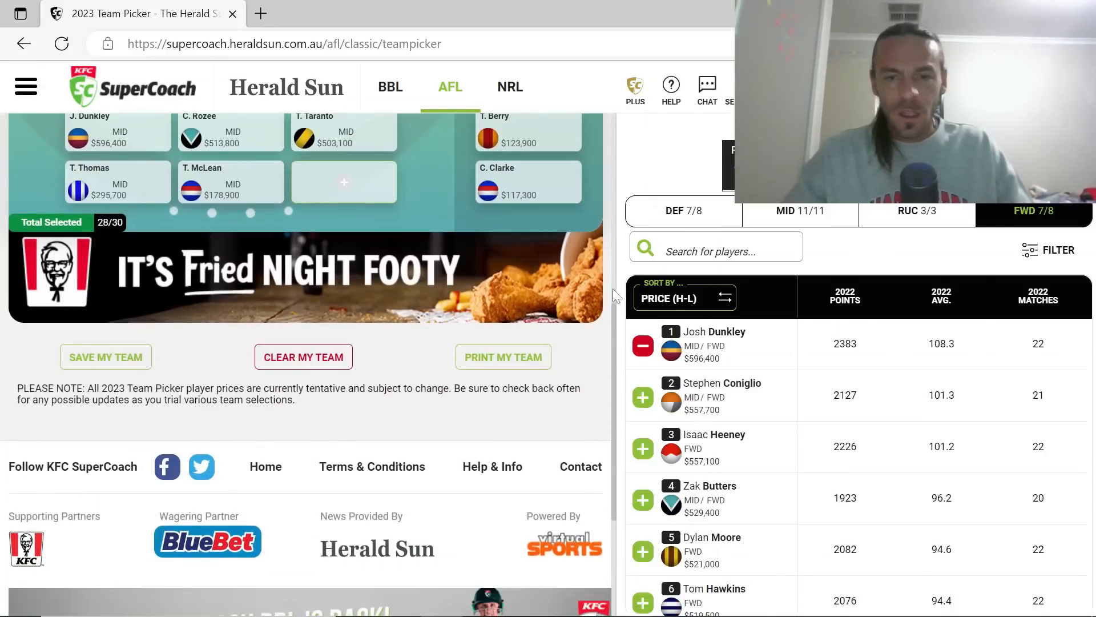
Fill the open on-field defender spot with James Sicily, priced at $624,700
scroll(612, 283, up, 10)
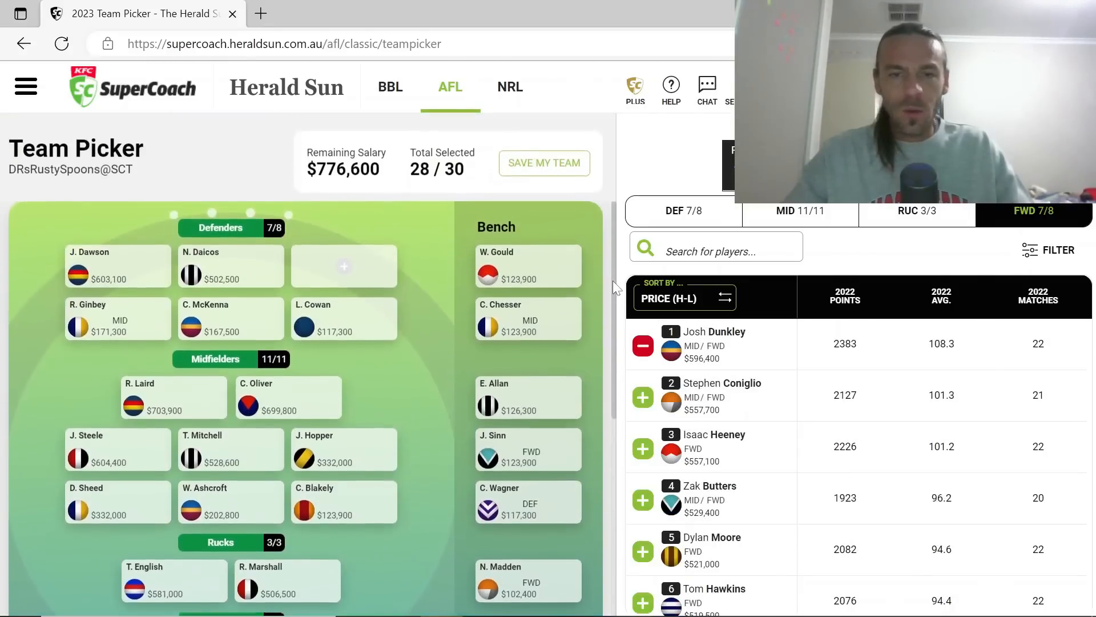
click(350, 274)
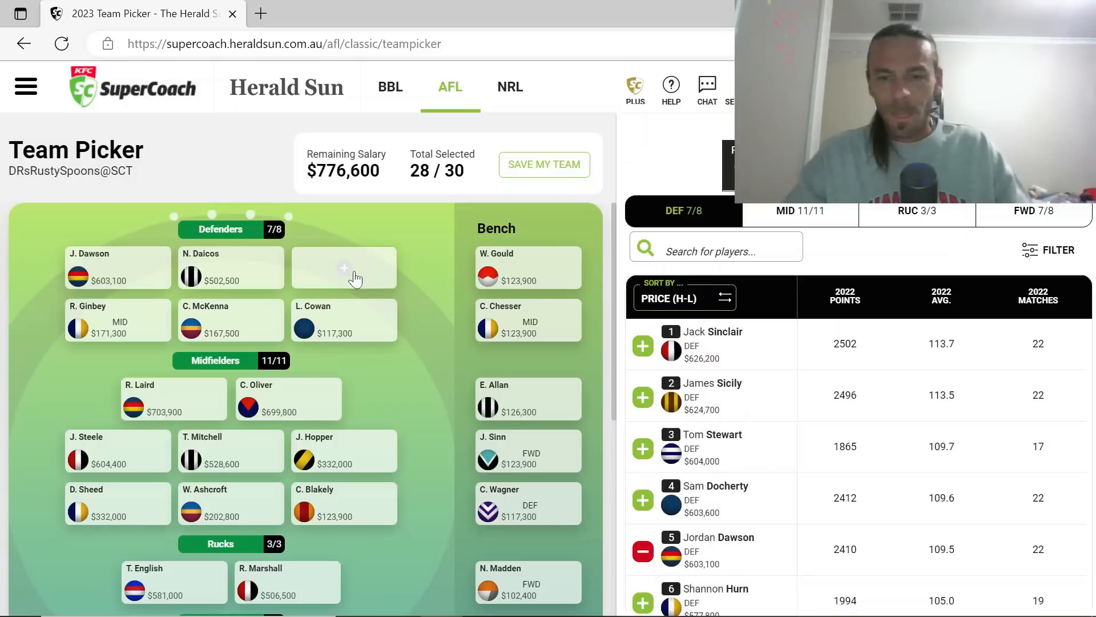
click(643, 398)
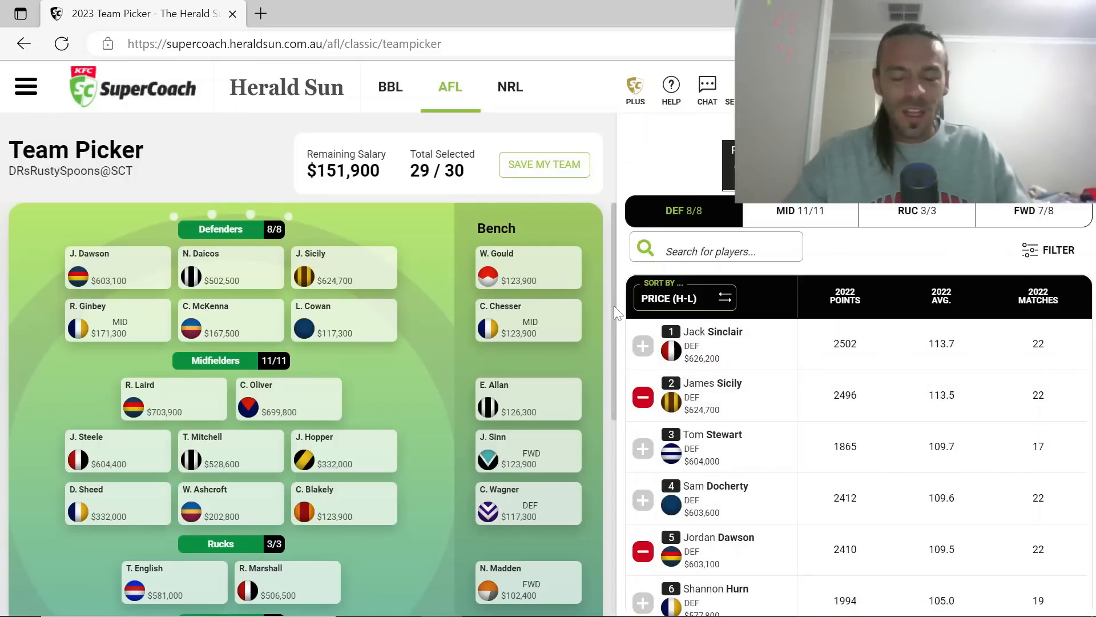
Try to substitute J. Sinn from the midfield bench into the empty forward spot
scroll(615, 306, down, 5)
scroll(611, 312, up, 2)
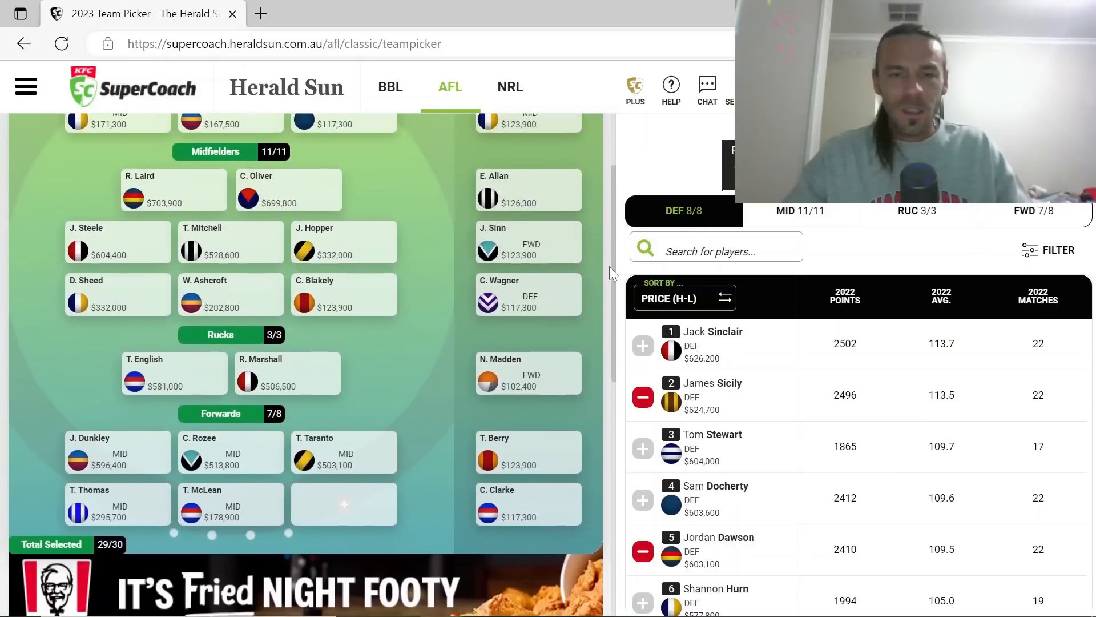
mouse_move(515, 231)
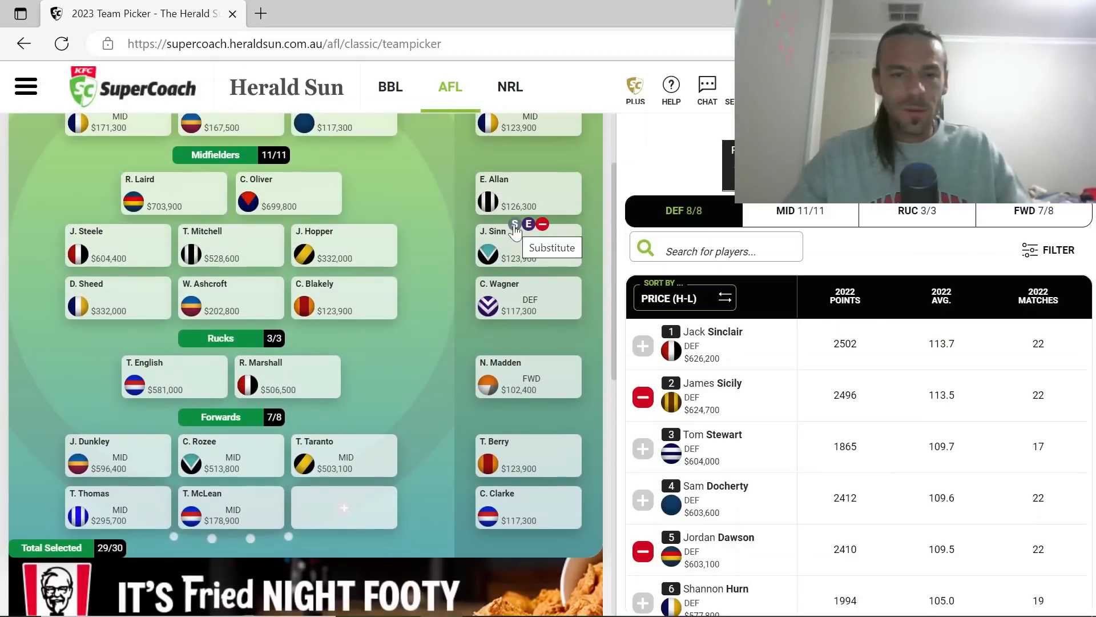
click(515, 225)
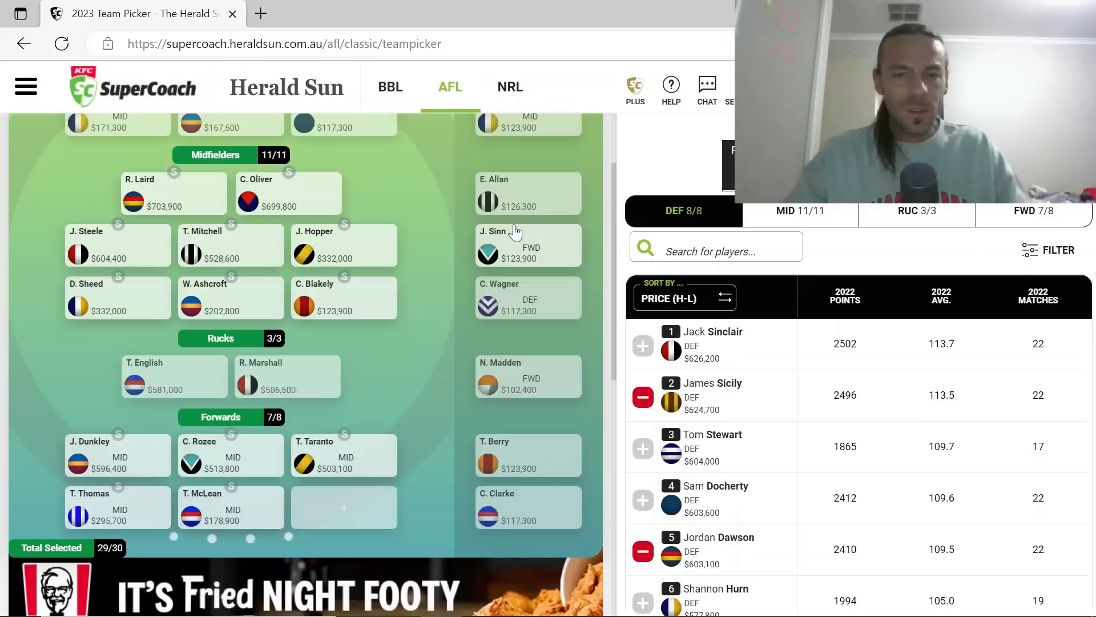
click(346, 502)
mouse_move(532, 242)
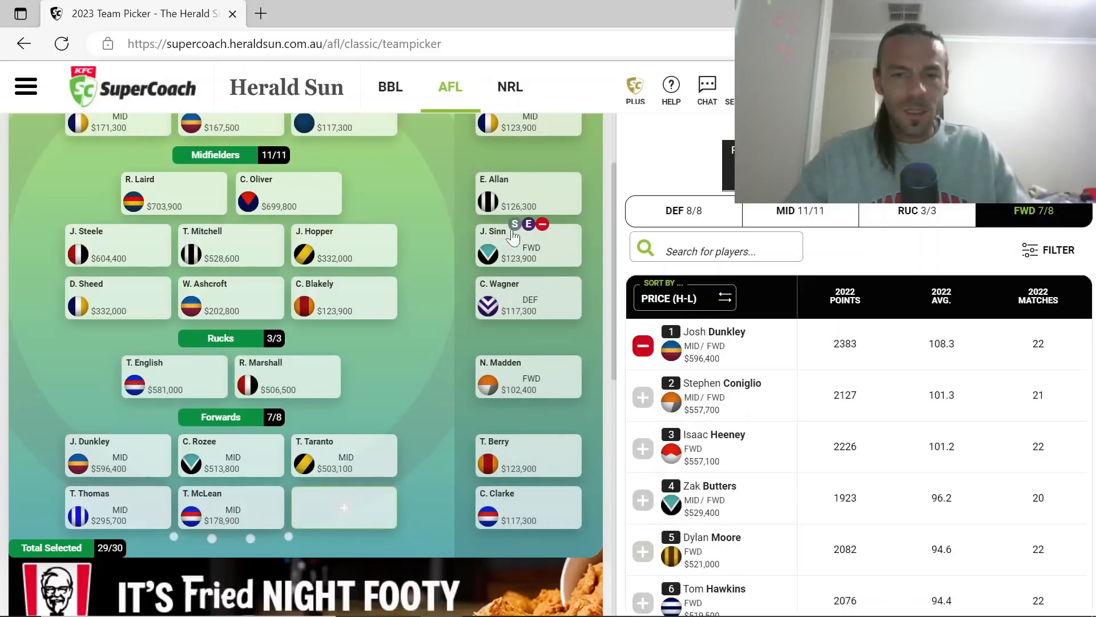
click(515, 224)
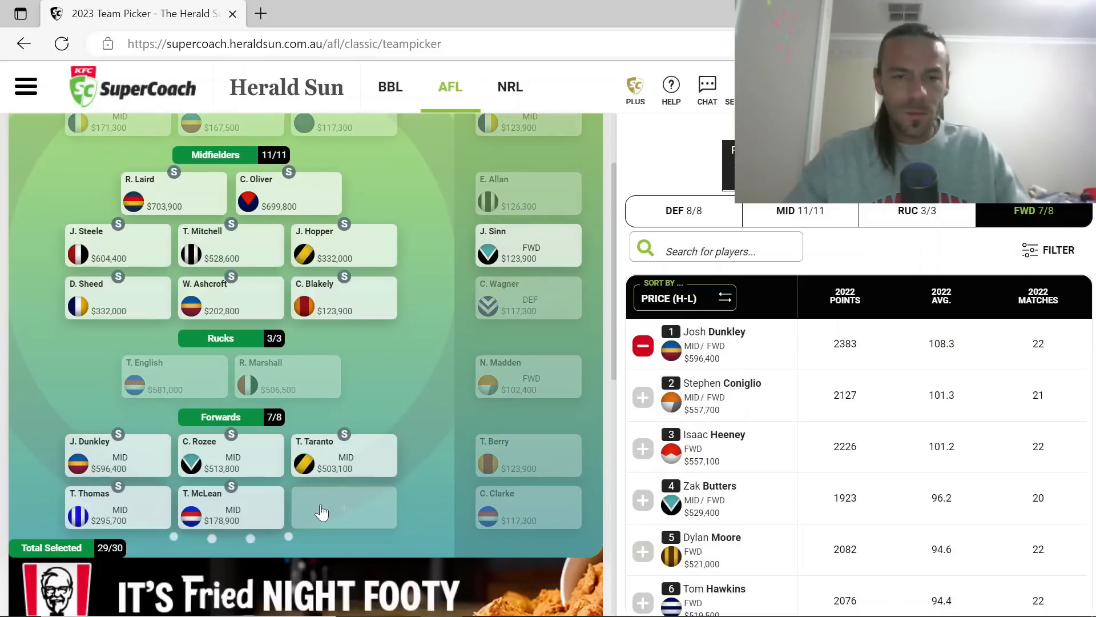
click(319, 517)
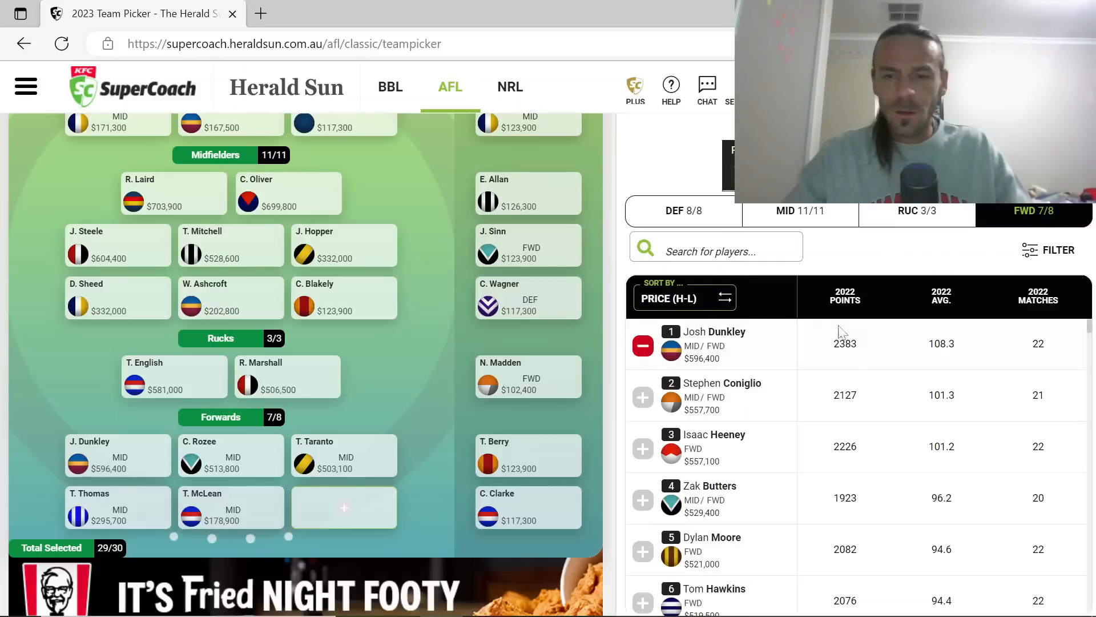
Sort the forwards by price from low to high and add Finlay Macrae, priced at $123,900, to the open forward spot
click(716, 302)
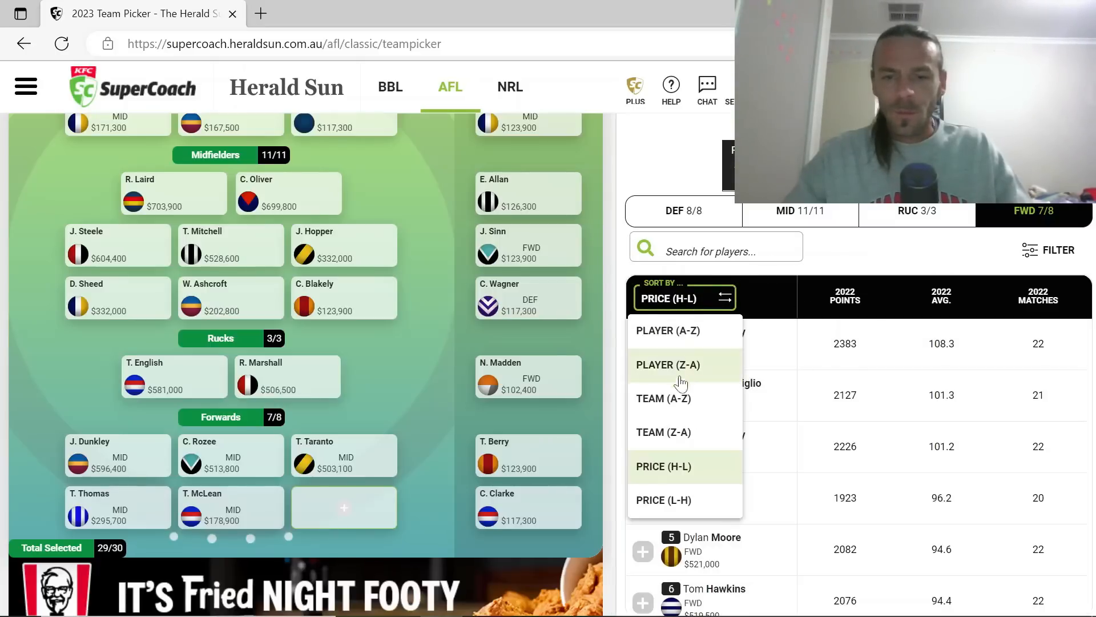
click(675, 498)
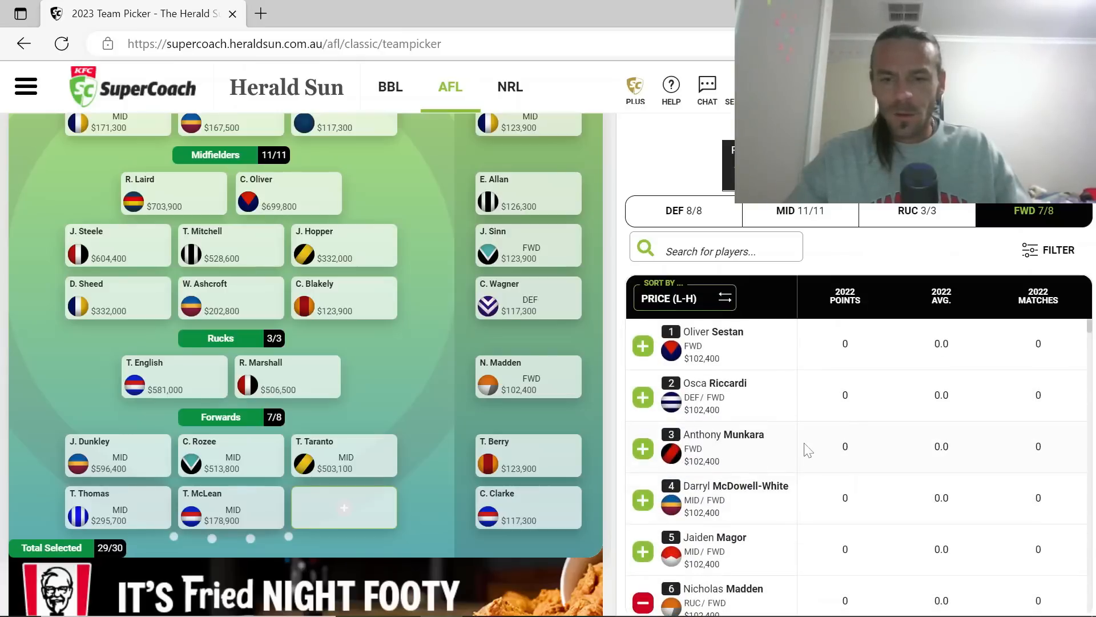
scroll(808, 450, down, 2)
scroll(808, 450, down, 10)
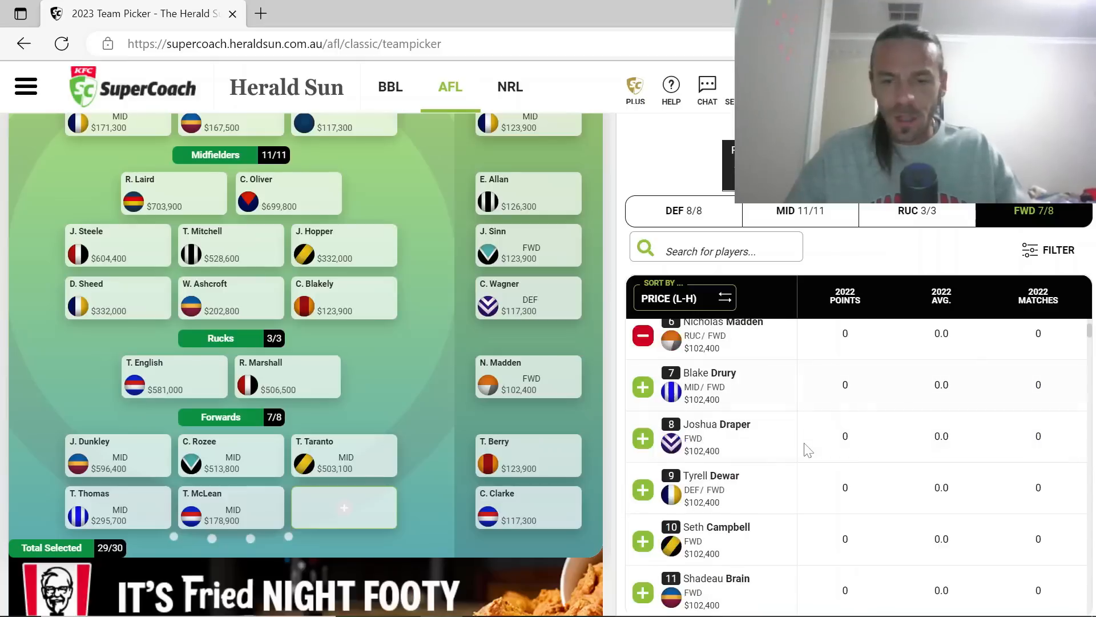
scroll(808, 450, down, 8)
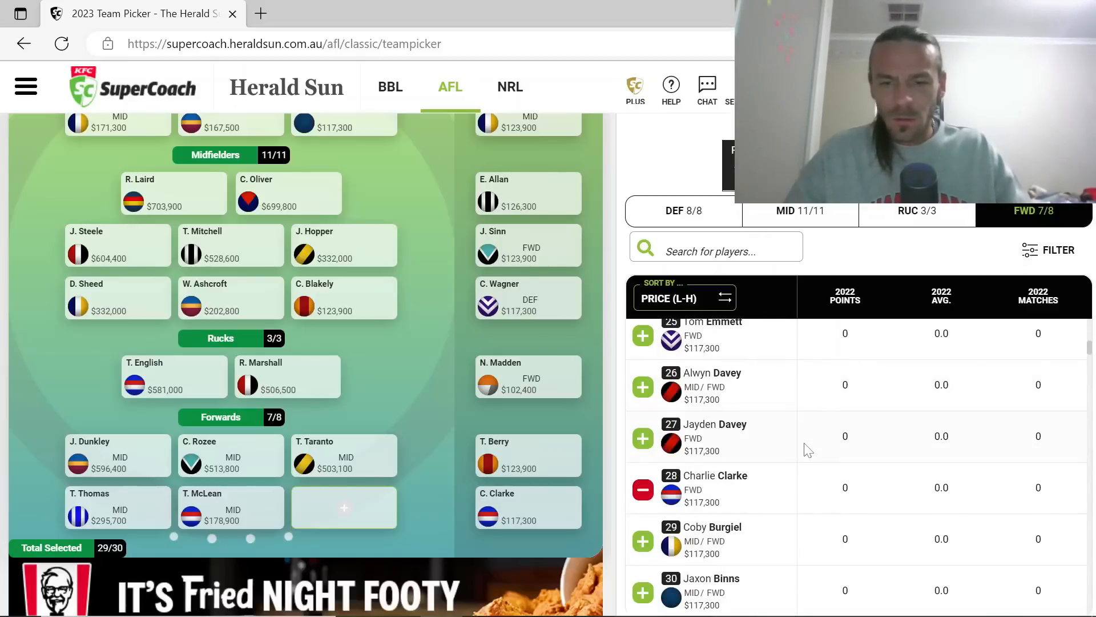
scroll(809, 450, down, 7)
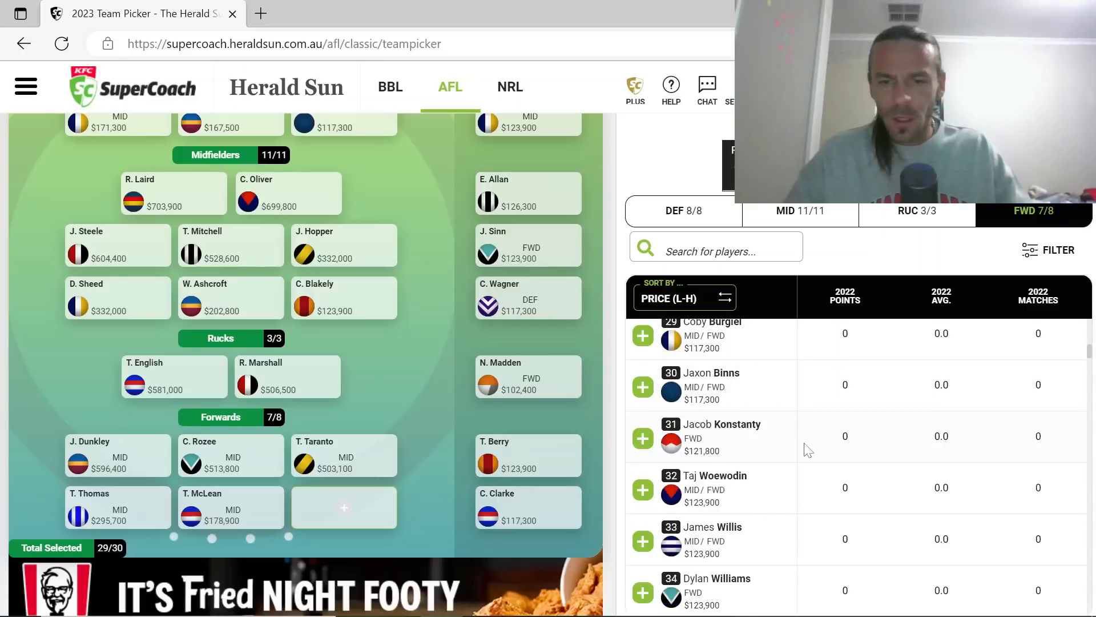
scroll(809, 450, down, 8)
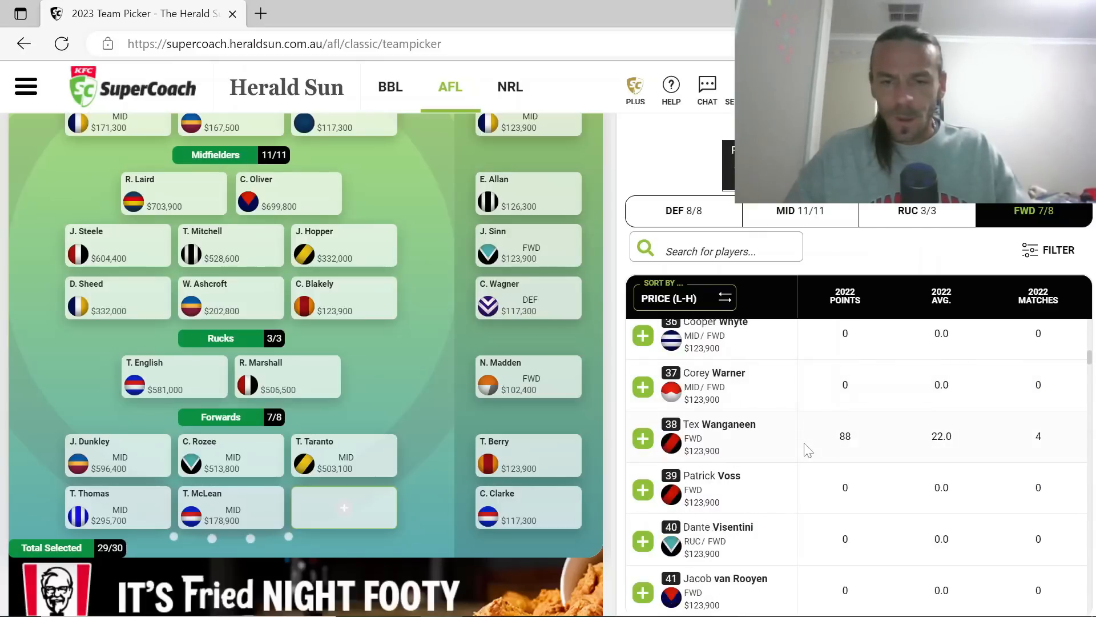
scroll(809, 450, down, 7)
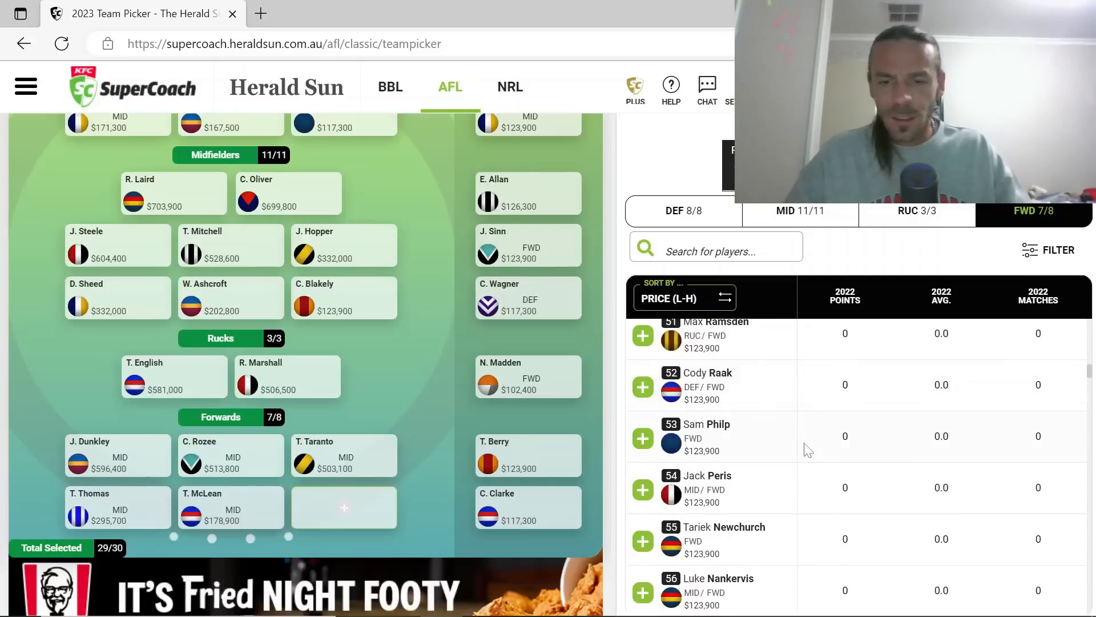
scroll(809, 450, down, 5)
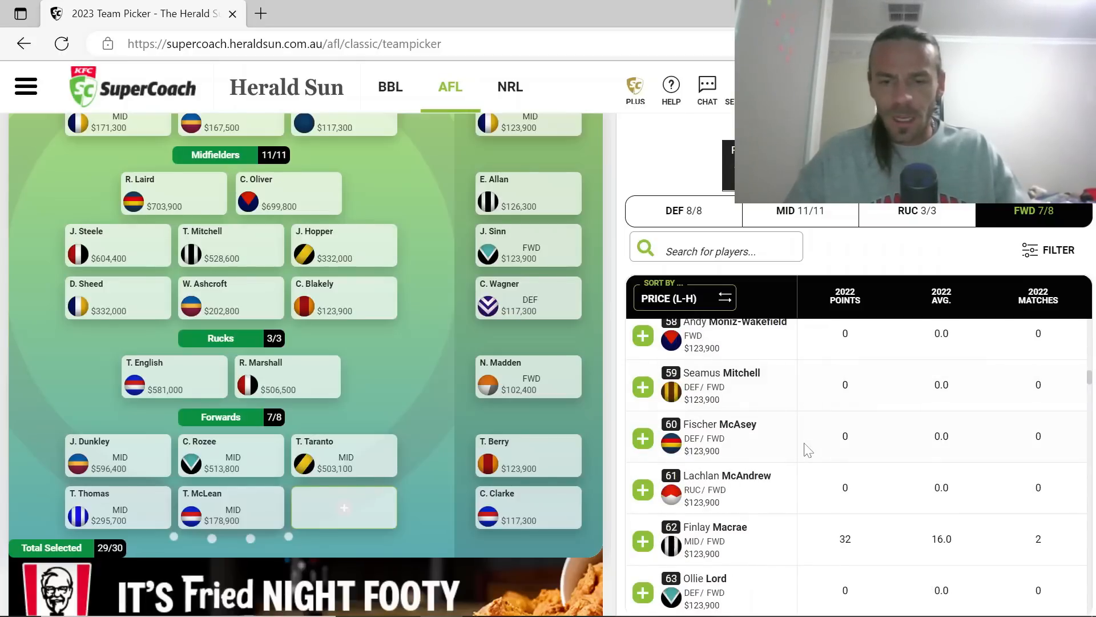
scroll(809, 450, down, 6)
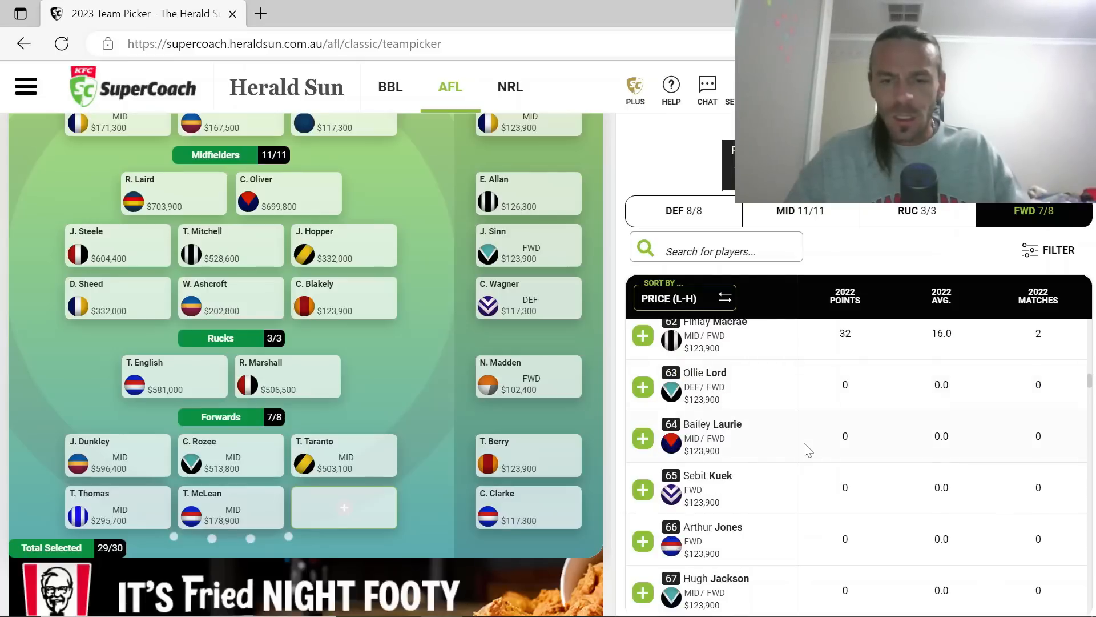
scroll(808, 450, down, 9)
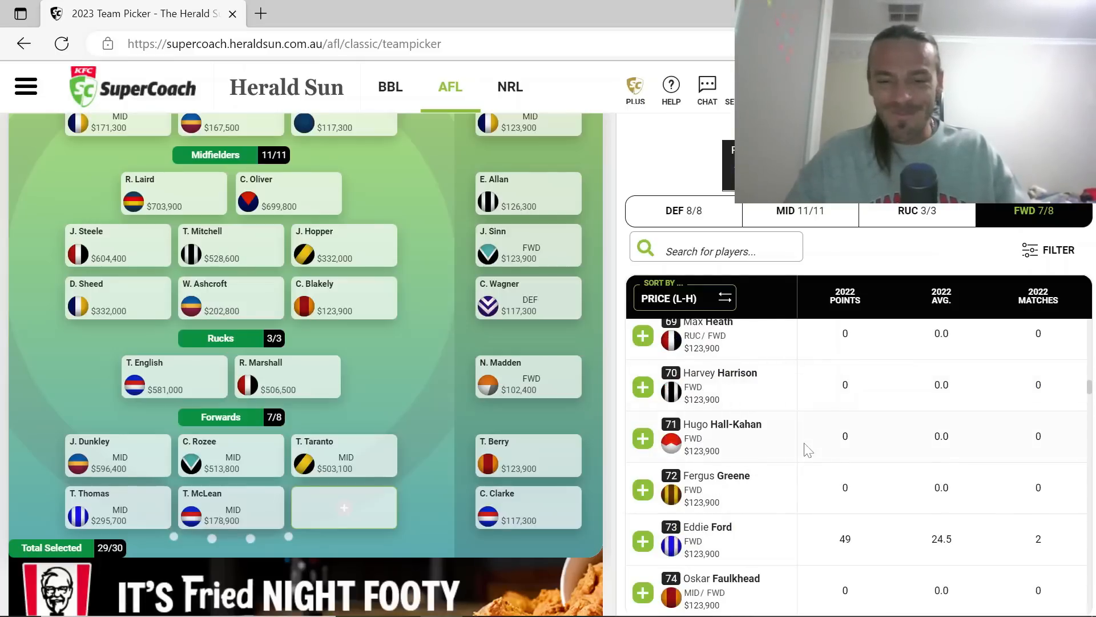
scroll(808, 450, down, 6)
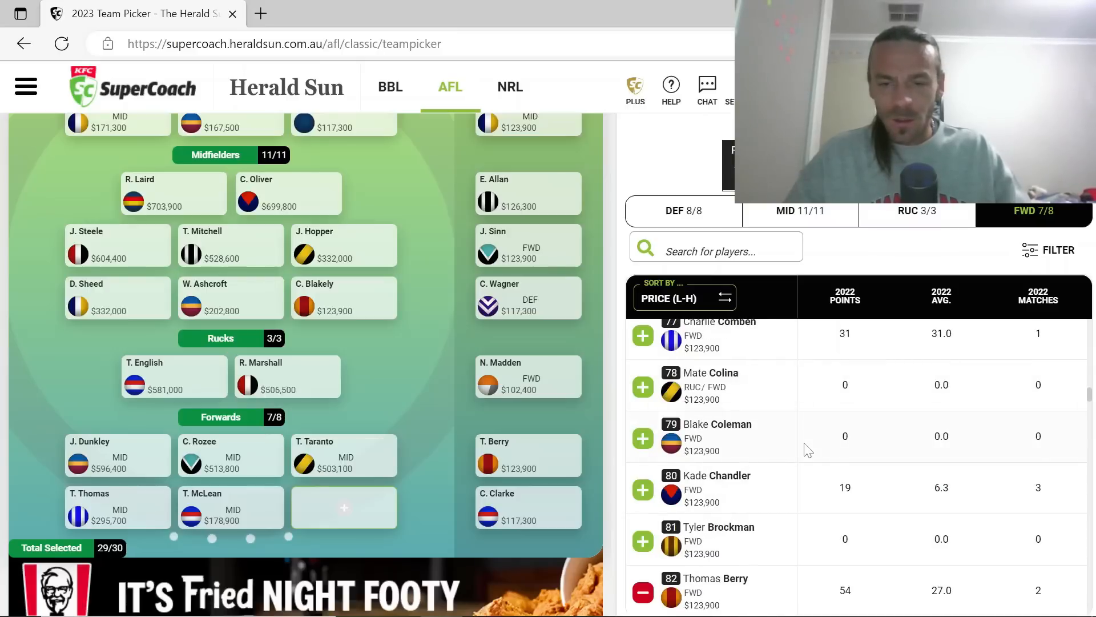
scroll(808, 450, down, 5)
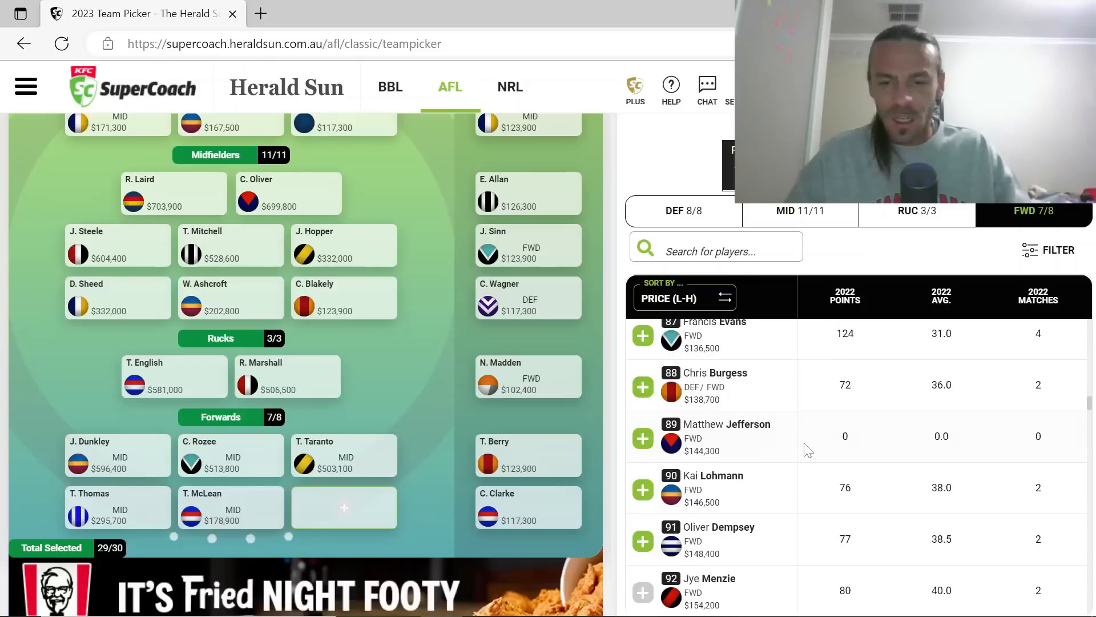
scroll(808, 450, down, 1)
scroll(808, 449, up, 7)
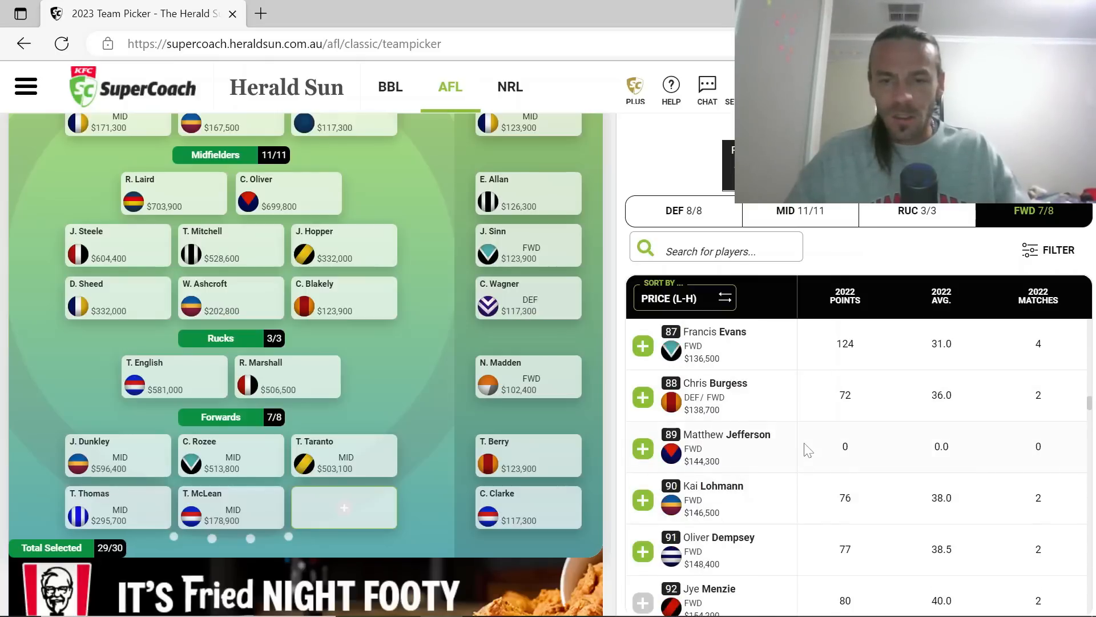
scroll(805, 449, up, 20)
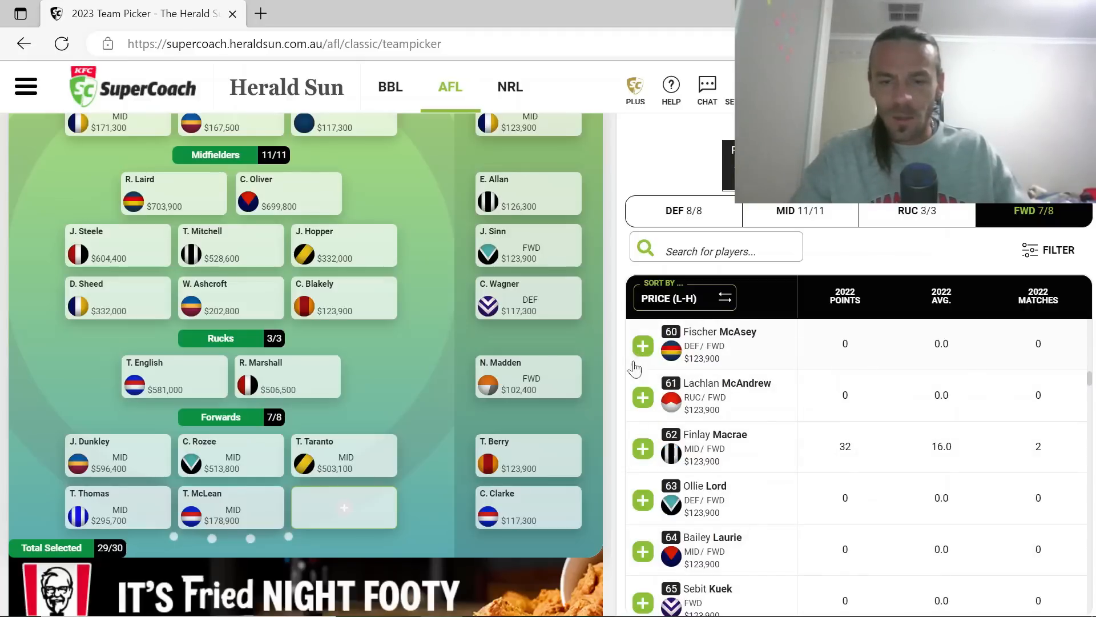
click(643, 453)
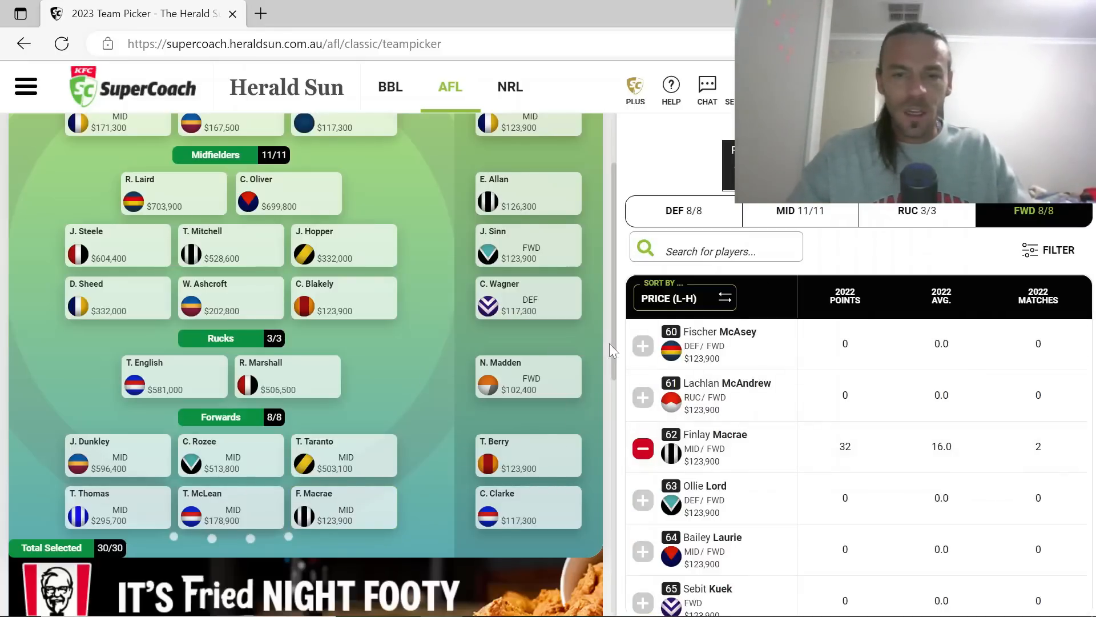
Save the team and review the line-up down to the forwards
scroll(615, 343, up, 3)
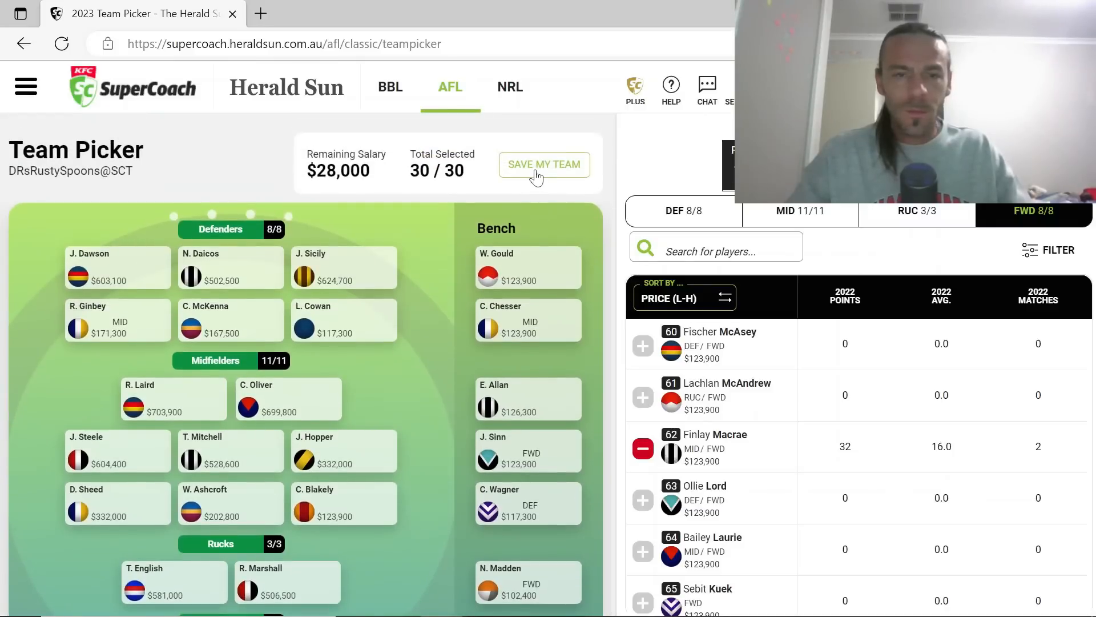
click(537, 174)
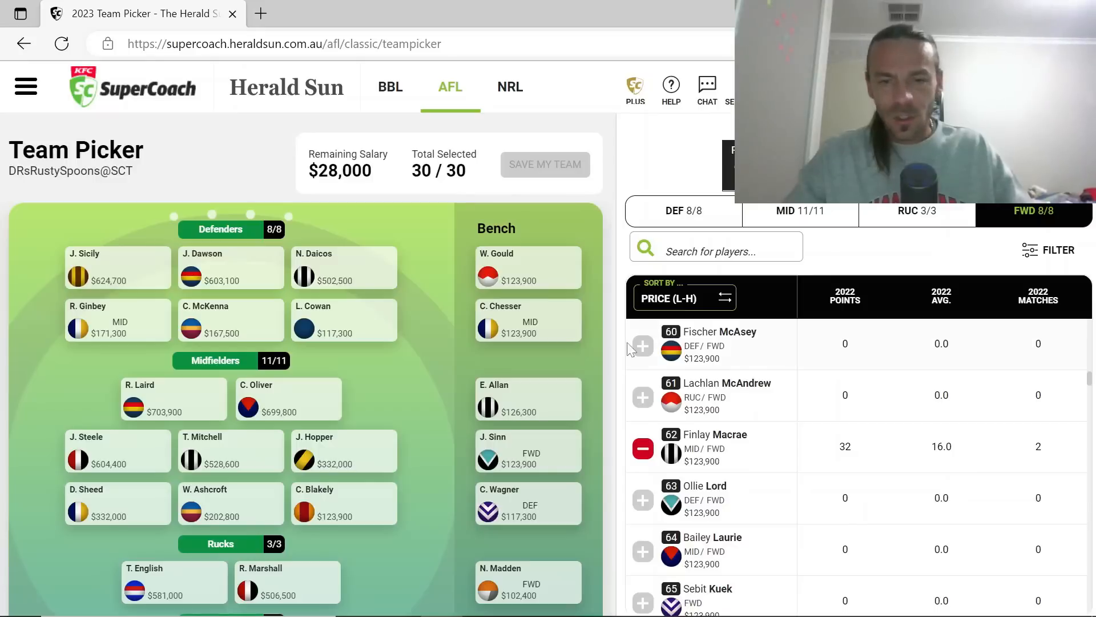
drag(612, 348, 596, 285)
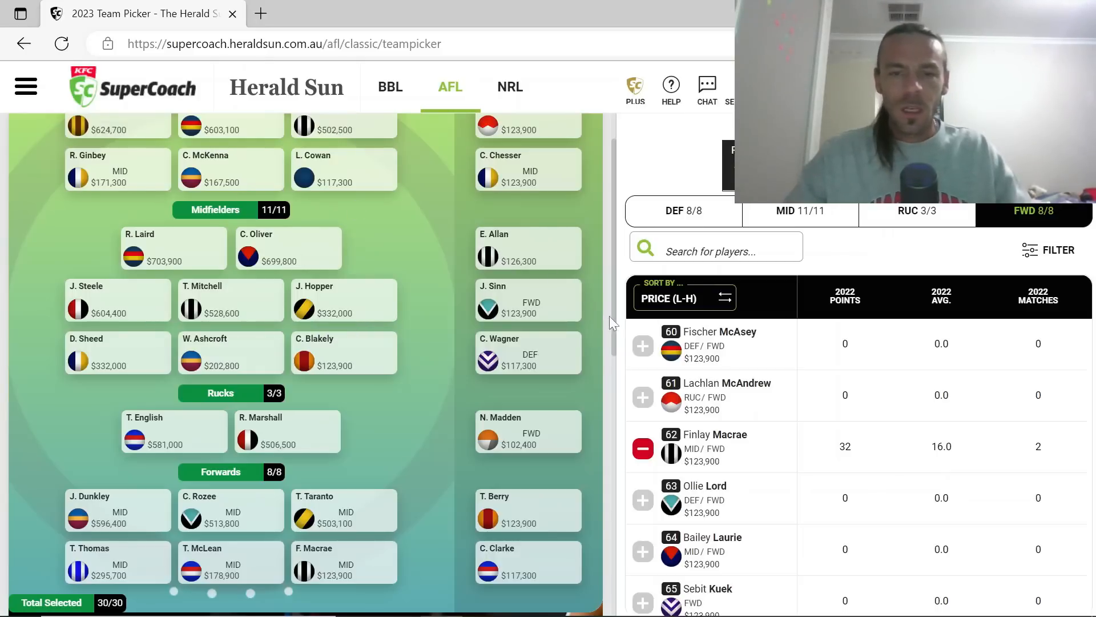
Make R. Laird the captain and C. Oliver the vice-captain in the midfield
scroll(613, 317, up, 3)
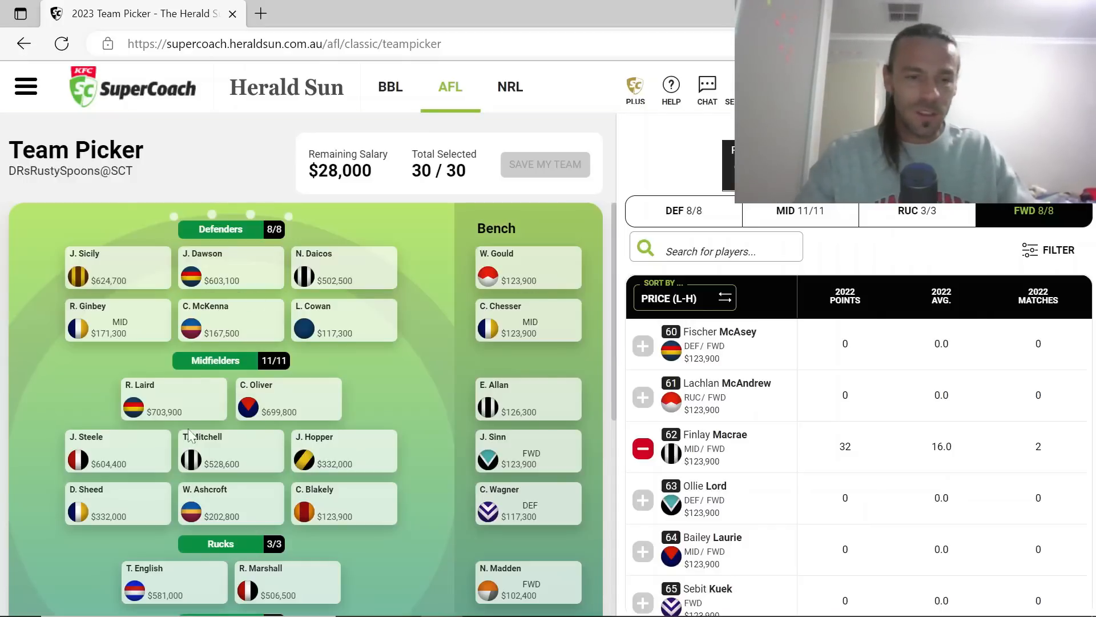
mouse_move(168, 387)
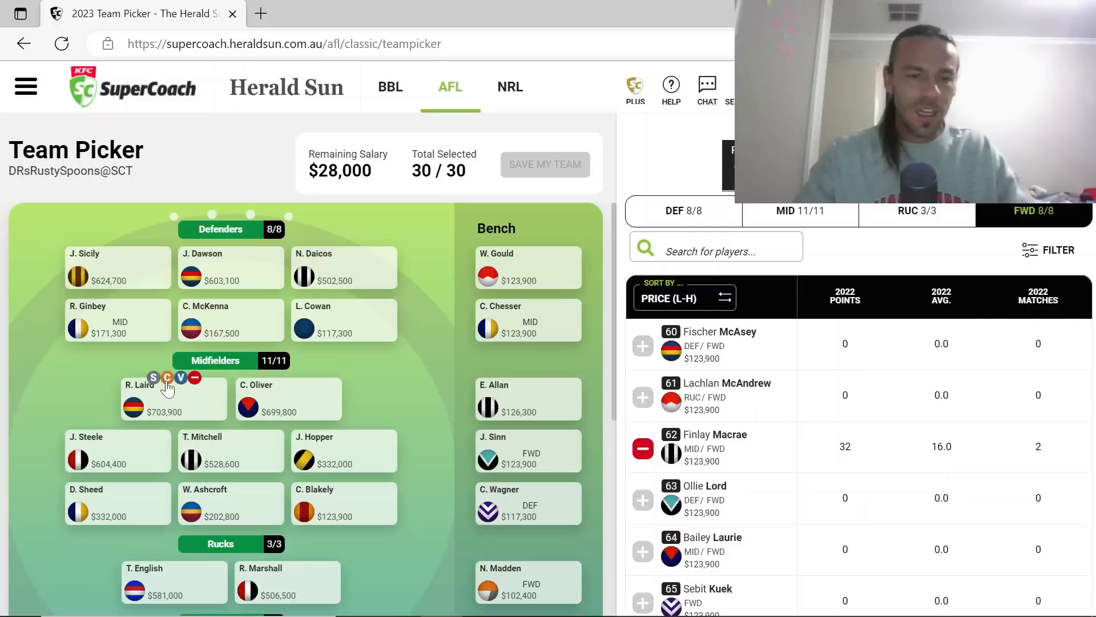
click(167, 379)
mouse_move(297, 389)
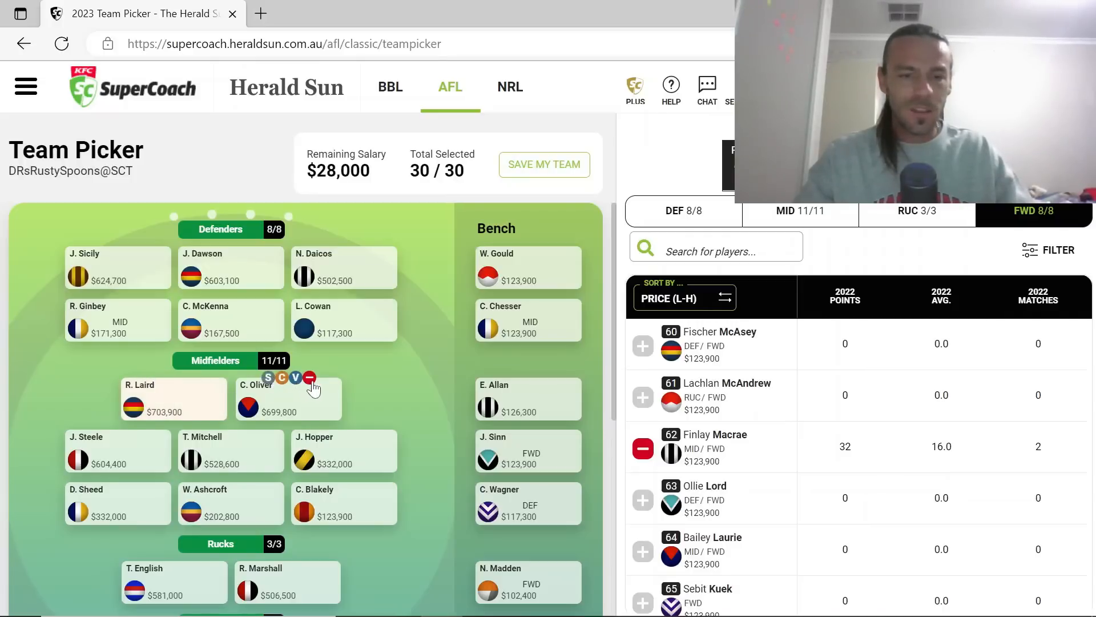
click(295, 379)
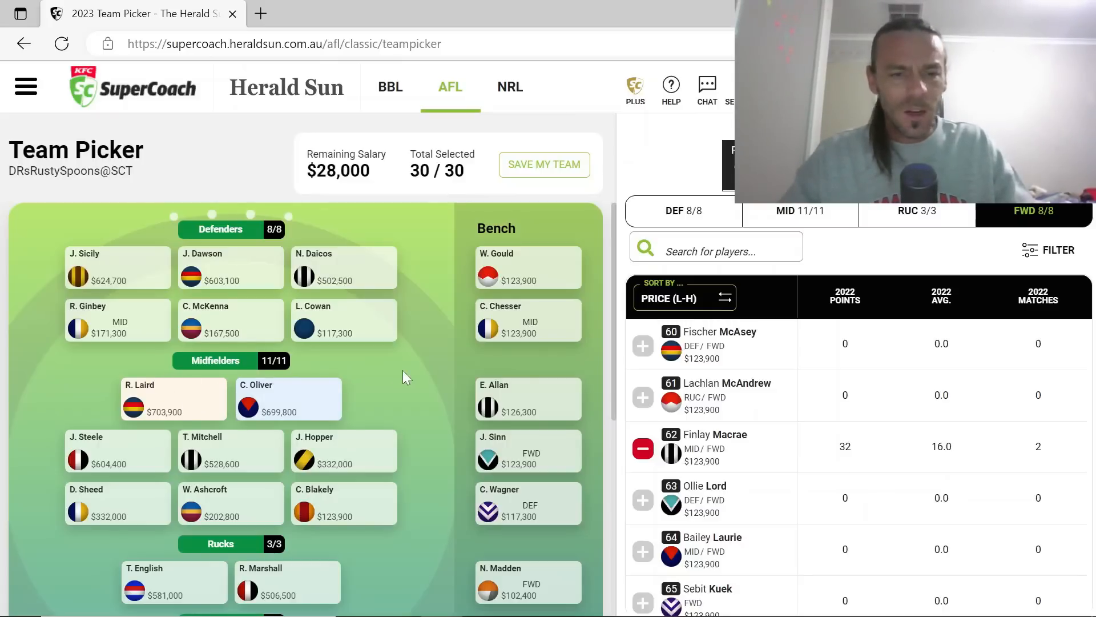
mouse_move(227, 394)
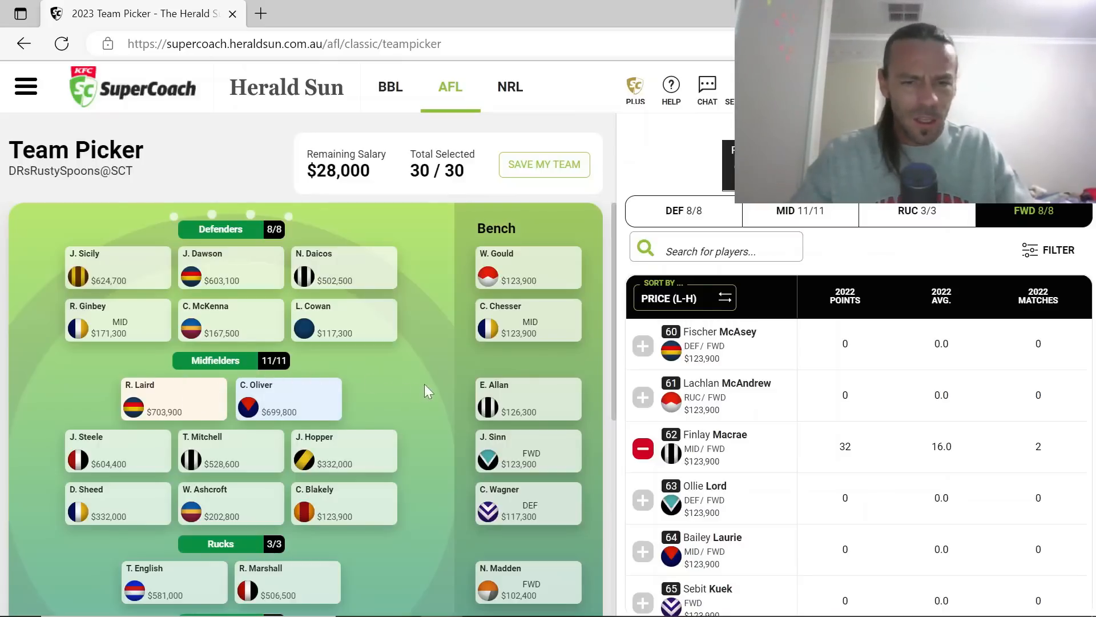